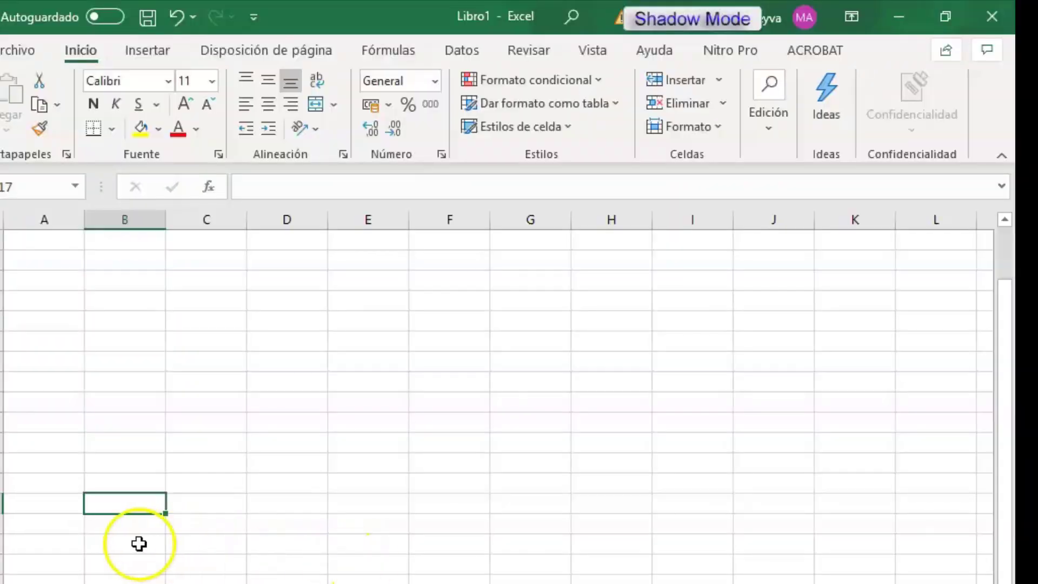
Enter 21 in A26 and 20 in A25, and fill the descending series upward to 1 in A6.
scroll(40, 438, down, 2)
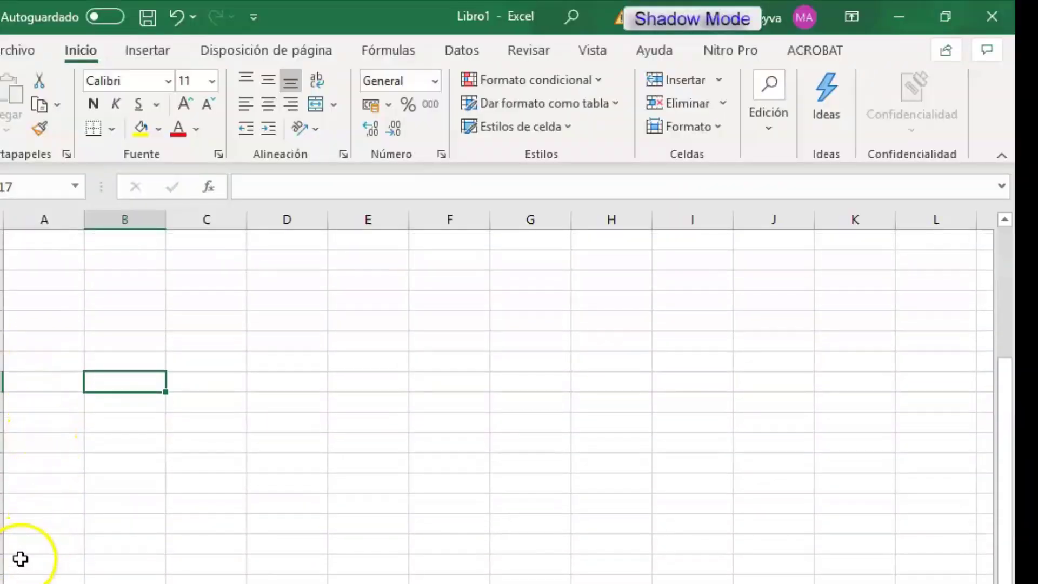
click(16, 571)
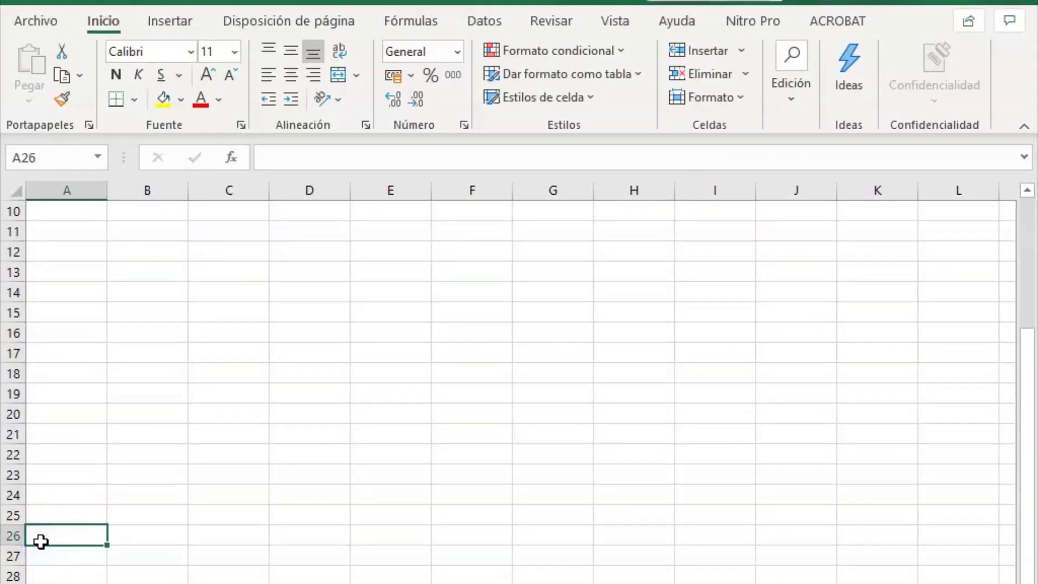
text(21)
key(Return)
click(88, 518)
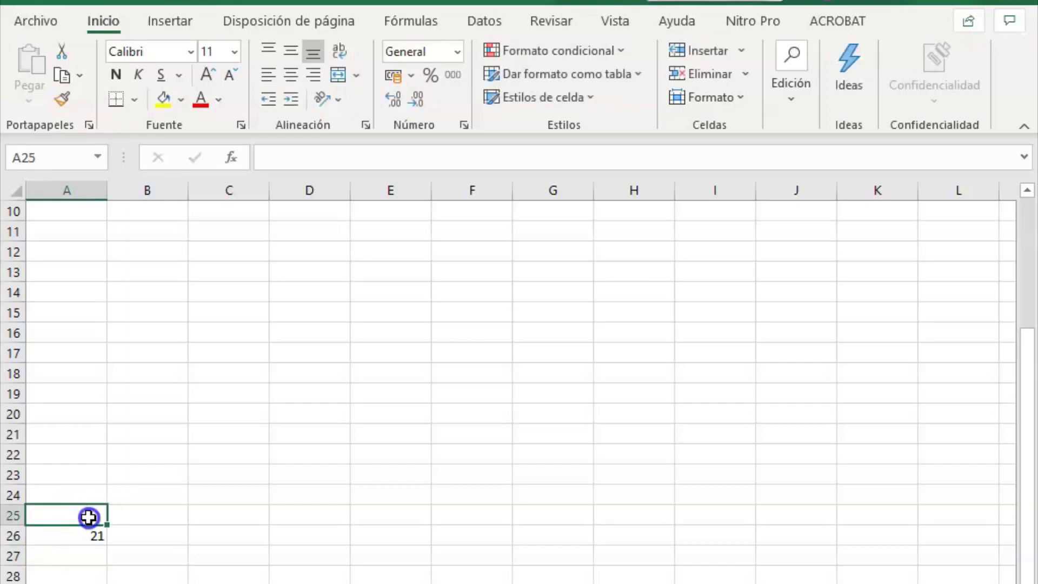
text(22)
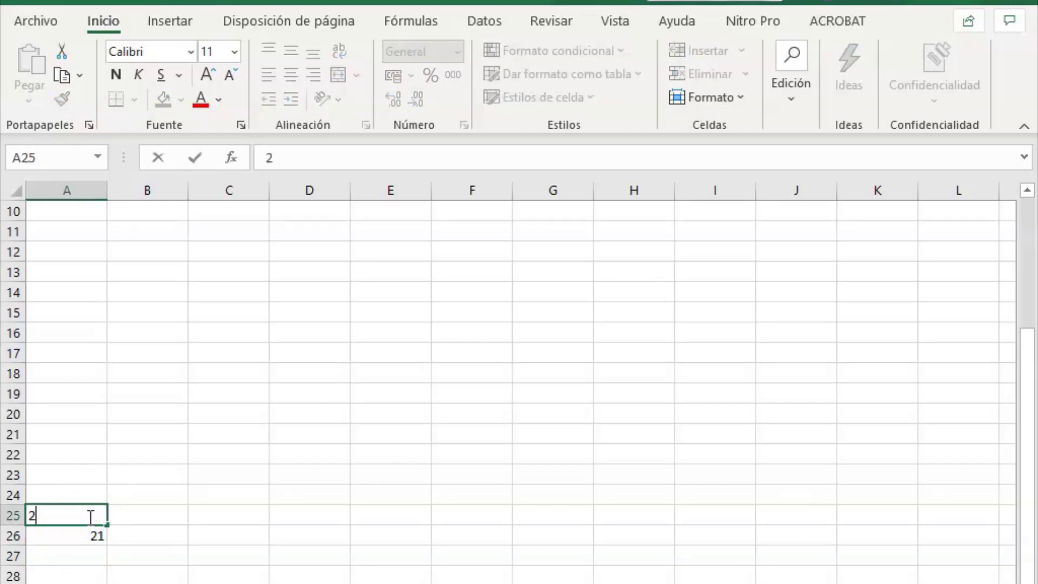
key(Return)
drag(86, 535, 99, 269)
click(176, 346)
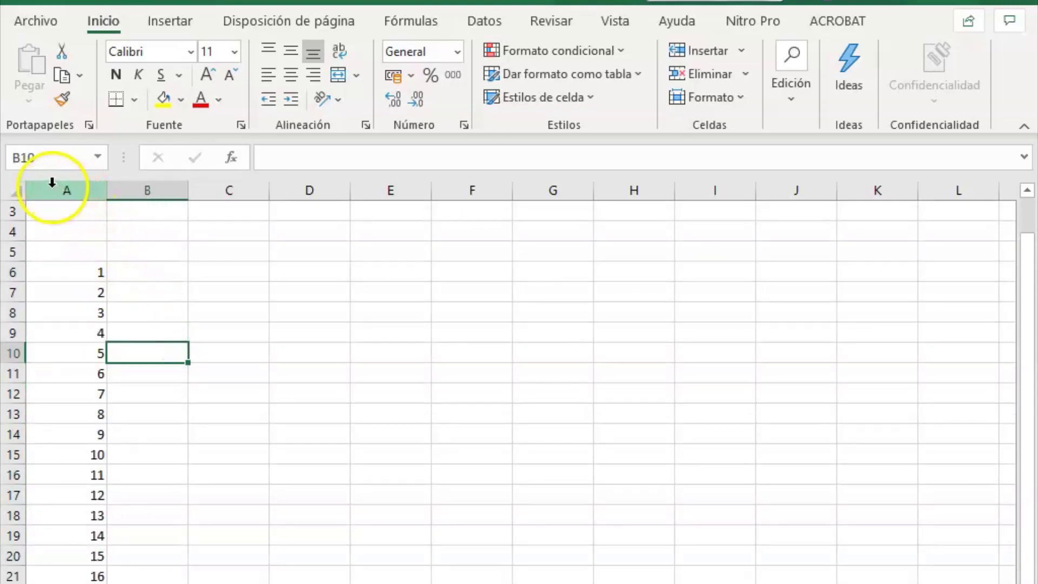
Set the width of columns A through H to 3.
drag(63, 187, 614, 220)
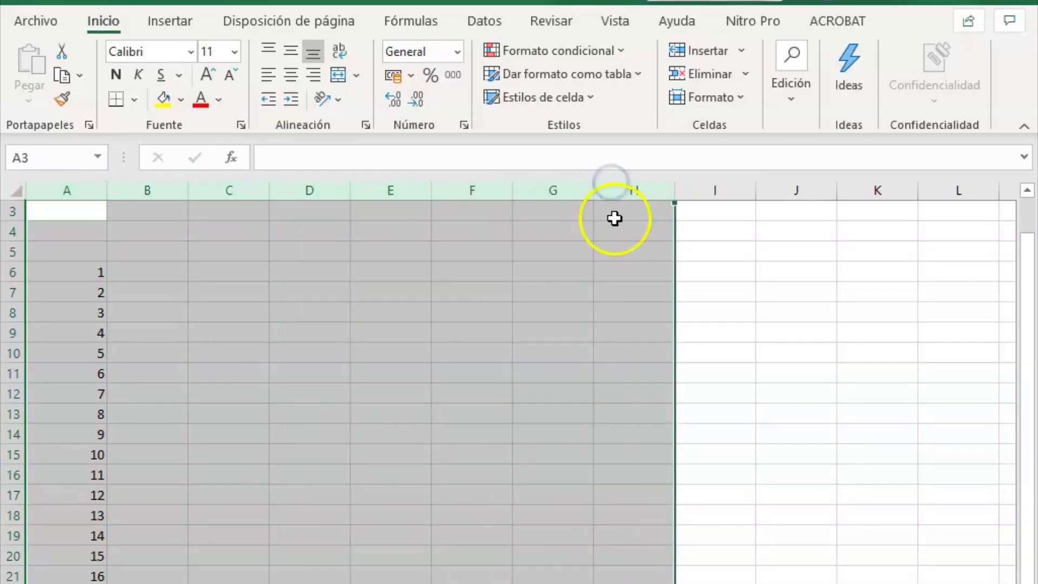
right_click(611, 222)
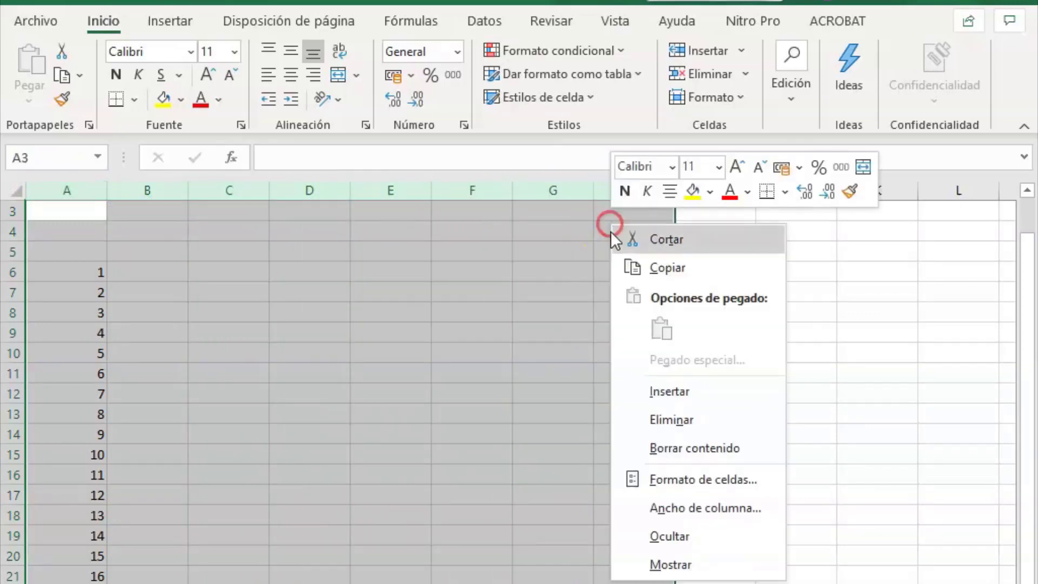
click(725, 505)
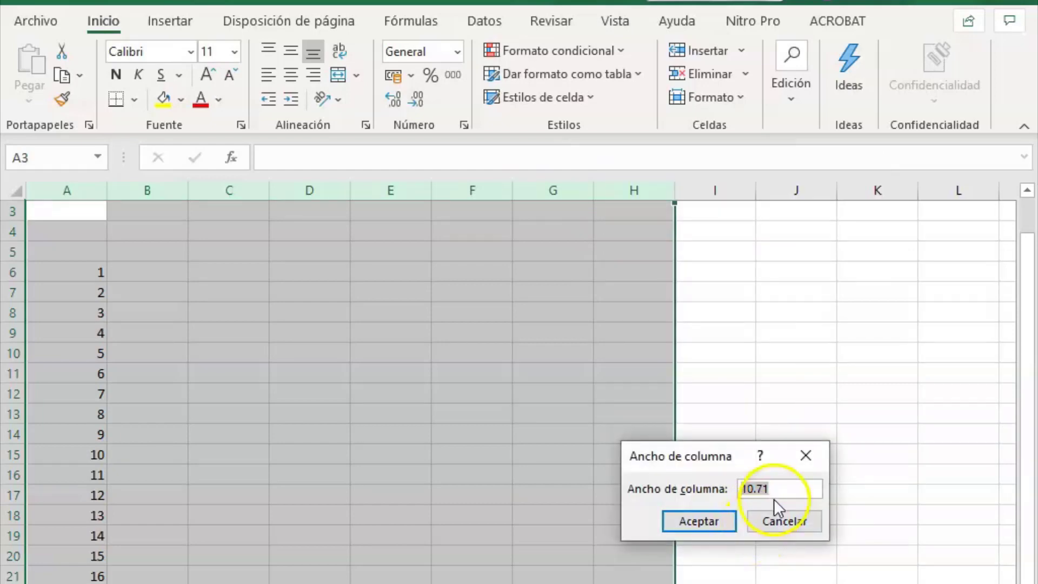
text(3)
click(701, 524)
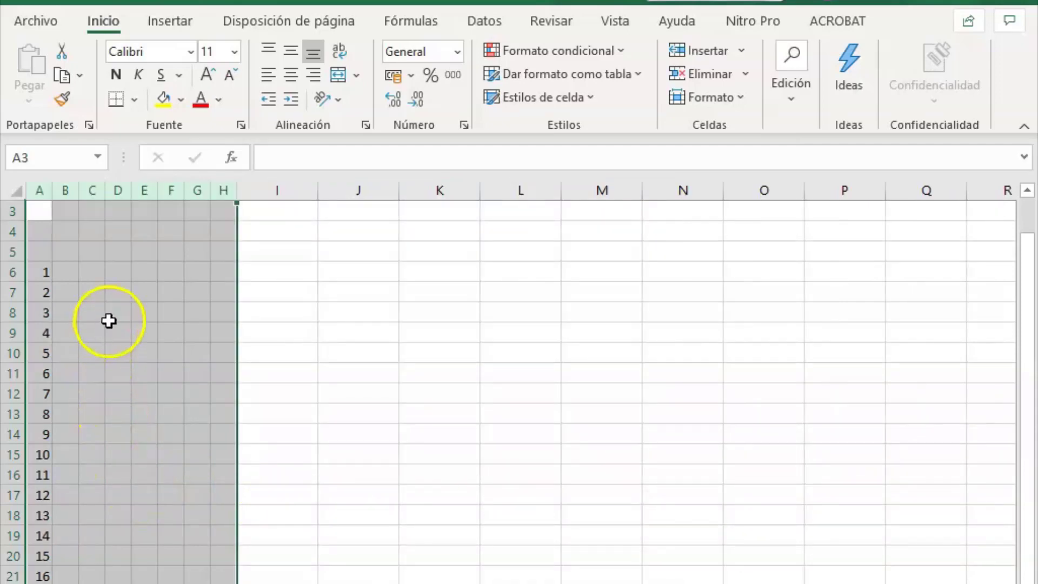
Apply thin outline and inside borders to the range A1:H26.
scroll(116, 367, down, 2)
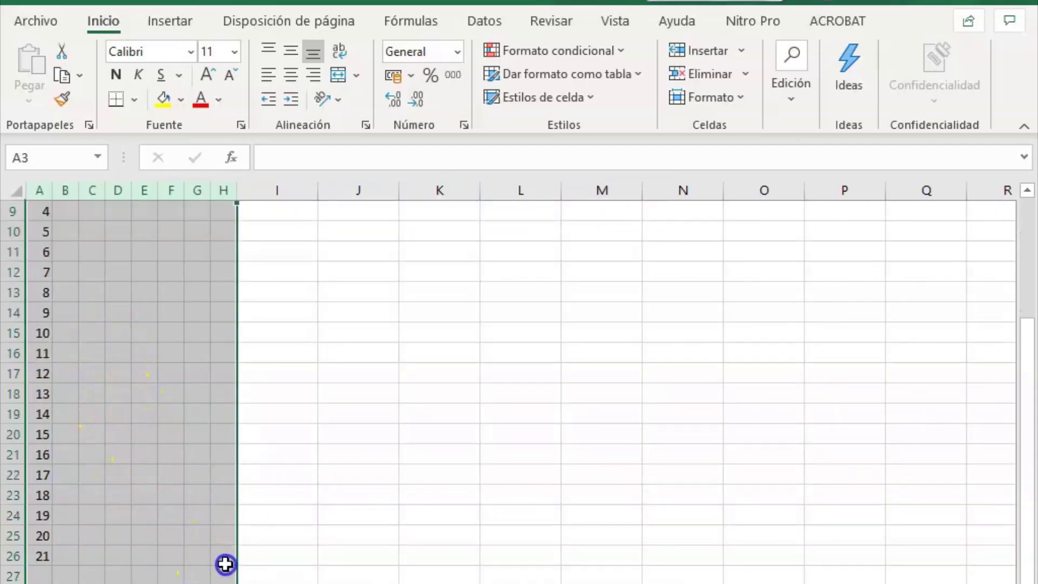
drag(224, 564, 19, 134)
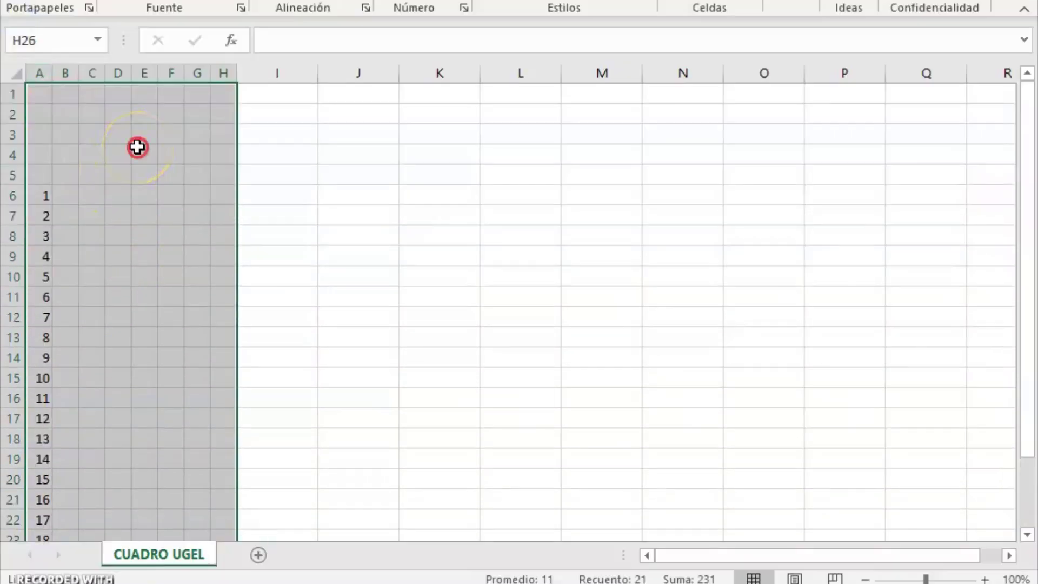
right_click(137, 147)
click(241, 484)
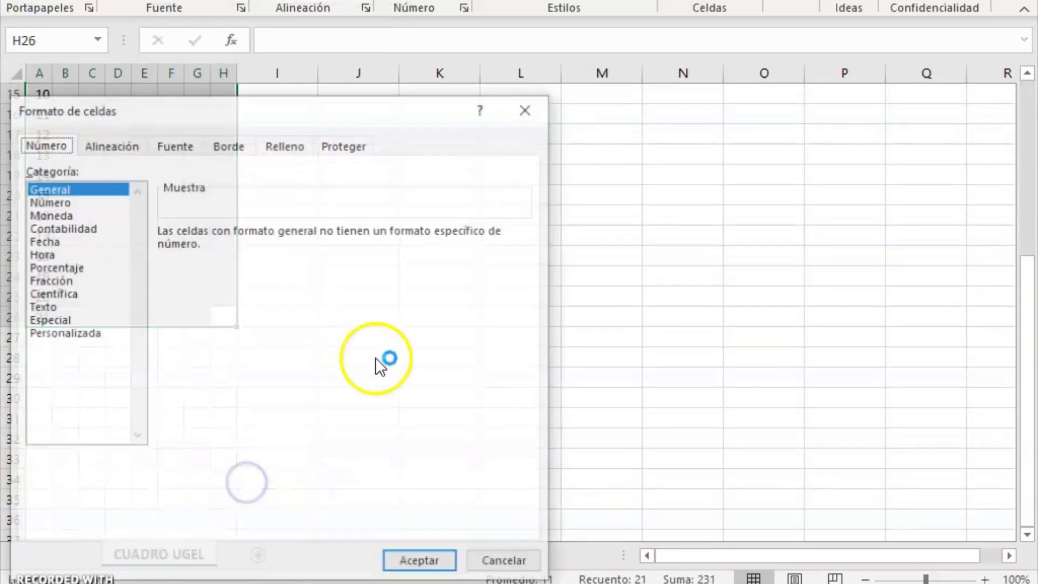
click(228, 144)
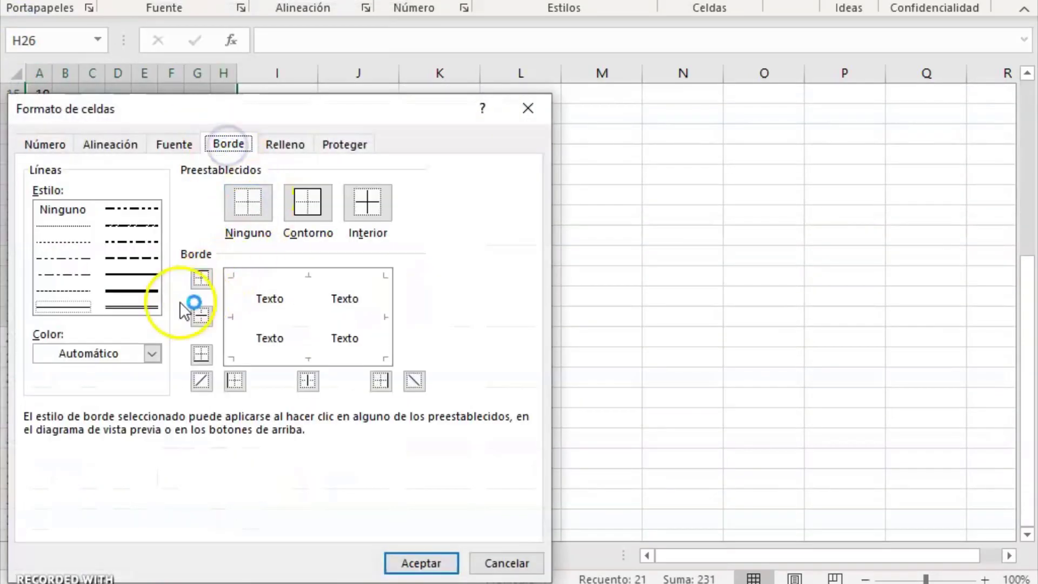
click(308, 211)
click(368, 202)
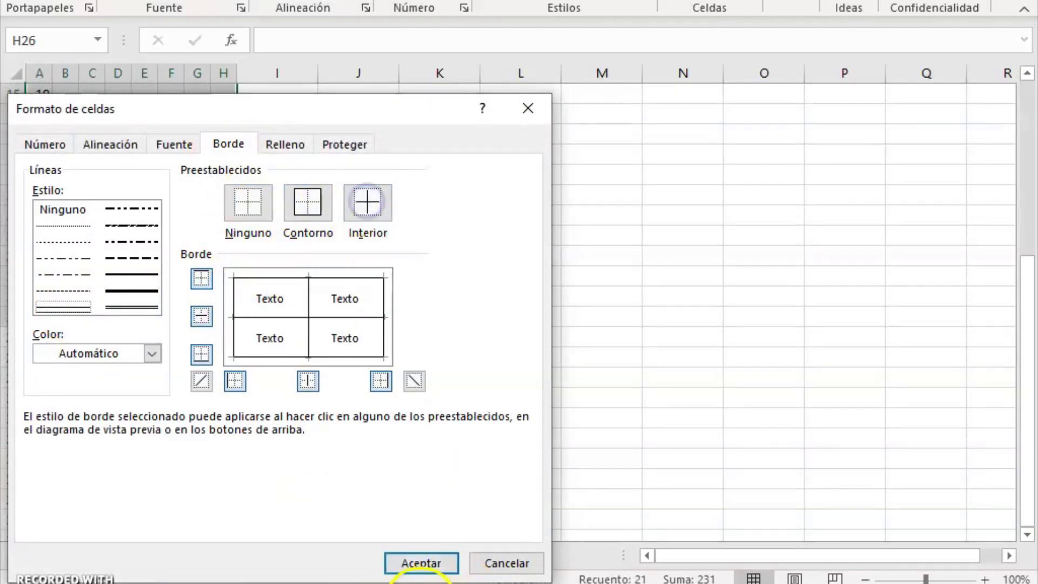
click(414, 563)
click(327, 318)
Merge and center cells A1:H2 as the heading block, following the layout of the reference PDF form.
scroll(259, 317, up, 3)
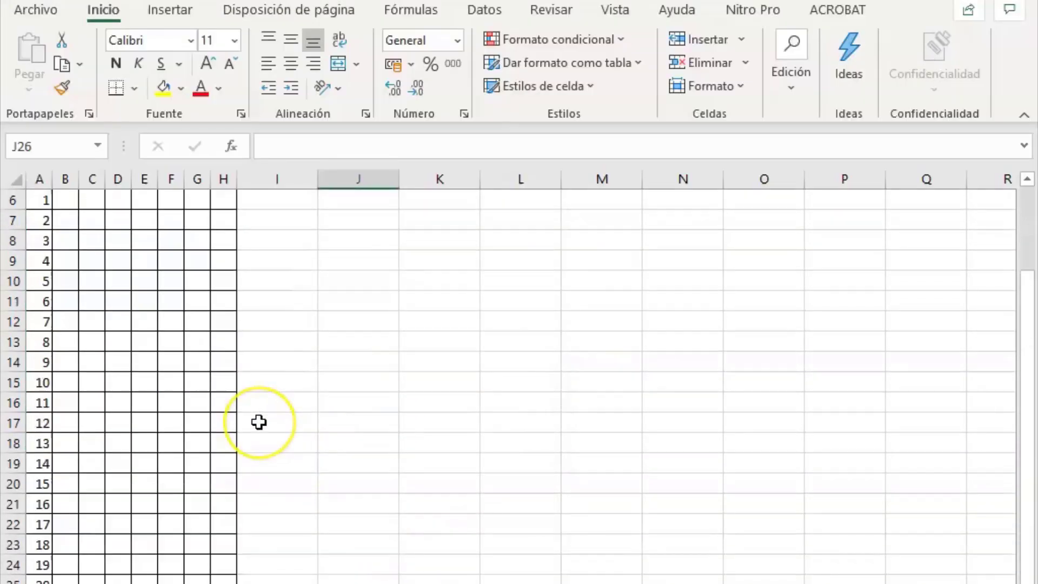
scroll(259, 423, up, 2)
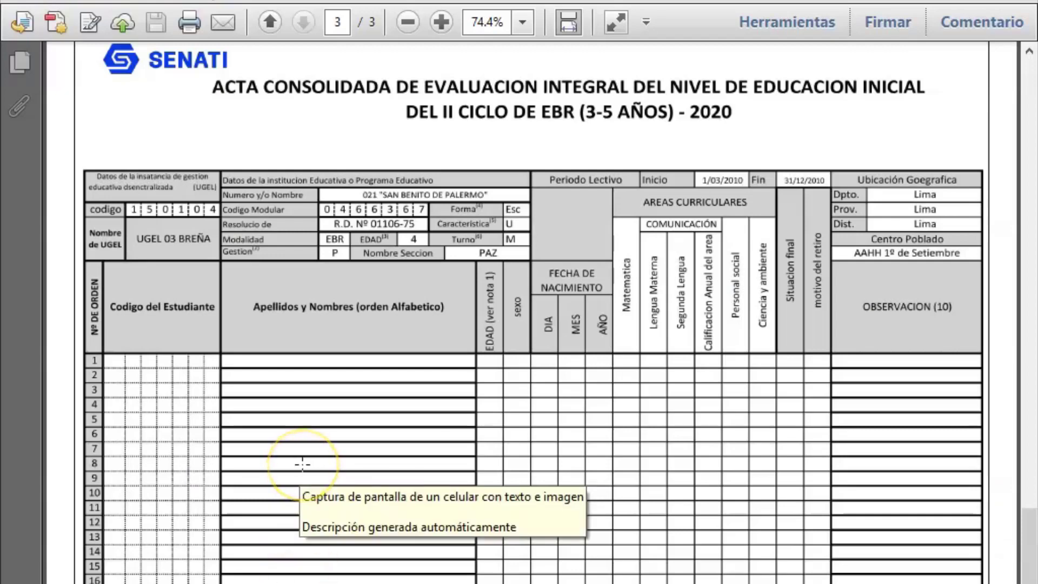
key(alt+Tab)
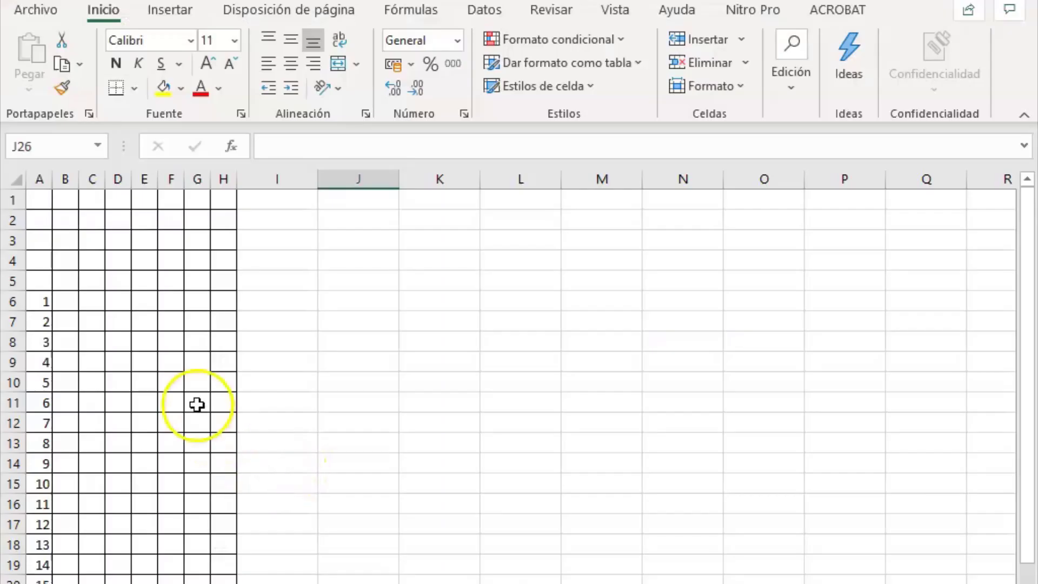
key(alt+Tab)
key(alt+Tab)
drag(40, 190, 217, 214)
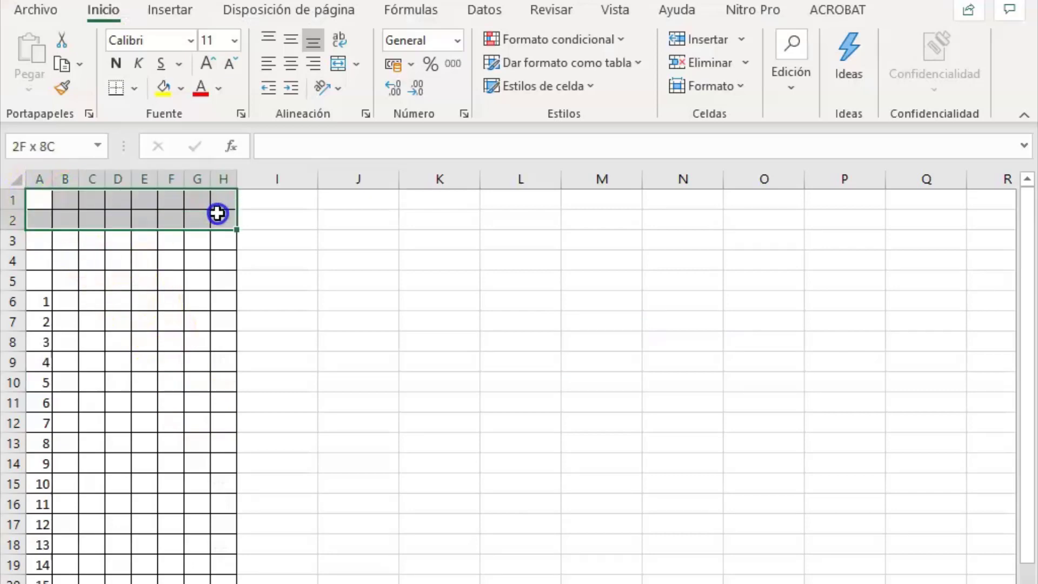
click(338, 64)
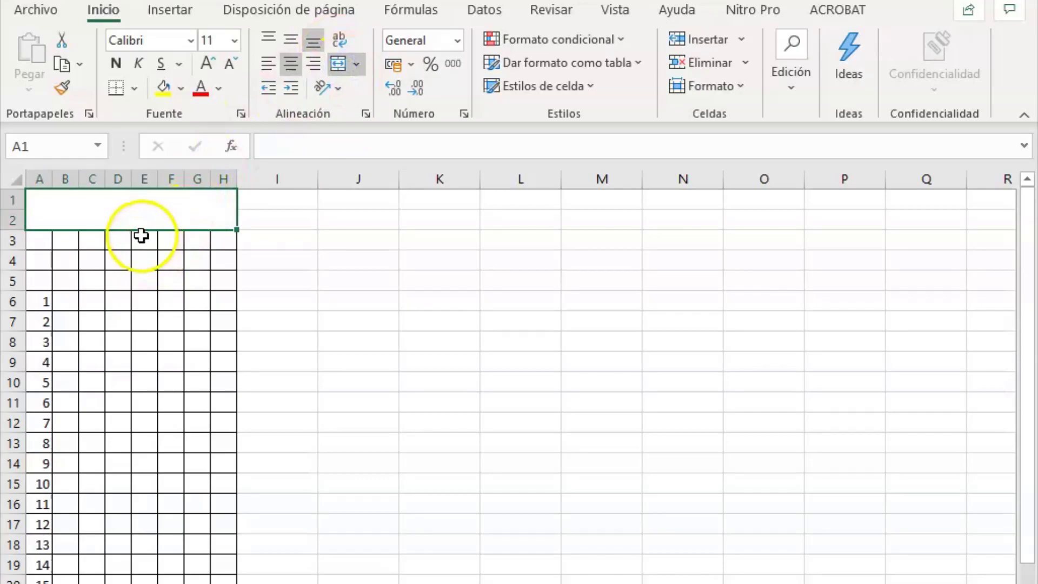
Check the reference form and merge and center cells A3:B3 for the code label.
key(alt+Tab)
key(alt+Tab)
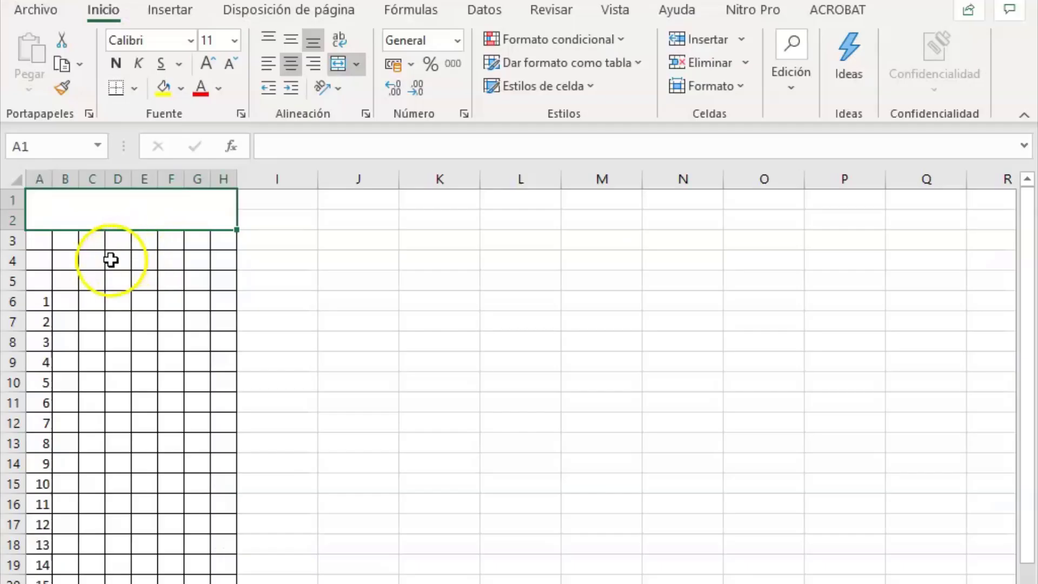
drag(40, 243, 60, 243)
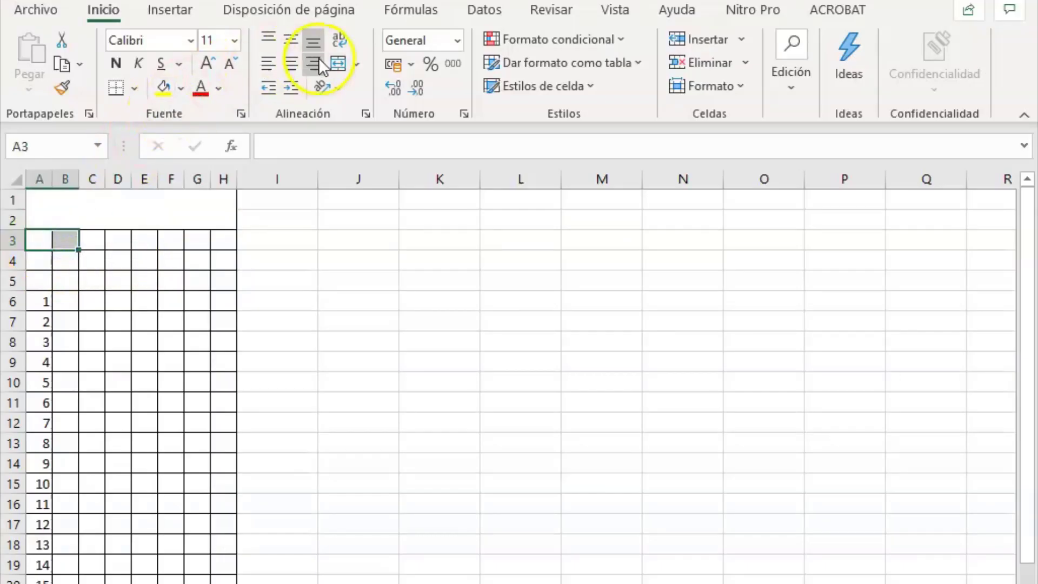
click(338, 64)
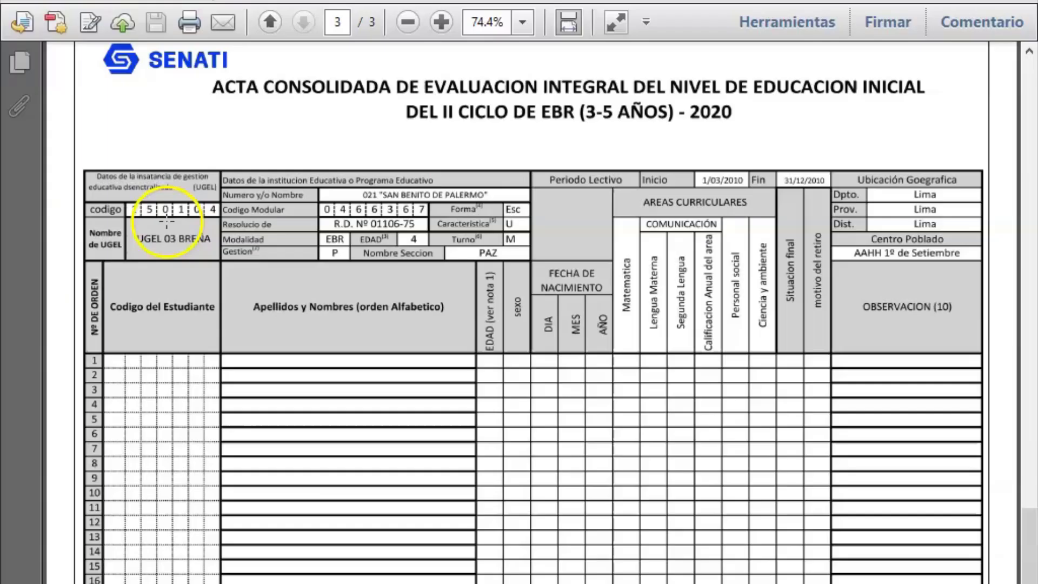
Compare with the reference form and merge and center cells A4:B5 for the UGEL name label.
key(alt+Tab)
key(alt+Tab)
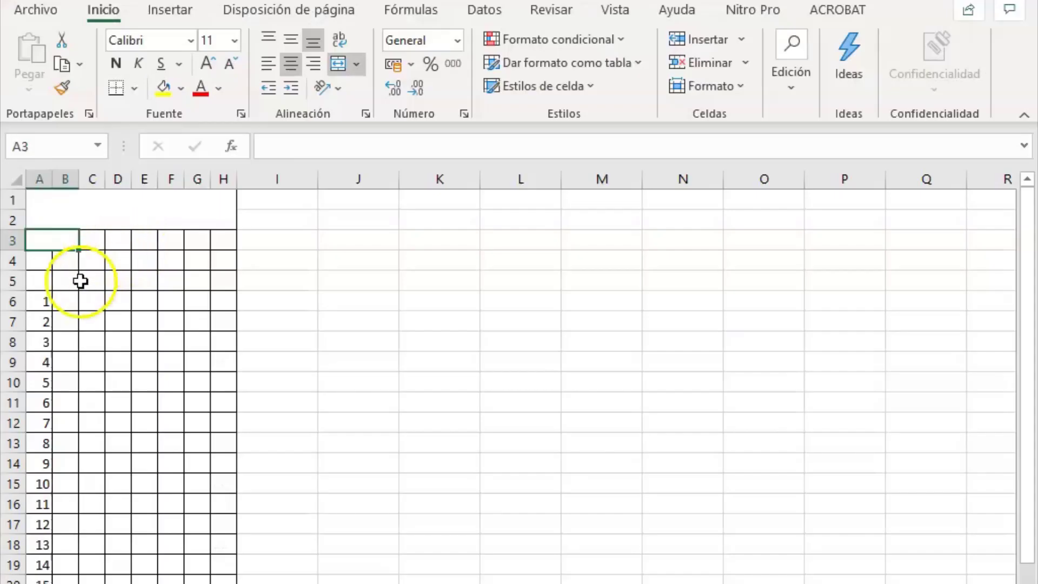
click(37, 264)
drag(58, 272, 66, 281)
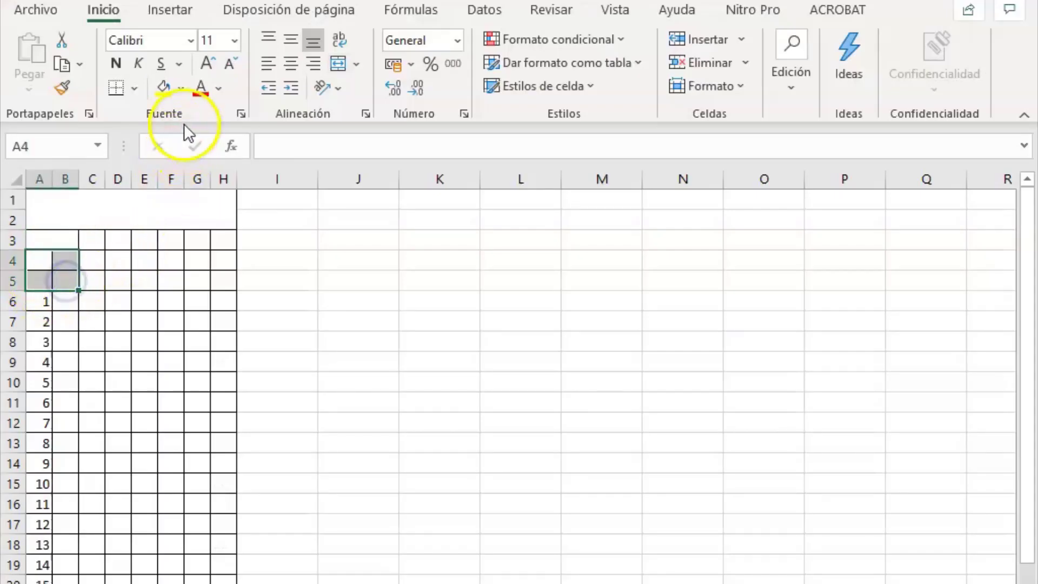
click(336, 65)
Merge and center cells C4:H5 for the UGEL name value, matching the reference form.
key(alt+Tab)
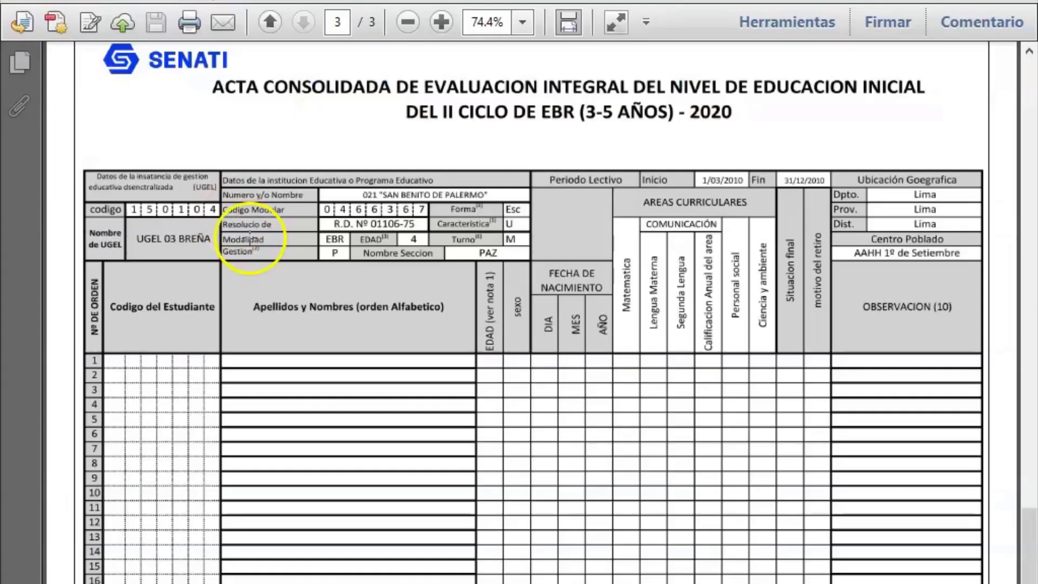
key(alt+Tab)
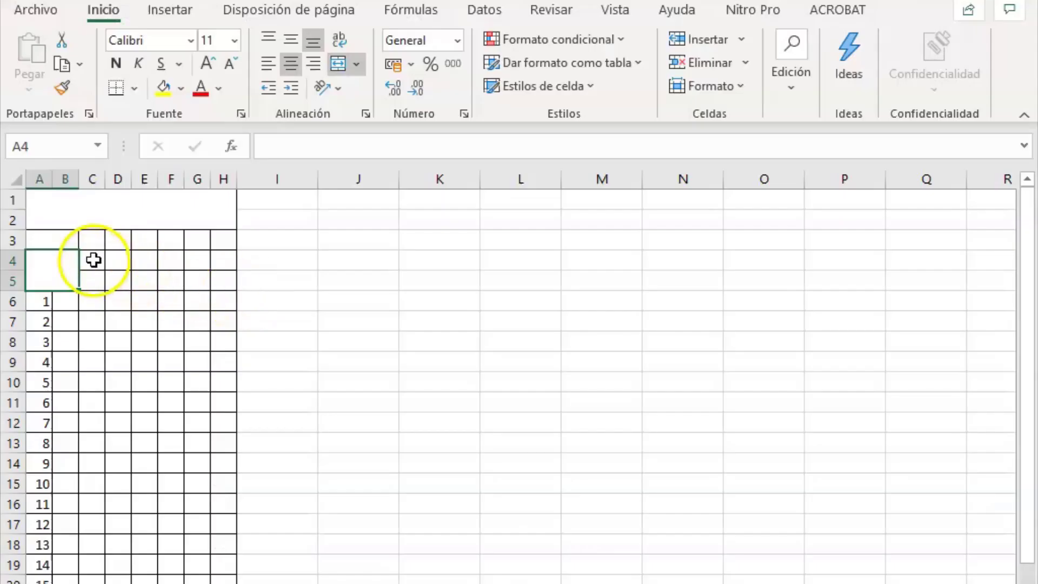
drag(92, 260, 226, 272)
click(338, 63)
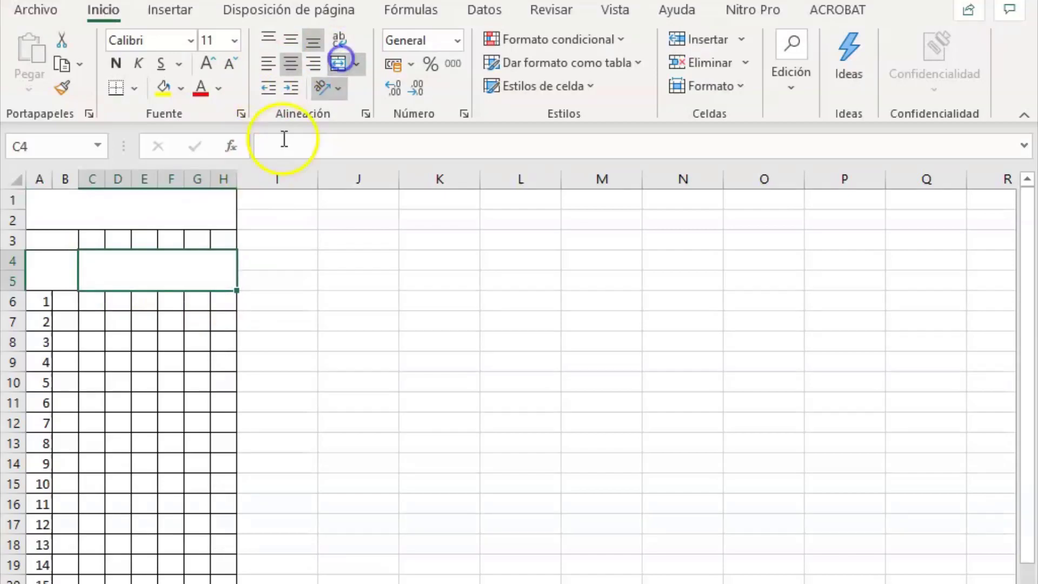
Insert a blank row above the first numbered row and enlarge it to about four and a half standard row heights, following the reference form.
key(alt+Tab)
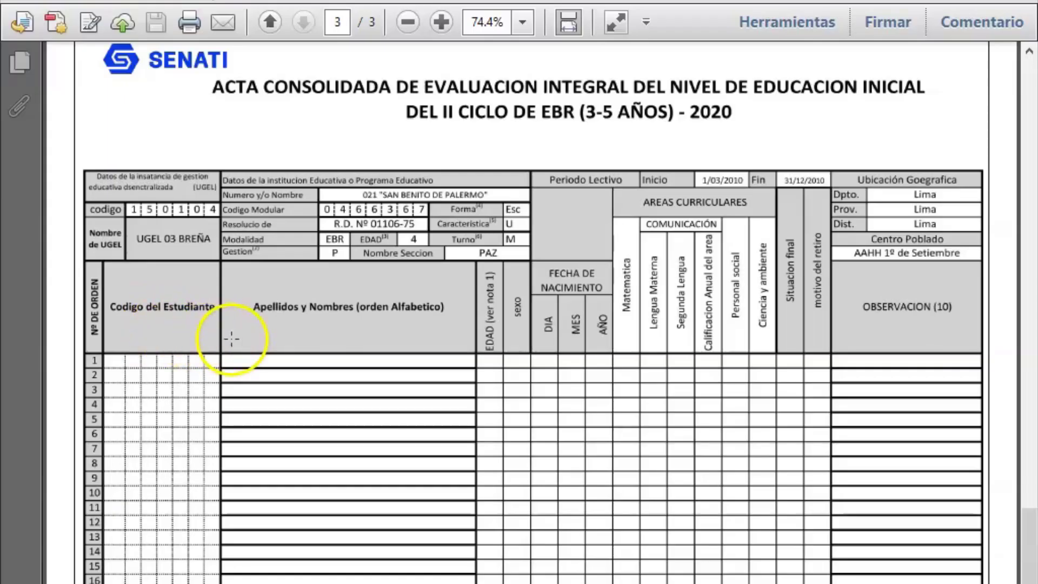
key(alt+Tab)
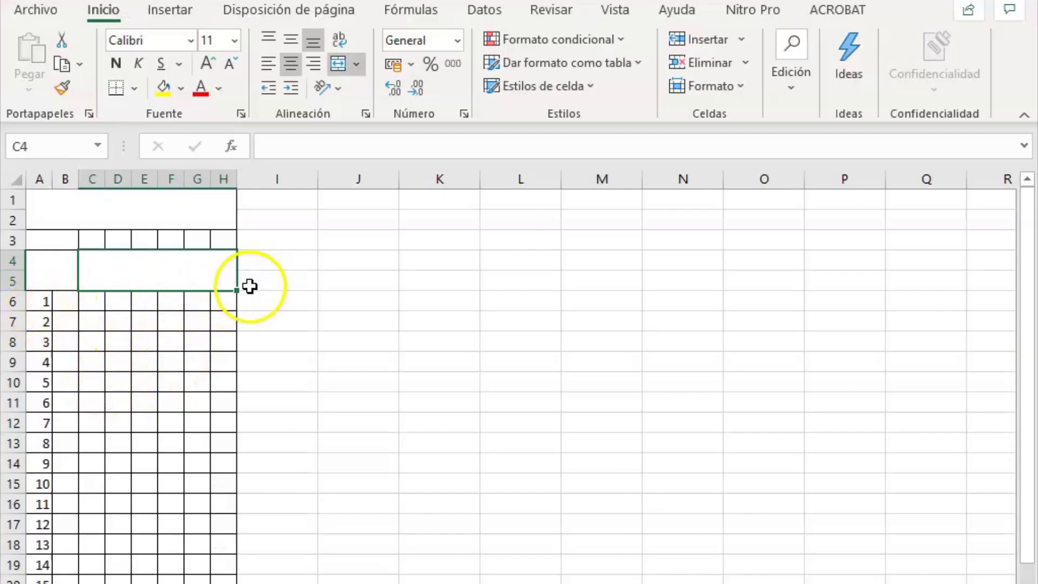
key(alt+Tab)
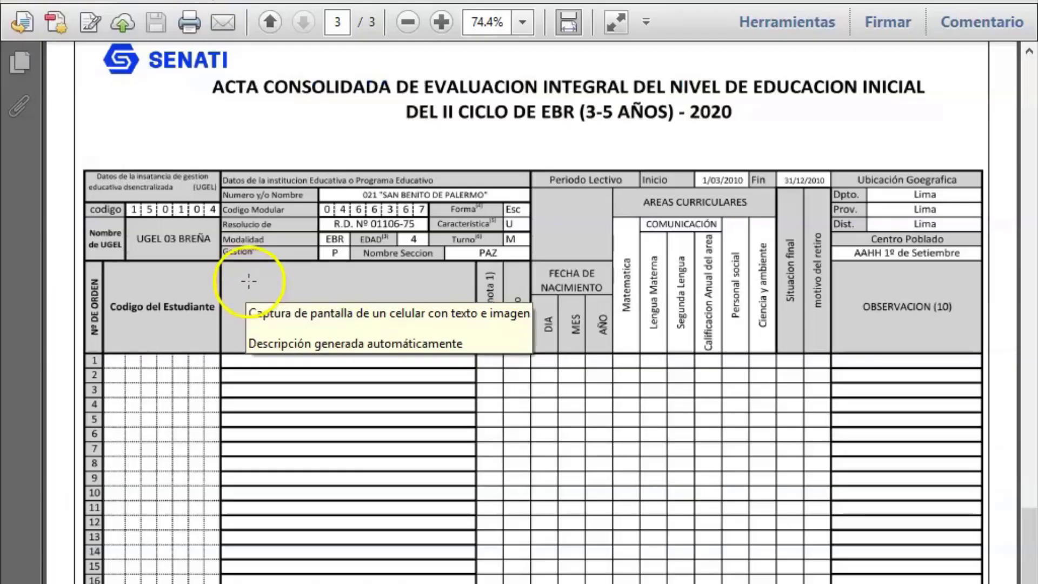
key(alt+Tab)
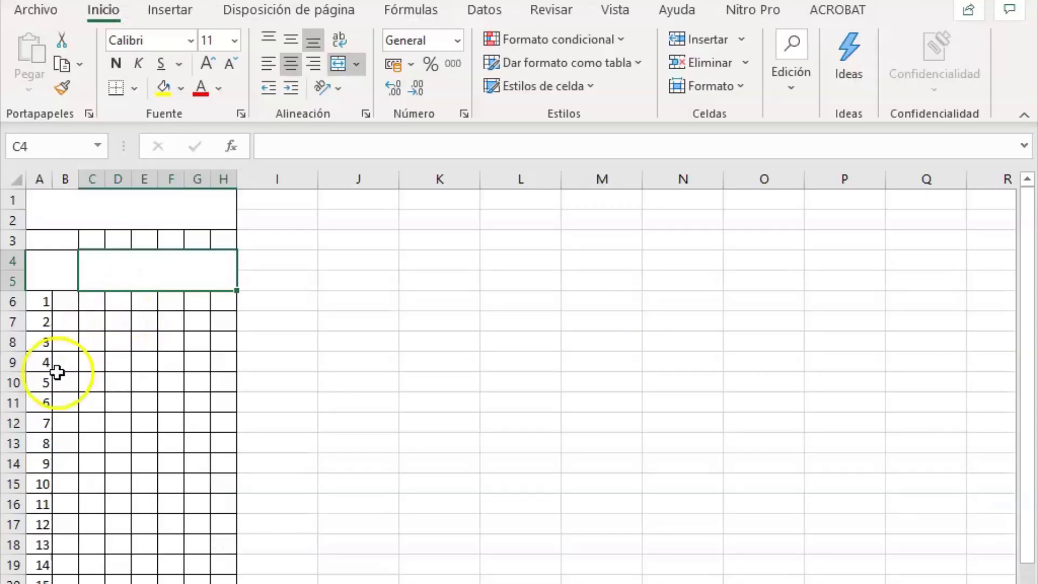
click(14, 302)
click(691, 39)
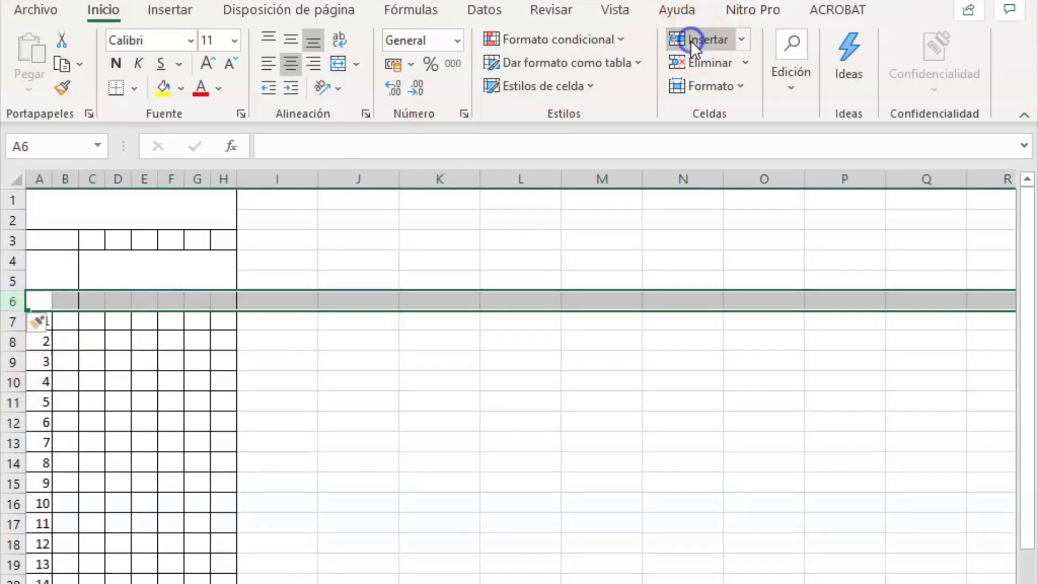
drag(12, 312, 11, 383)
click(134, 318)
Check the student code header in the reference form and merge and center cells B6:H6.
key(alt+Tab)
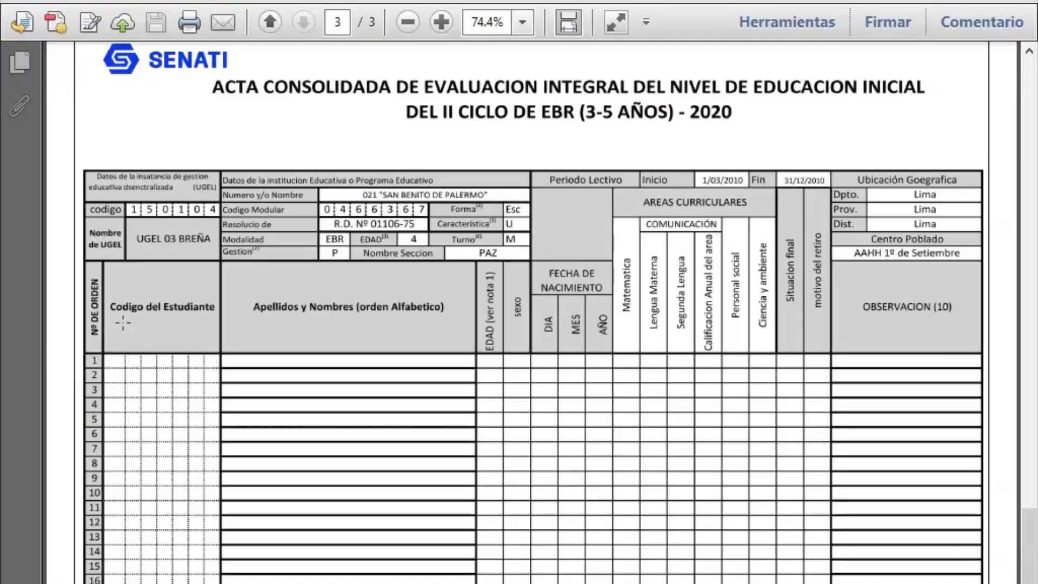
key(alt+Tab)
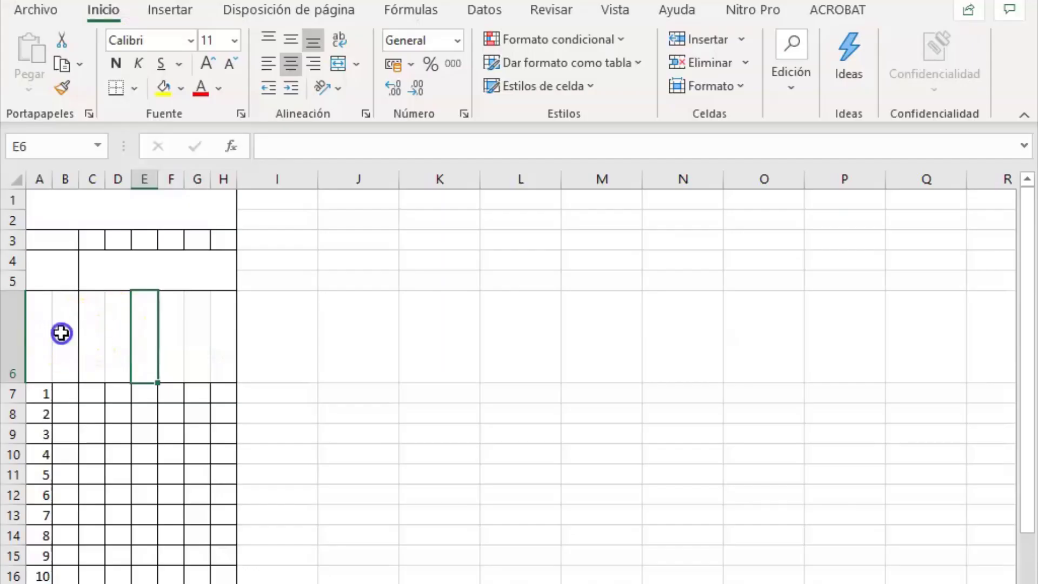
drag(63, 332, 224, 336)
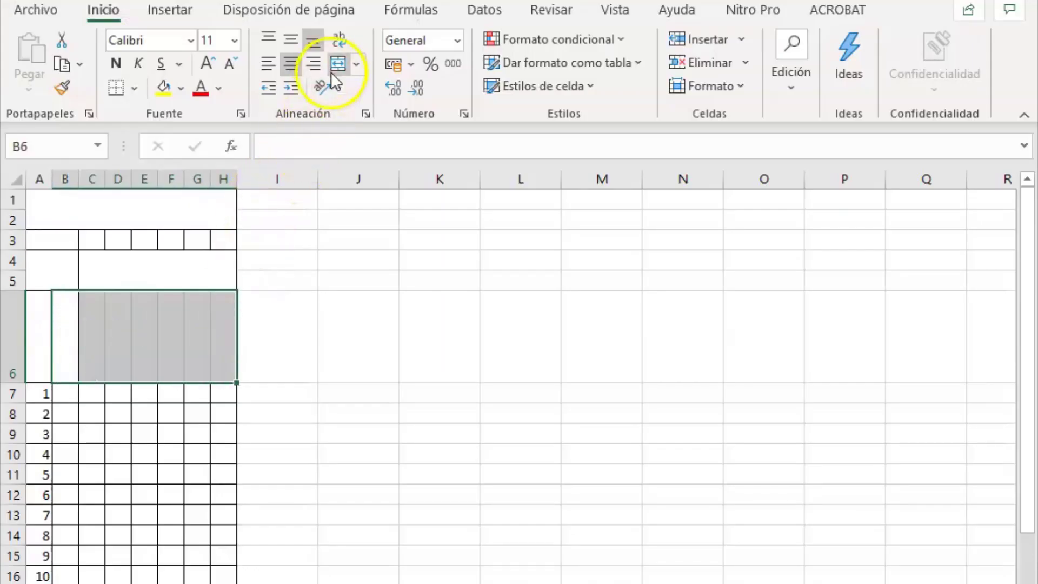
click(343, 58)
Compare with the reference form and enter the order number label "NRO DE ORDEN" in cell A6.
click(47, 320)
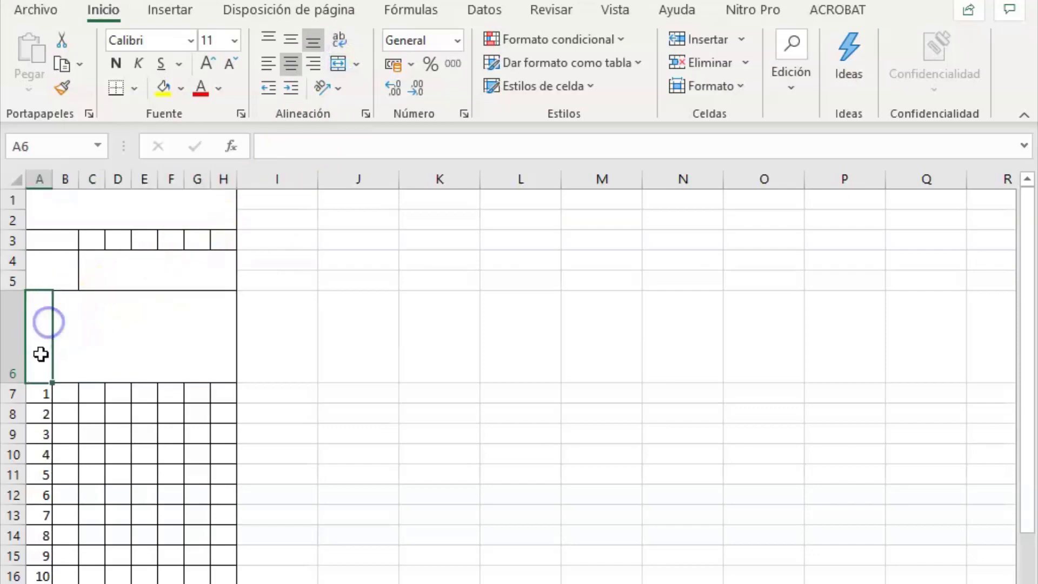
key(alt+Tab)
key(alt+Tab)
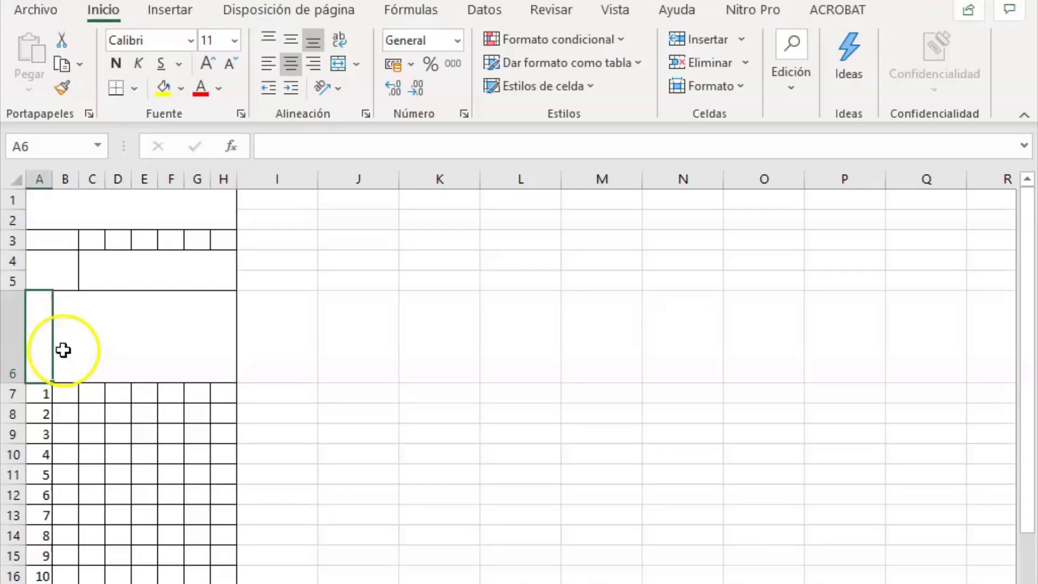
key(alt+Tab)
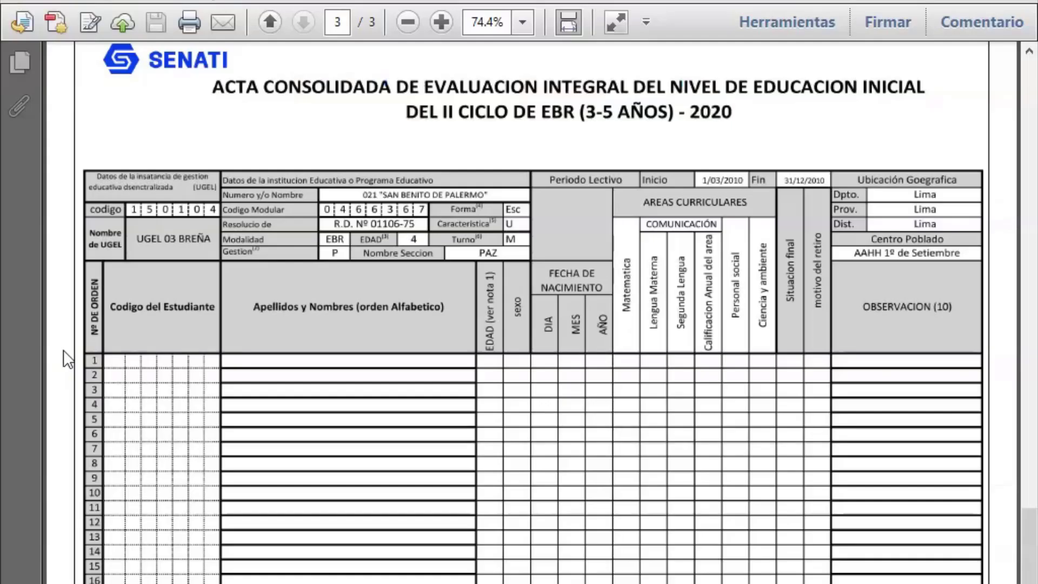
key(alt+Tab)
text(NR)
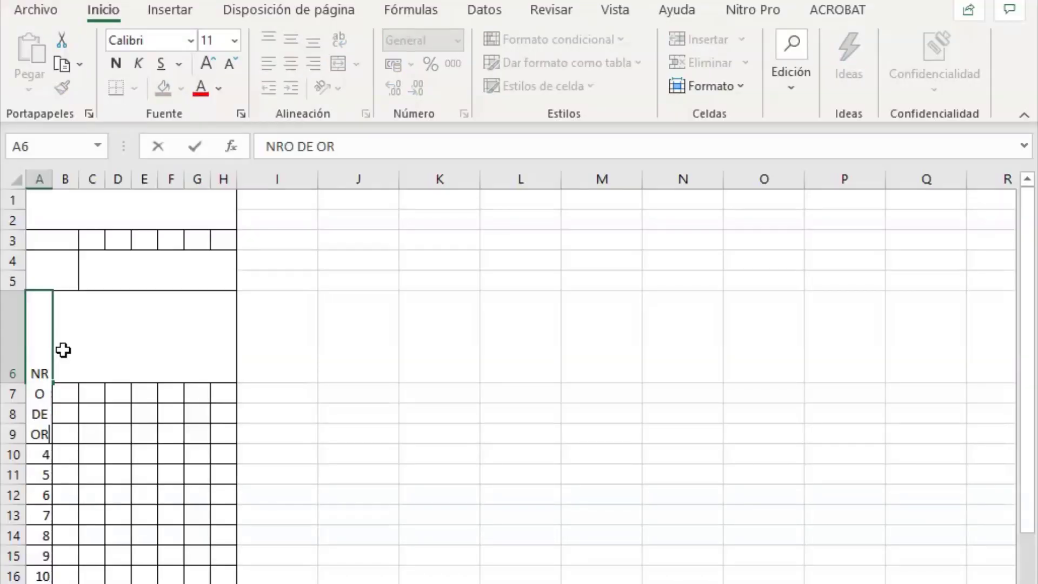
text(O DE ORDEN)
key(Return)
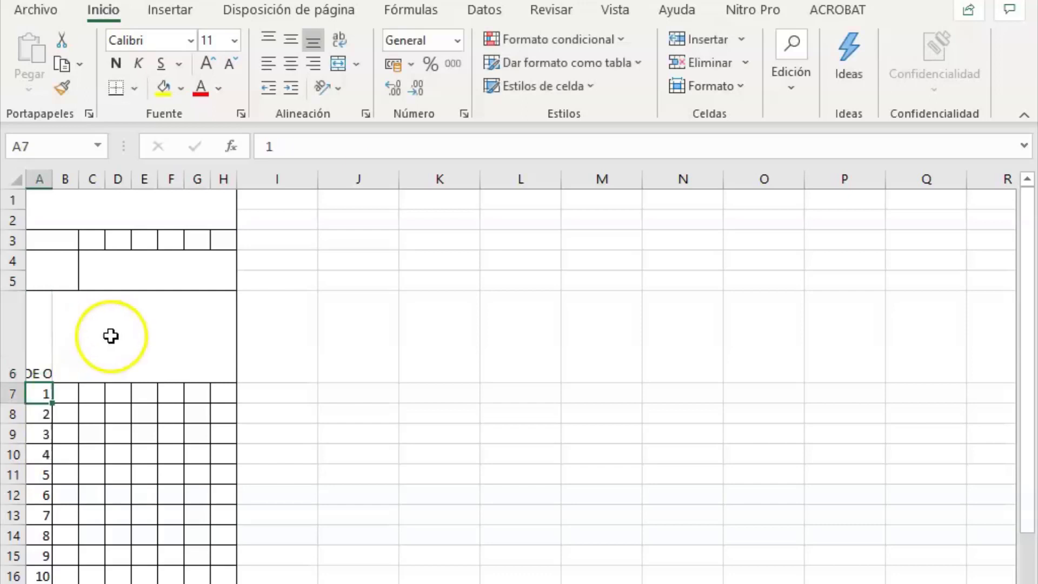
Rotate the text in cell A6 upward and increase the height of row 6 slightly so the whole label fits.
click(49, 352)
click(331, 87)
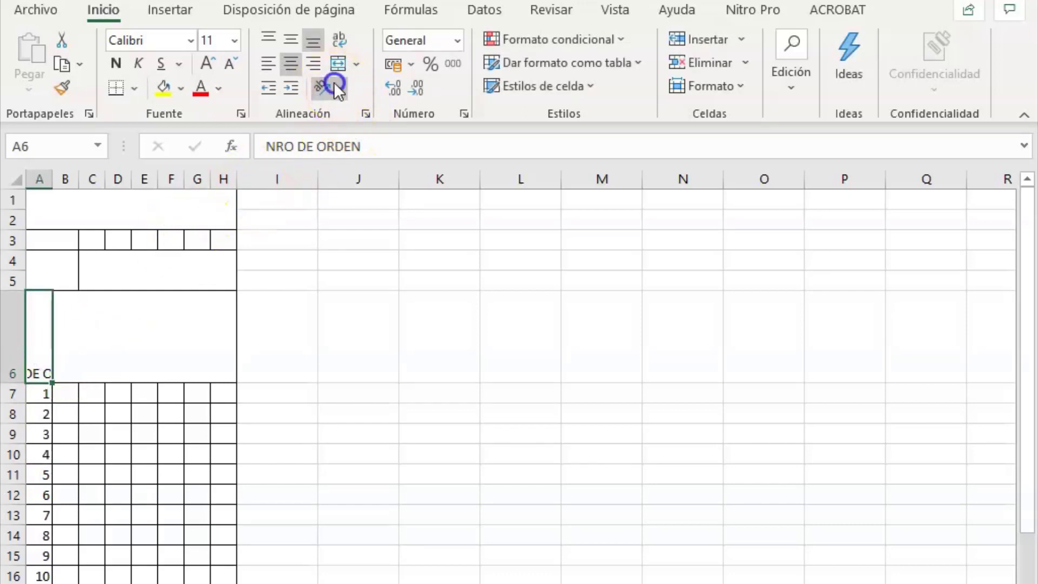
click(383, 230)
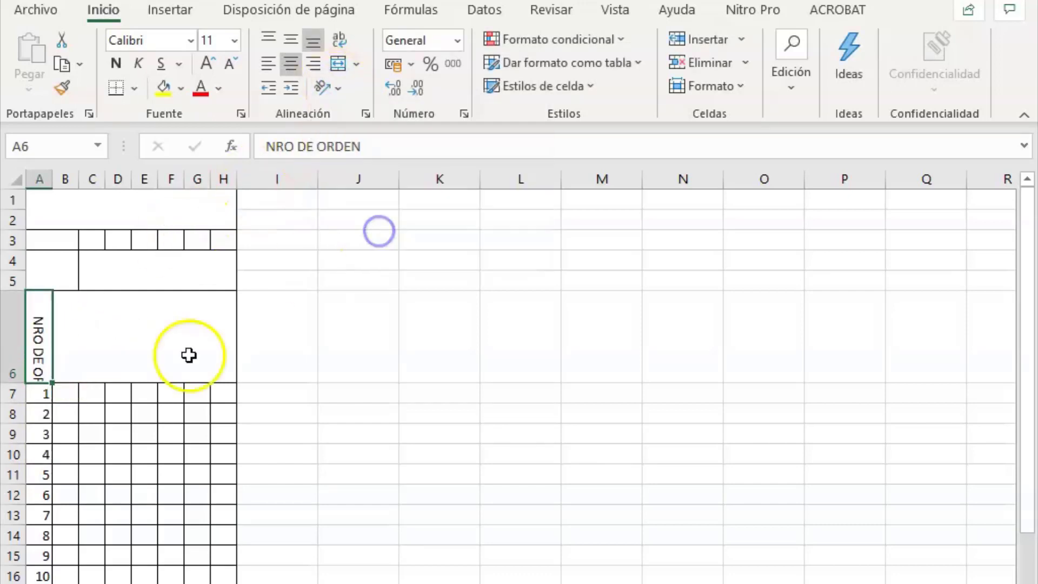
click(330, 88)
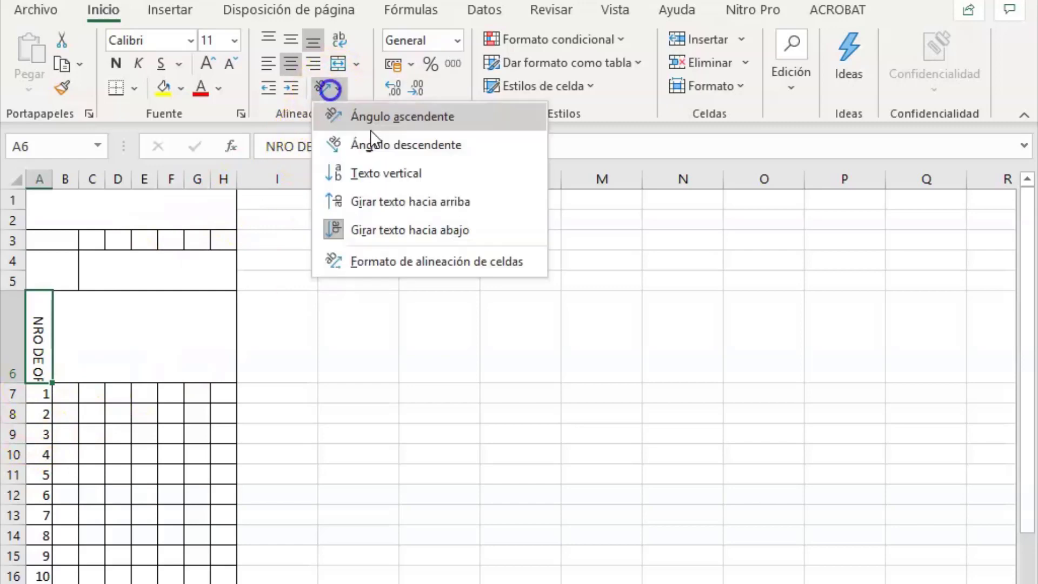
click(398, 203)
drag(13, 384, 10, 397)
Enter "Codigo del estudiante" in the merged cell B6:H6, following the reference form, and align it vertically to the middle.
click(176, 325)
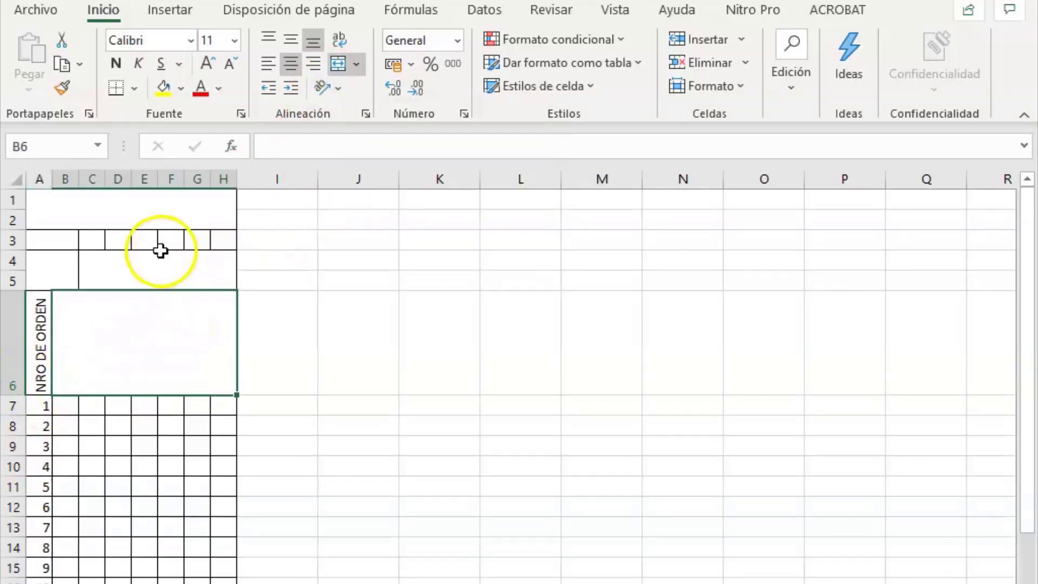
key(alt+Tab)
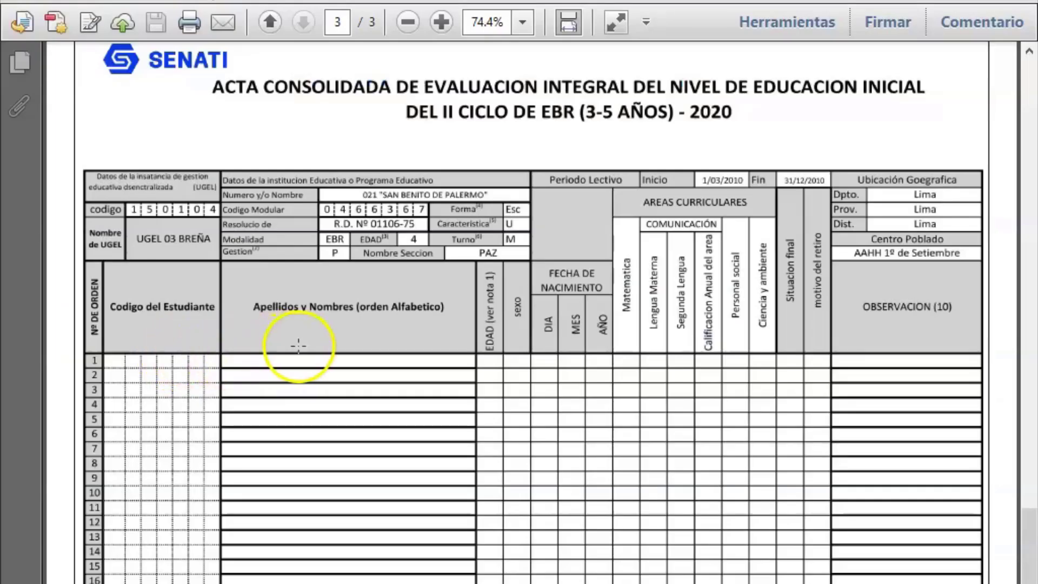
key(alt+Tab)
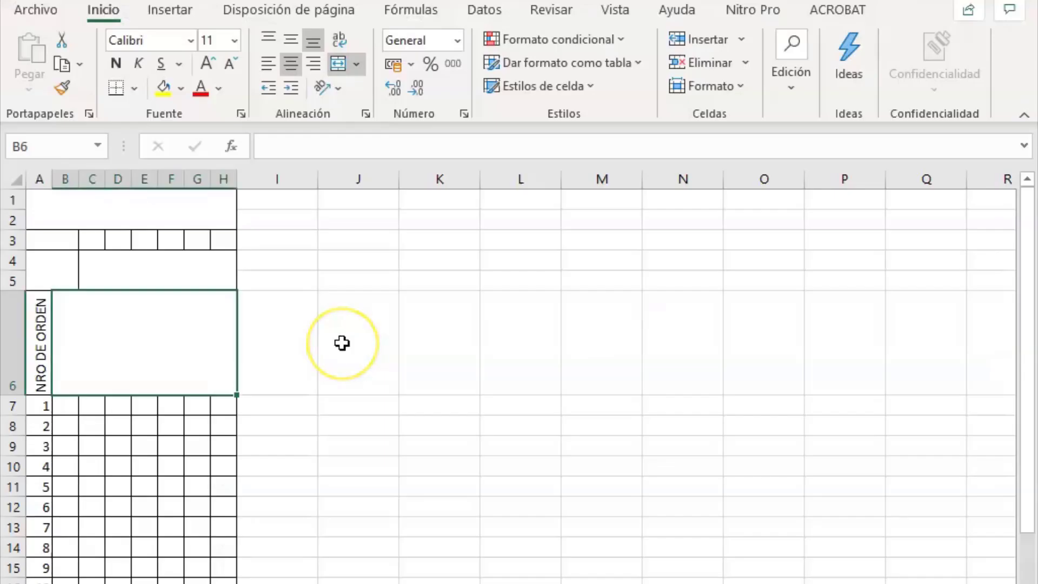
text(Codigo del estudai)
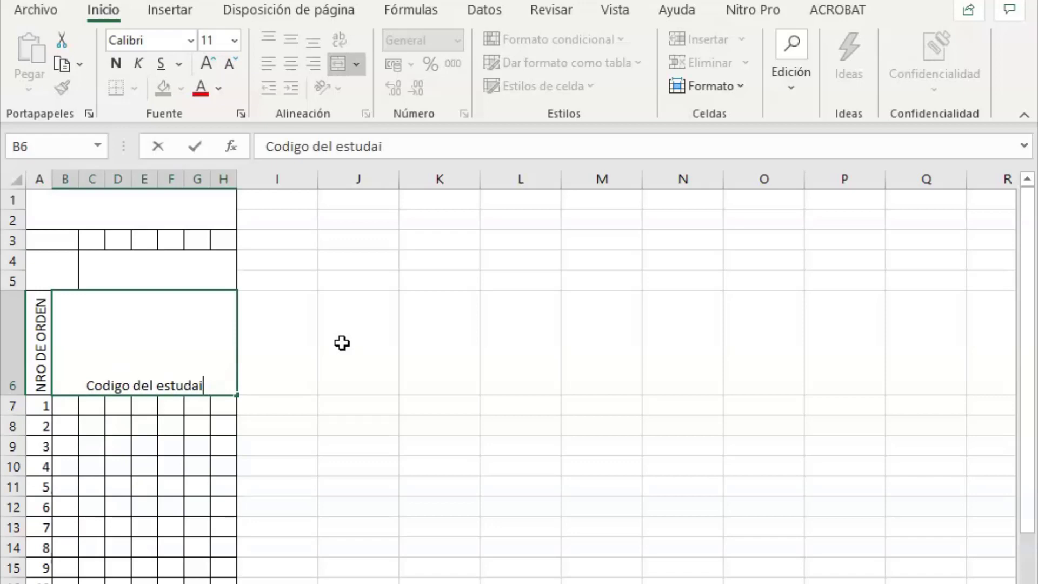
text(e)
key(Return)
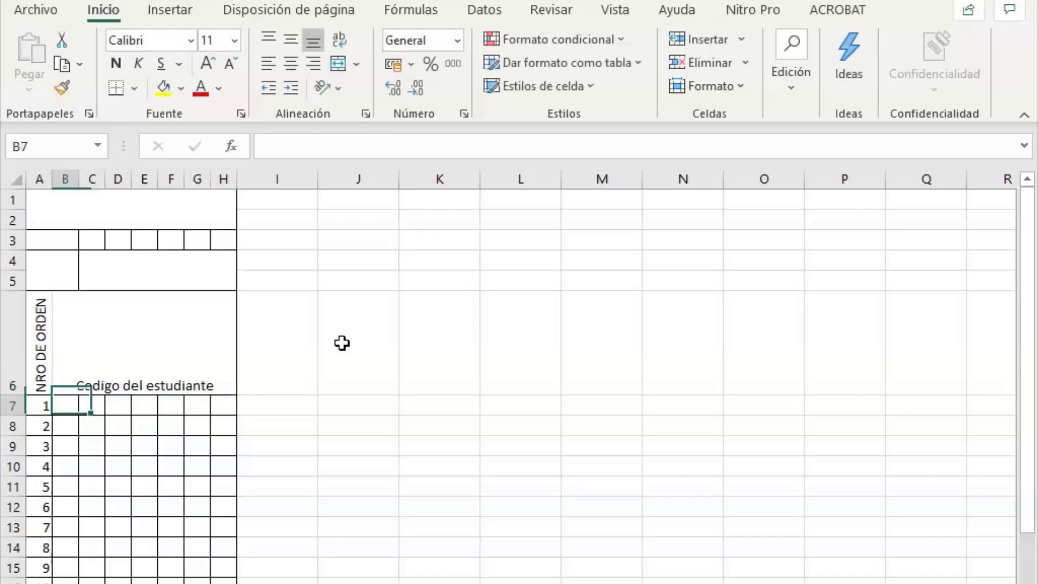
click(167, 317)
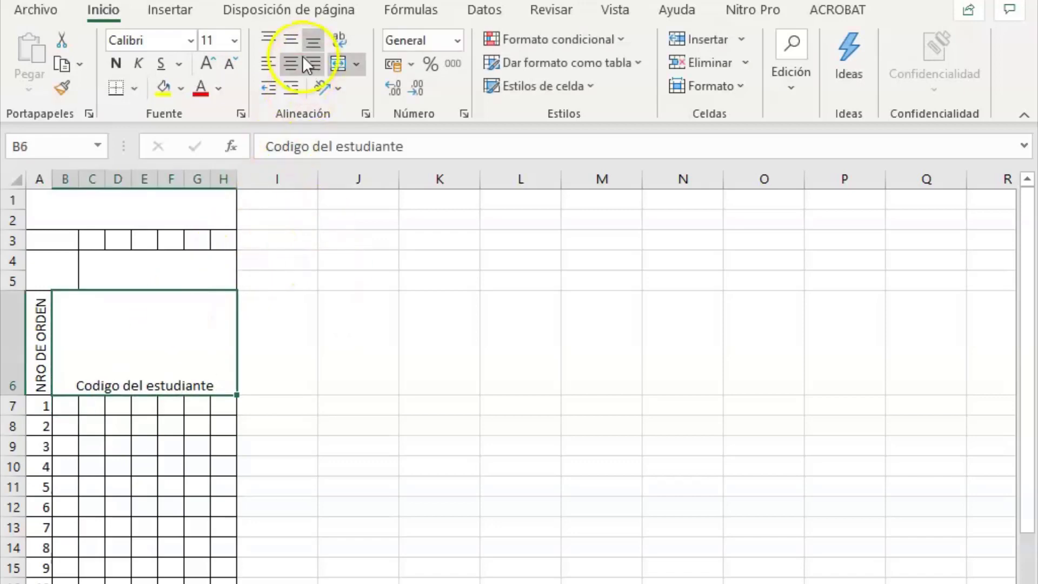
click(291, 42)
Enter "UGEL 03 BREÑA" in the merged cell C4:H5, following the reference form, and align it vertically to the middle.
click(146, 269)
key(alt+Tab)
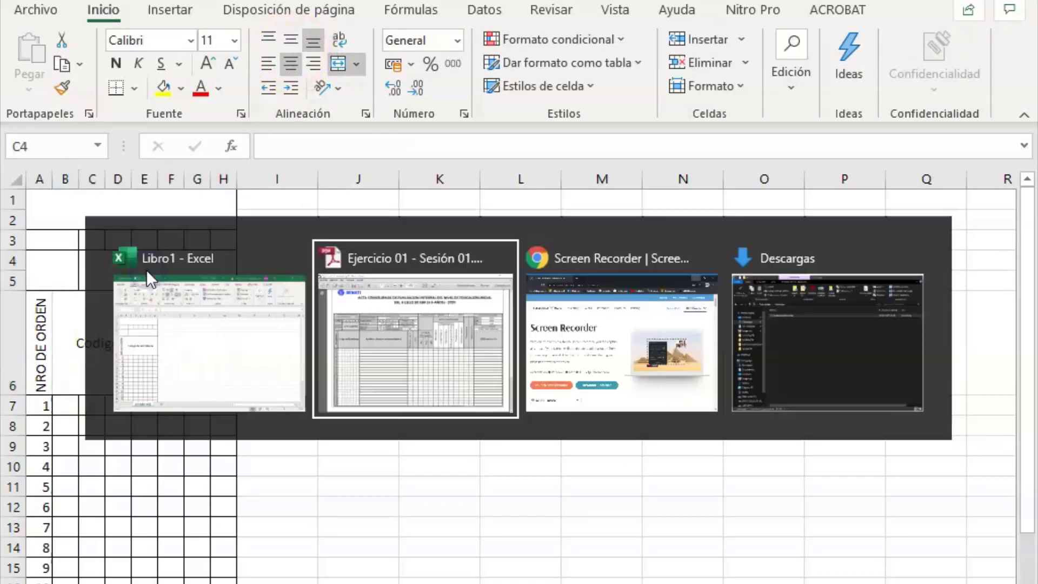
key(alt+Tab)
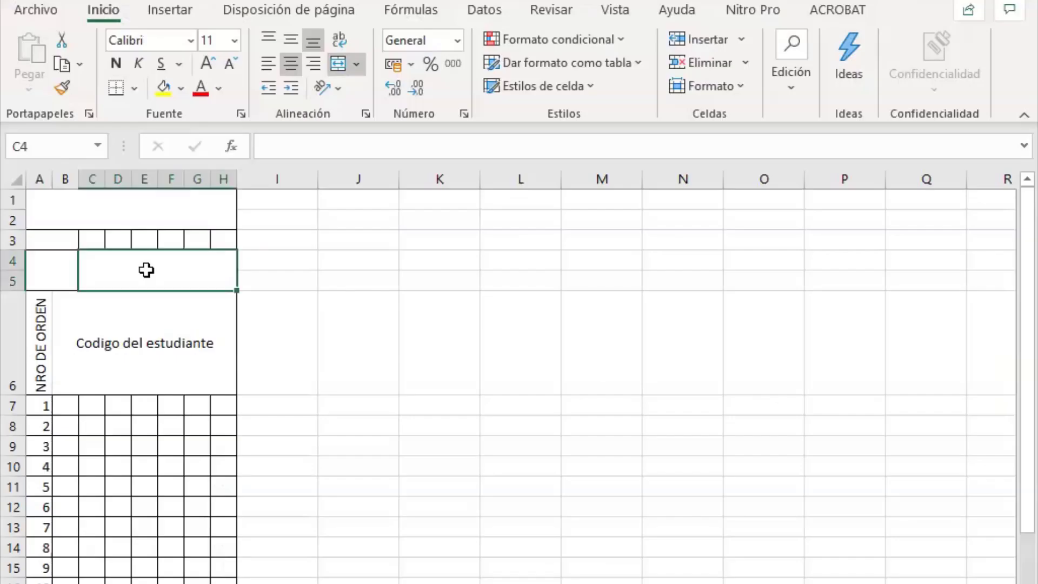
text(UGEL)
key(alt+Tab)
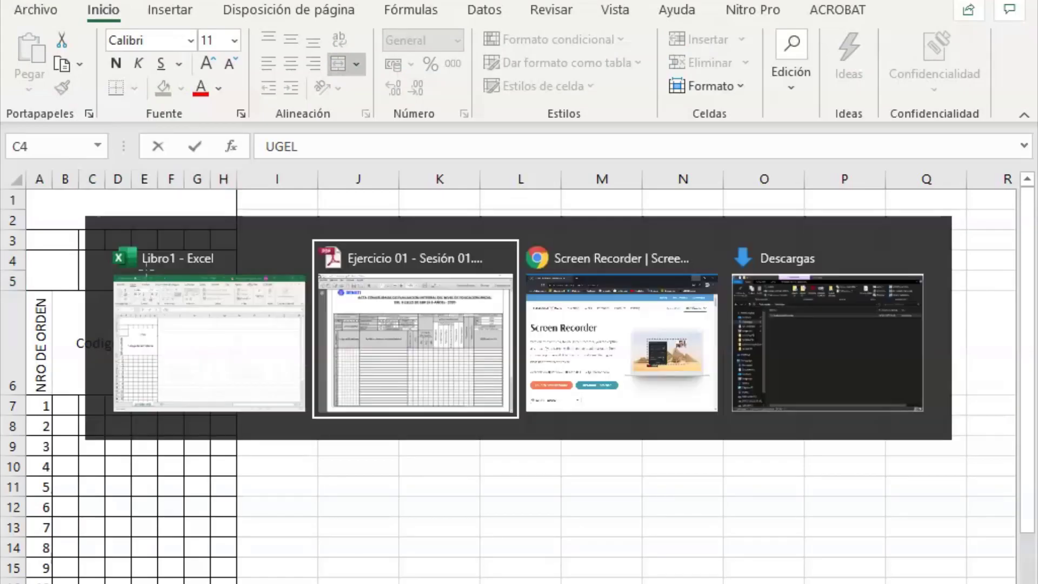
key(alt+Tab)
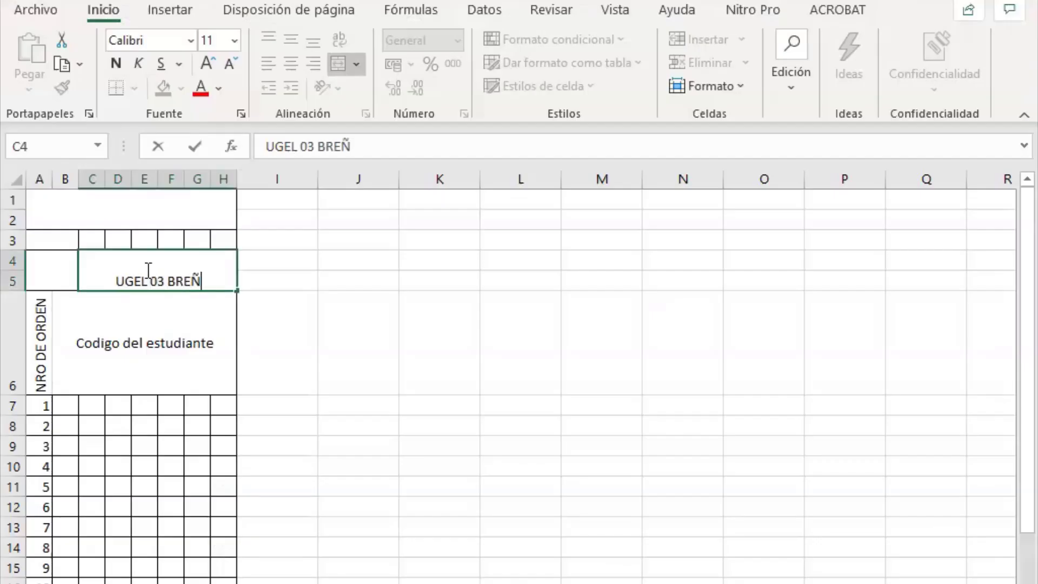
click(158, 297)
click(160, 274)
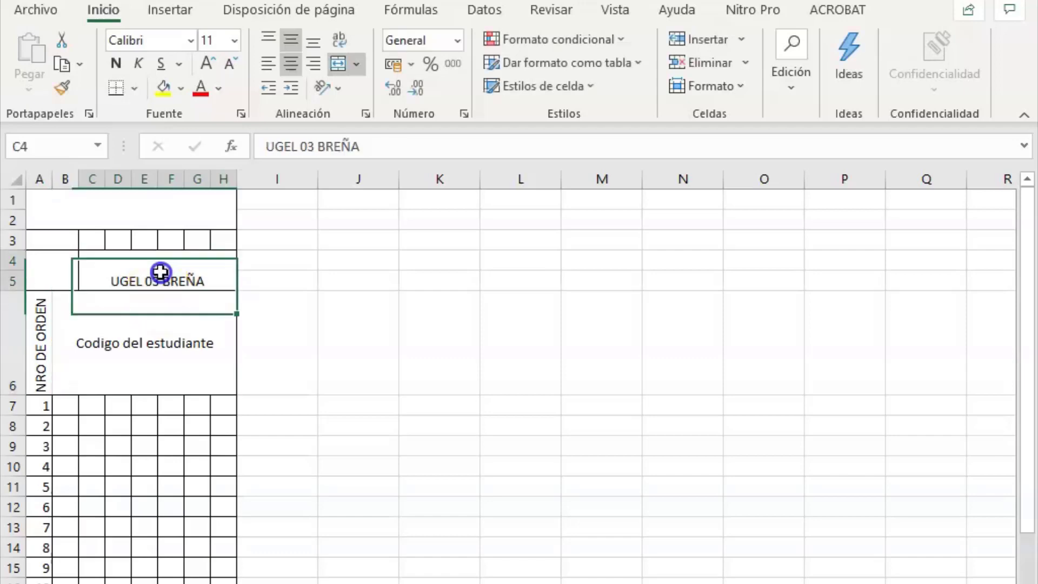
click(291, 39)
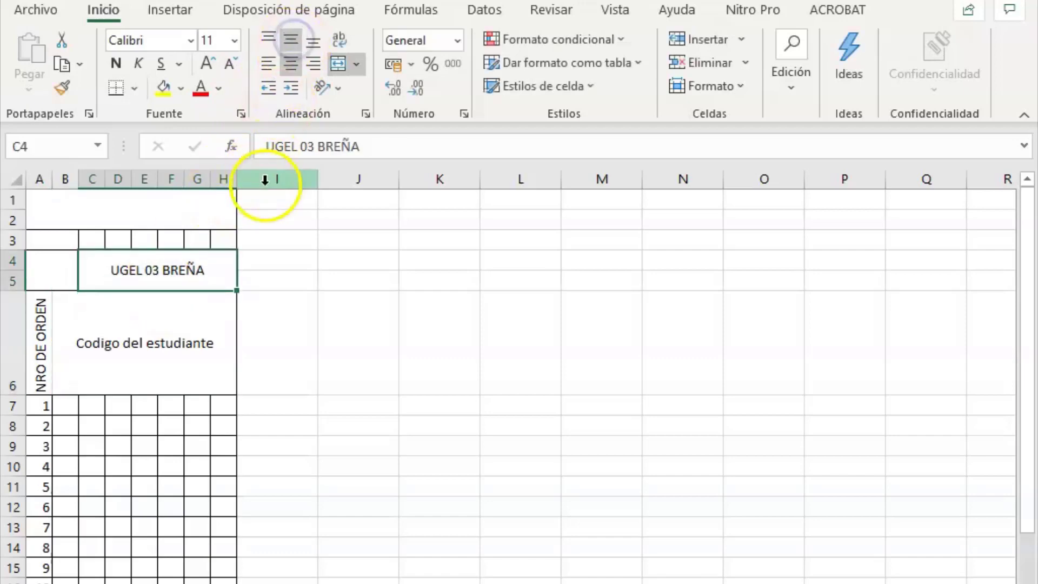
Check the reference form and enter the label "NOMBRE DE UGEL" in the merged cell A4:B5.
key(alt+Tab)
key(alt+Tab)
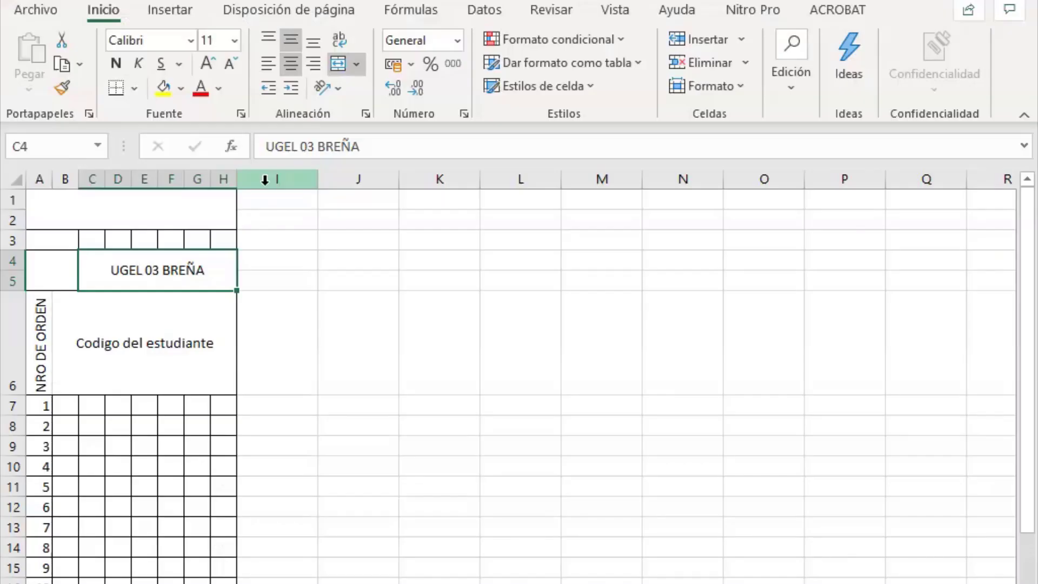
click(60, 262)
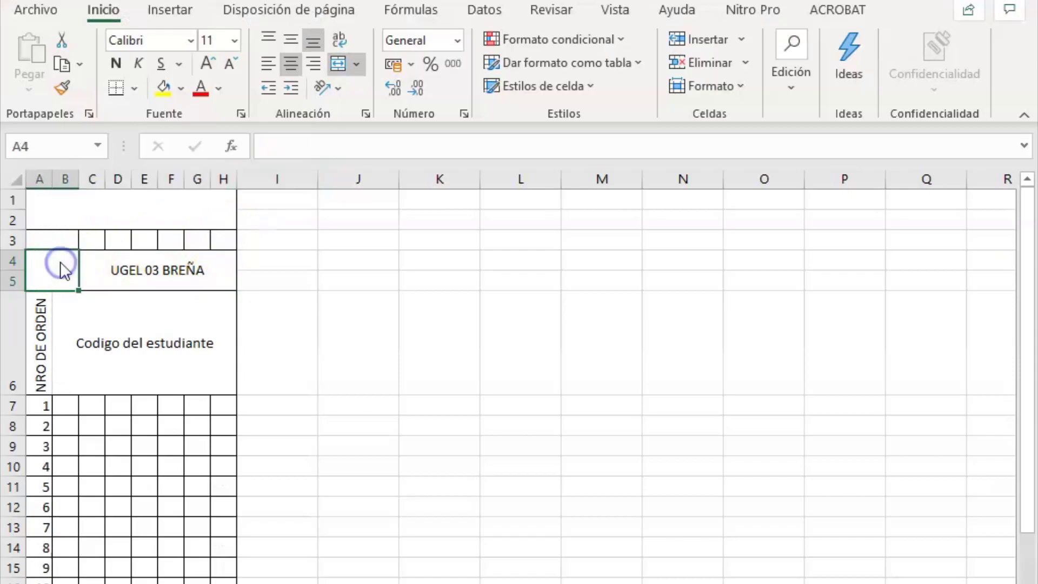
key(alt+Tab)
key(alt+Tab)
text(NO)
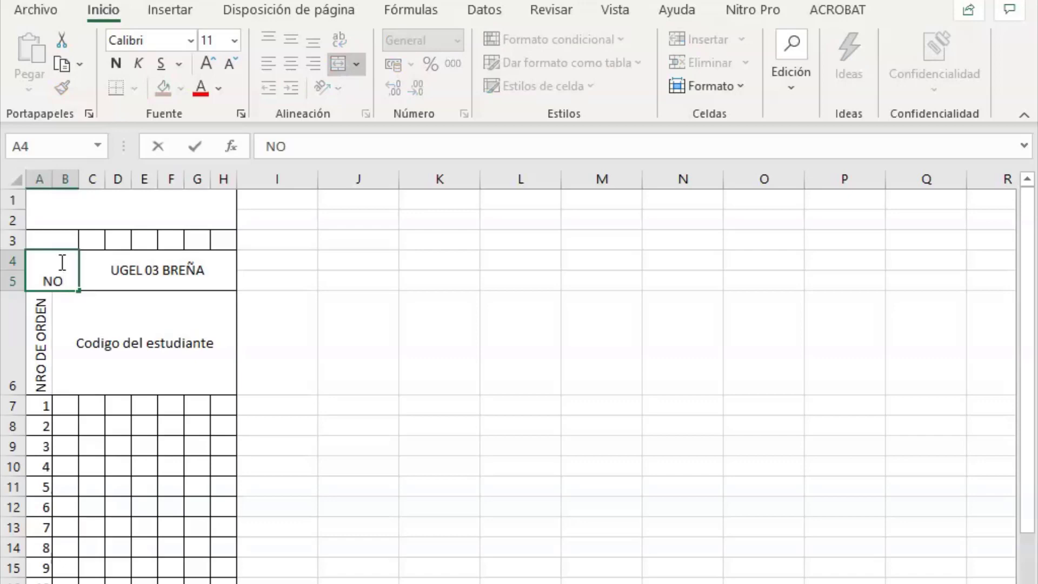
text(MBRE DE UGEL)
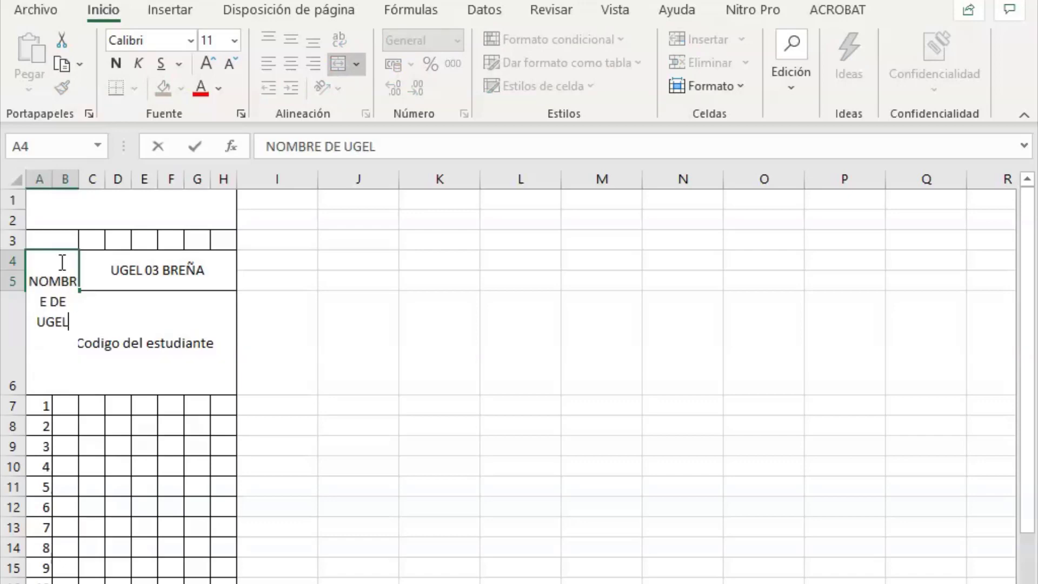
click(177, 403)
Format the label in A4:B5 with middle vertical alignment, font size 8 and wrapped text.
click(53, 277)
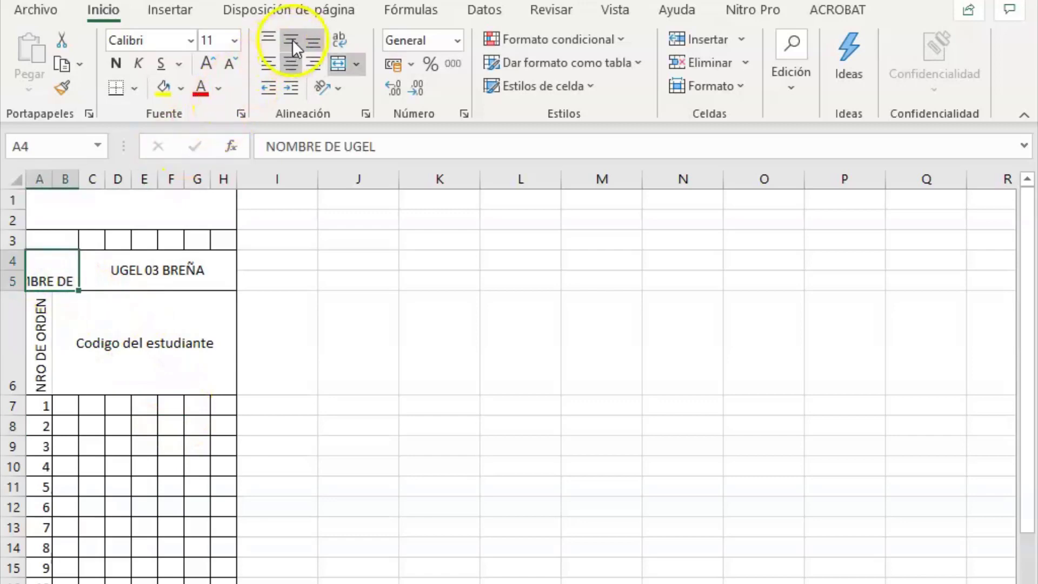
click(292, 41)
click(228, 64)
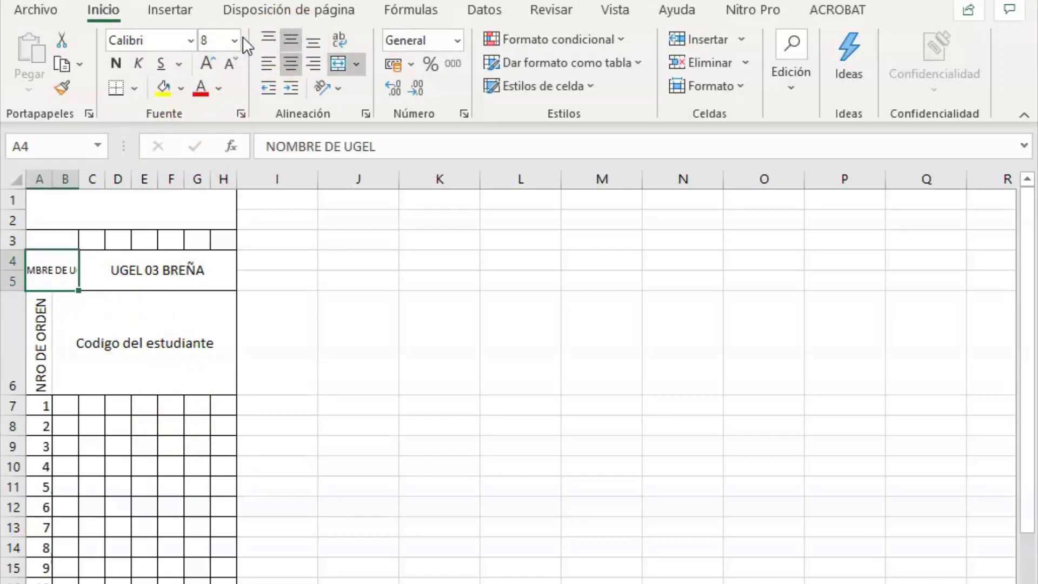
click(336, 37)
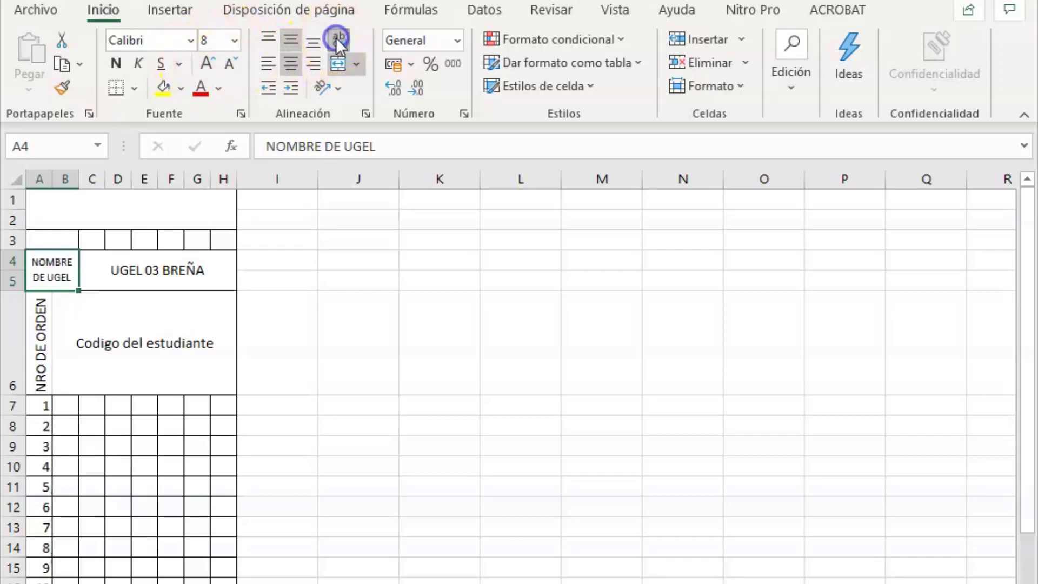
click(176, 278)
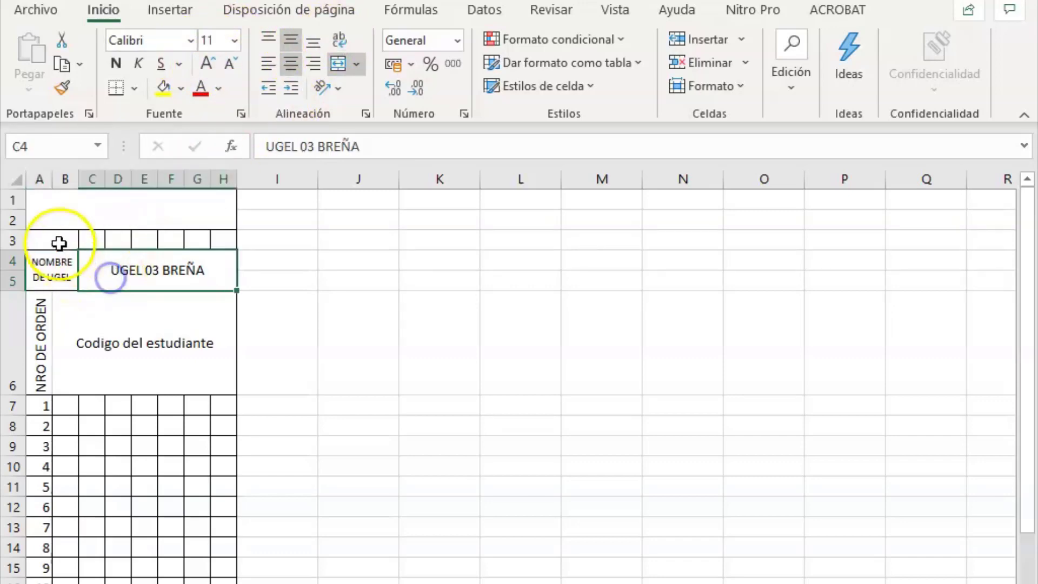
Enter the label "codigo" in the merged cell A3:B3.
click(55, 234)
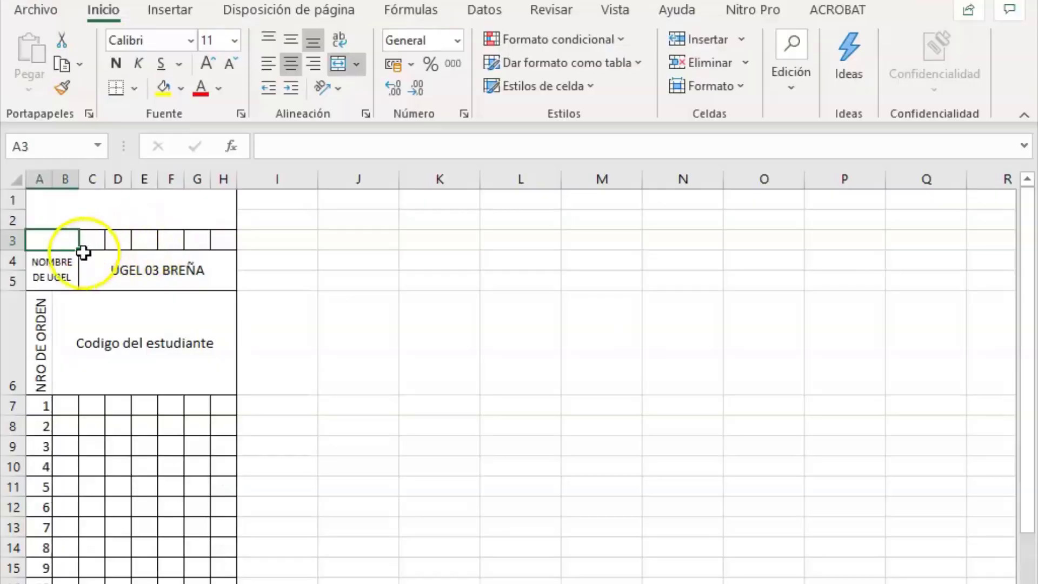
text(codigo)
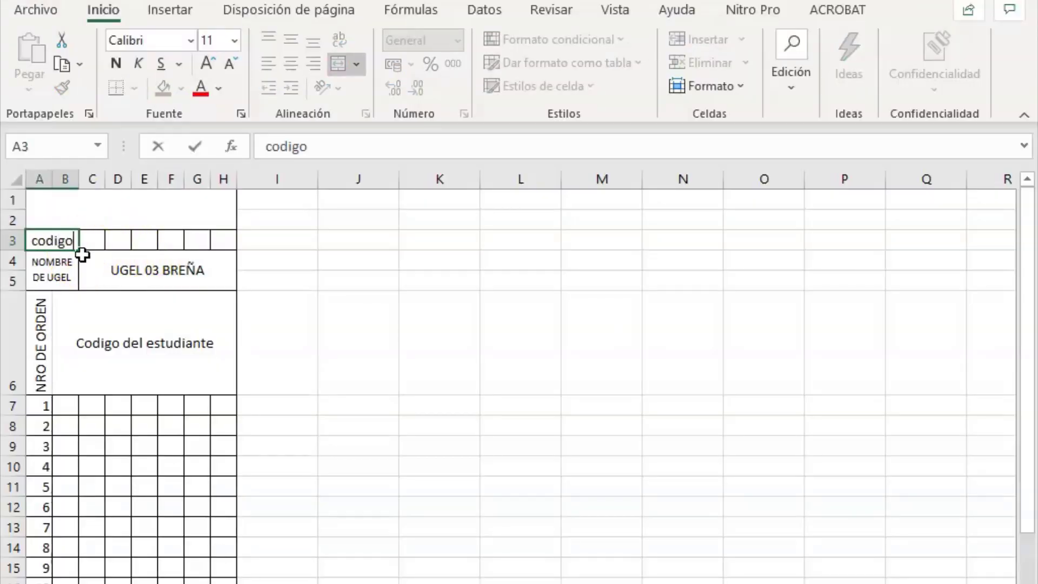
key(Return)
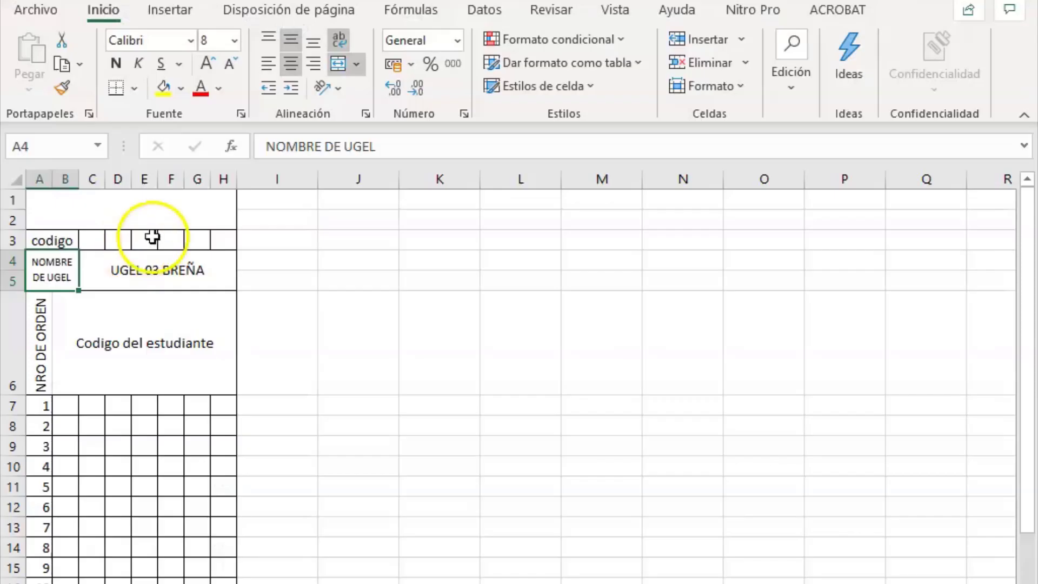
Enter the code digits 1, 5, 0 and 1 one per cell in C3:F3.
click(88, 242)
text(1)
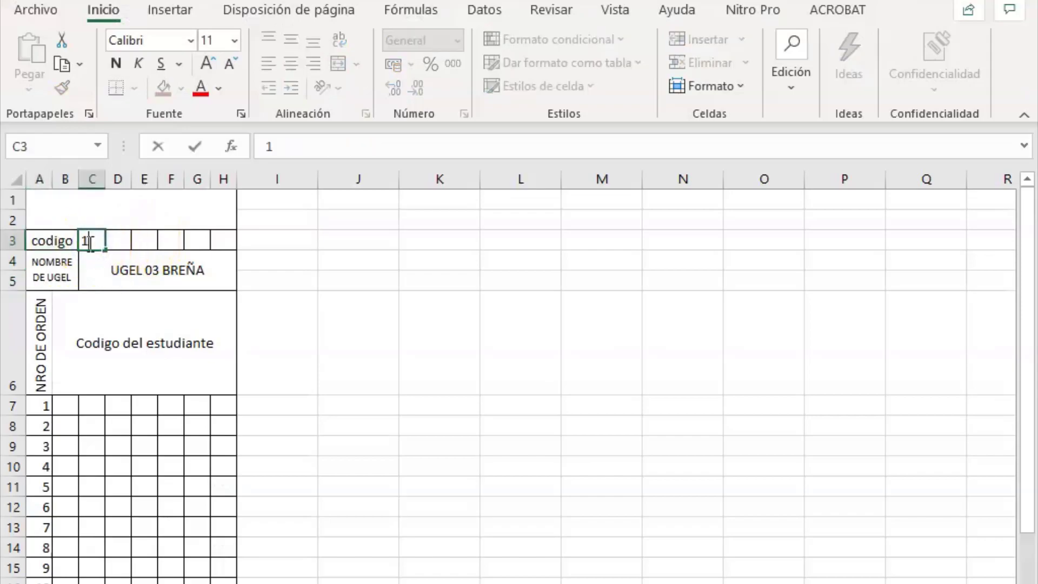
key(Tab)
text(5)
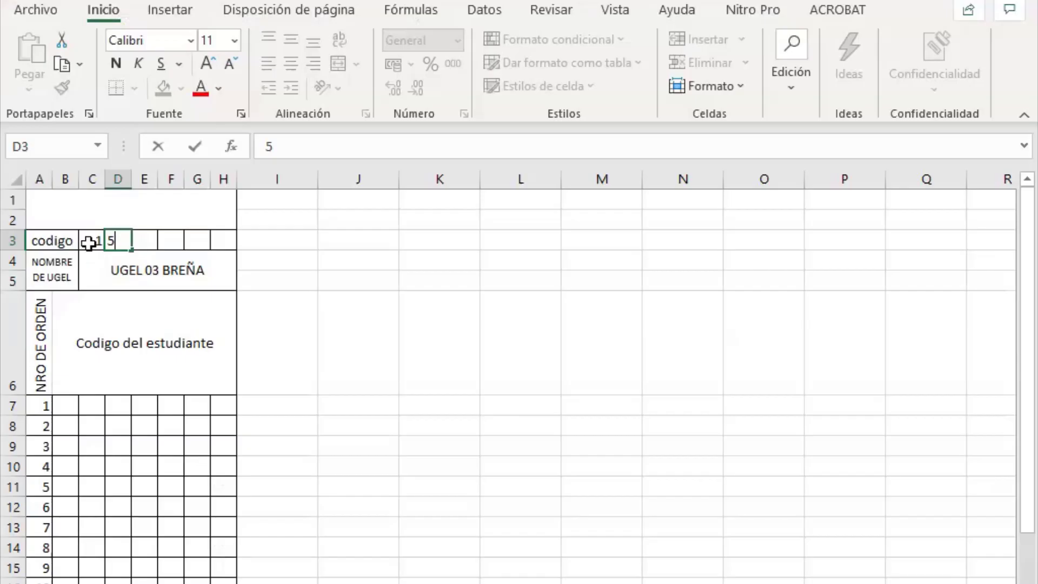
key(Tab)
text(01)
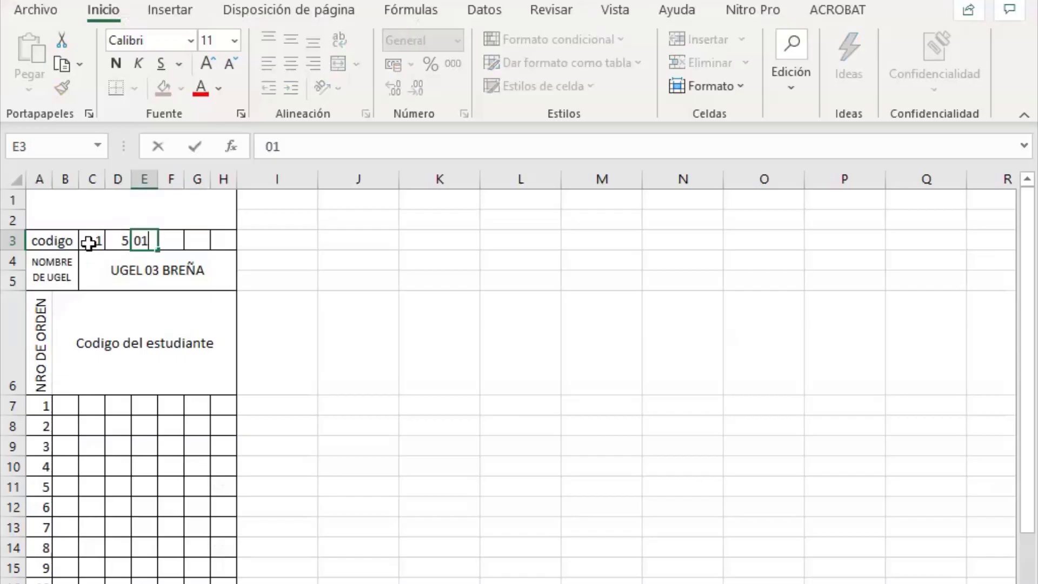
key(Tab)
key(Left)
text(0)
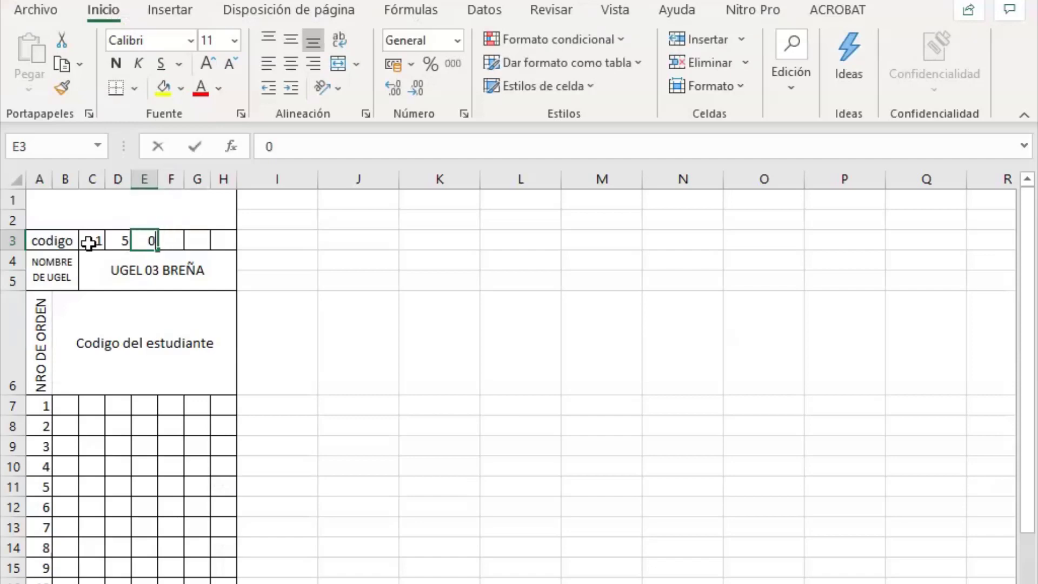
key(Tab)
text(1)
key(Tab)
Check the reference form and enter the remaining code digits 0 and 4 in G3 and H3.
key(alt+Tab)
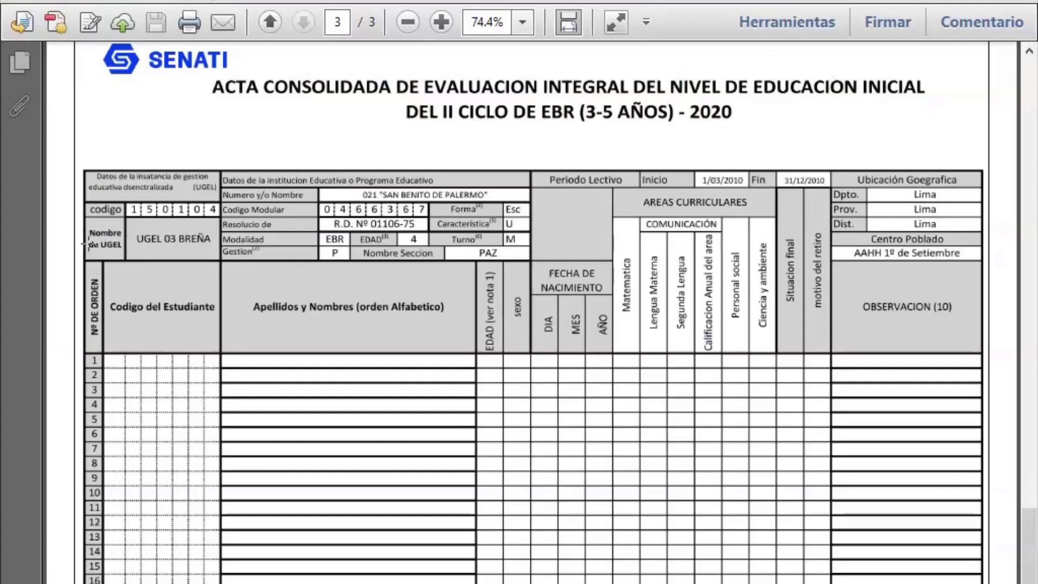
key(alt+Tab)
text(0)
key(Tab)
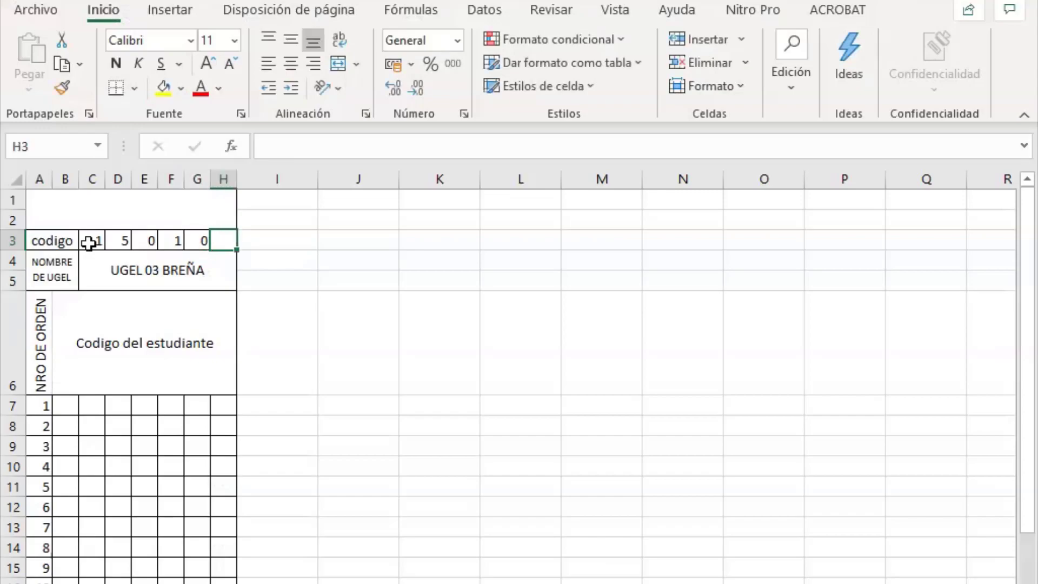
text(4)
key(Tab)
Following the reference form, enter "Datos de instancia de gestion educativa desentralizada (UGEL)" in the merged cell A1:H2.
key(alt+Tab)
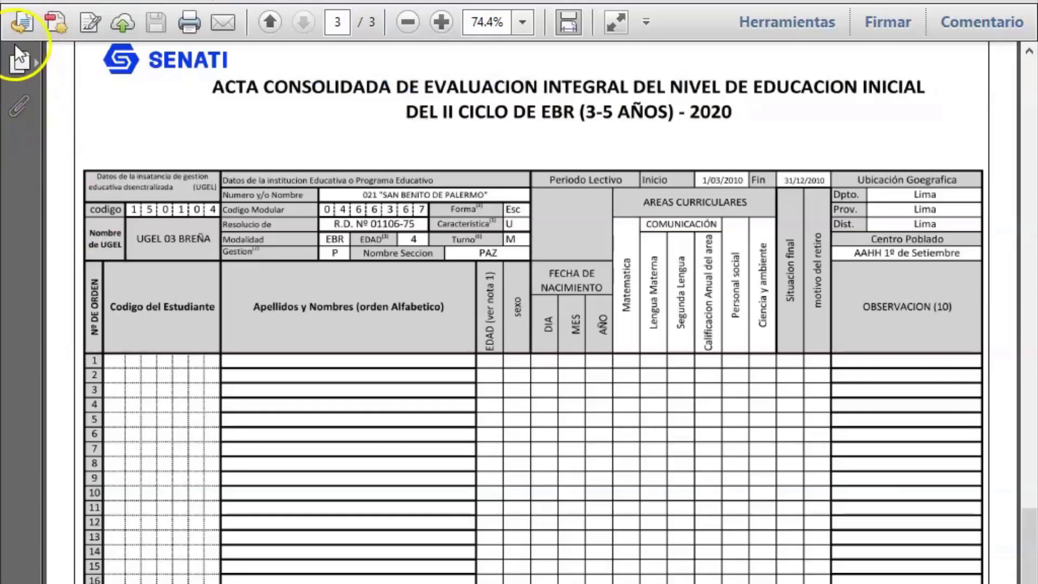
key(alt+Tab)
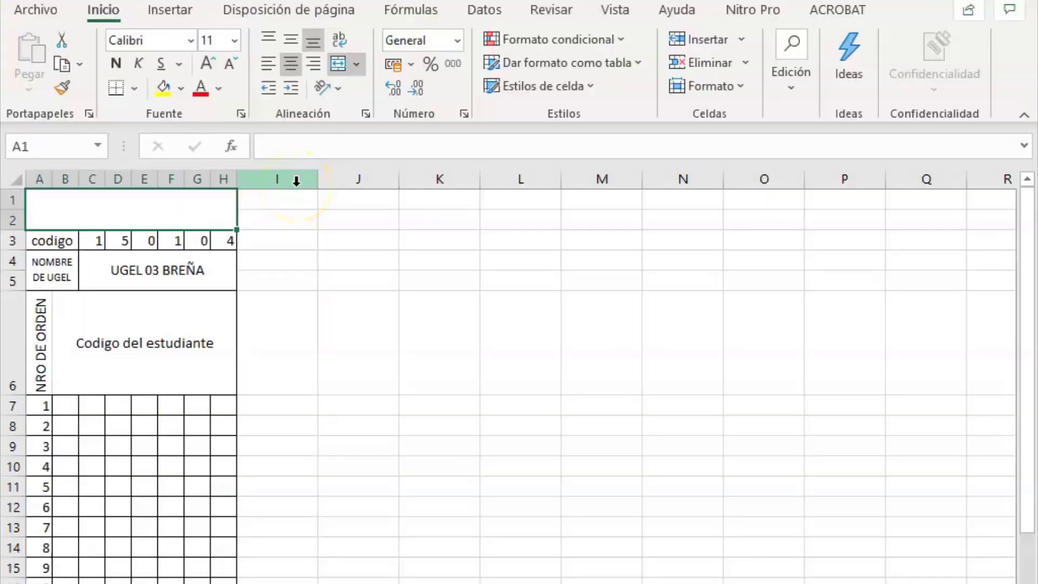
text(Da)
text(t)
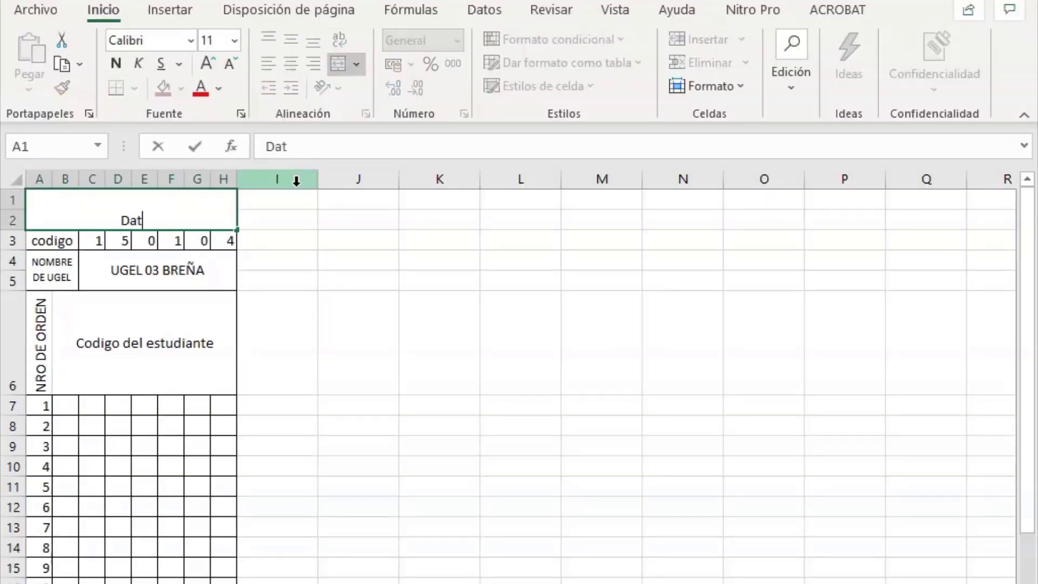
text(os de la insatancia de)
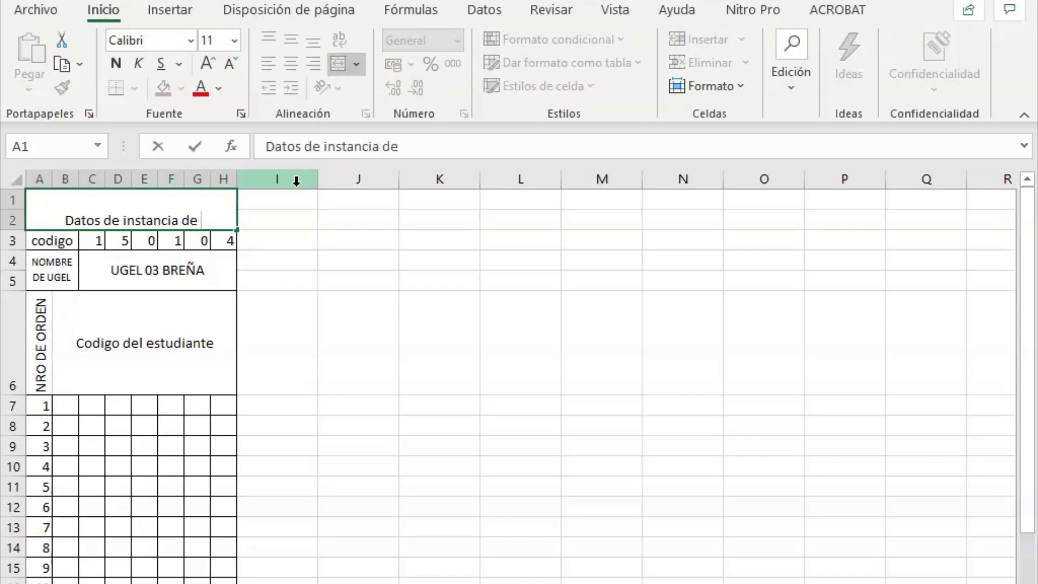
text( gestion)
key(alt+Tab)
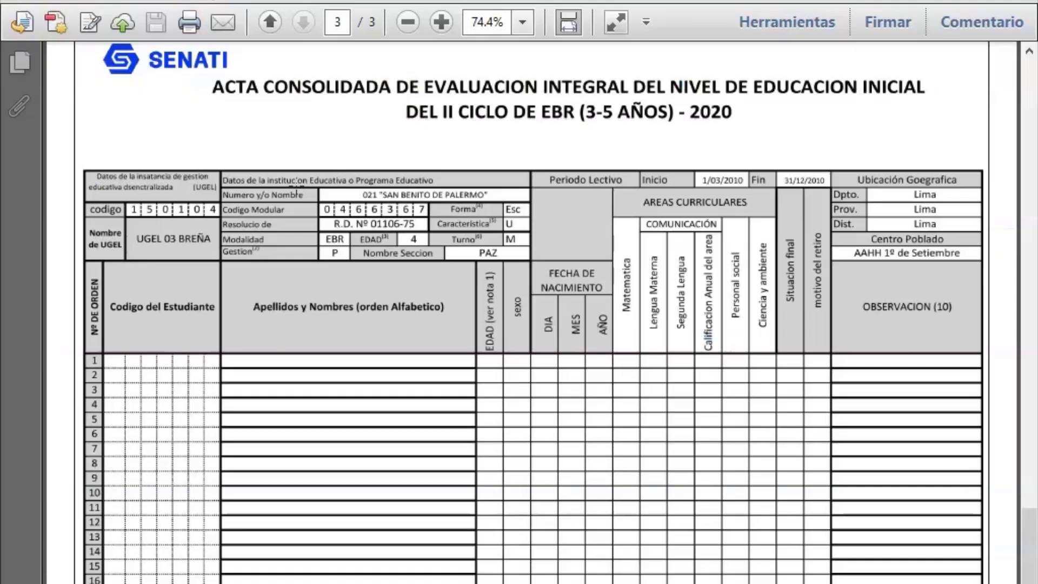
key(alt+Tab)
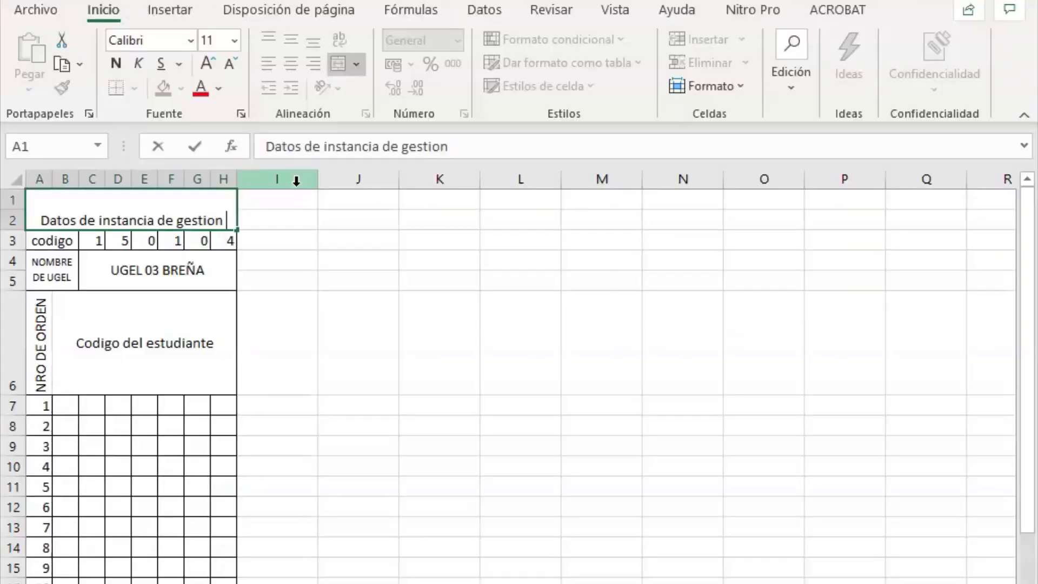
text(educati)
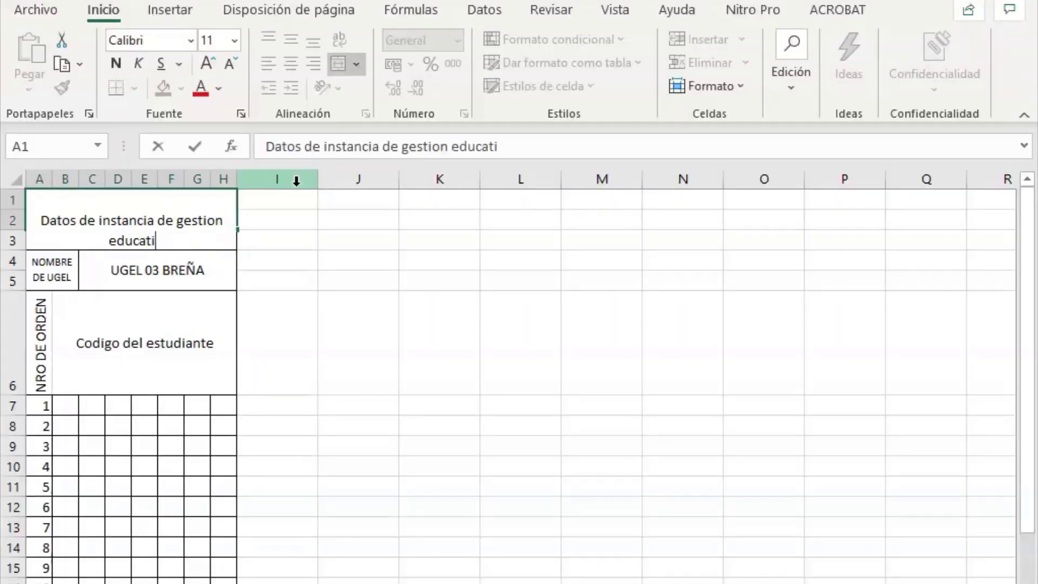
text(va)
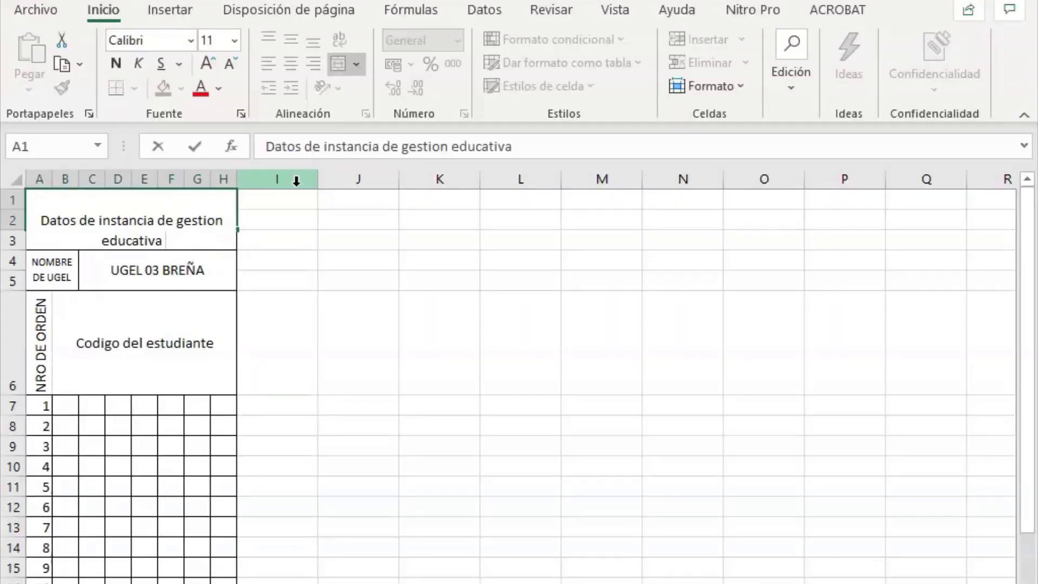
key(alt+Tab)
key(alt+Tab)
text(de)
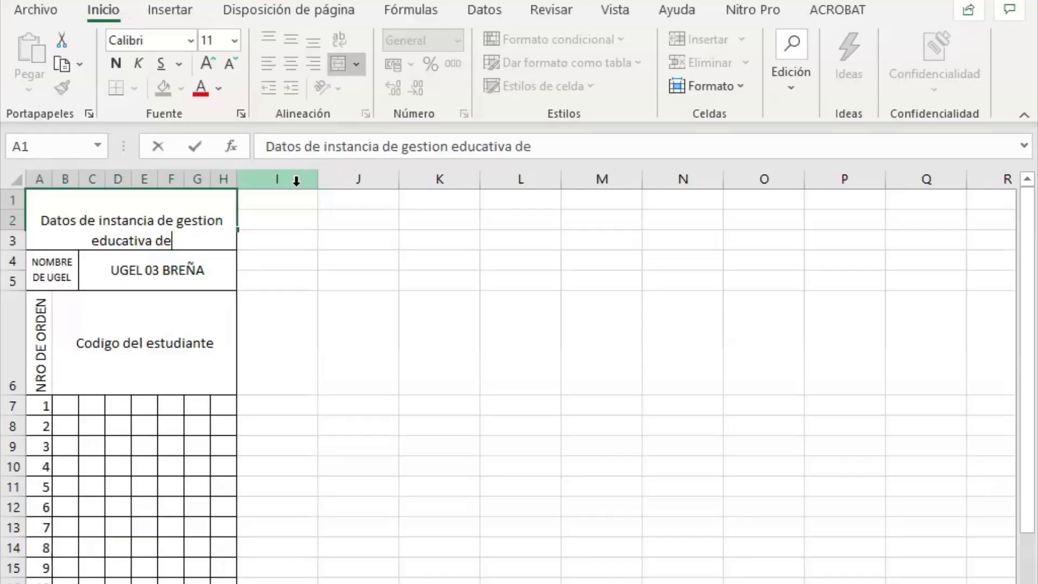
text(sentra)
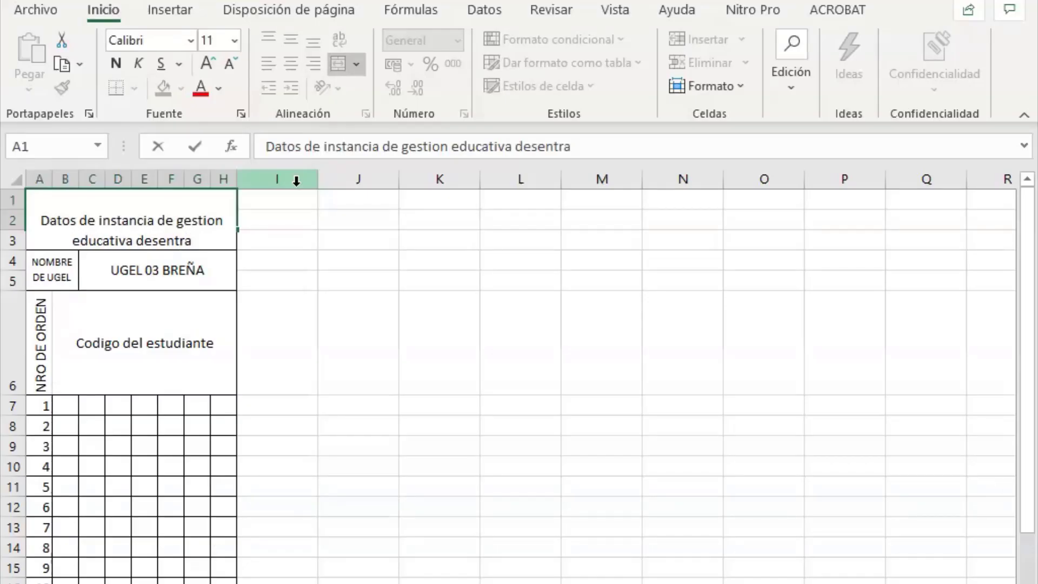
text(lizada)
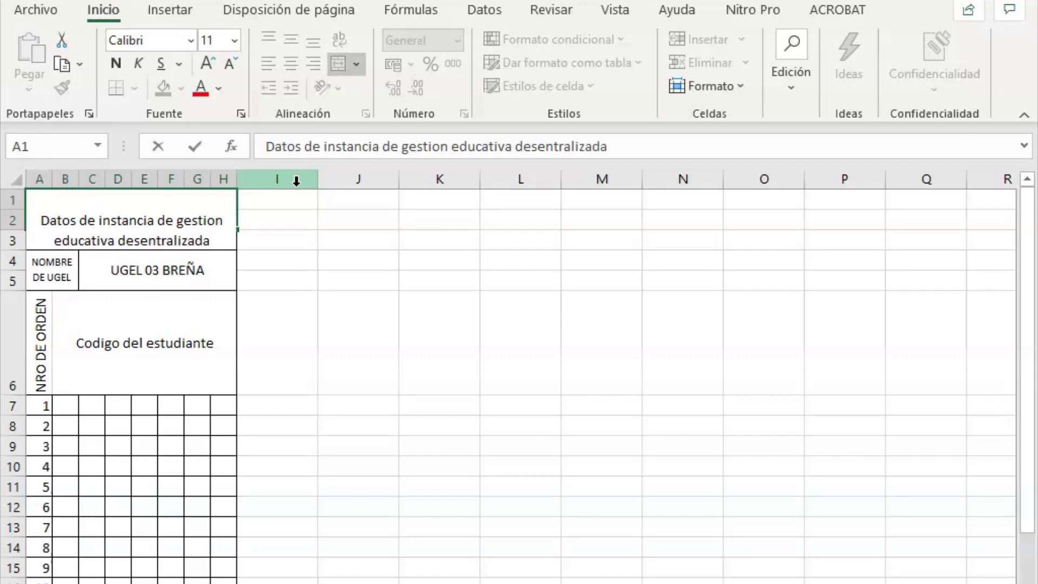
text( (U)
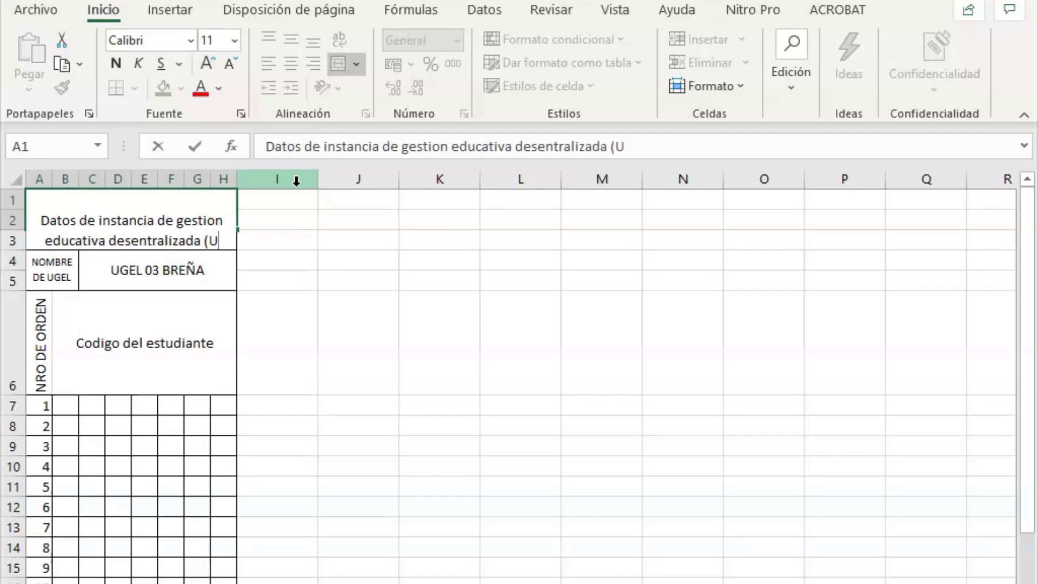
text(GEL))
key(Return)
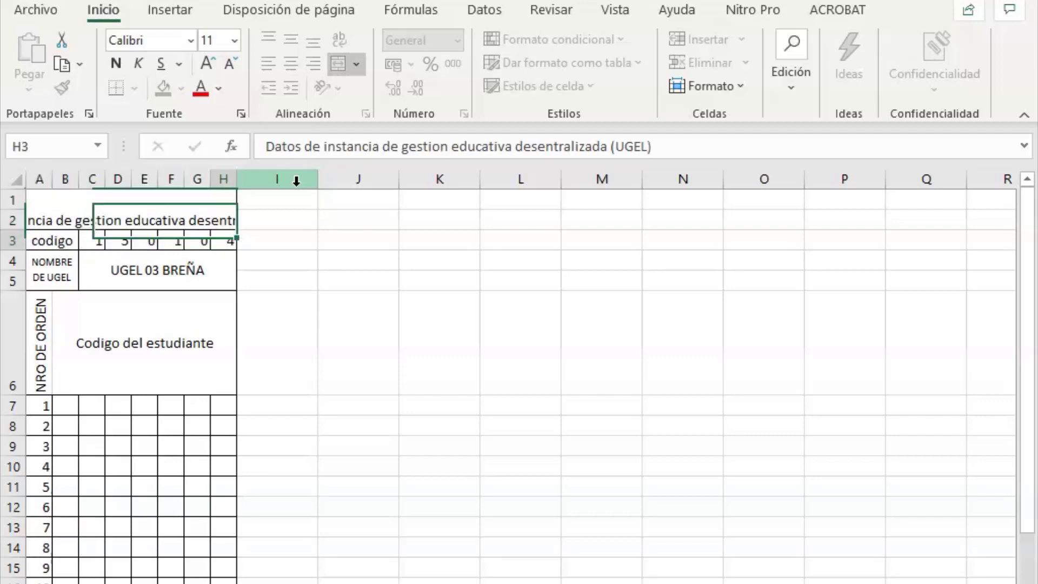
Wrap the text of the heading in the merged cell A1:H2.
click(182, 219)
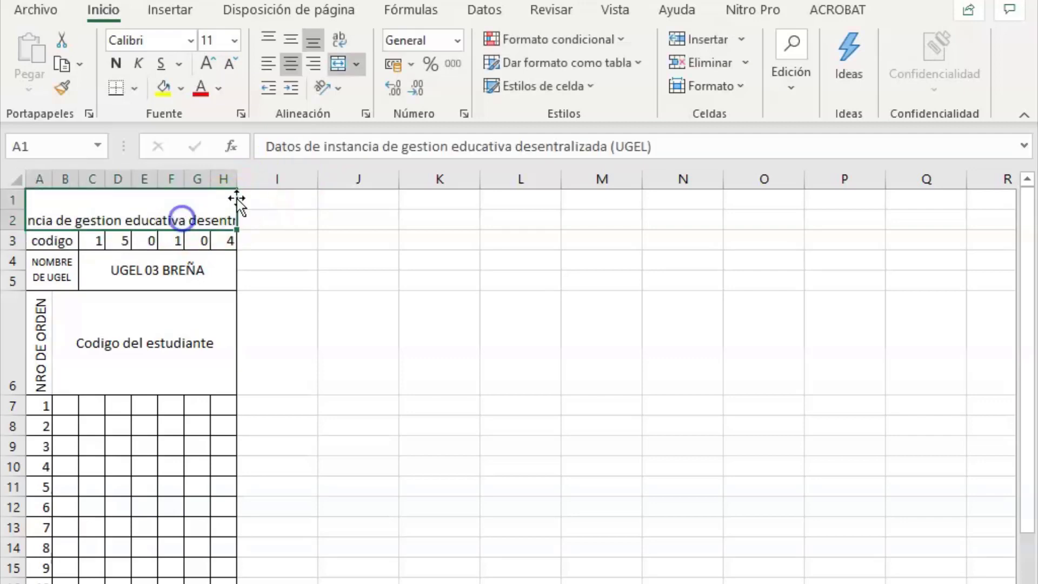
click(339, 40)
click(295, 365)
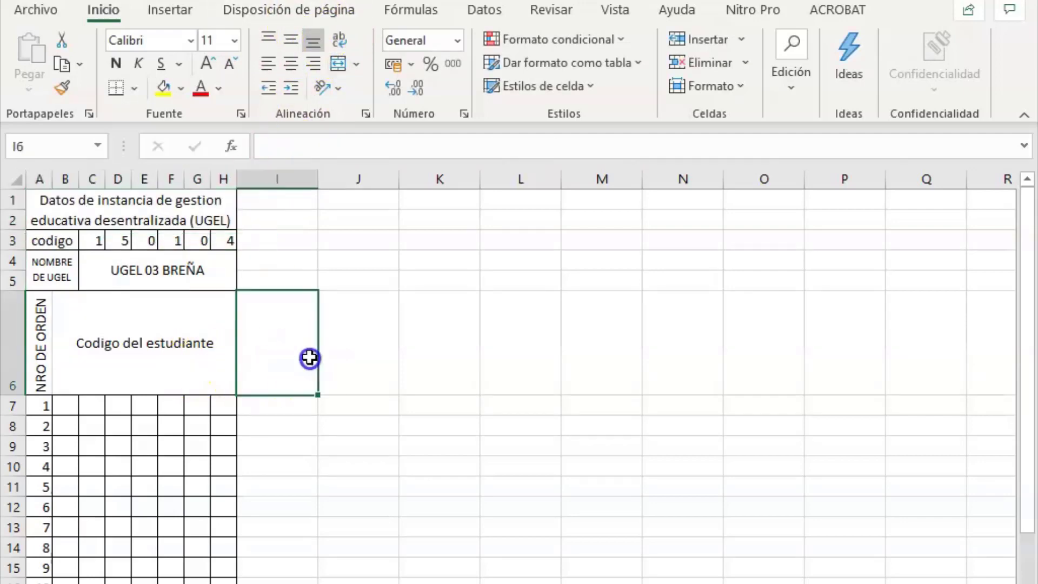
Apply all borders to the header cells A6:H6, "NRO DE ORDEN" and "Codigo del estudiante".
drag(43, 352, 155, 355)
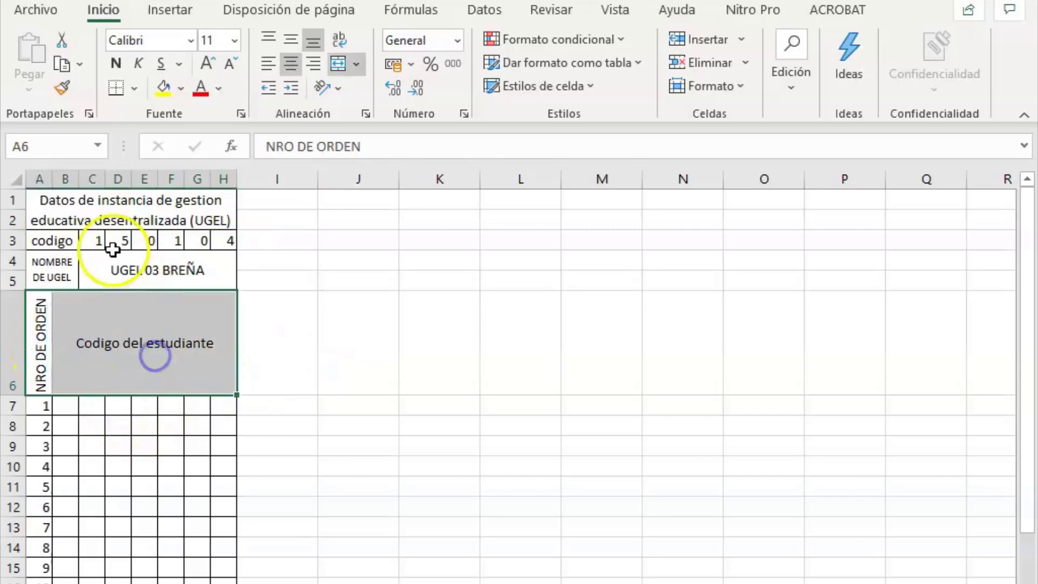
click(135, 89)
click(155, 292)
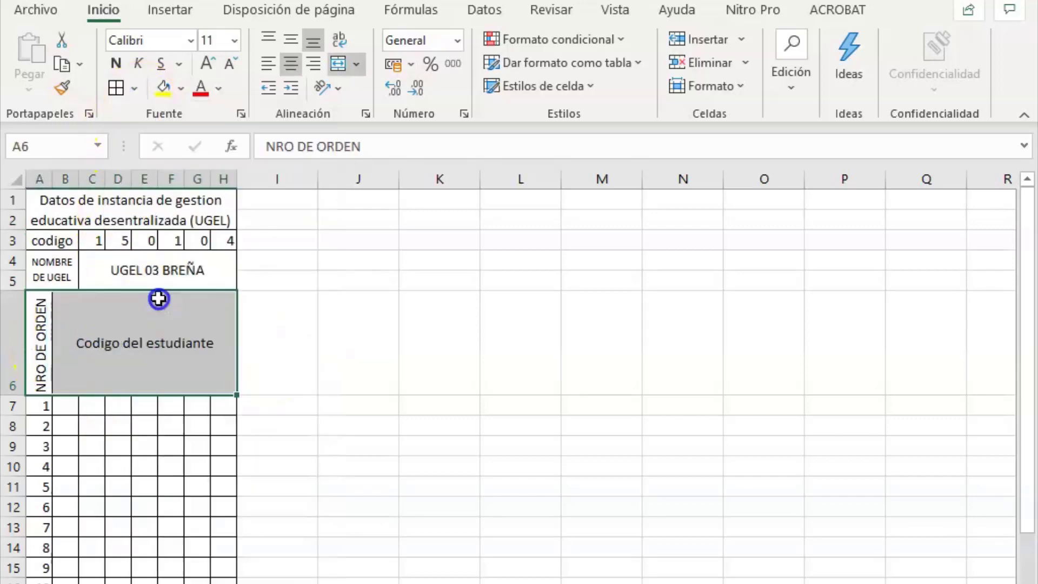
click(117, 507)
Following the reference form, set dashed inner borders for the student code grid from B7 through column H, keeping the solid outline.
scroll(173, 483, down, 2)
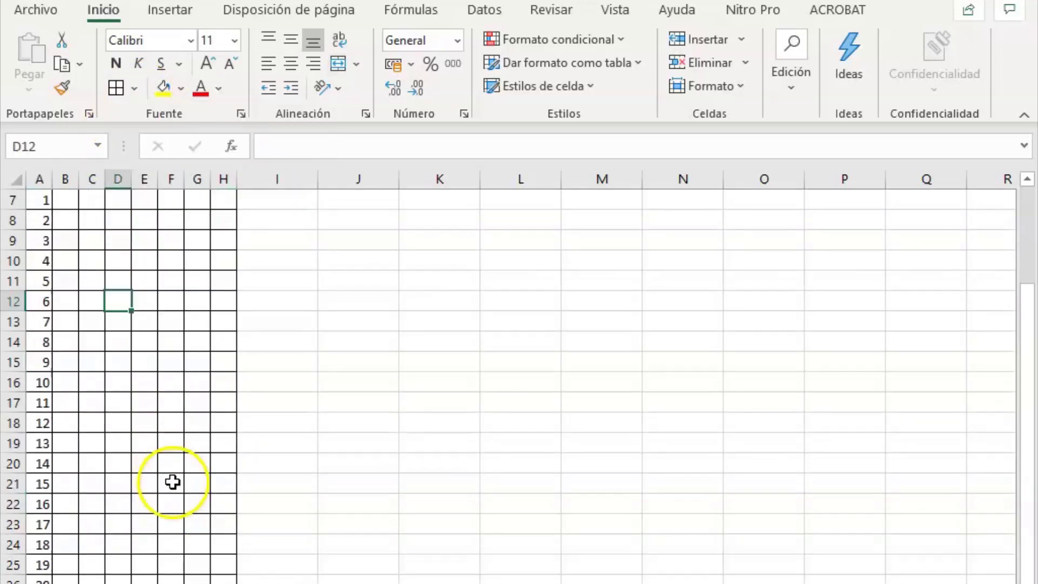
key(alt+Tab)
key(alt+Tab)
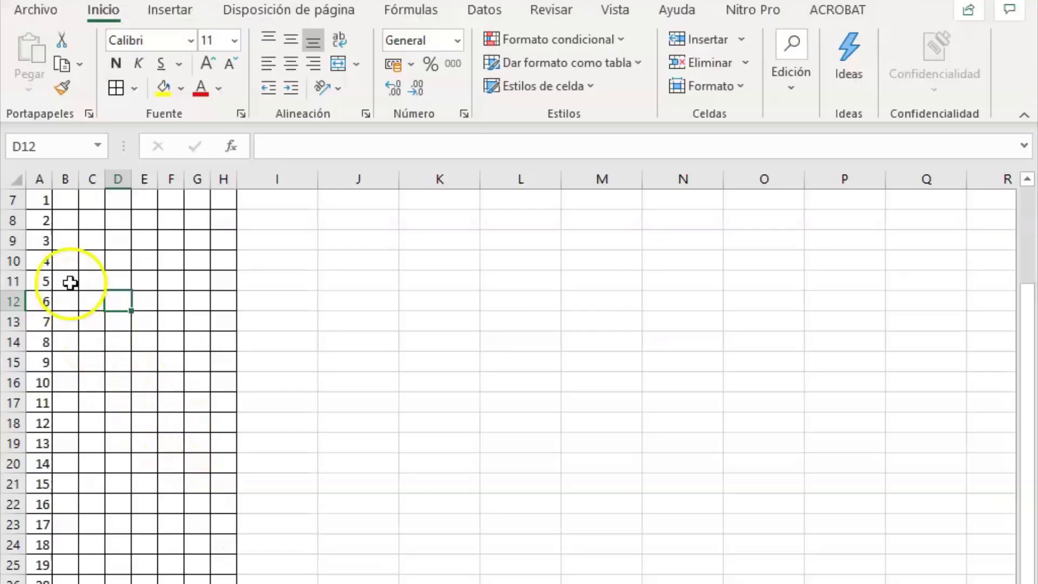
scroll(70, 282, up, 1)
drag(74, 346, 221, 581)
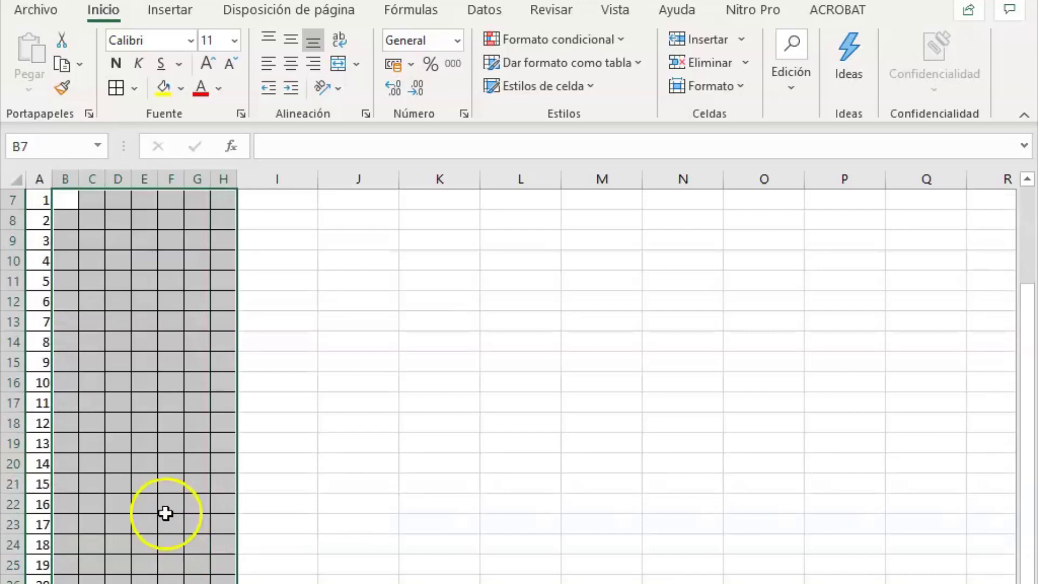
right_click(158, 463)
click(246, 580)
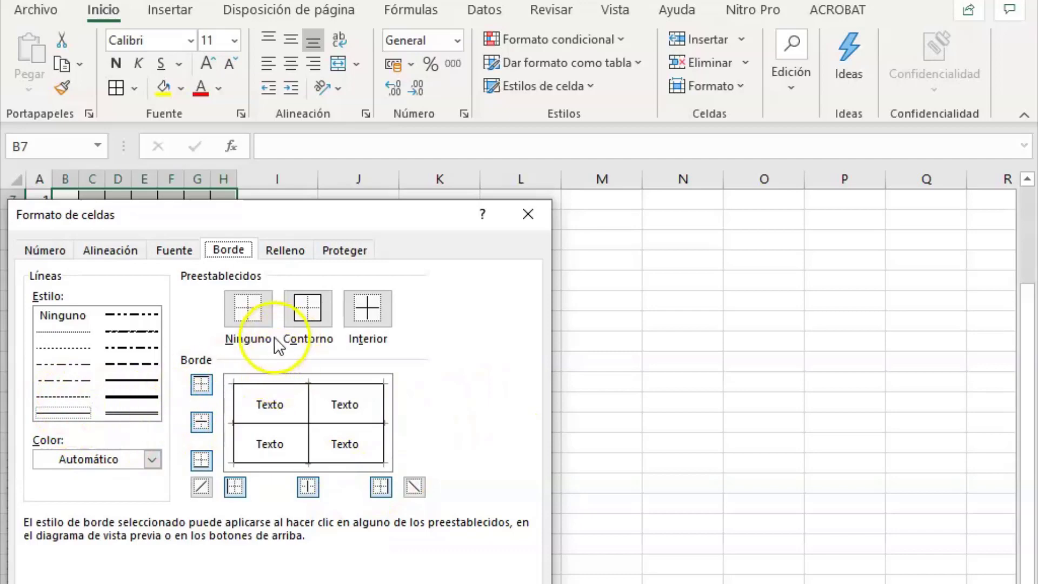
click(70, 397)
click(310, 413)
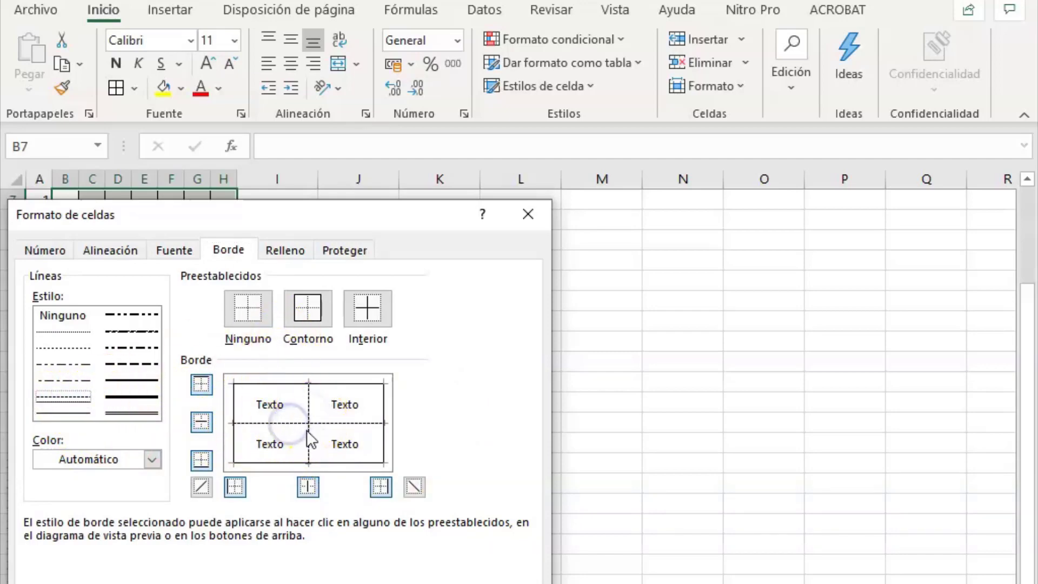
click(433, 583)
click(321, 481)
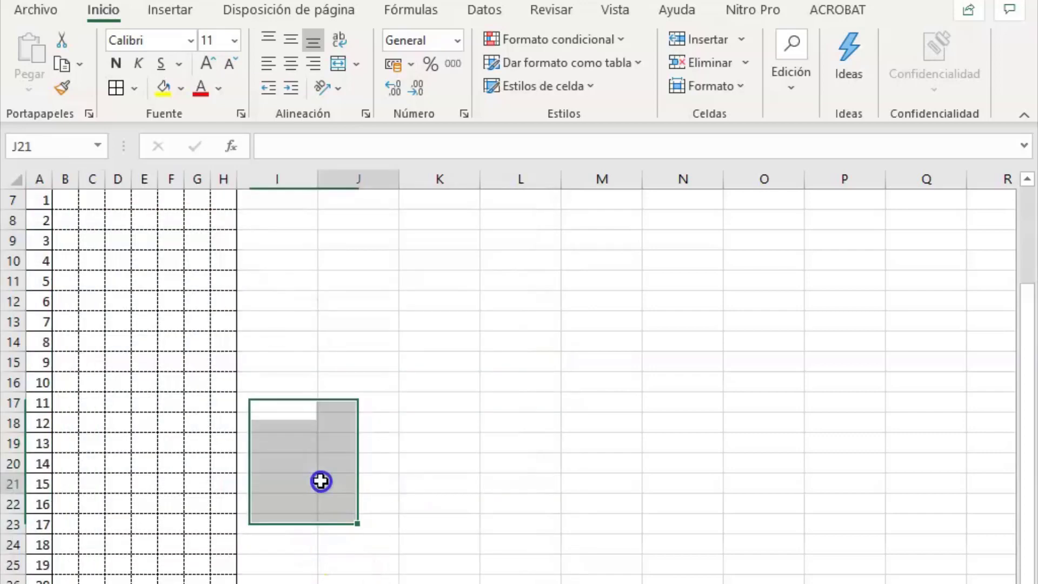
Fill the header cells A6:H6 and the UGEL name cells A4:H5 with light grey.
scroll(241, 496, up, 2)
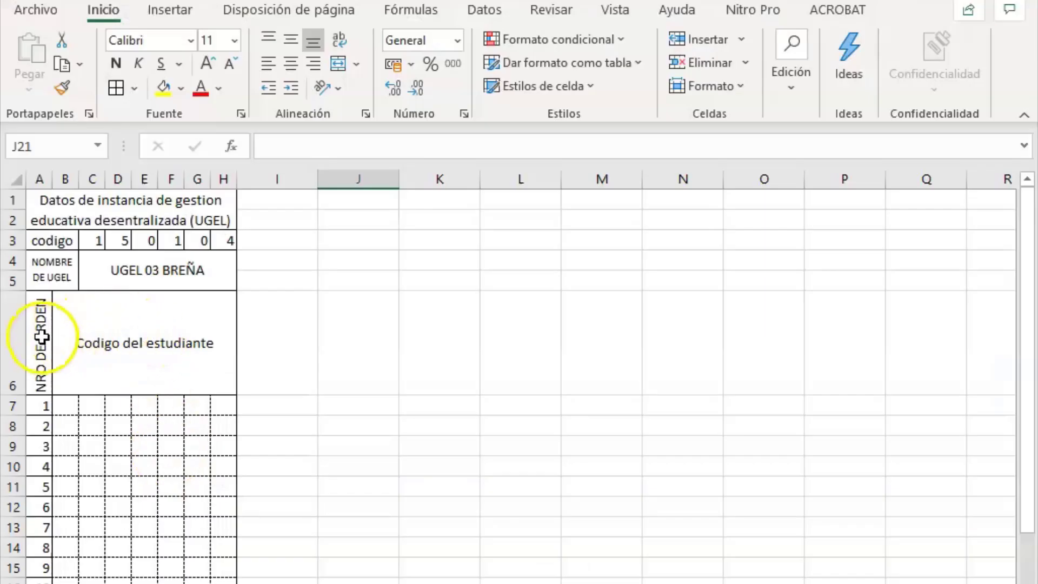
drag(41, 338, 123, 338)
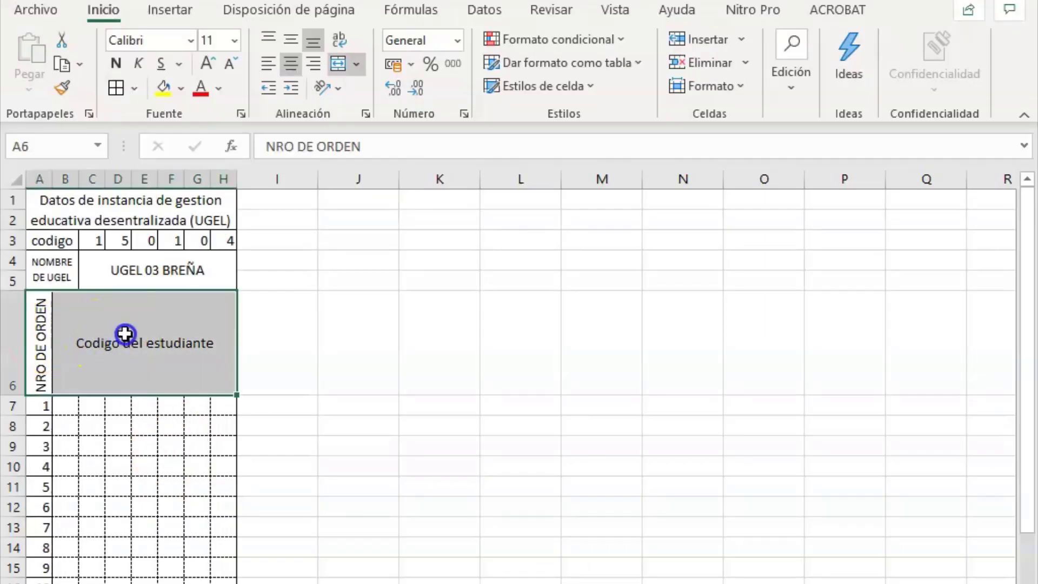
click(179, 94)
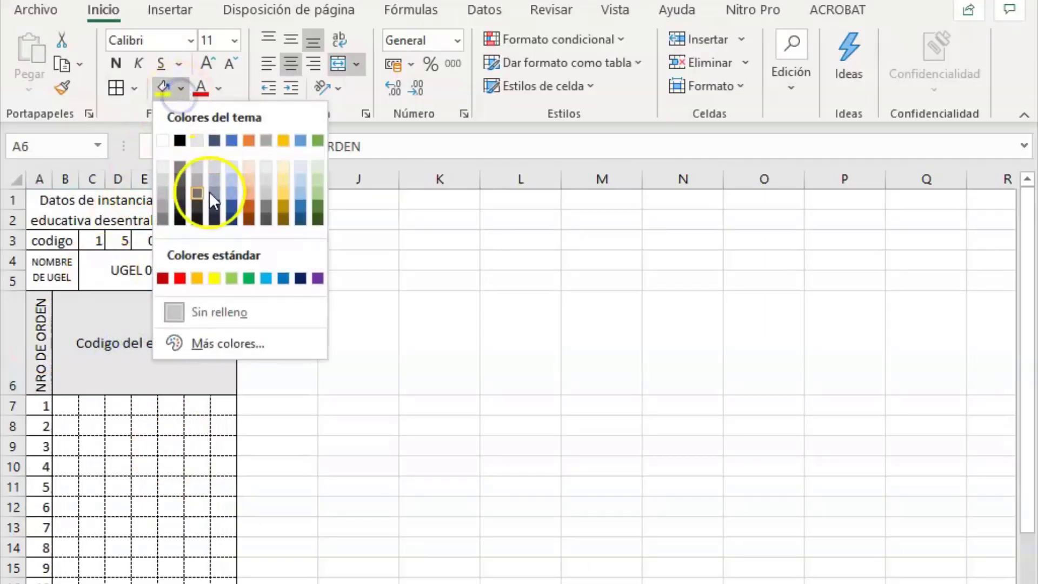
click(161, 180)
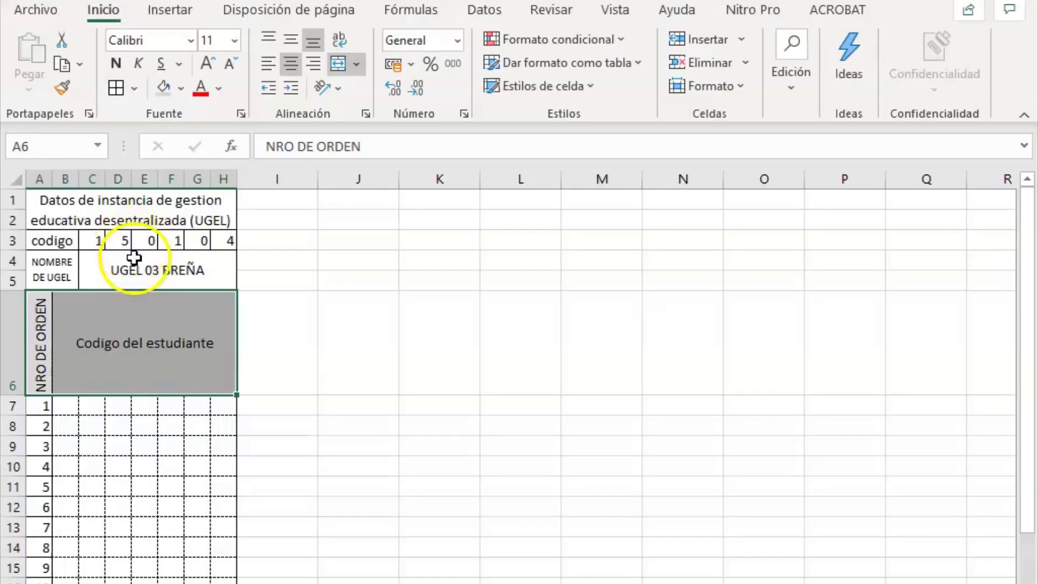
drag(70, 270, 155, 267)
click(164, 88)
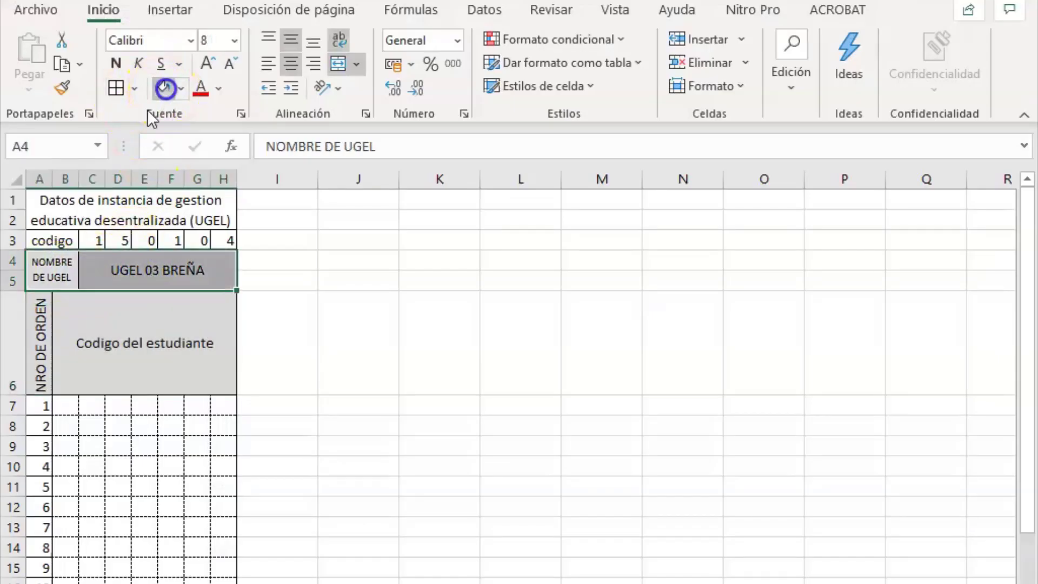
Fill the heading A1:H2, the "codigo" label in A3 and the order numbers from A7 down with light grey.
click(44, 205)
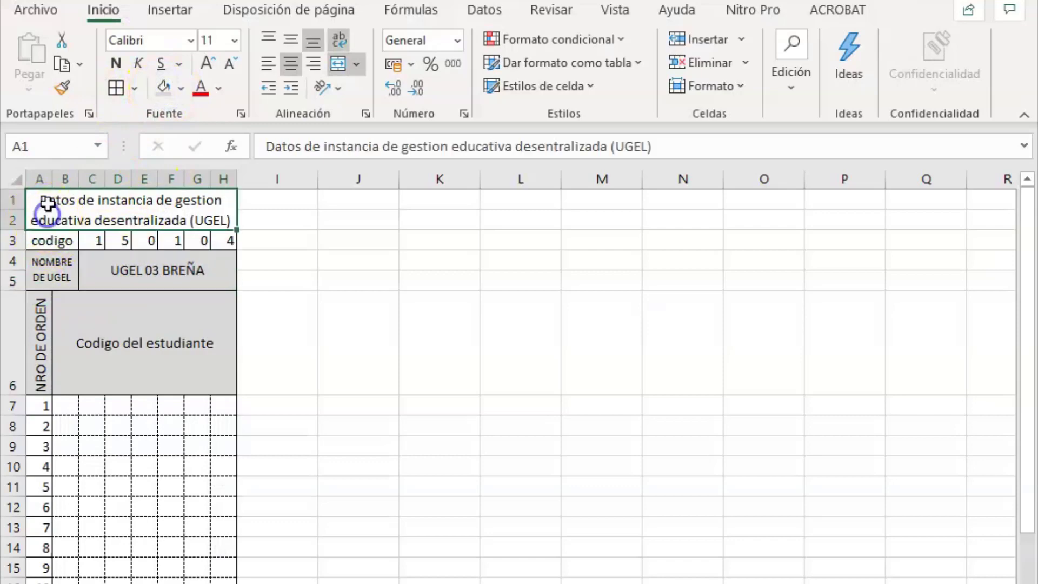
click(163, 88)
click(61, 242)
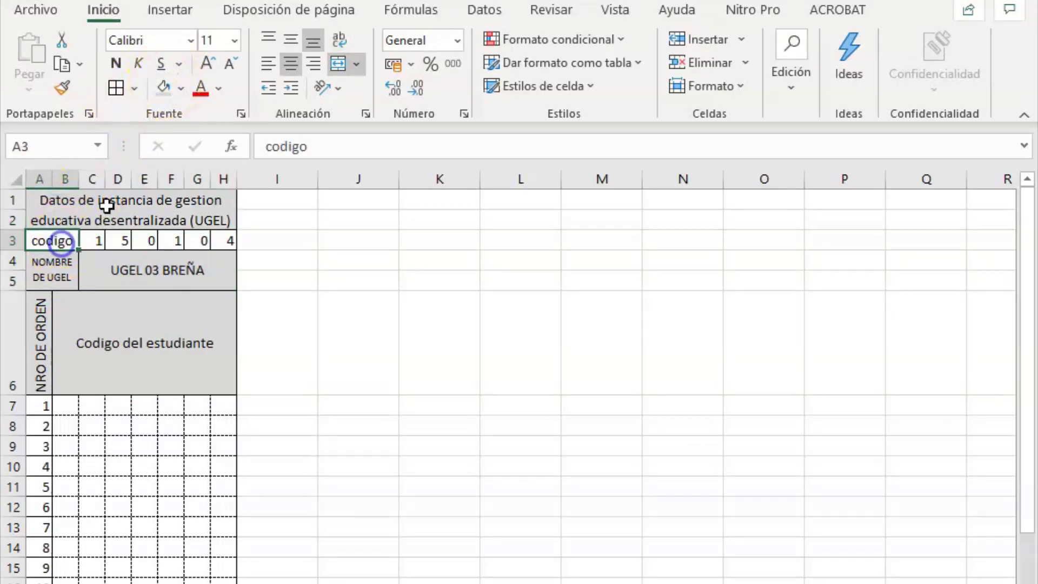
click(163, 87)
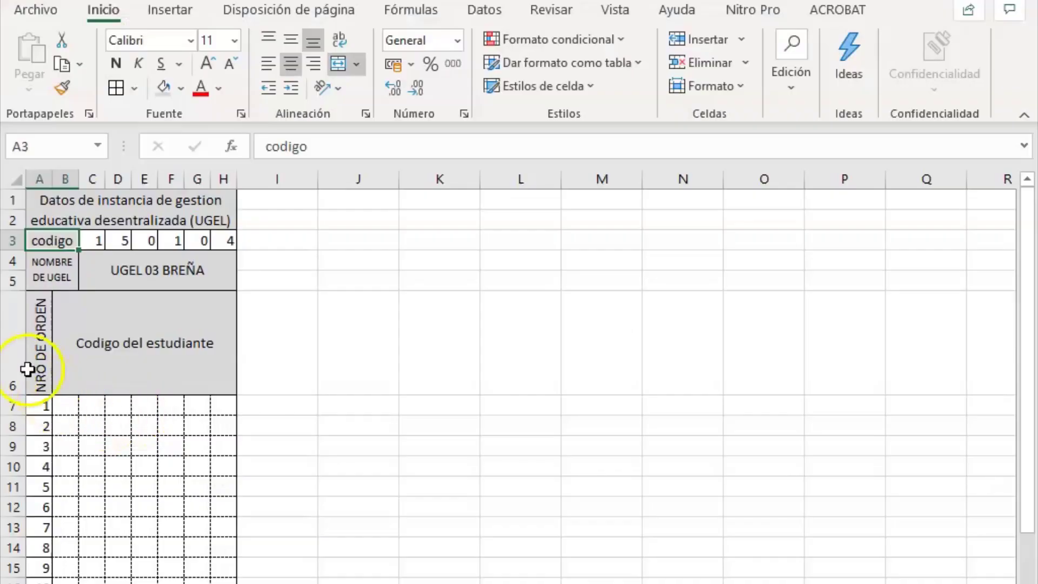
drag(33, 403, 42, 582)
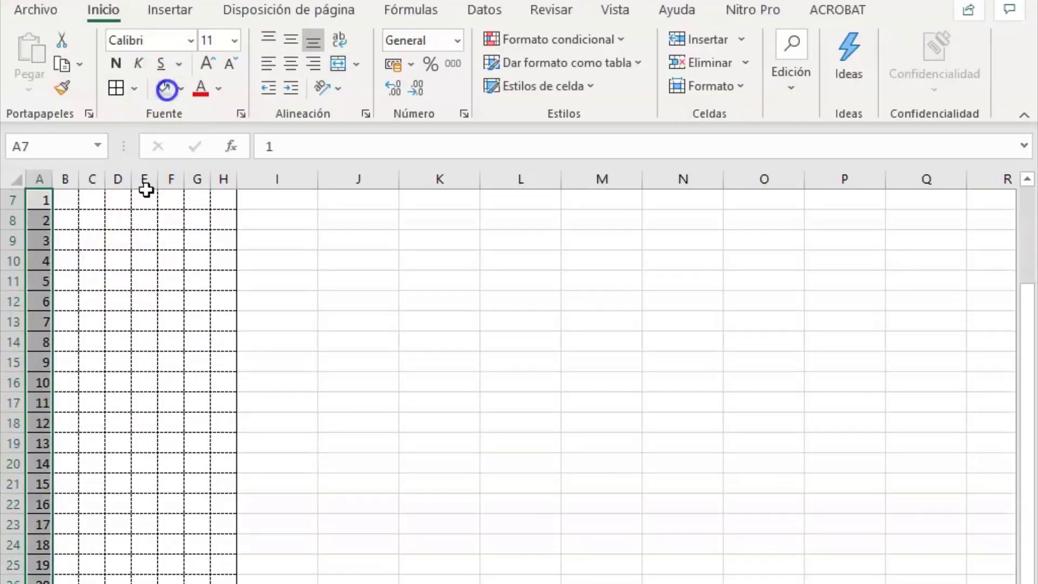
click(155, 362)
scroll(139, 409, up, 2)
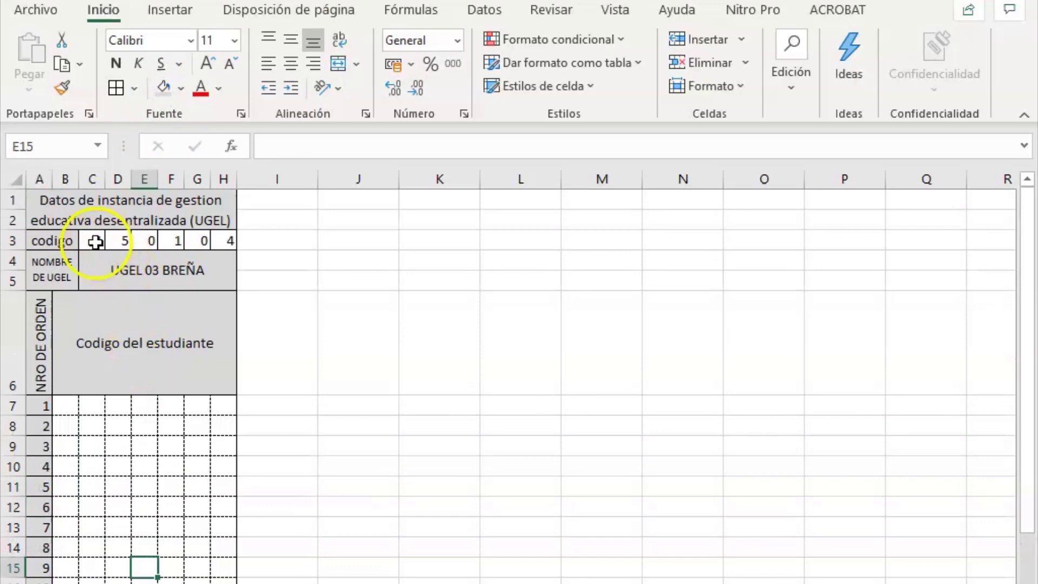
Set dashed inner vertical borders between the code digits in C3:H3, keeping the solid outline.
drag(97, 241, 219, 243)
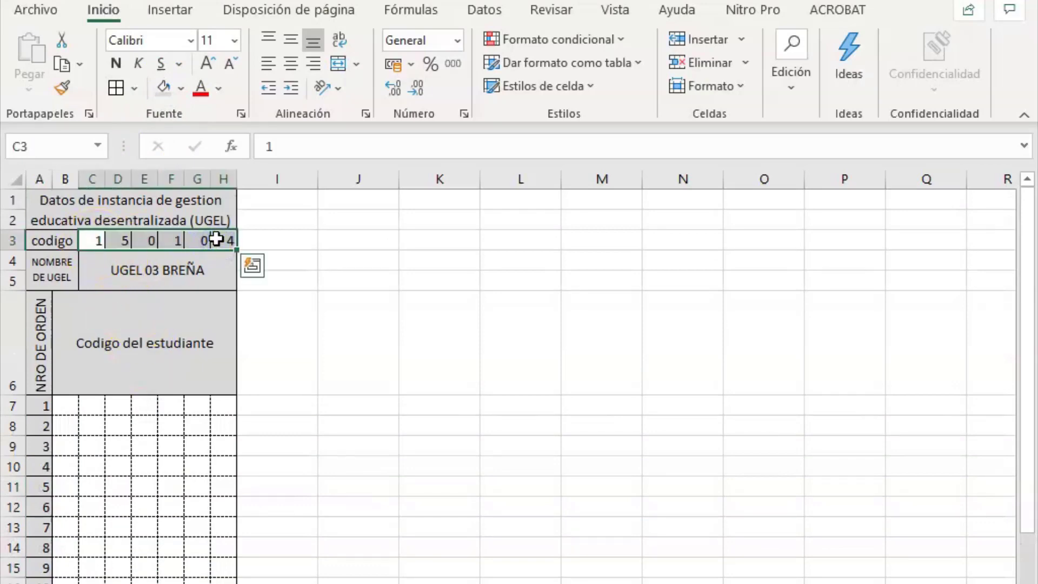
right_click(217, 238)
click(303, 582)
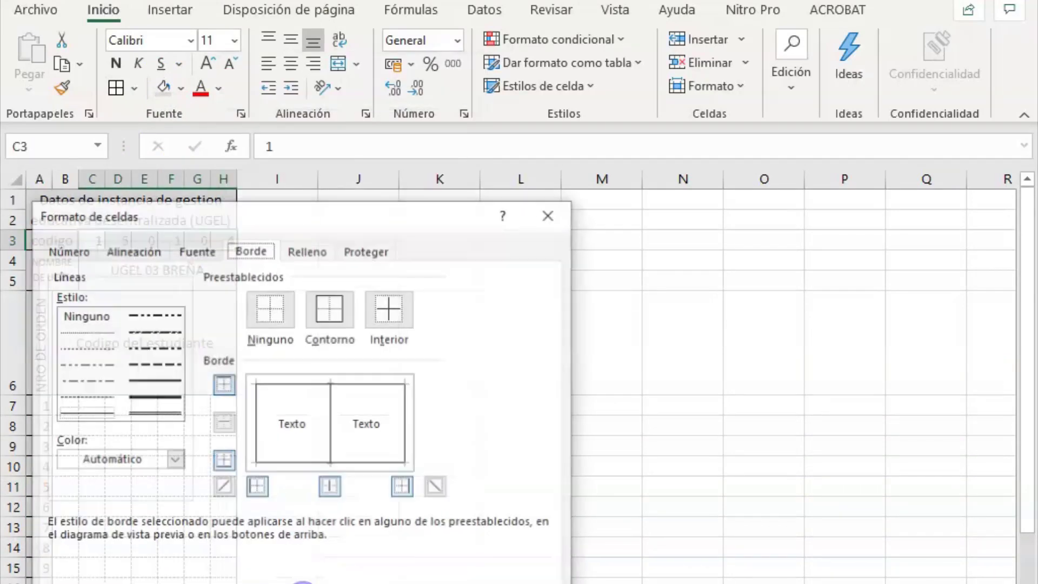
click(87, 396)
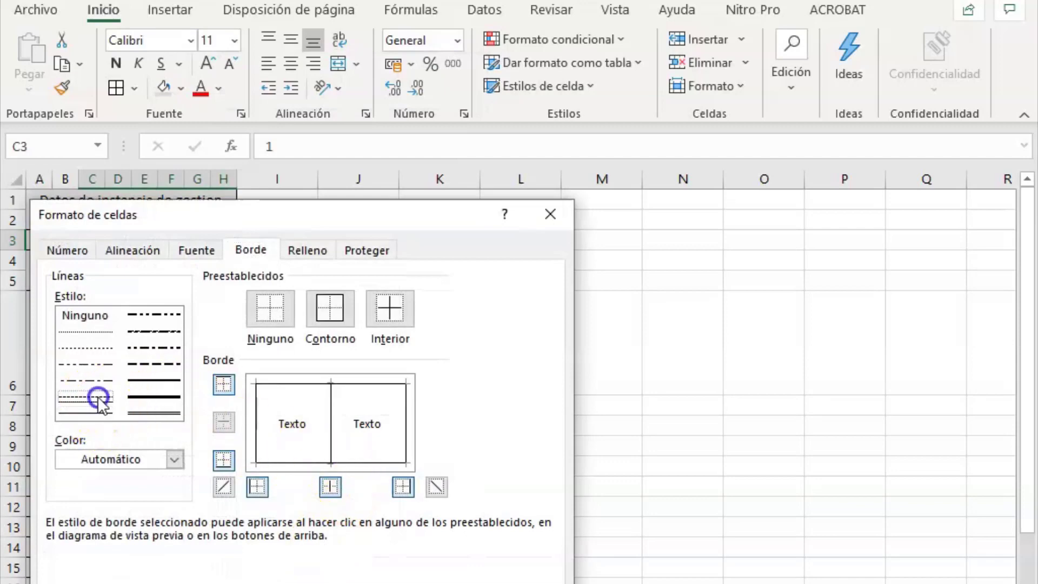
click(332, 425)
key(Return)
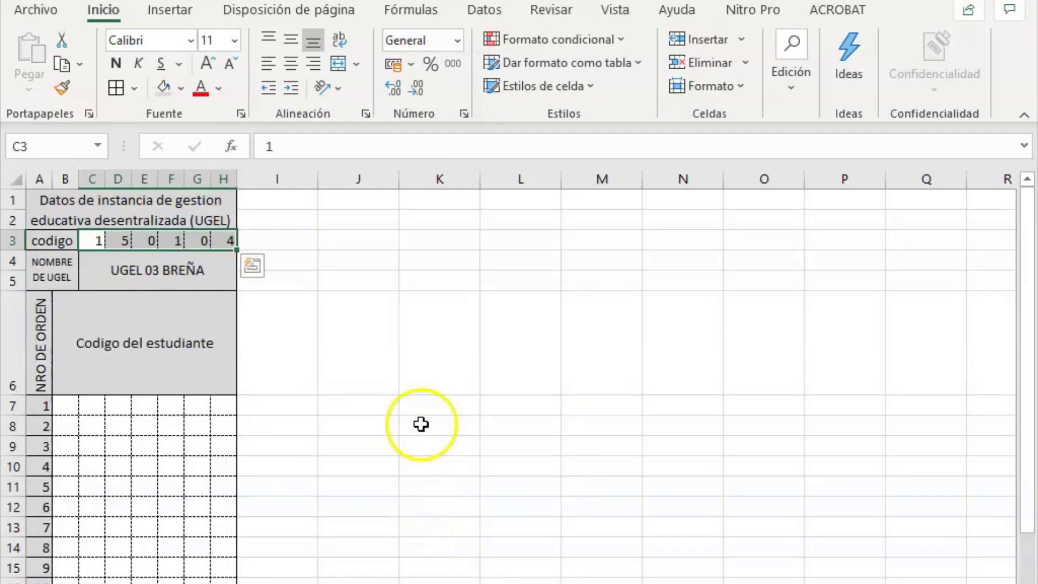
click(421, 403)
Following the reference PDF form, enter the heading "Datos de la institución educativa o programa educativo" in I1.
key(alt+Tab)
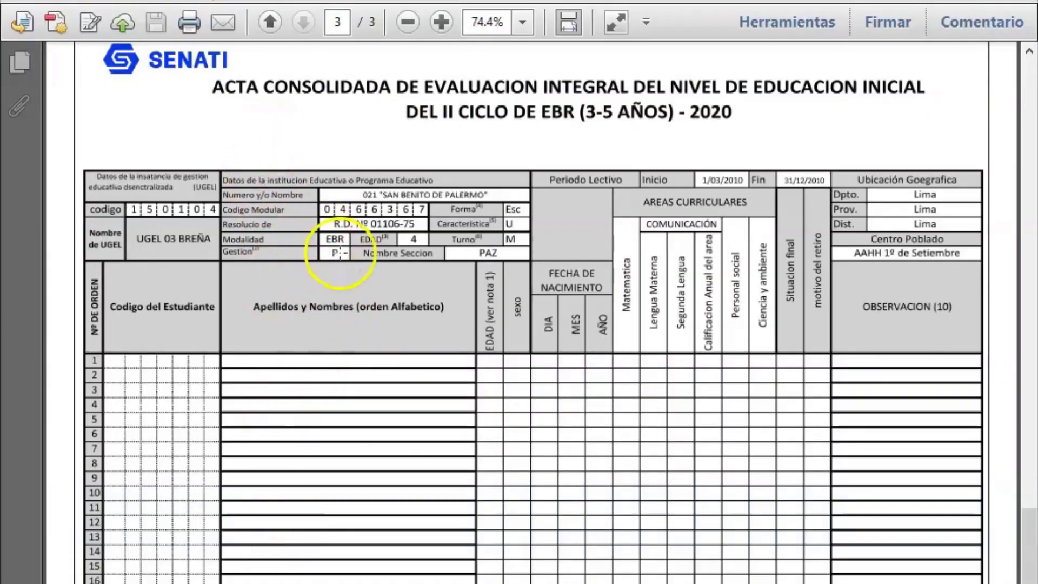
key(alt+Tab)
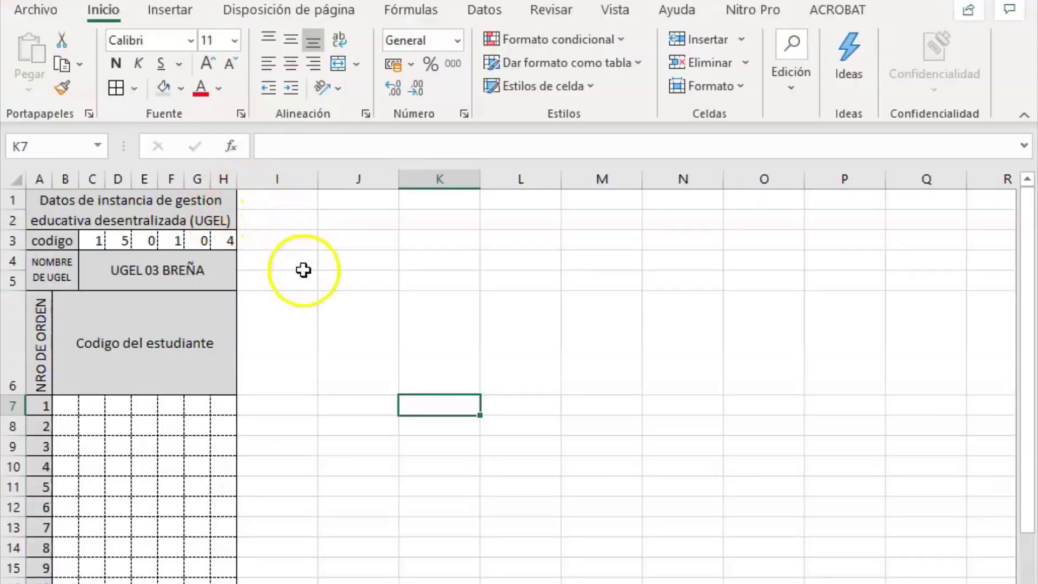
click(276, 202)
text(daTOS)
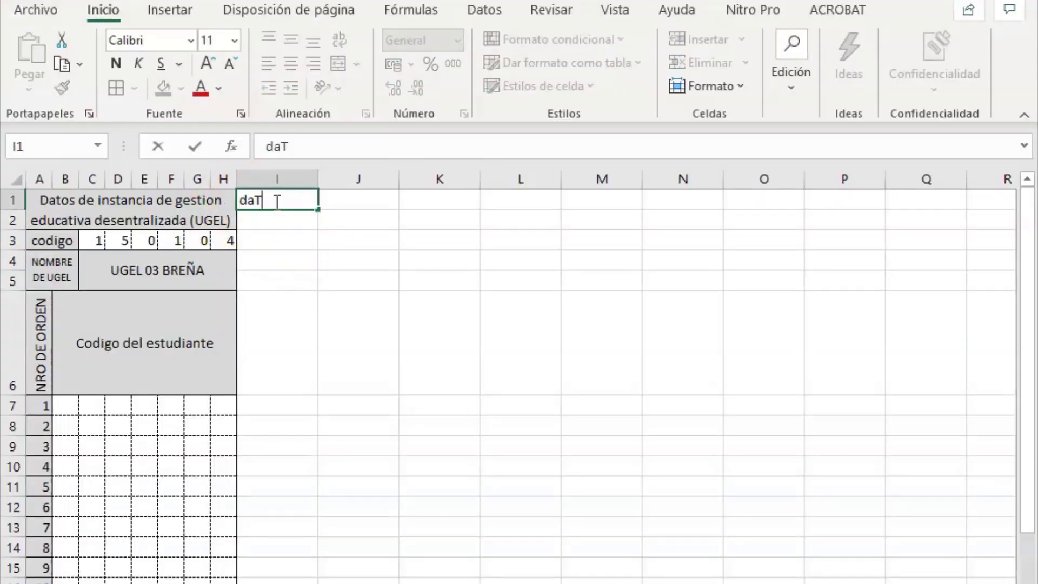
key(BackSpace)
key(BackSpace)
key(BackSpace)
key(BackSpace)
key(BackSpace)
text(Datso de )
text(os de la institu)
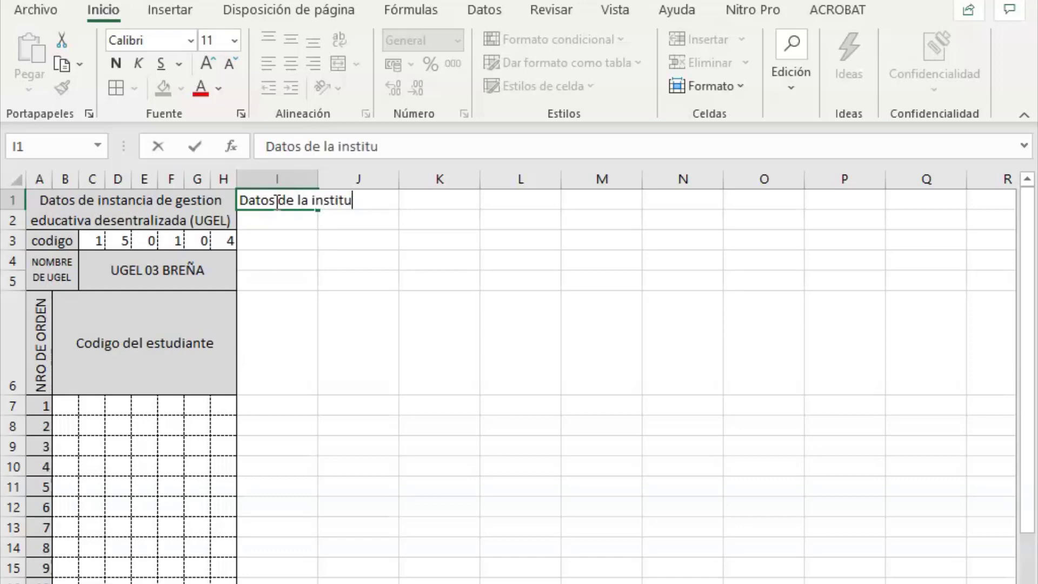
text(ción educativa)
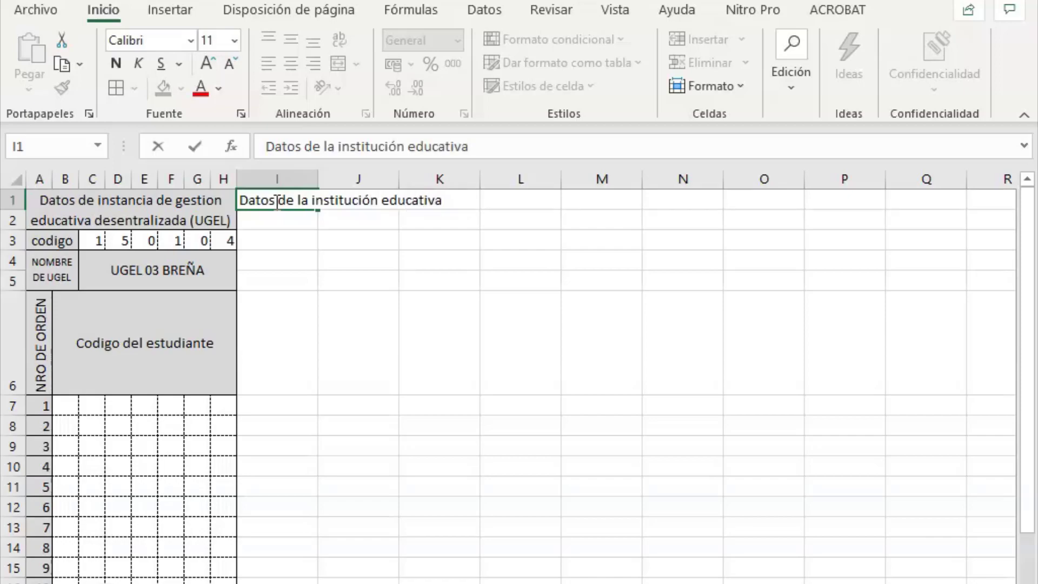
key(alt+Tab)
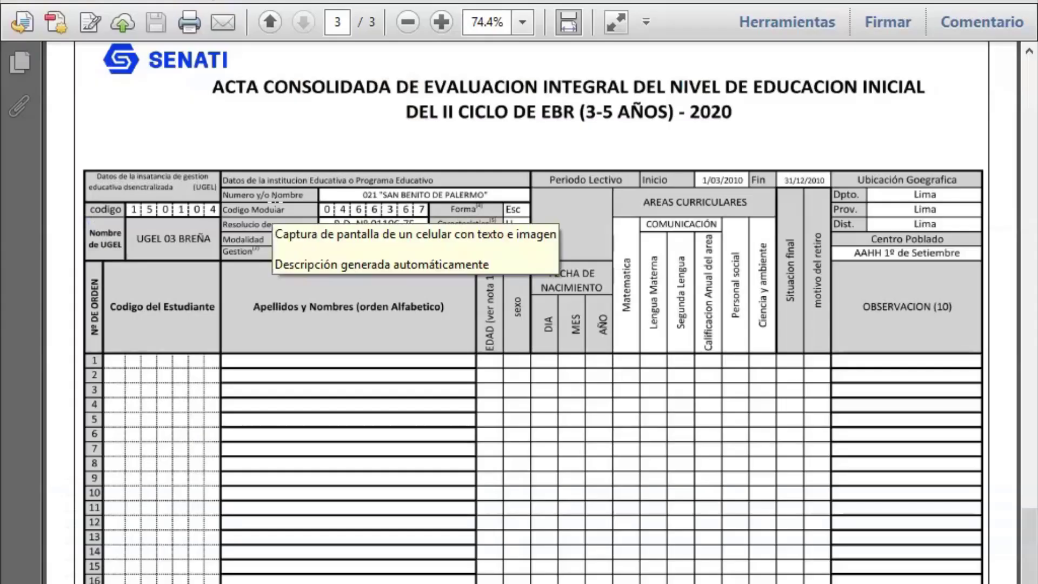
key(alt+Tab)
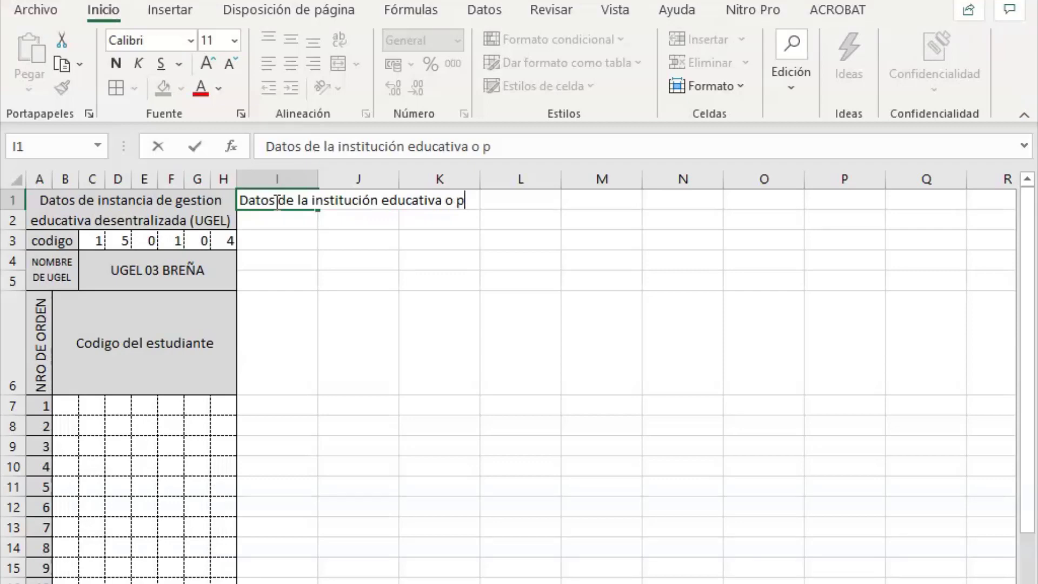
text(tiva o programa e)
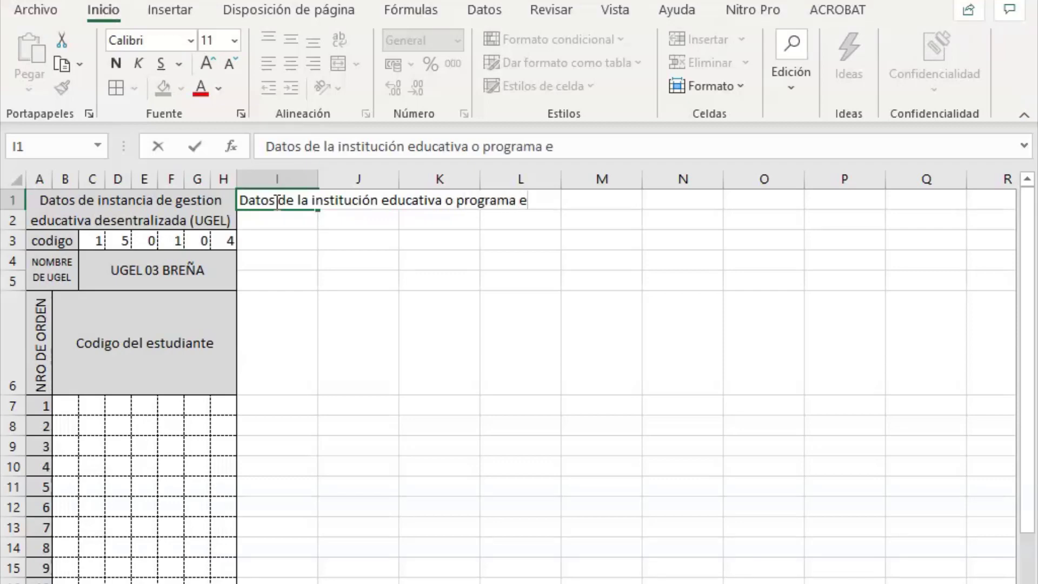
text(ducativo)
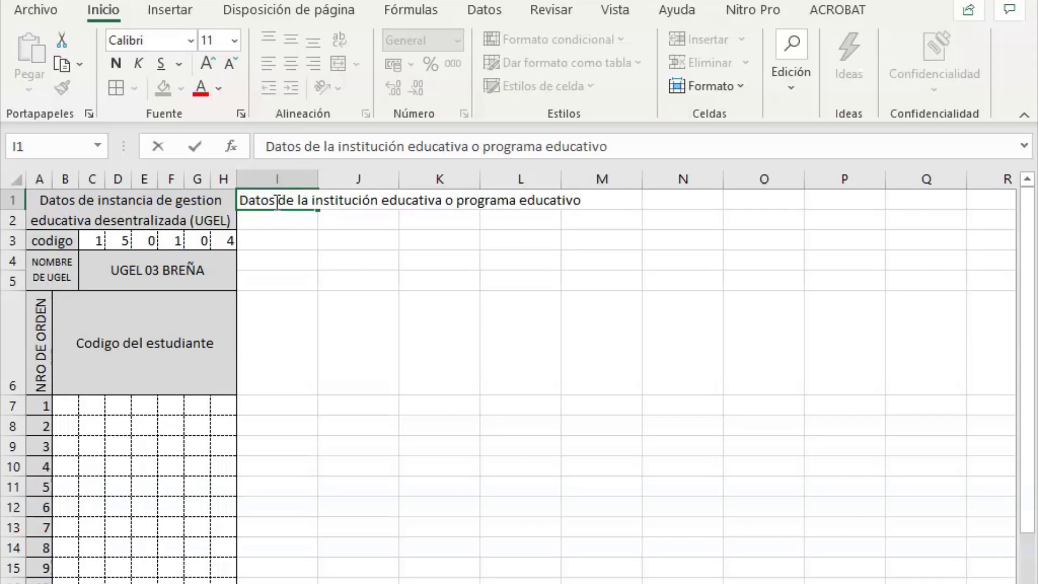
key(Return)
Check the label below the heading in the PDF form and enter "Número y/o nombre" in I2.
key(alt+Tab)
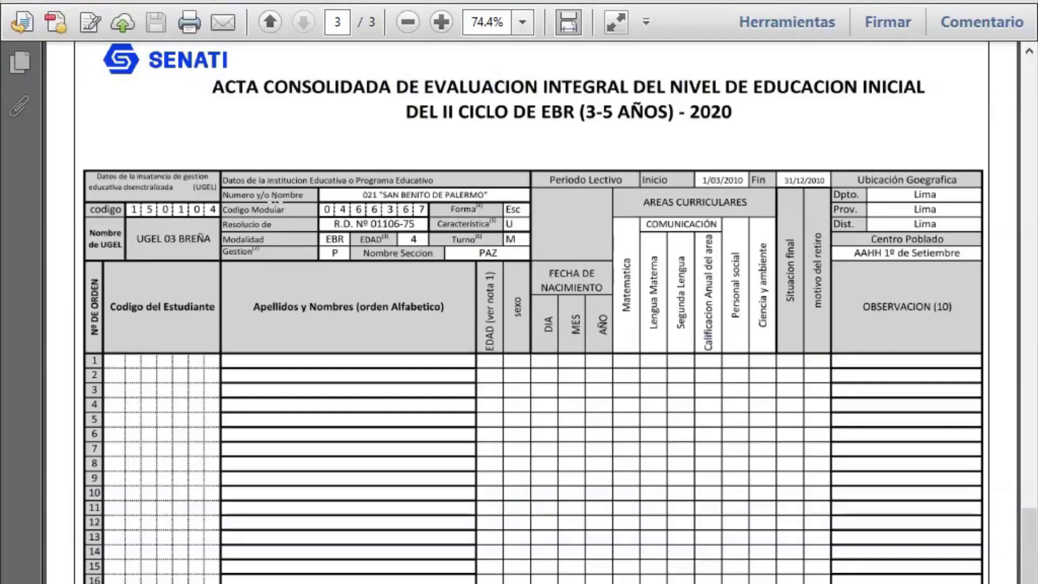
key(alt+Tab)
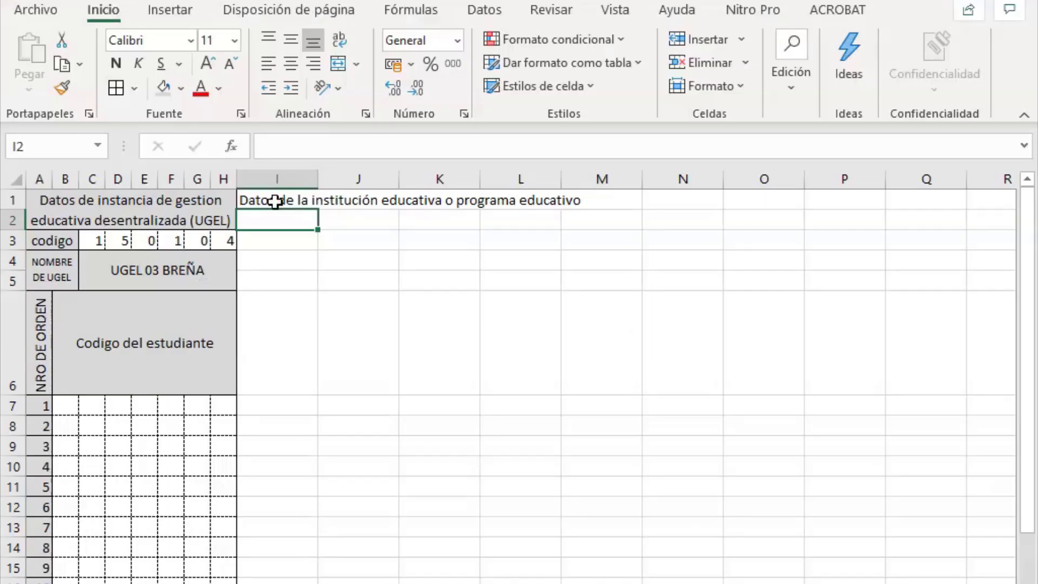
text(Número)
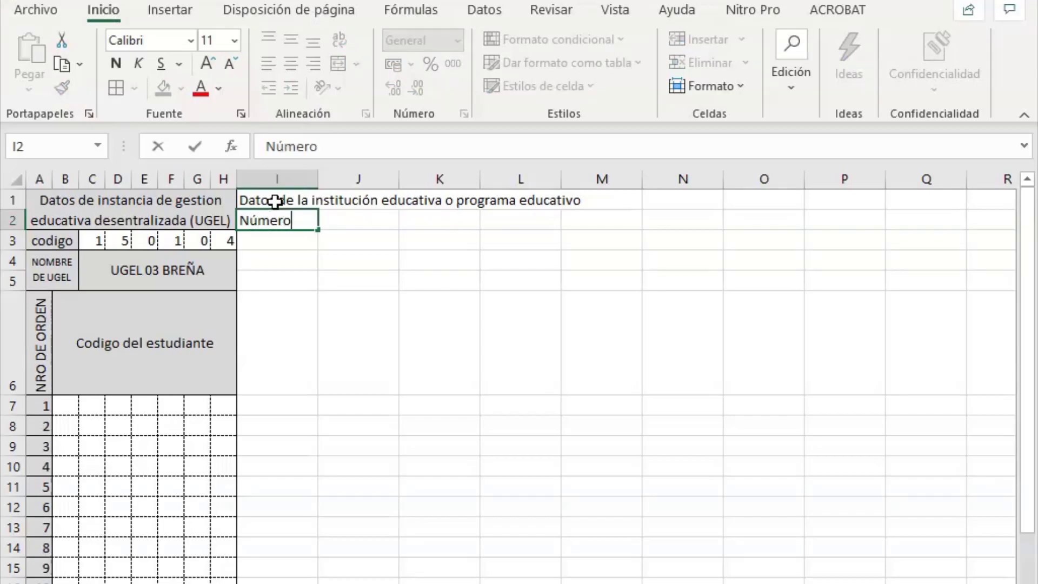
key(alt+Tab)
key(alt+Tab)
text(y/o)
key(alt+Tab)
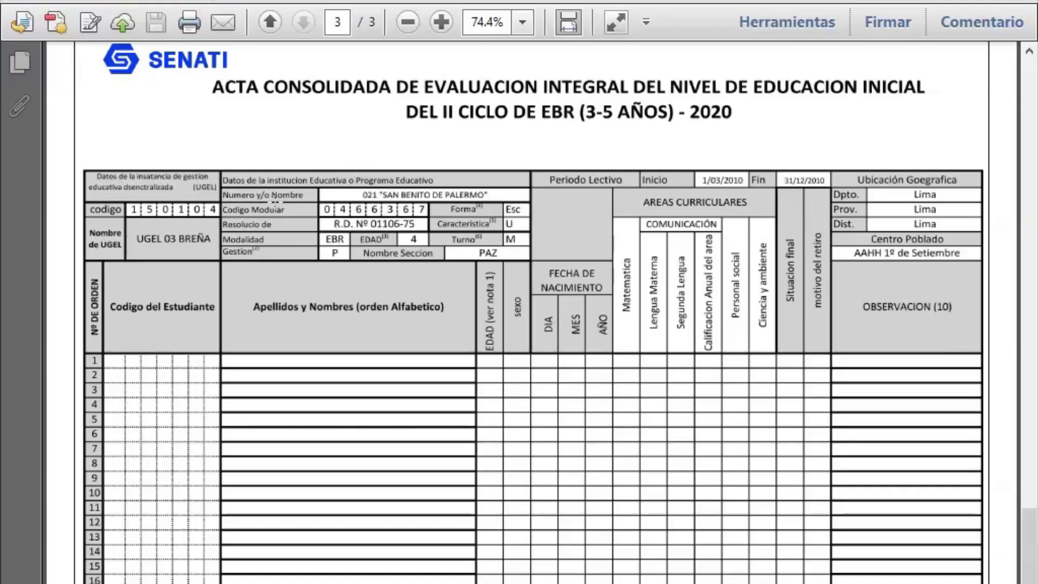
key(alt+Tab)
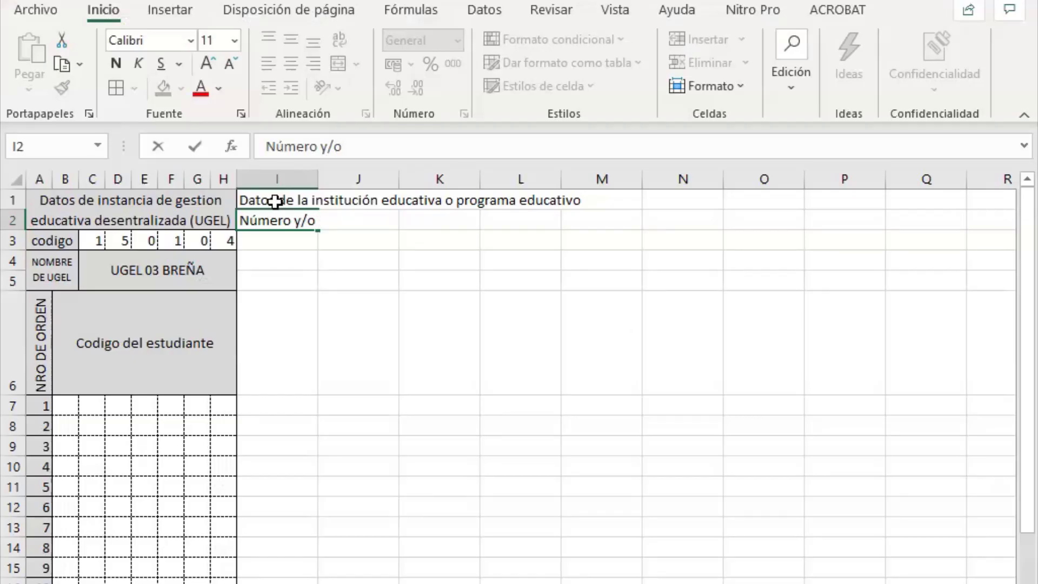
text(nombre)
key(Return)
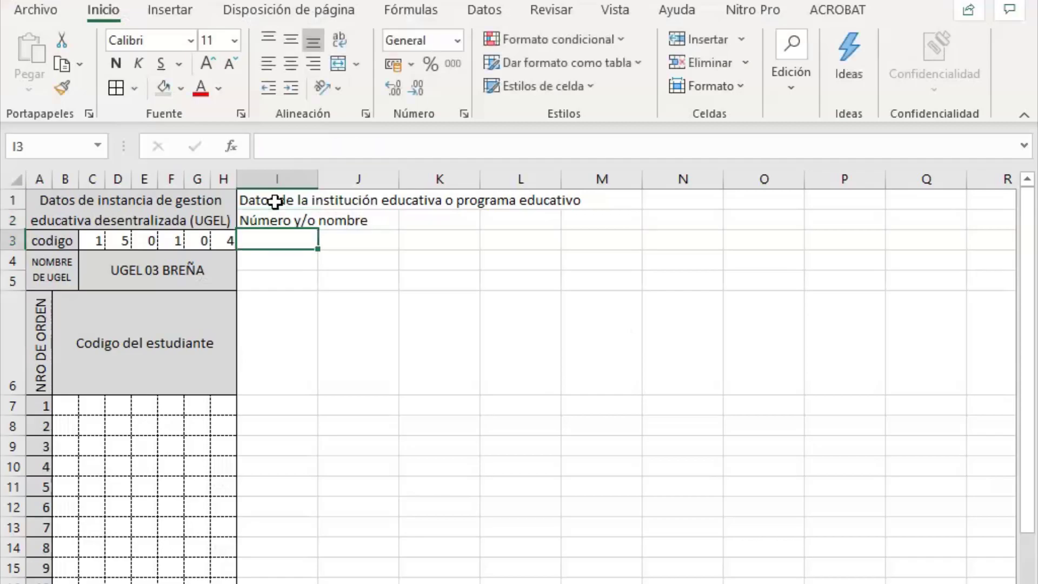
Following the PDF form, enter the label "Codigo modular" in I3.
key(alt+Tab)
key(alt+Tab)
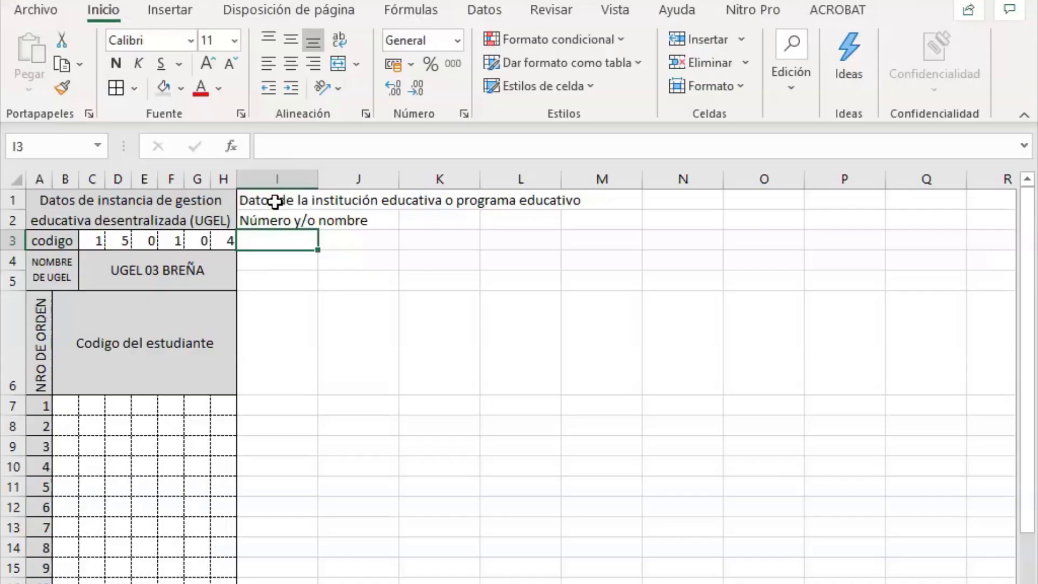
text(Codig)
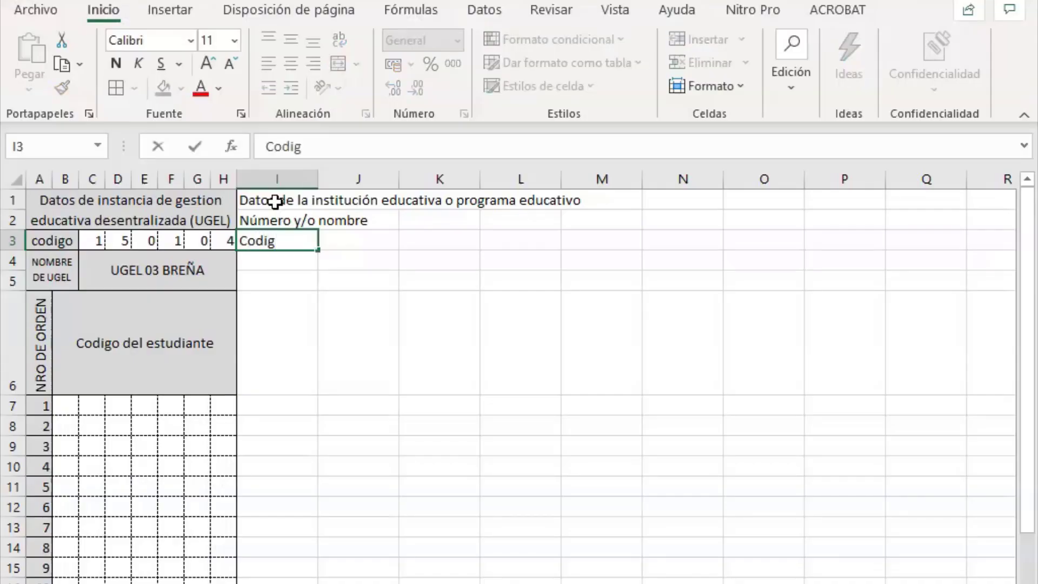
text(o mou)
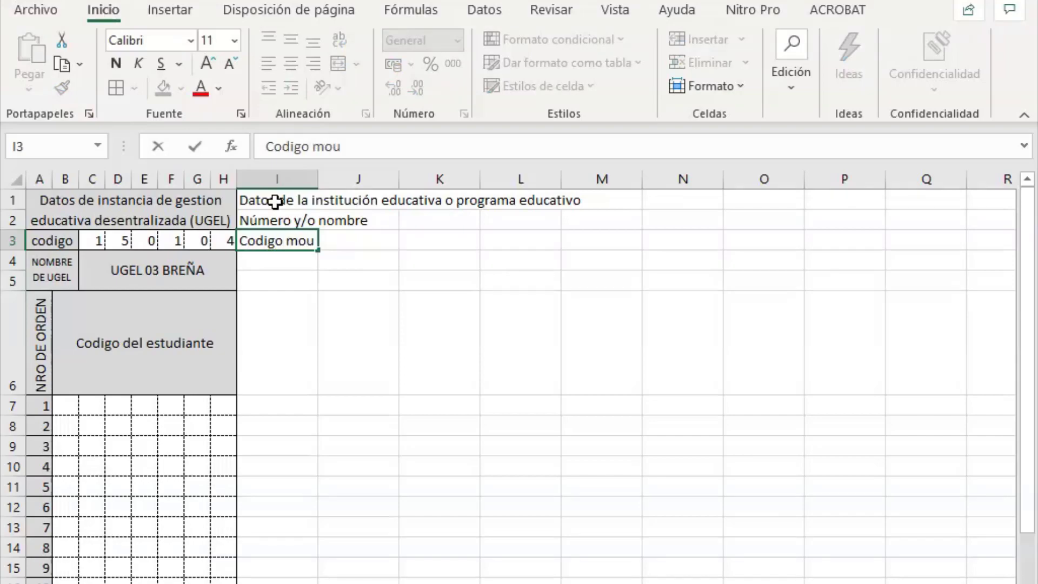
text(ular)
key(Return)
Continue the labels from the PDF form, entering "Resolución" in I4 and "Modalidad" in I5.
key(alt+Tab)
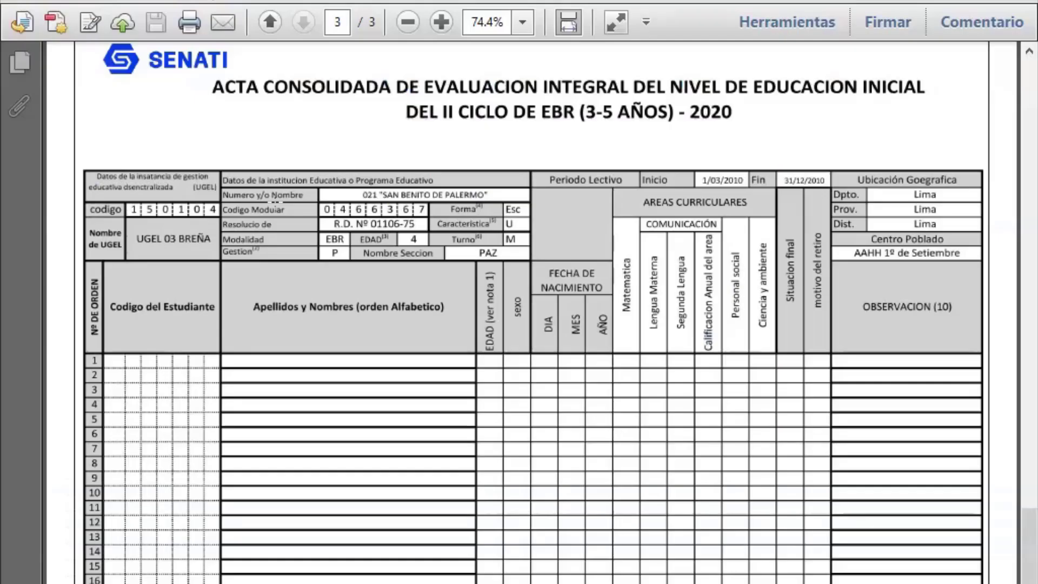
key(alt+Tab)
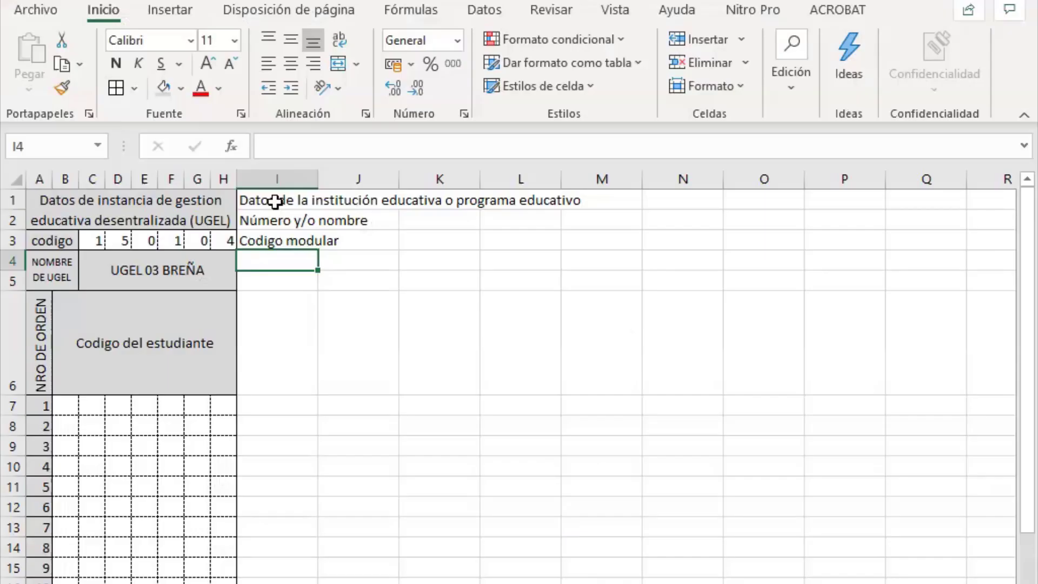
text(Resolución)
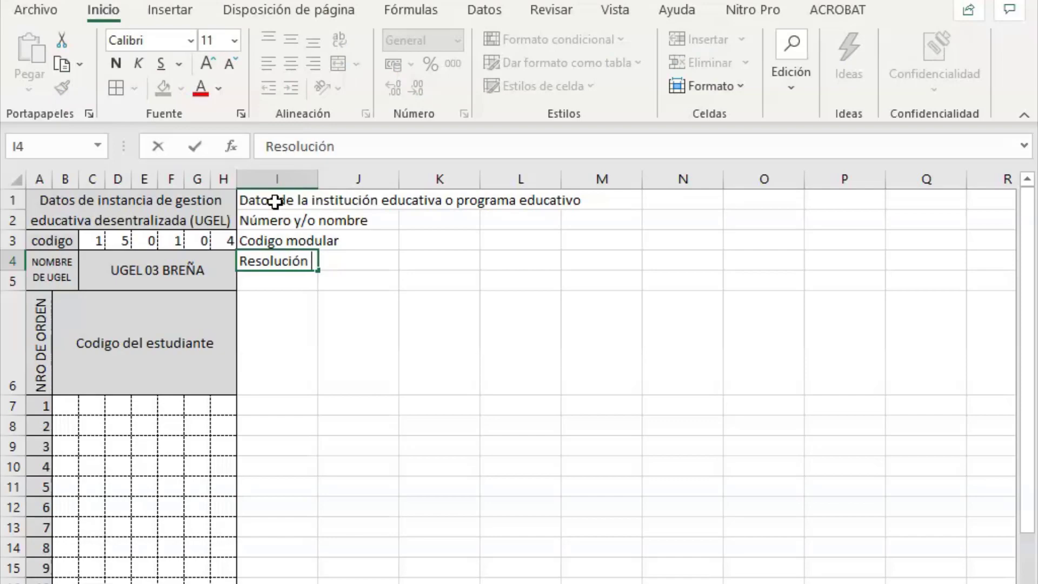
key(Return)
key(alt+Tab)
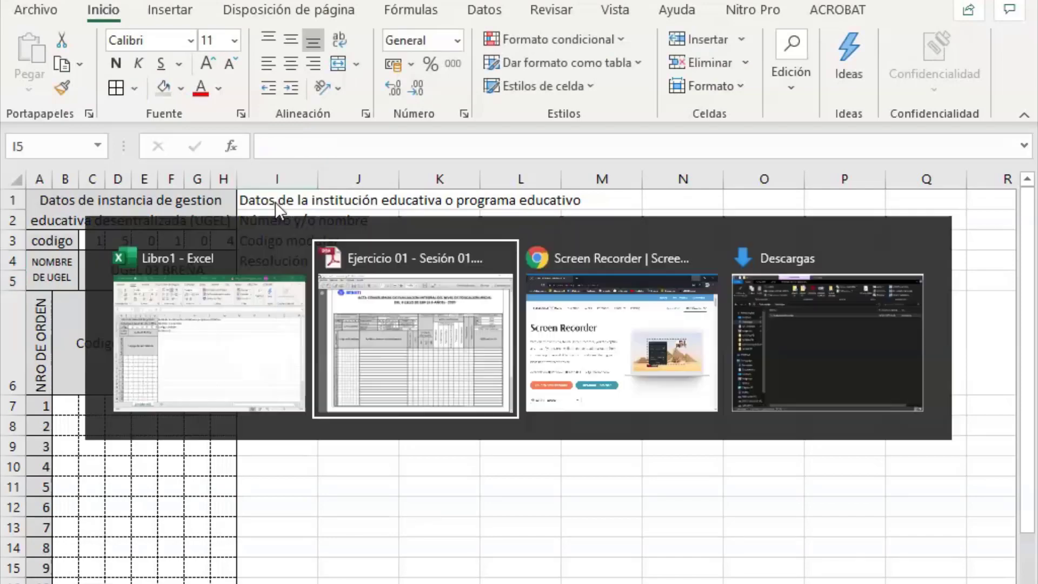
key(alt+Tab)
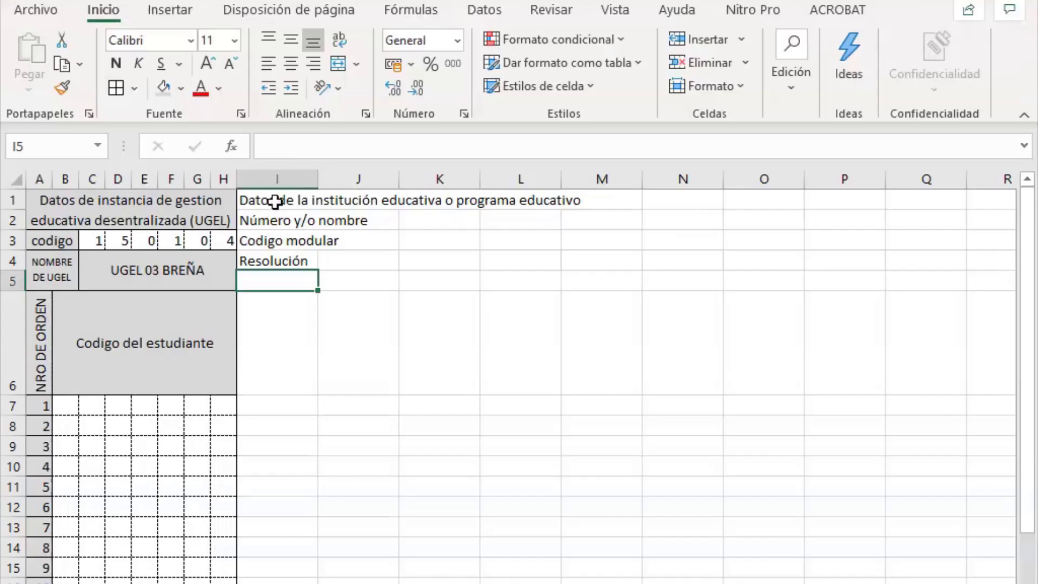
text(Modalidad)
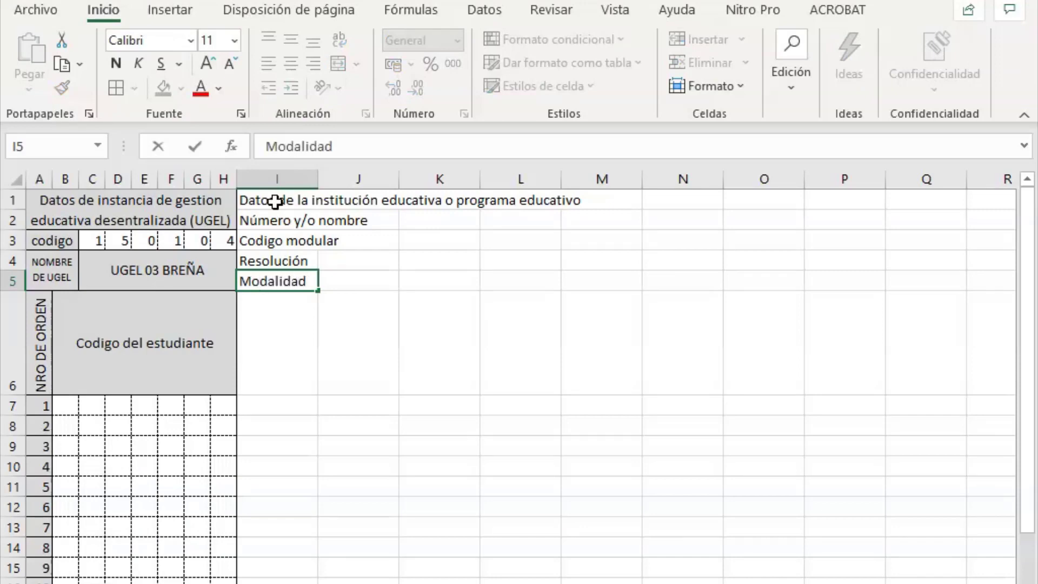
key(Return)
key(alt+Tab)
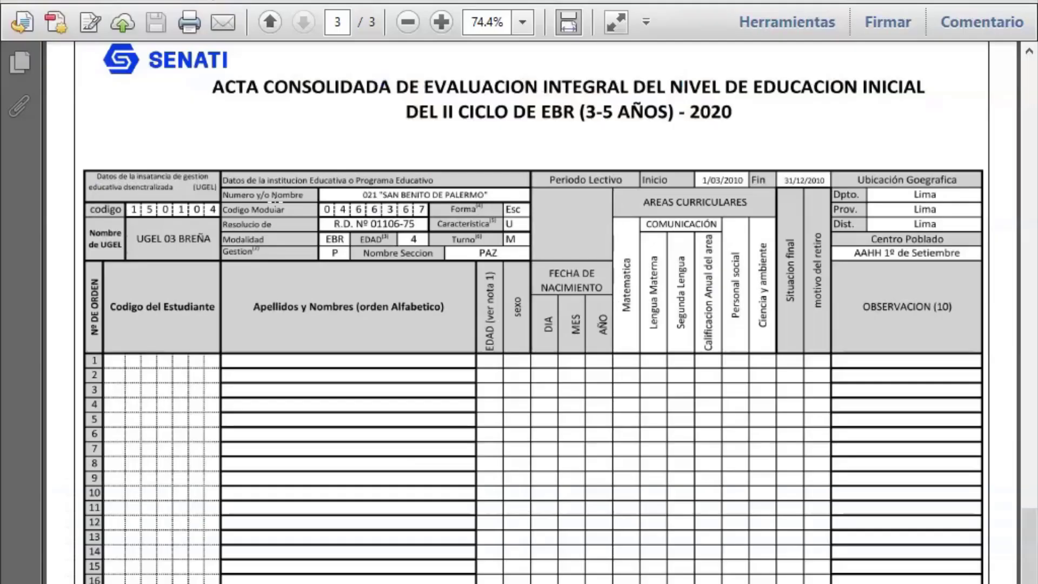
key(alt+Tab)
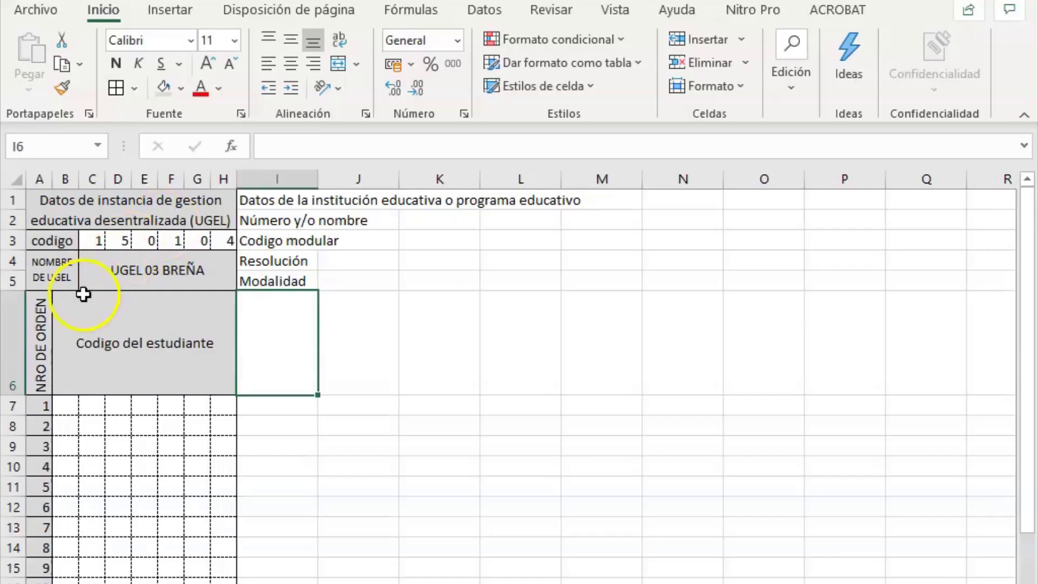
Insert a row above the "NRO DE ORDEN" header row and, following the PDF form, enter the label "Gestion" in I6.
click(11, 335)
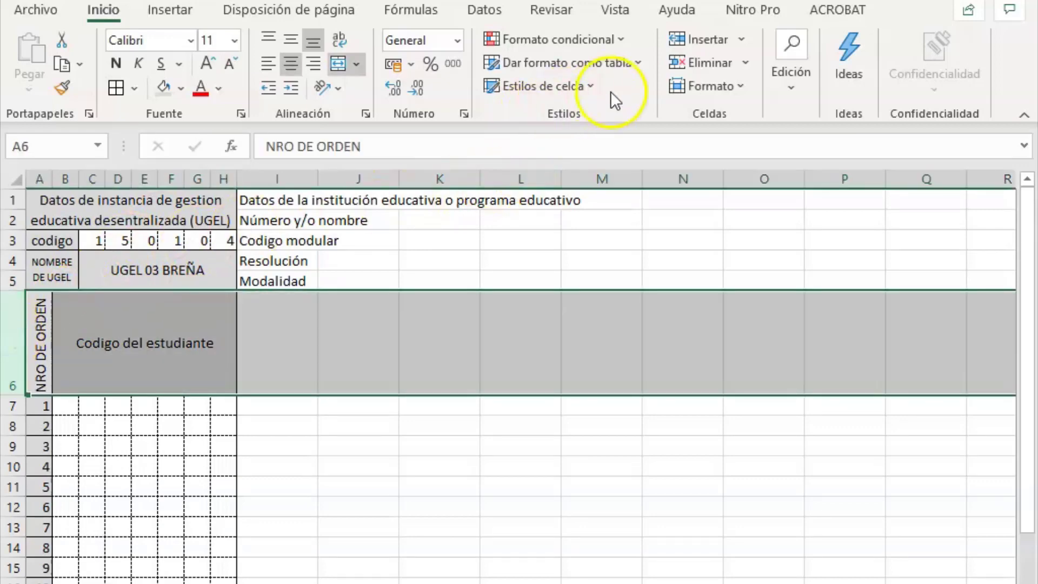
click(704, 42)
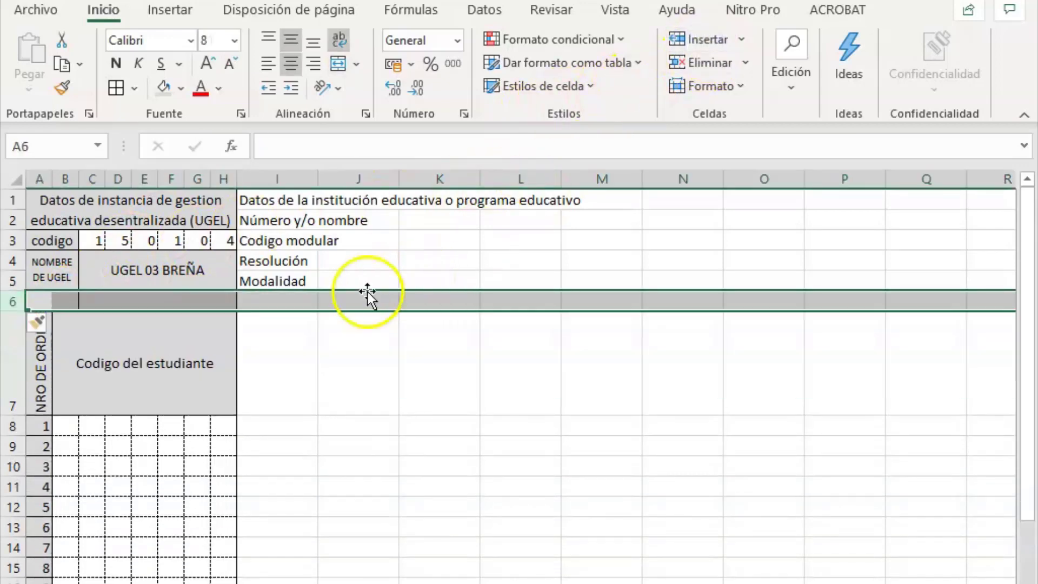
click(285, 302)
key(alt+Tab)
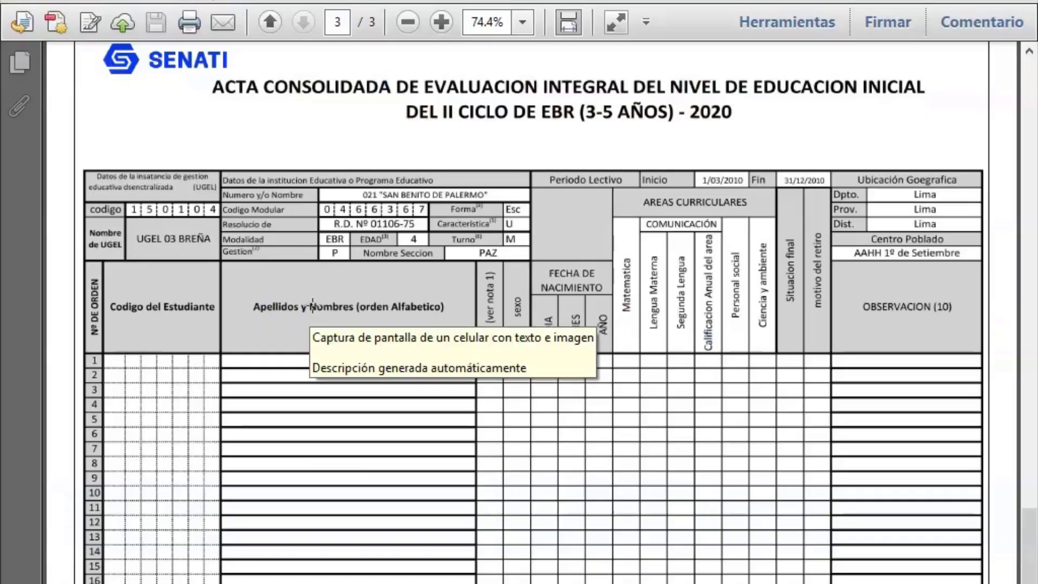
key(alt+Tab)
text(GEs)
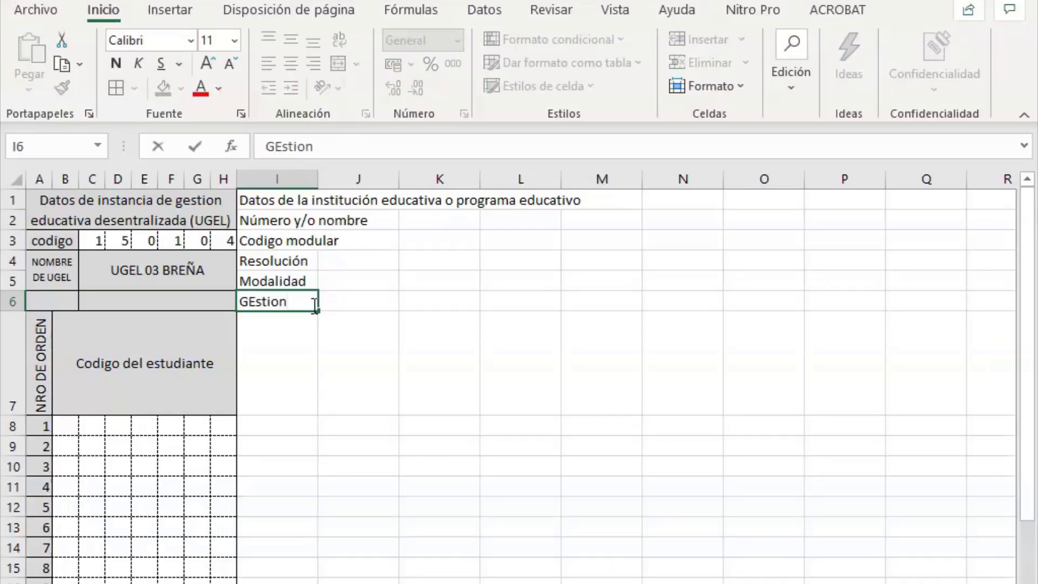
key(Return)
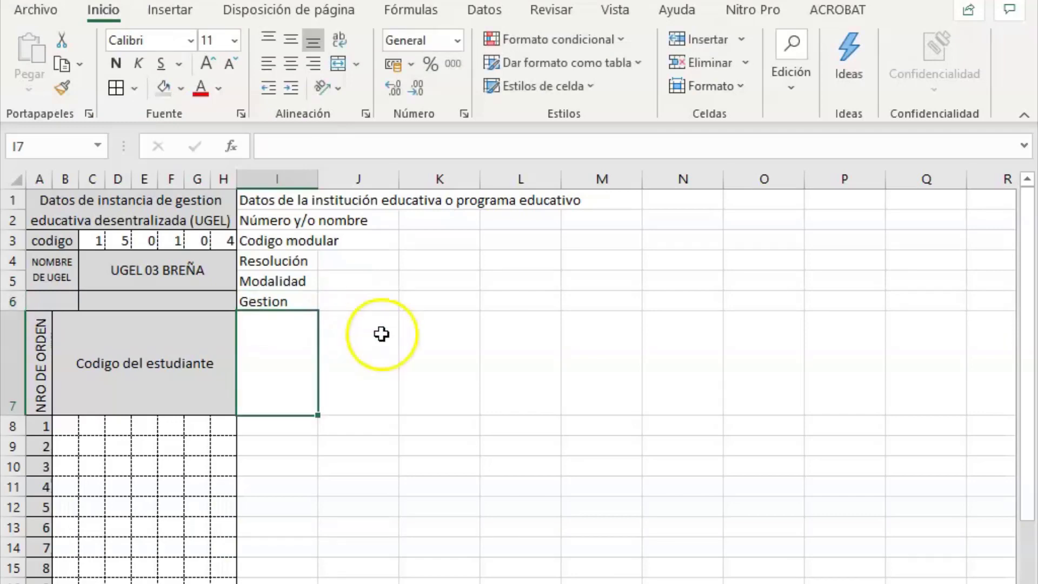
Extend the merged "UGEL 03 BREÑA" cell to C4:H6 and the merged "NOMBRE DE UGEL" cell to A4:B6.
click(161, 292)
drag(161, 292, 162, 303)
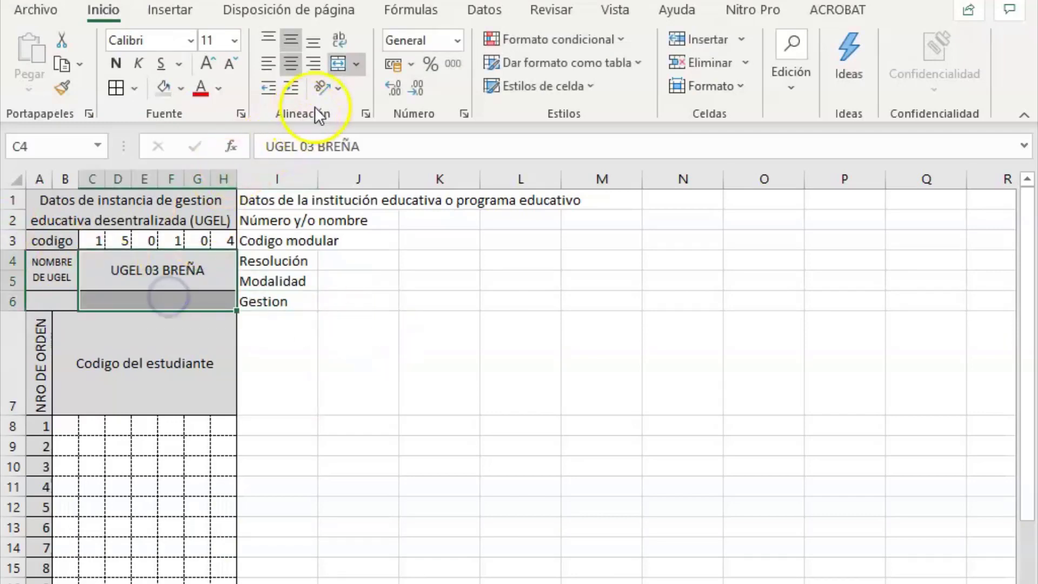
click(339, 64)
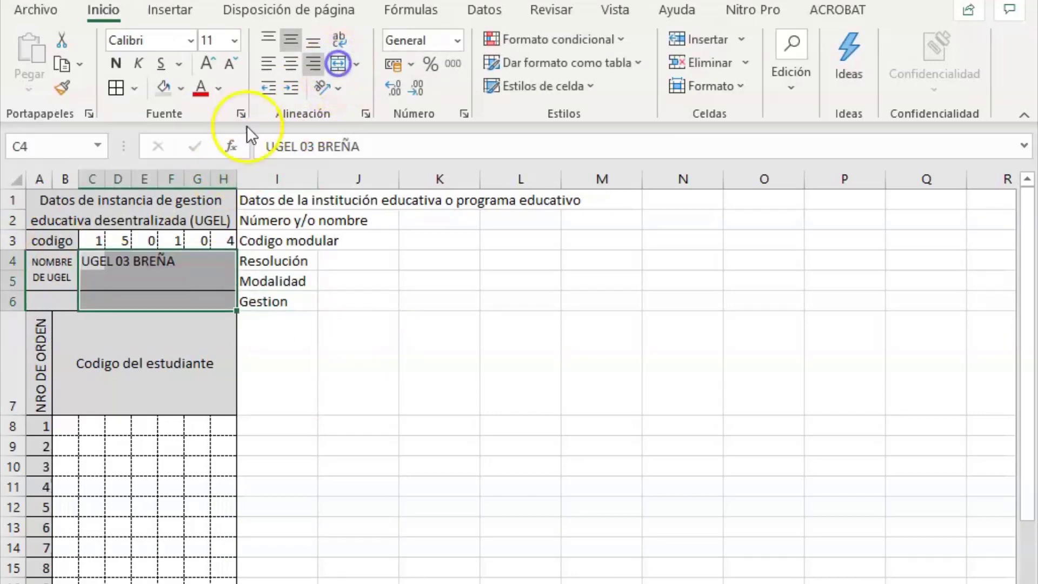
click(338, 64)
drag(35, 290, 54, 303)
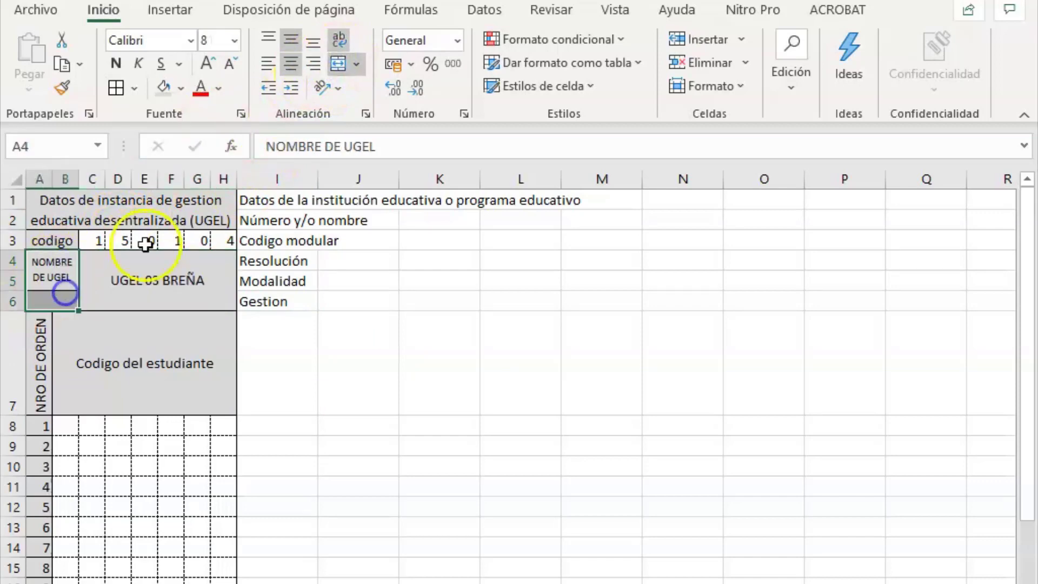
click(334, 67)
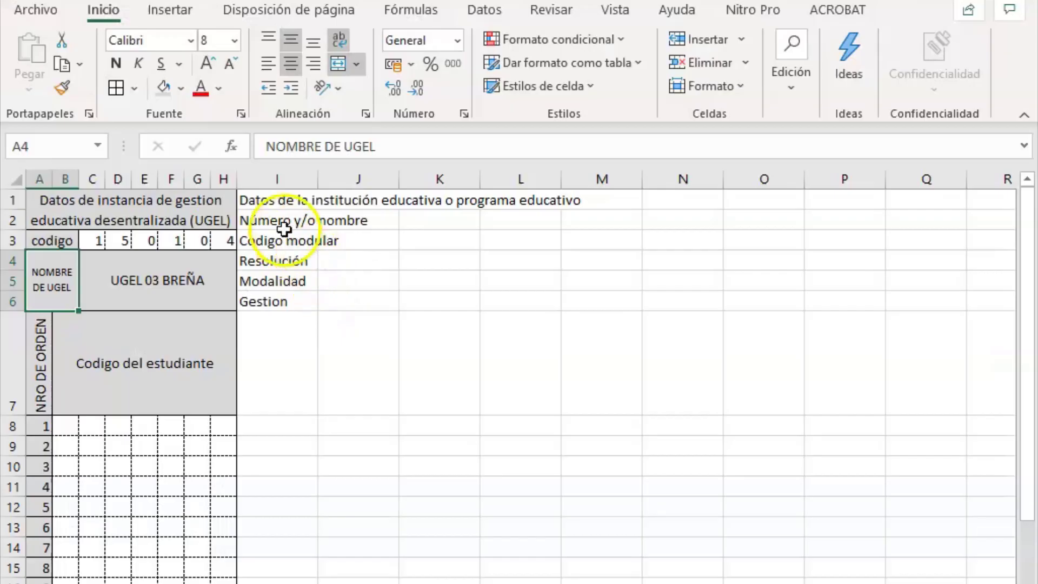
Reduce the font size of the institution labels in I1:I6 to 8.
drag(263, 201, 255, 301)
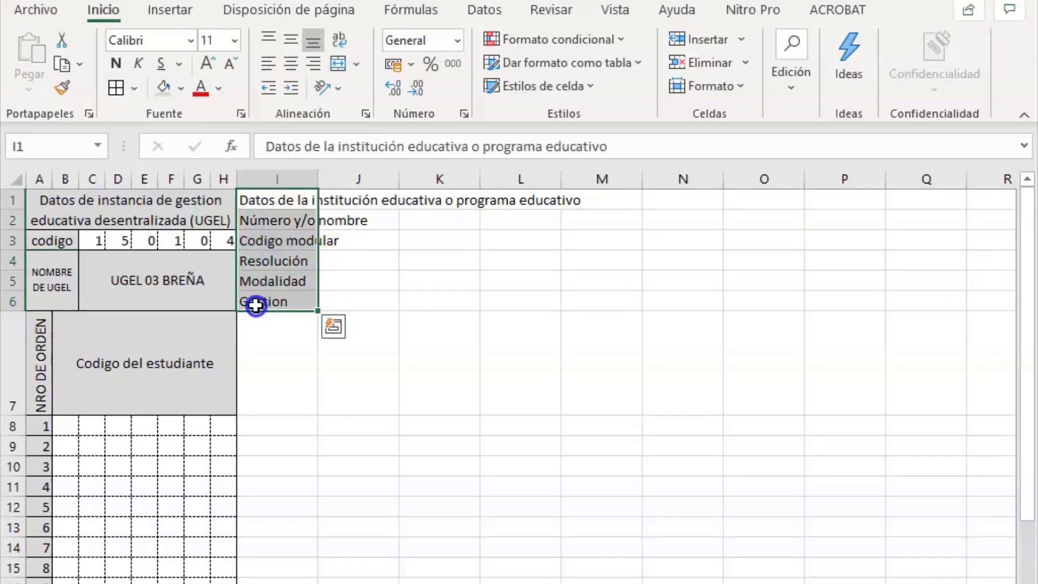
click(229, 65)
click(229, 65)
click(229, 65)
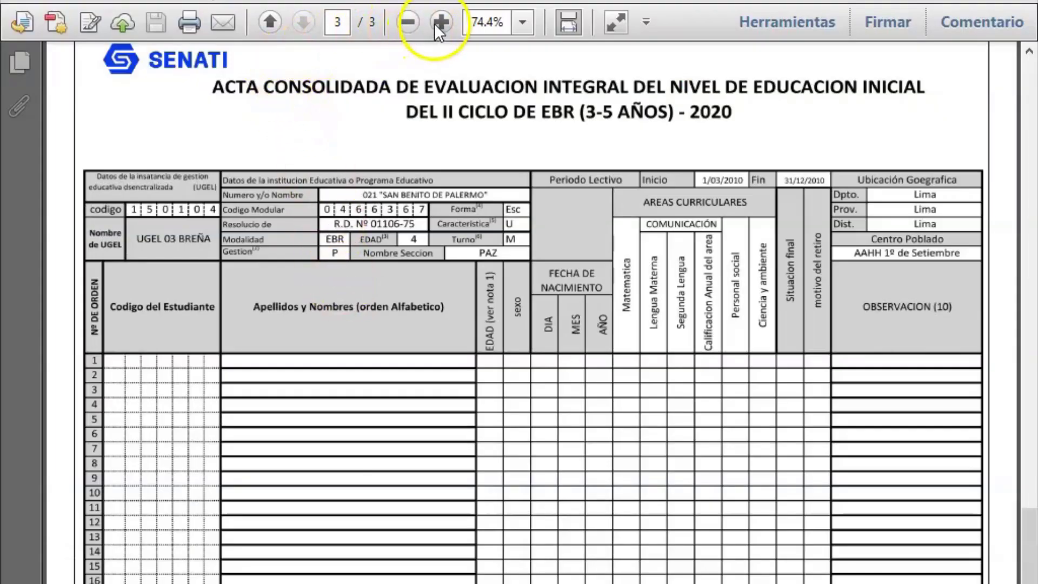
Check the enlarged PDF form and append the note reference "(2)" to the Gestion label in I6.
click(435, 24)
click(440, 27)
click(441, 23)
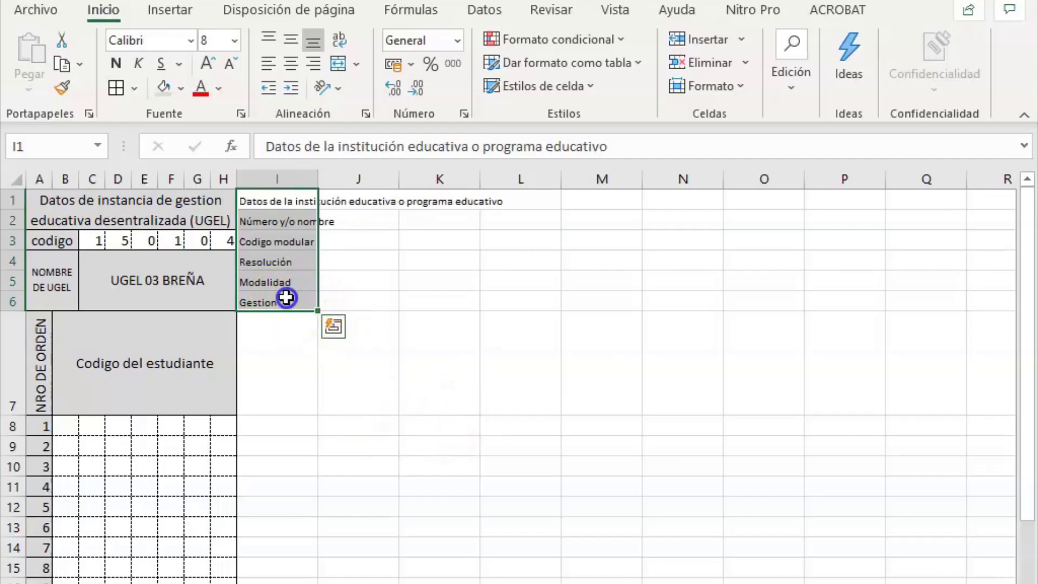
double_click(286, 297)
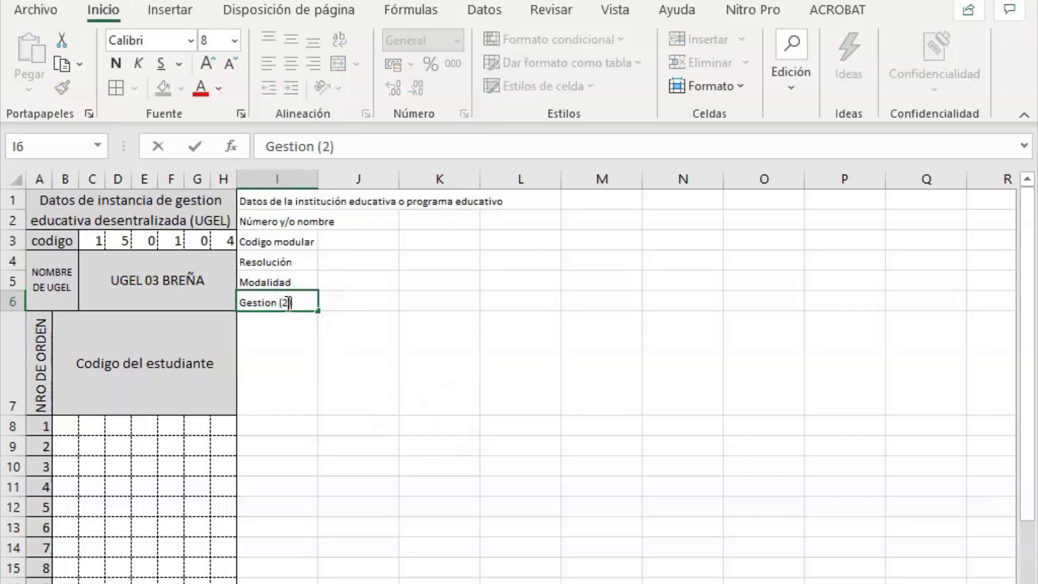
click(290, 358)
Format the "(2)" in the Gestion label in I6 as superscript.
double_click(304, 302)
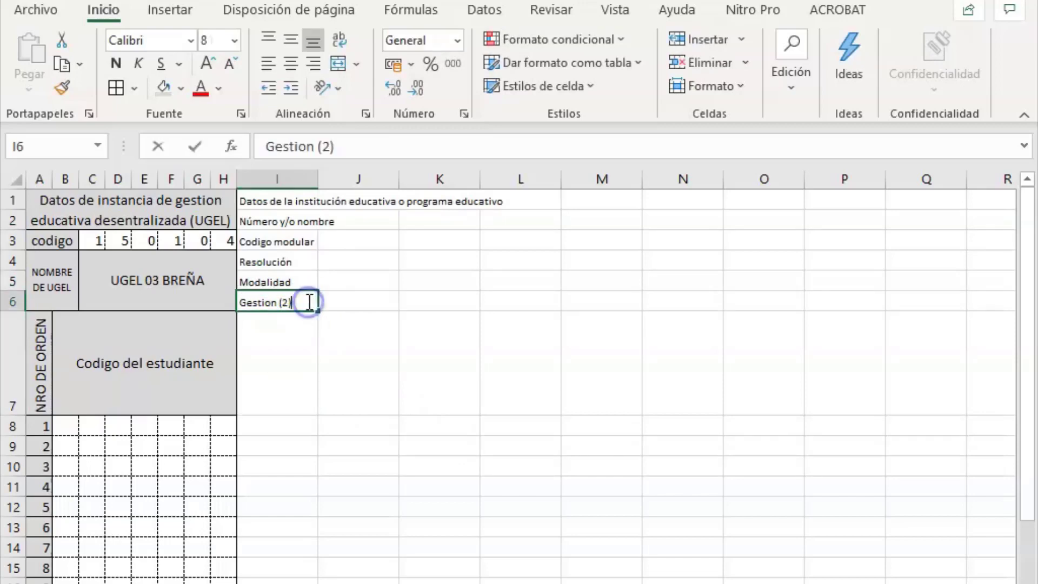
drag(281, 300, 292, 301)
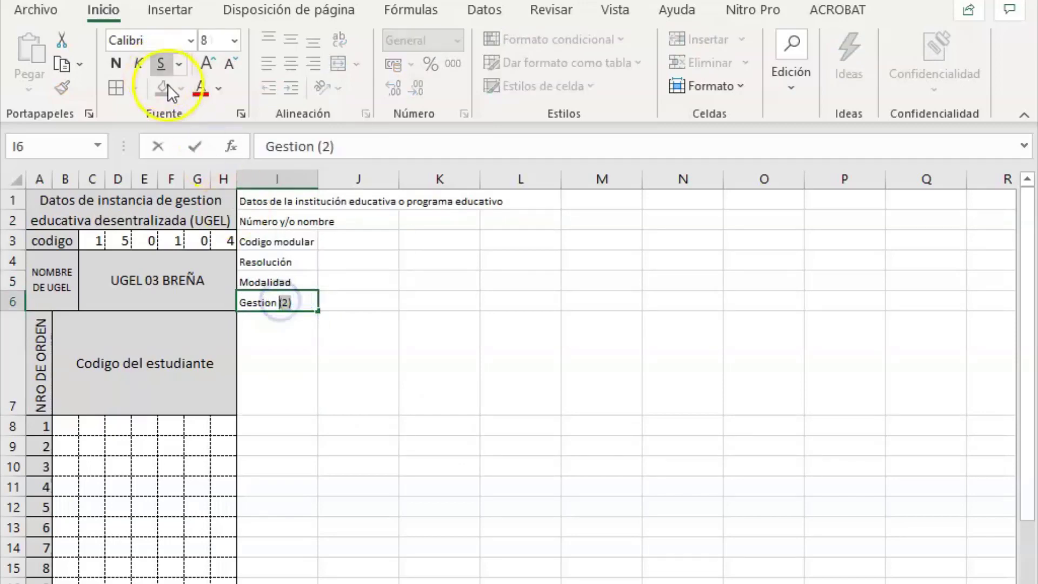
click(240, 114)
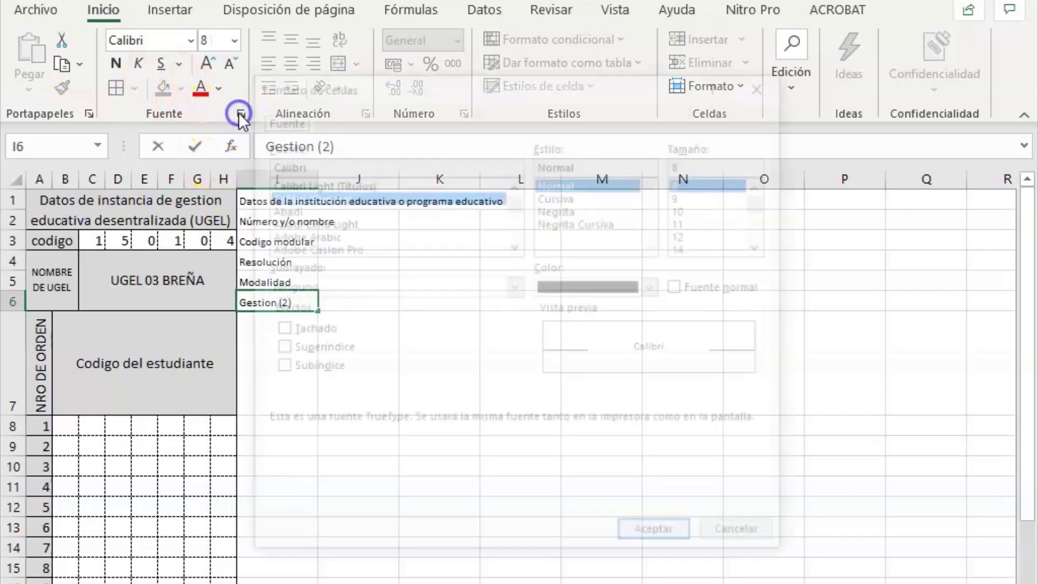
click(305, 348)
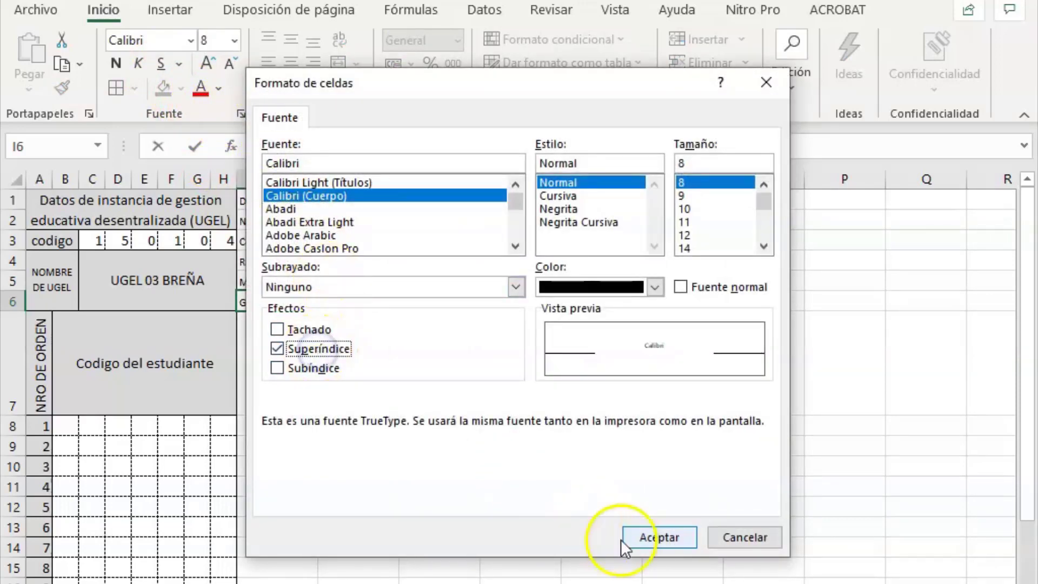
click(659, 537)
click(441, 347)
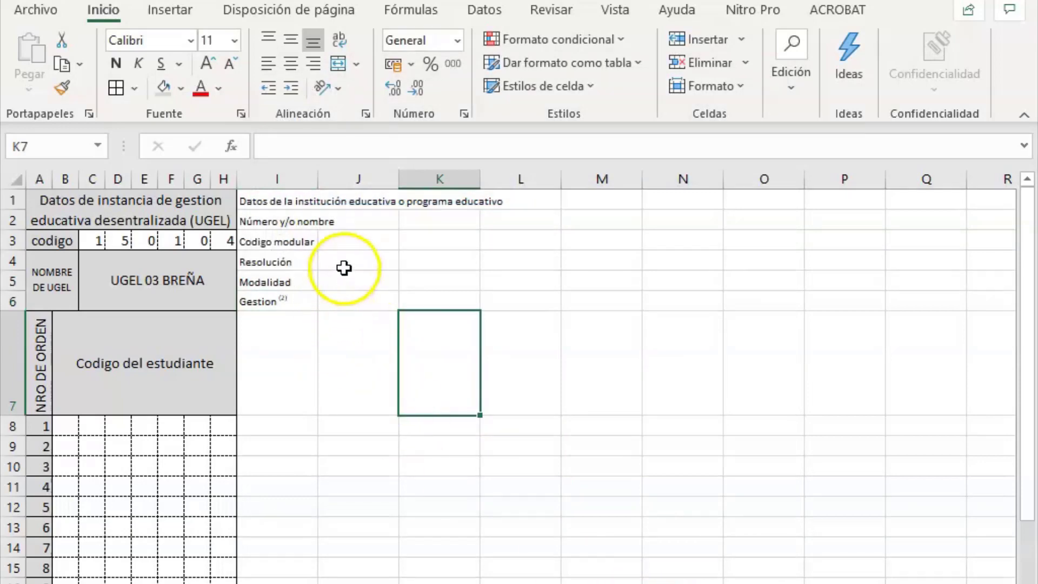
Examine the institution data block in the PDF form for the cell layout and digits of the Codigo Modular row.
click(348, 243)
key(alt+Tab)
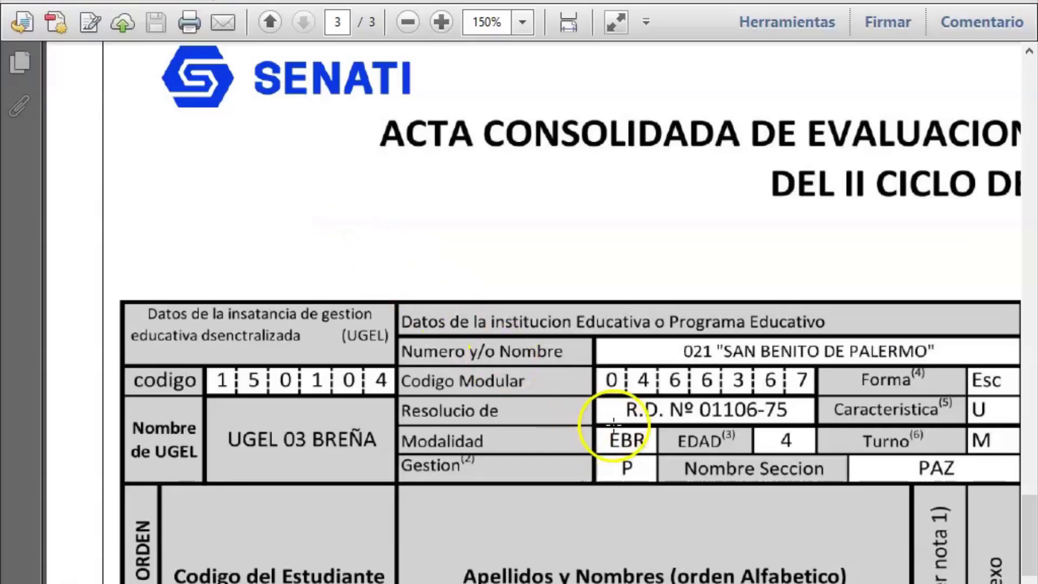
key(alt+Tab)
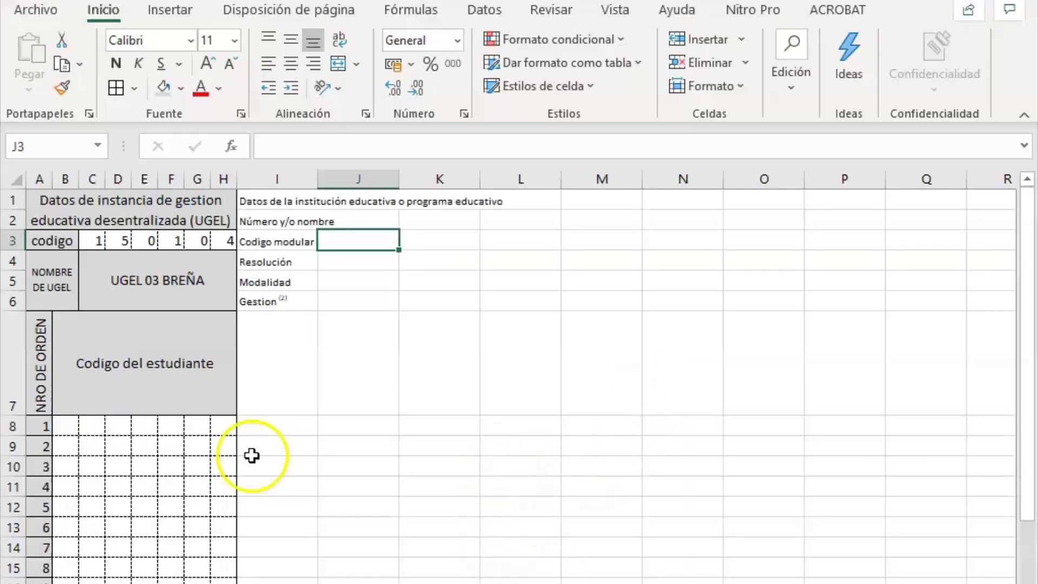
click(277, 388)
key(alt+Tab)
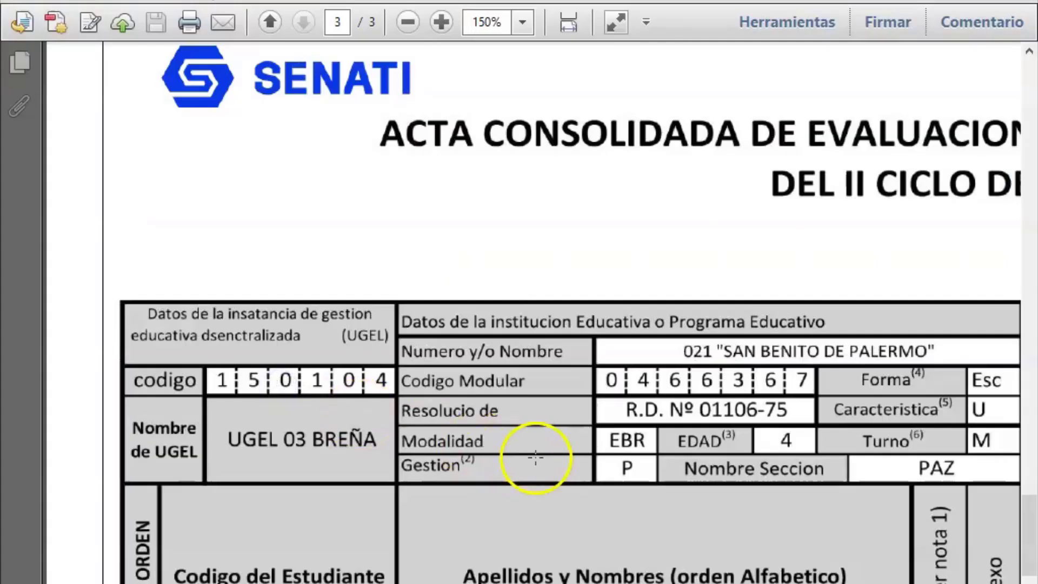
click(407, 23)
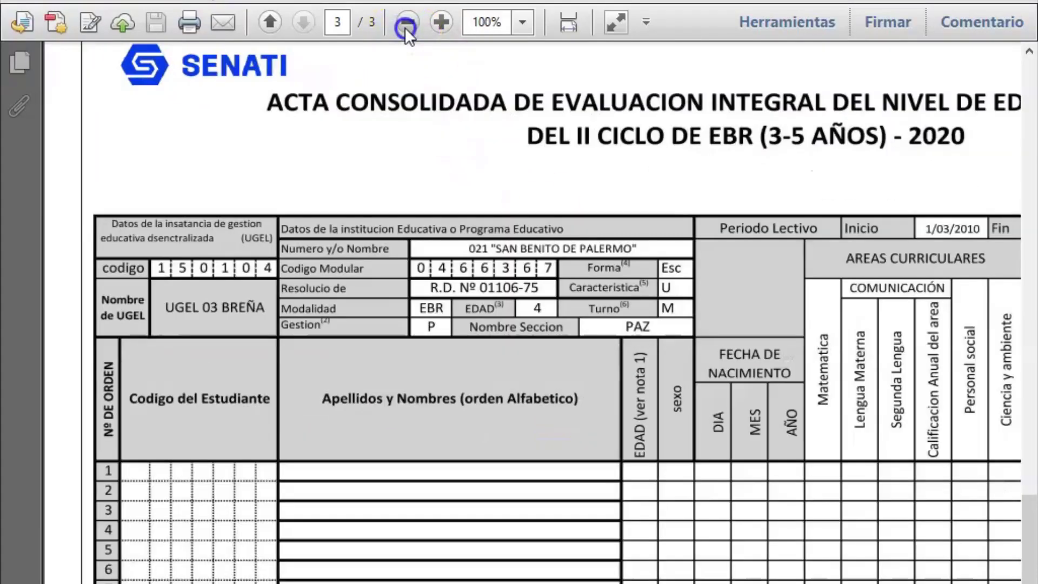
click(407, 23)
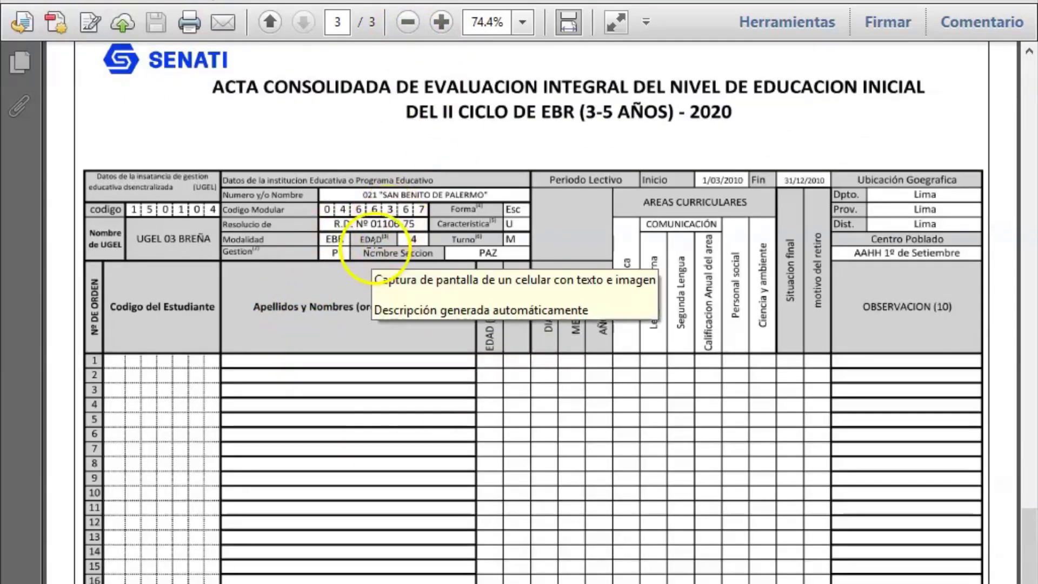
key(alt+Tab)
click(355, 243)
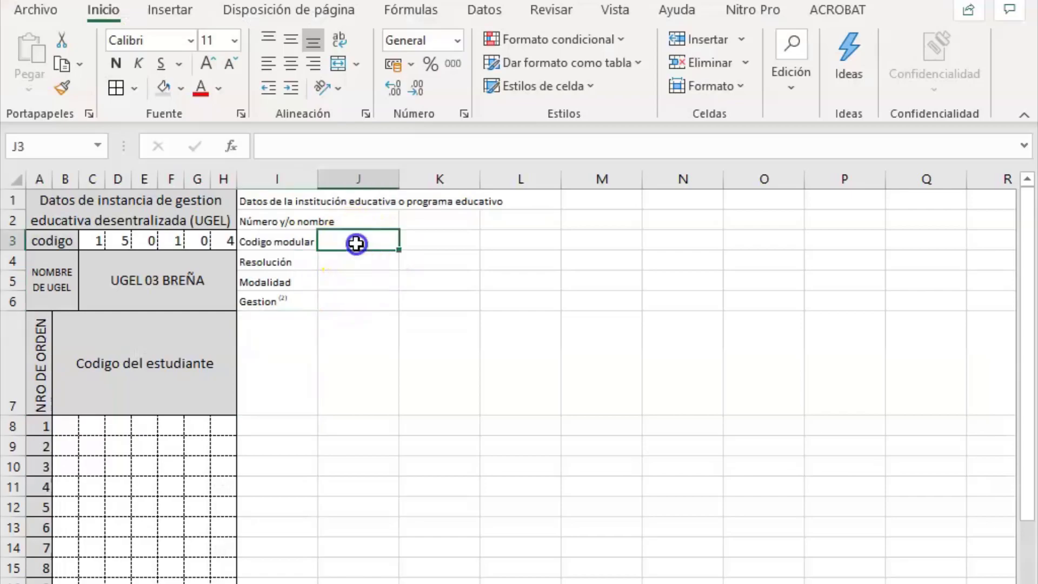
key(alt+Tab)
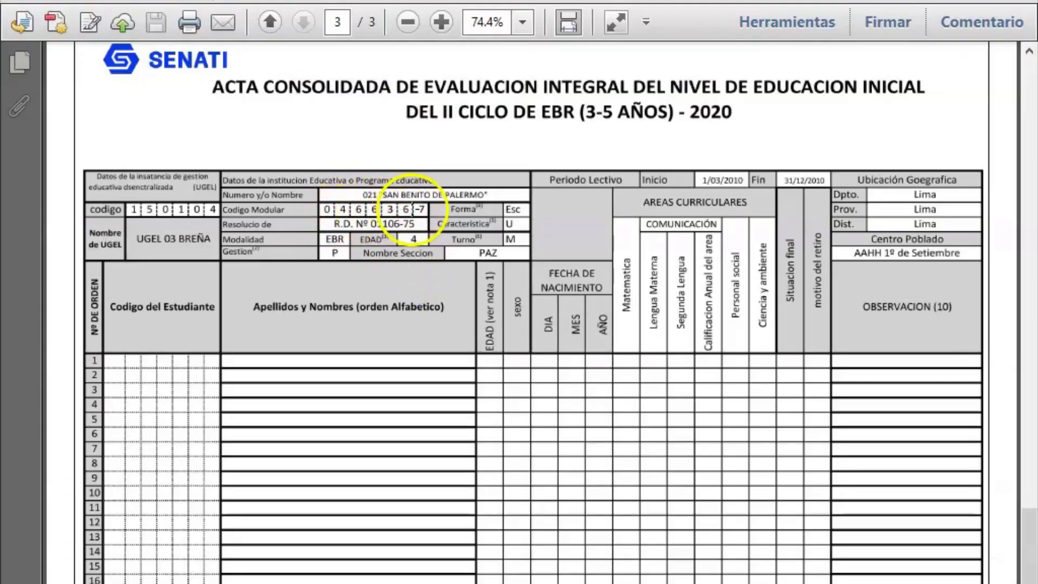
key(alt+Tab)
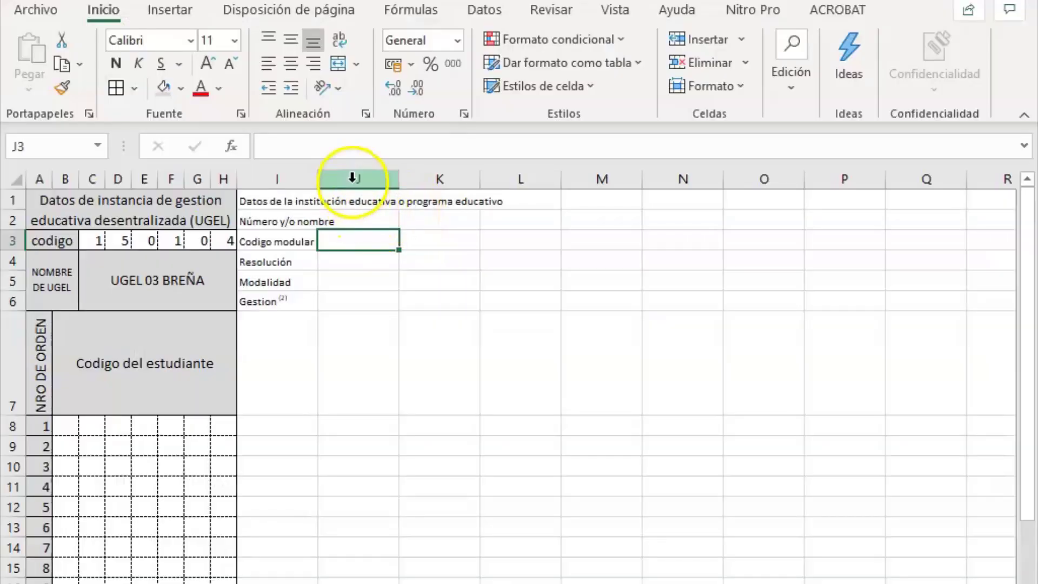
Set the width of columns J to P to 2.
click(353, 179)
drag(399, 179, 827, 169)
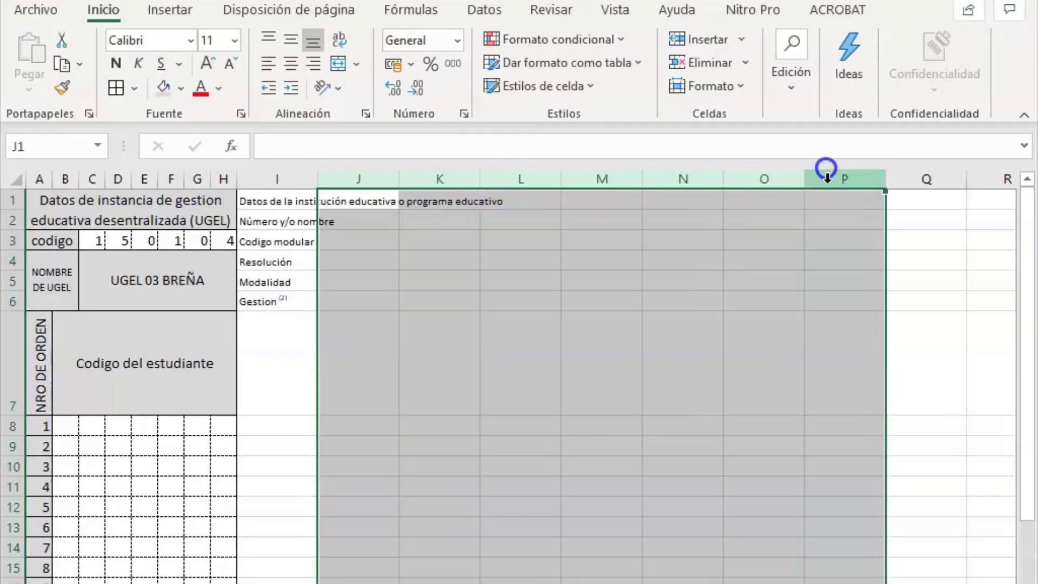
right_click(826, 176)
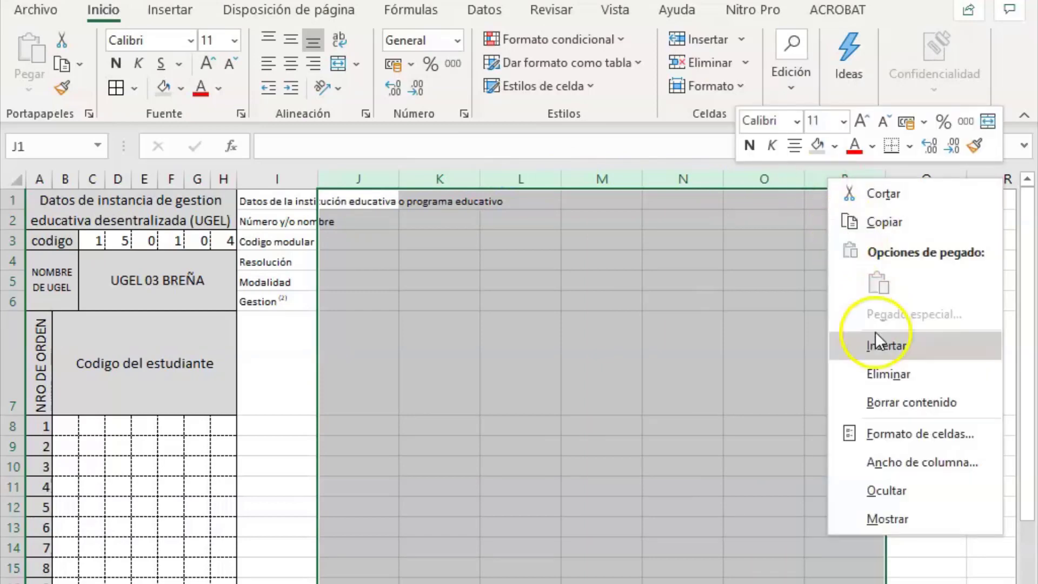
click(898, 459)
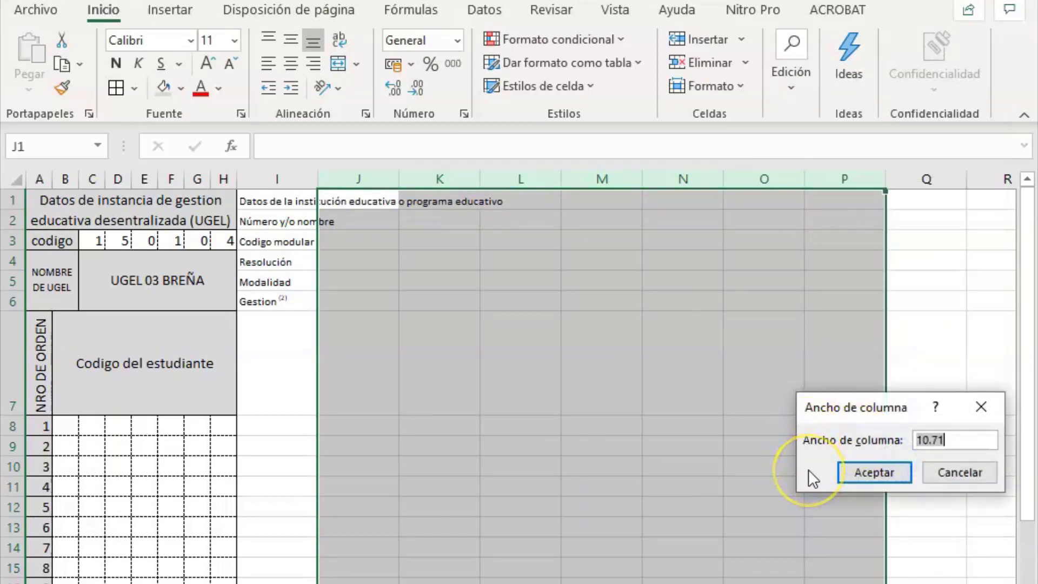
text(2)
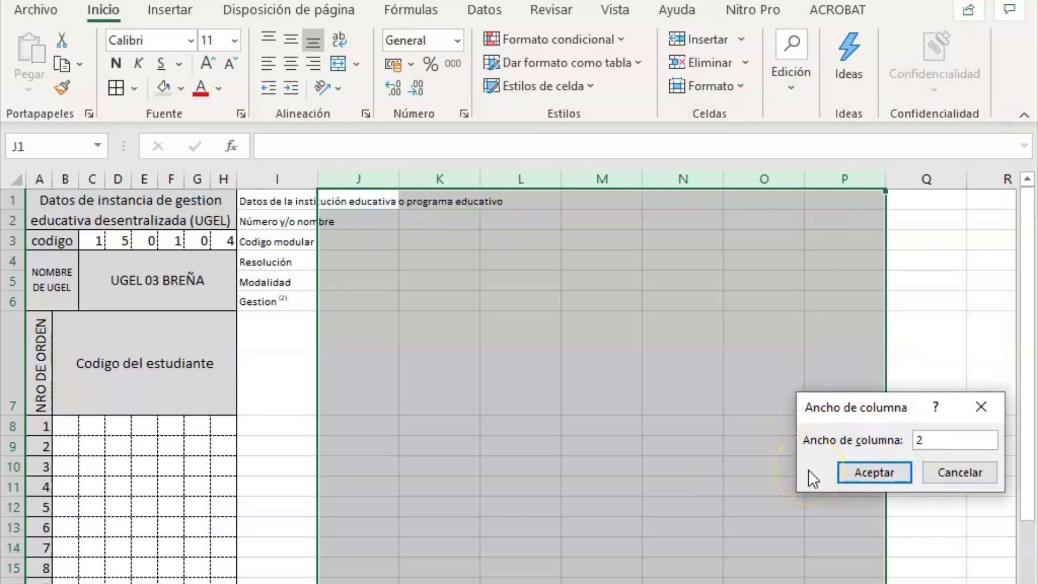
click(850, 477)
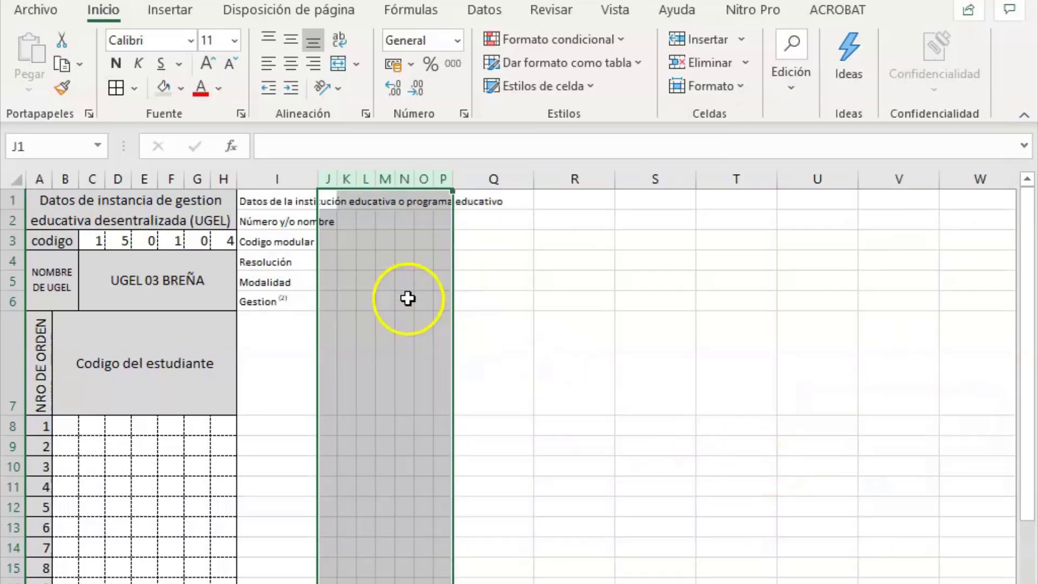
Enter the Codigo modular digits 0, 4, 6, 6, 3, 6, 7 one per cell in J3 to P3 and widen column I.
click(339, 240)
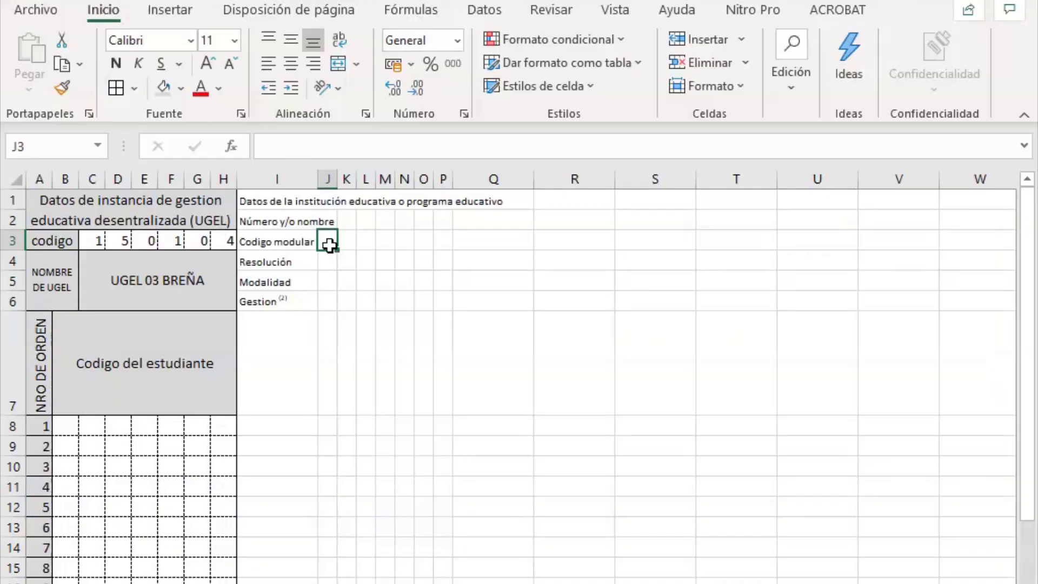
text(0)
key(Tab)
key(Tab)
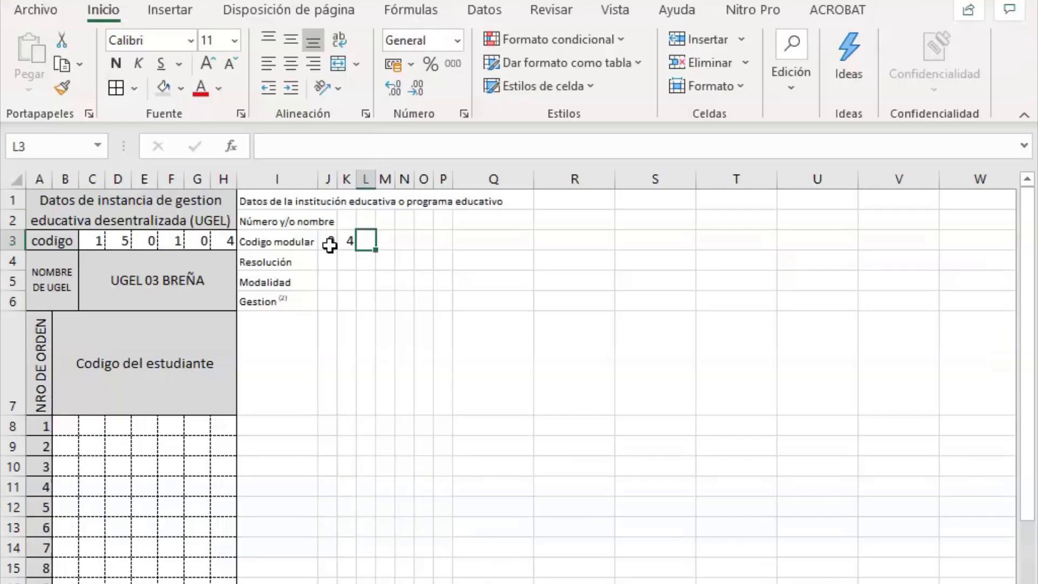
text(6)
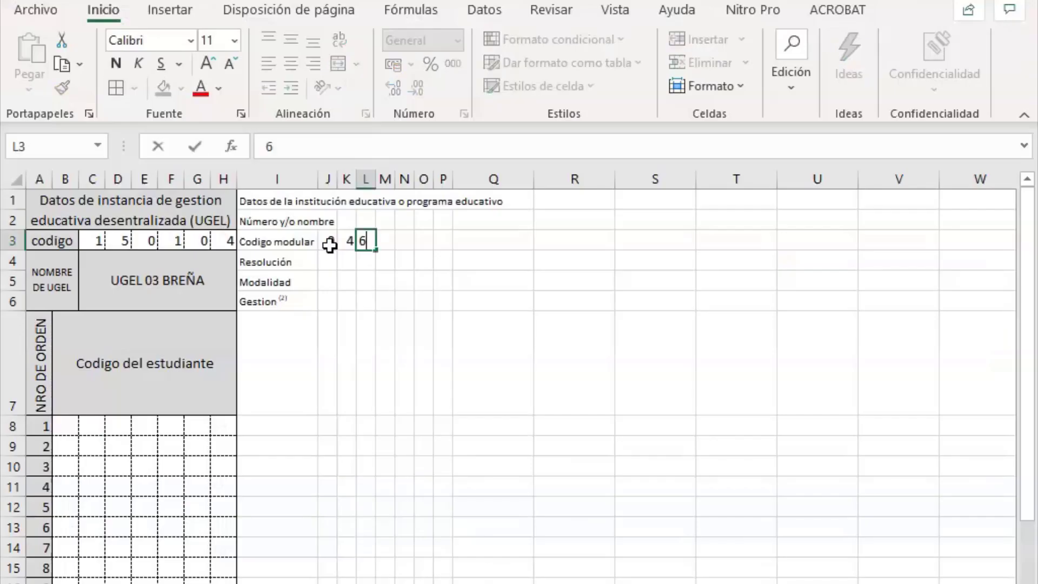
key(Tab)
text(6)
key(Tab)
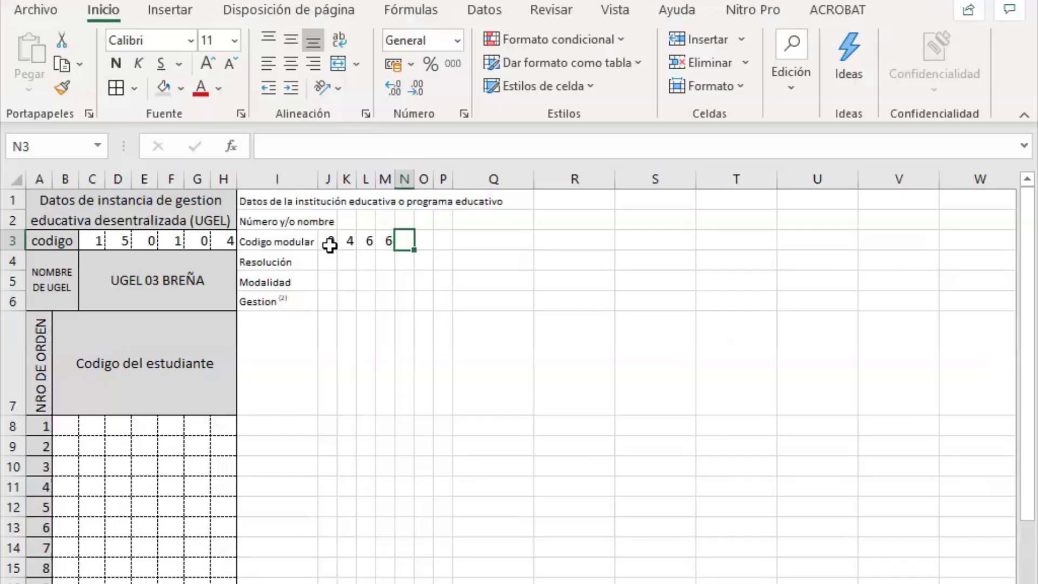
text(3)
key(Tab)
text(6)
key(Tab)
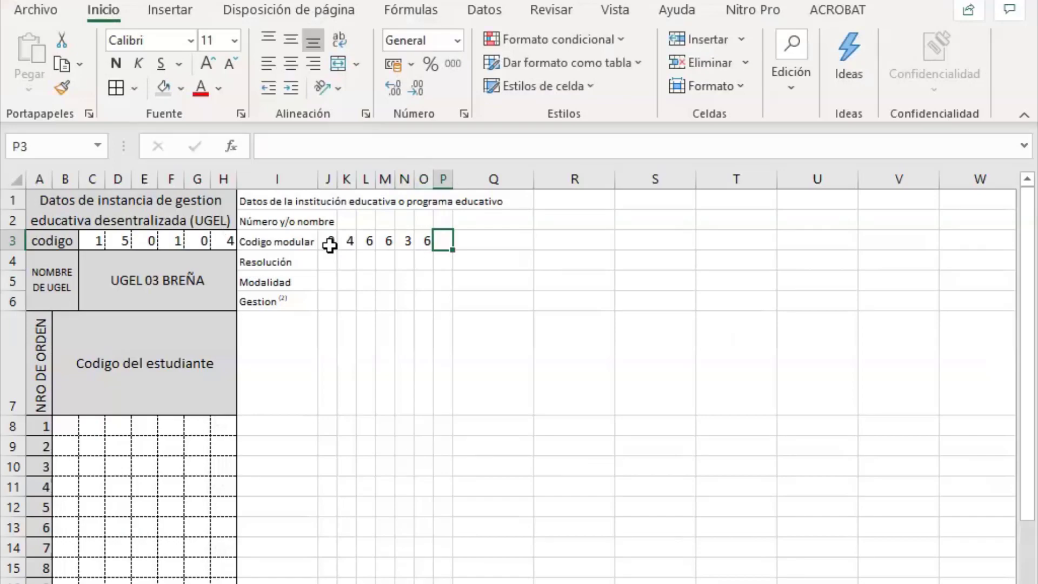
text(7)
click(480, 239)
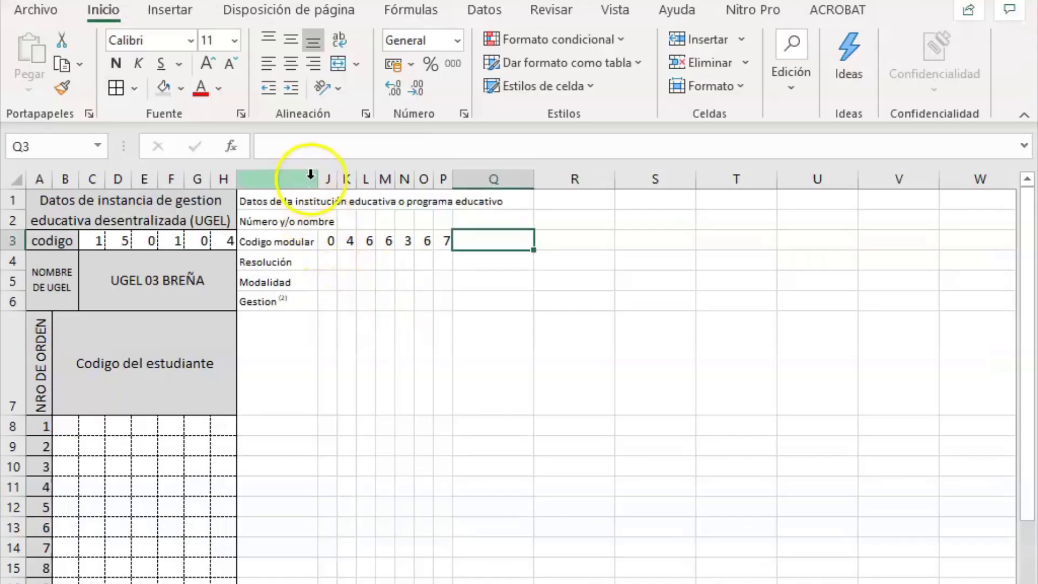
drag(317, 178, 342, 179)
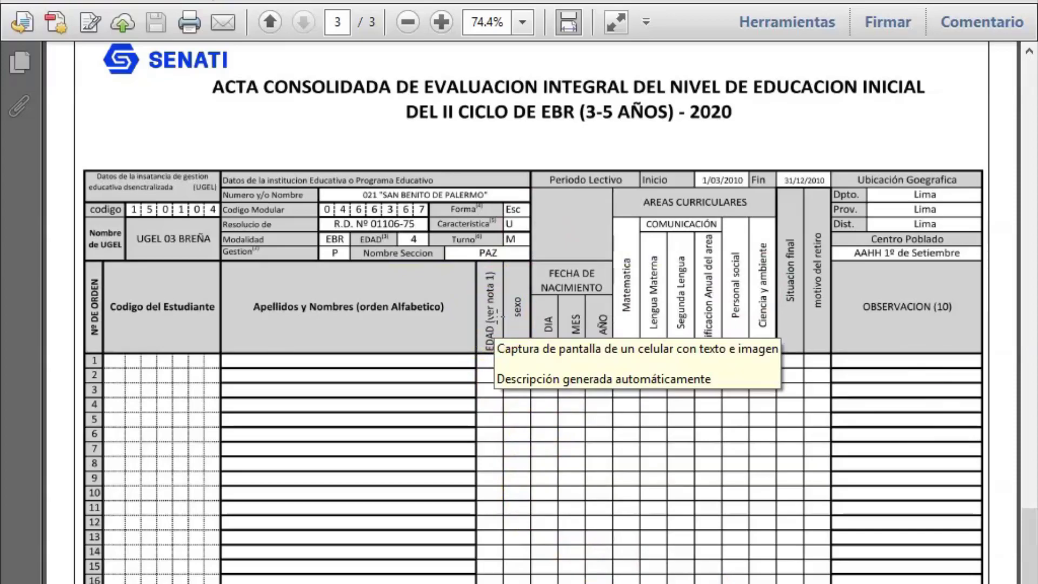
Return to the Excel sheet and enter the label "Forma" in Q3.
key(alt+Tab)
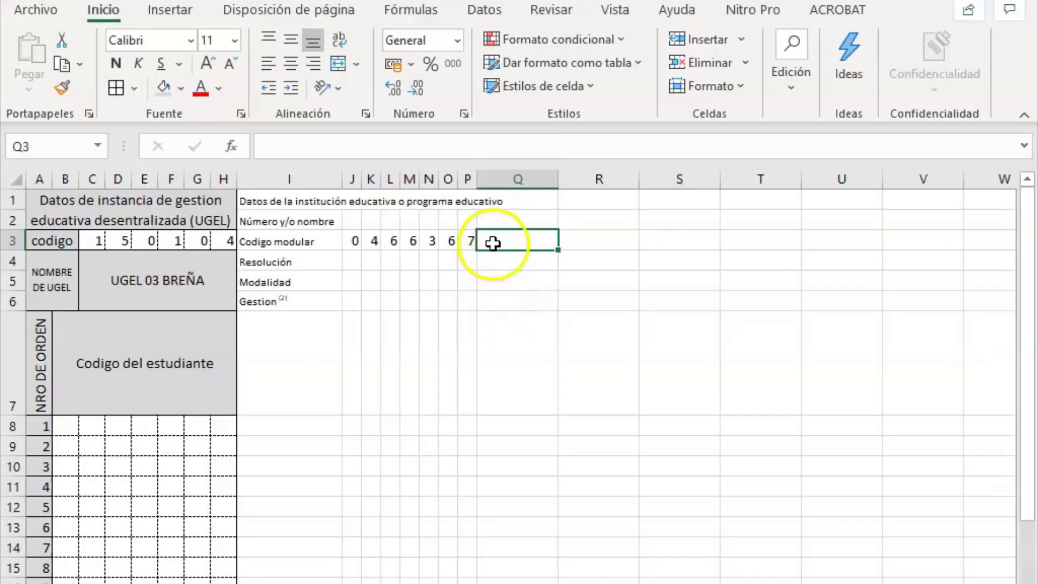
text(F)
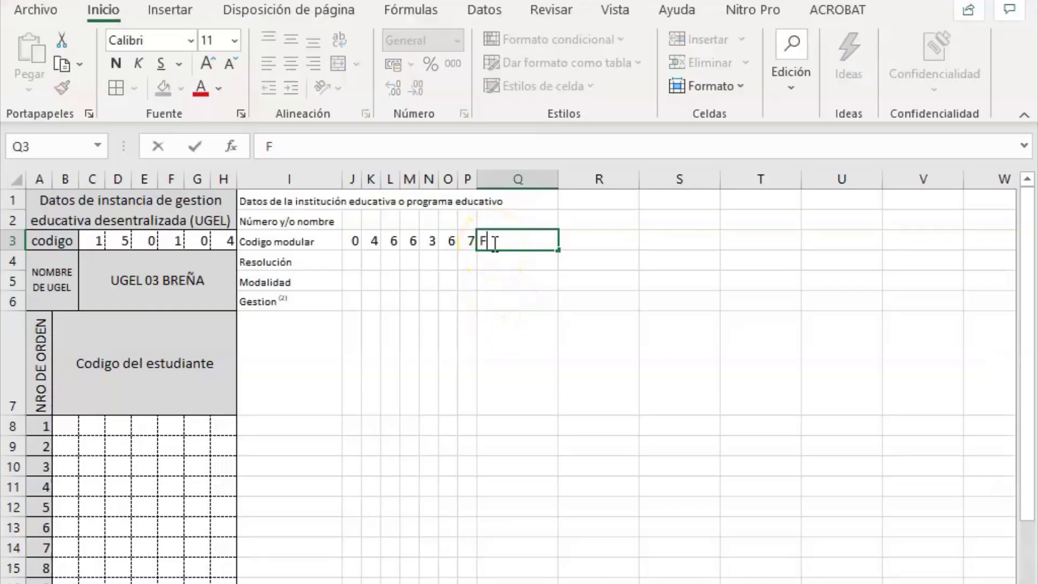
text(orma)
key(Return)
Check the enlarged PDF form and append the note reference "(4)" to the Forma label in Q3.
key(alt+Tab)
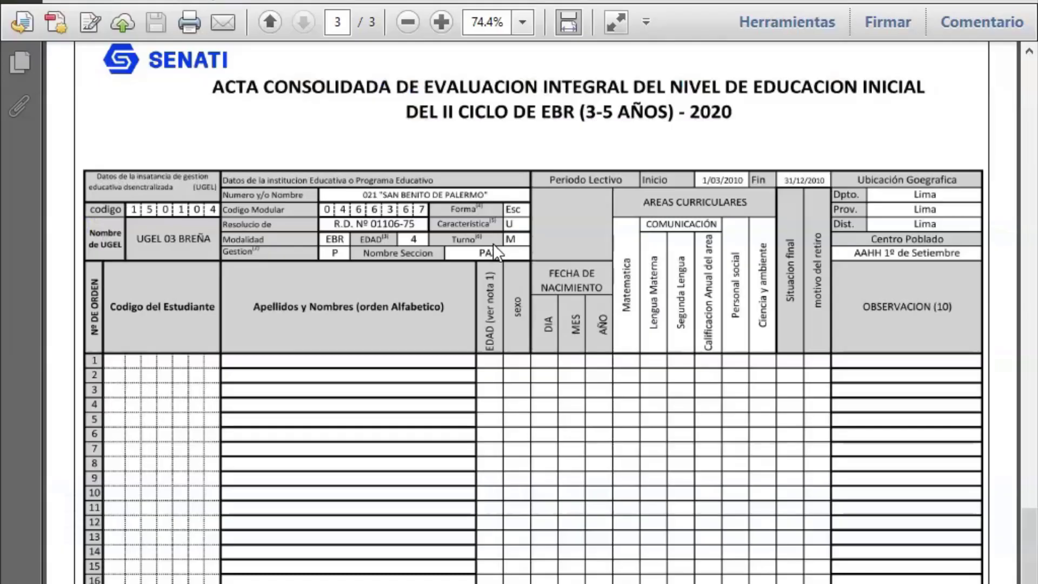
key(alt+Tab)
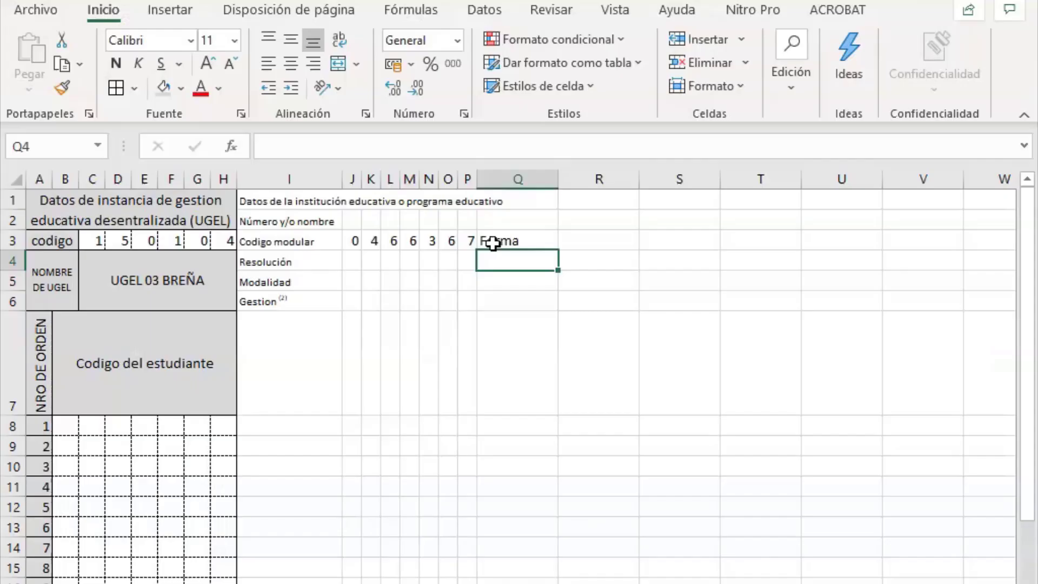
key(alt+Tab)
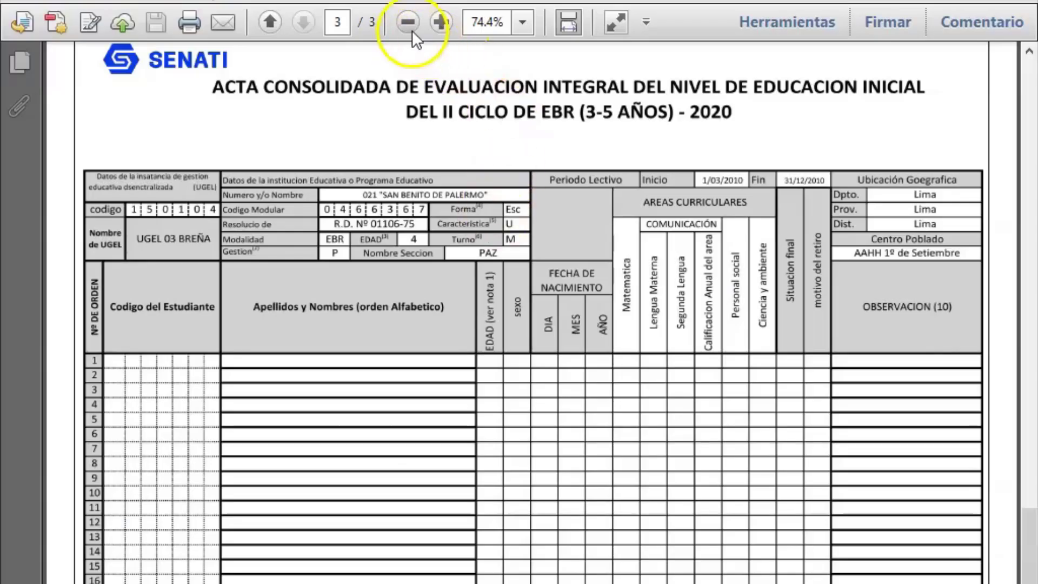
click(442, 22)
click(442, 23)
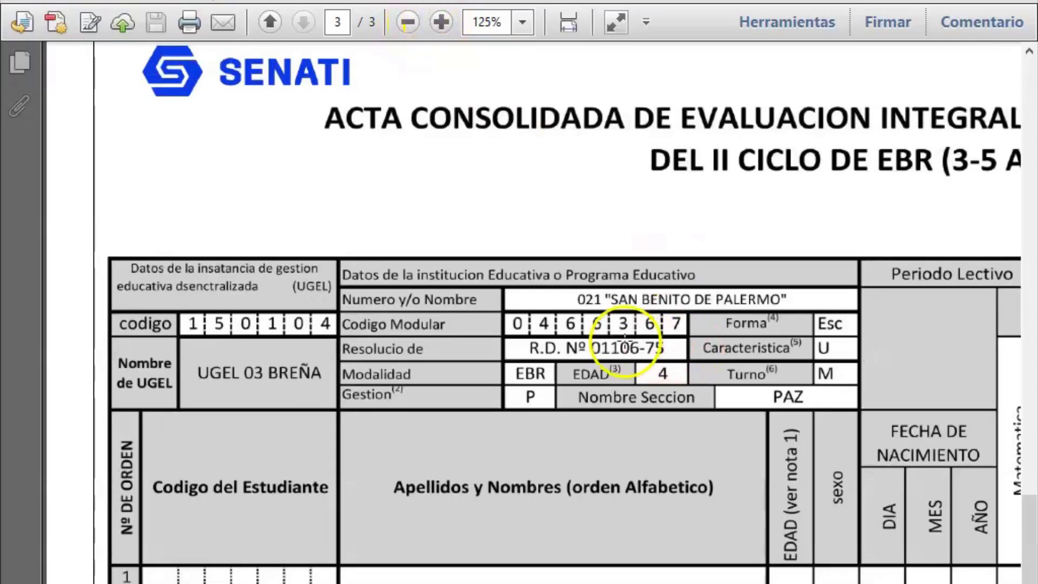
key(alt+Tab)
double_click(534, 240)
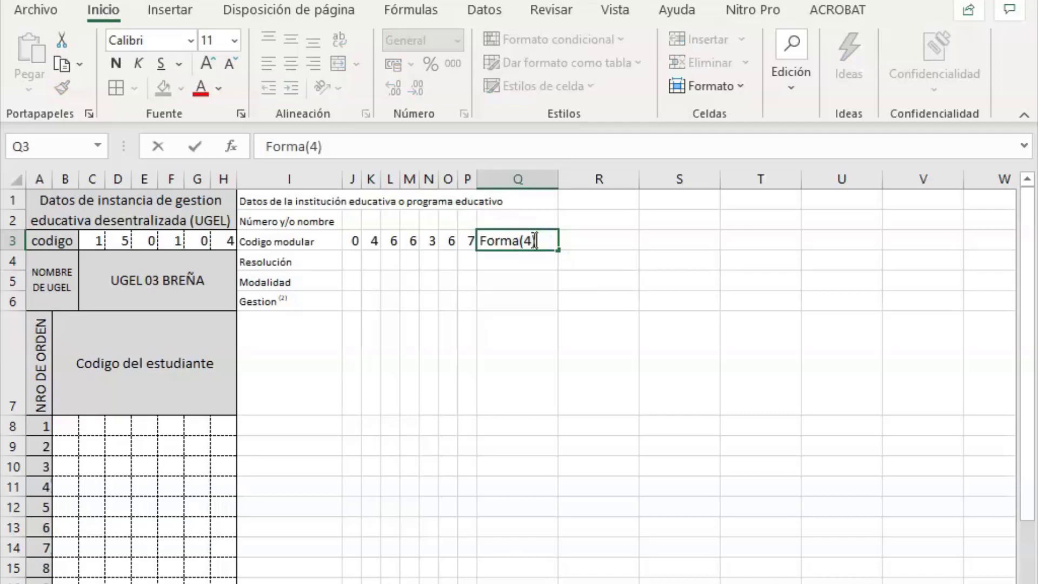
text((4))
key(Return)
Check the label below Forma in the PDF form and enter "Caracteristica(5)" in Q4.
key(alt+Tab)
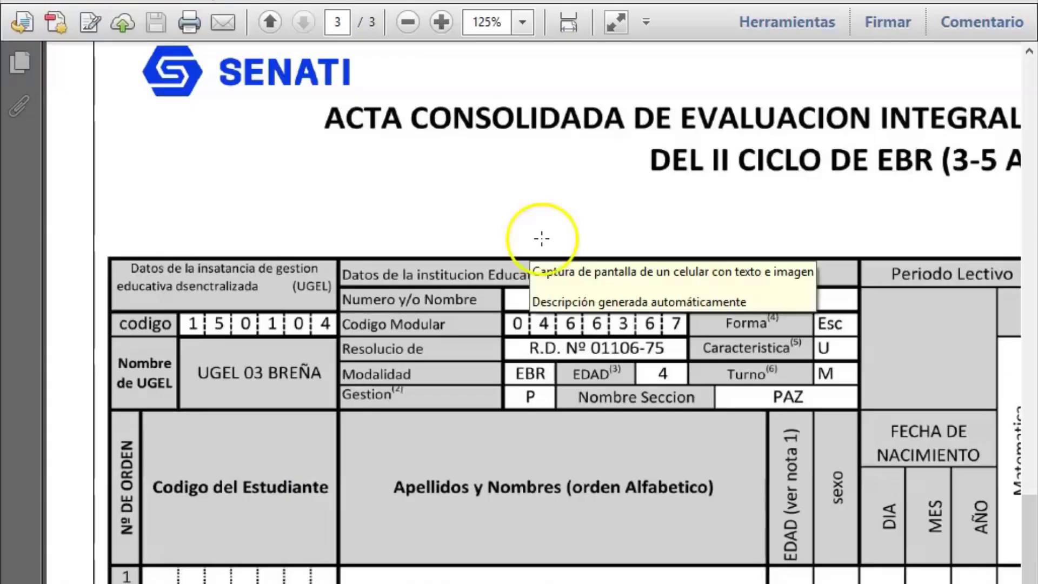
click(728, 388)
key(alt+Tab)
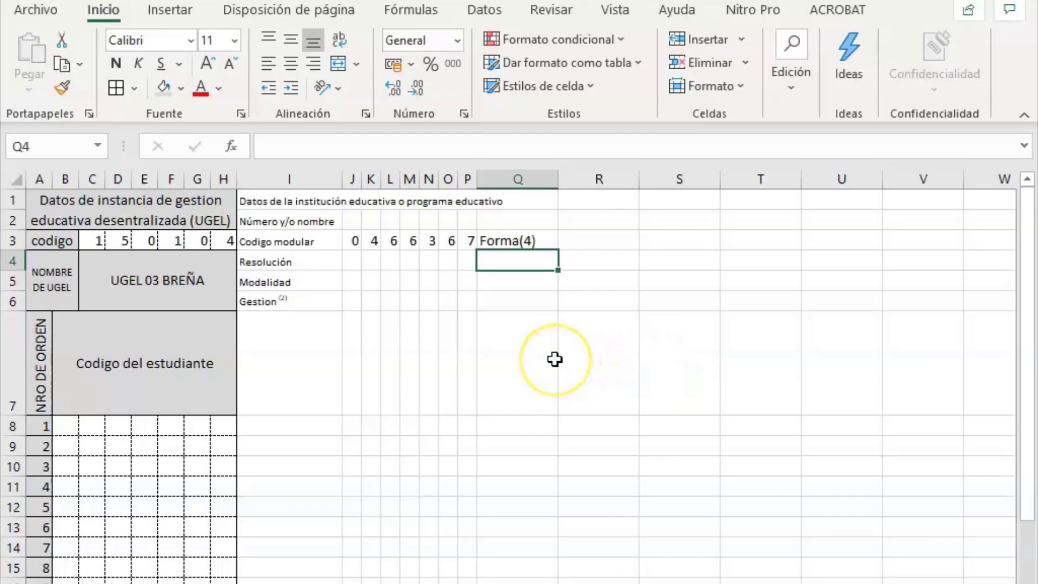
text(Caracteristi)
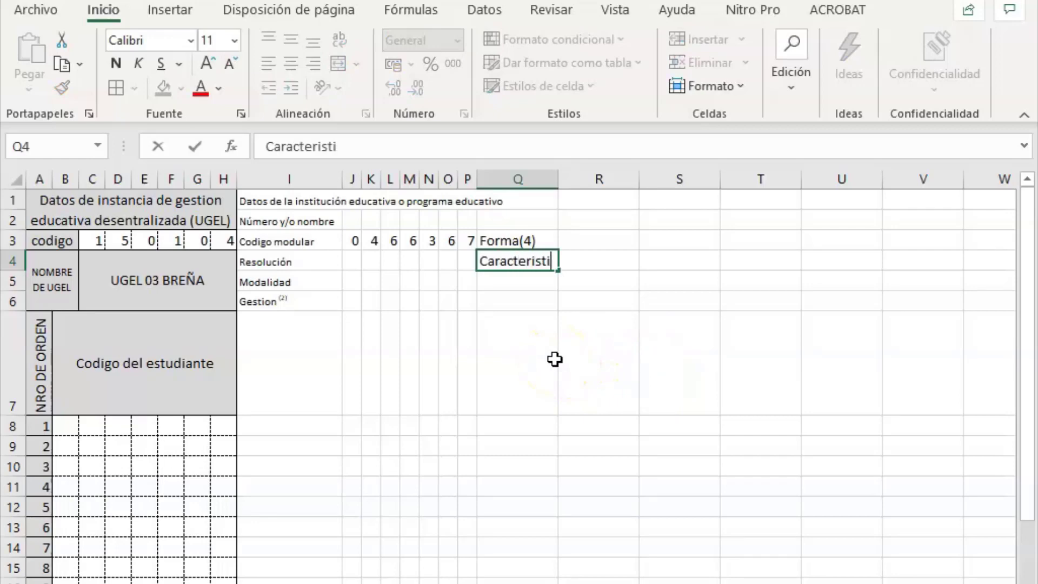
text(ca)
key(Return)
key(alt+Tab)
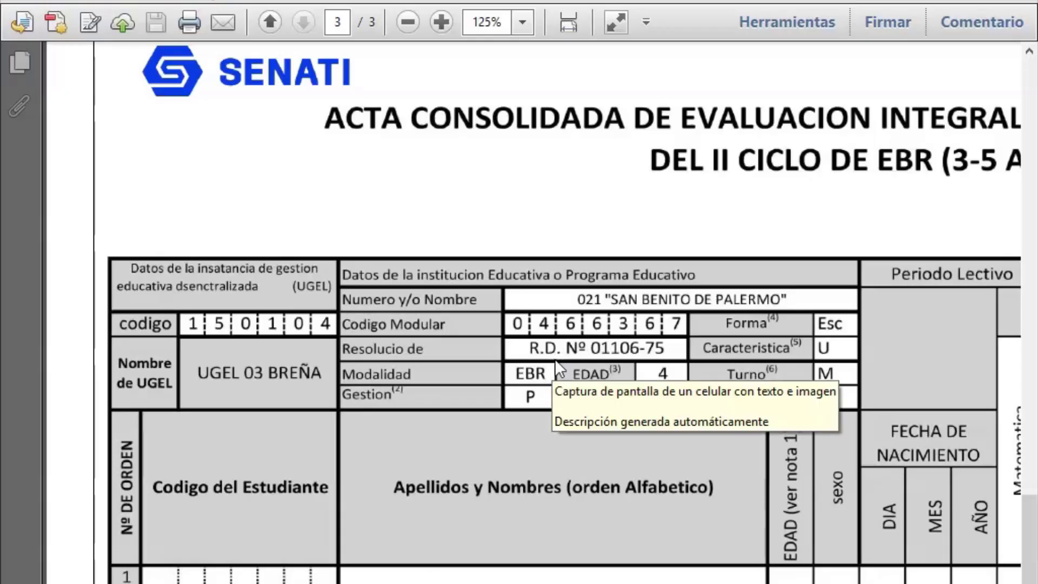
key(alt+Tab)
double_click(538, 263)
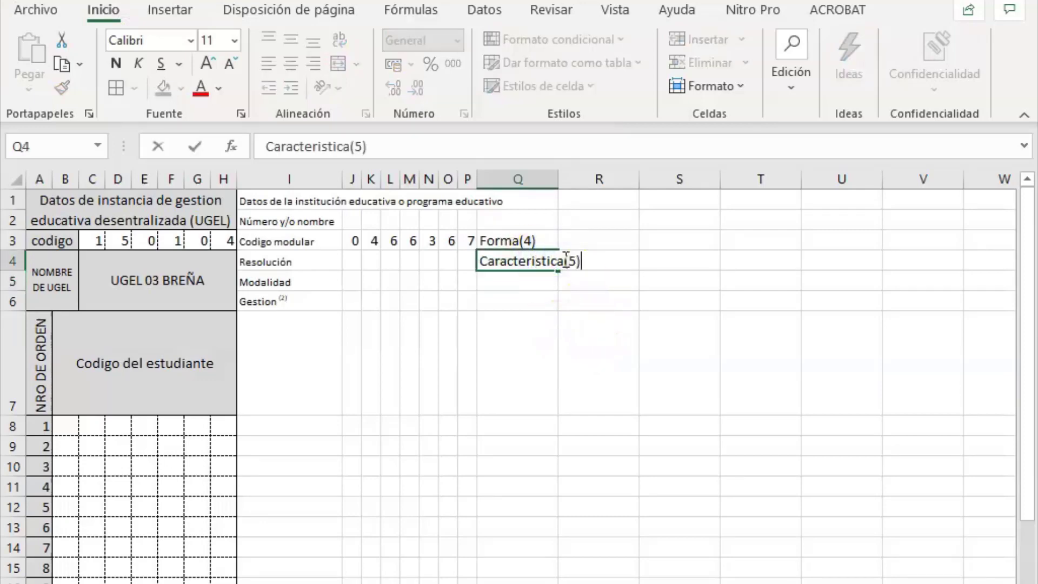
key(Return)
Check the next label in the PDF form and enter "Turno (6)" in Q5.
key(alt+Tab)
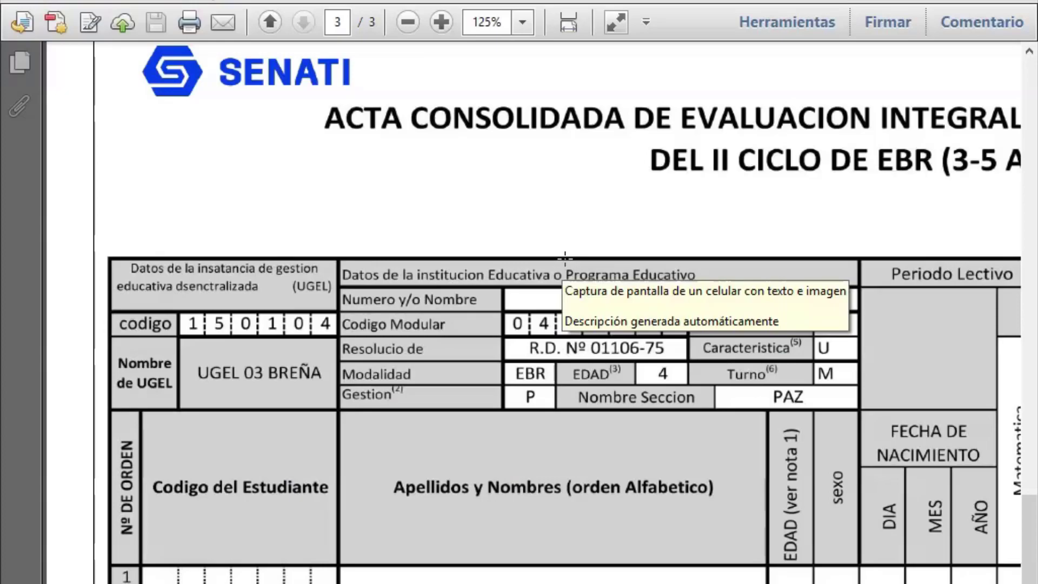
key(alt+Tab)
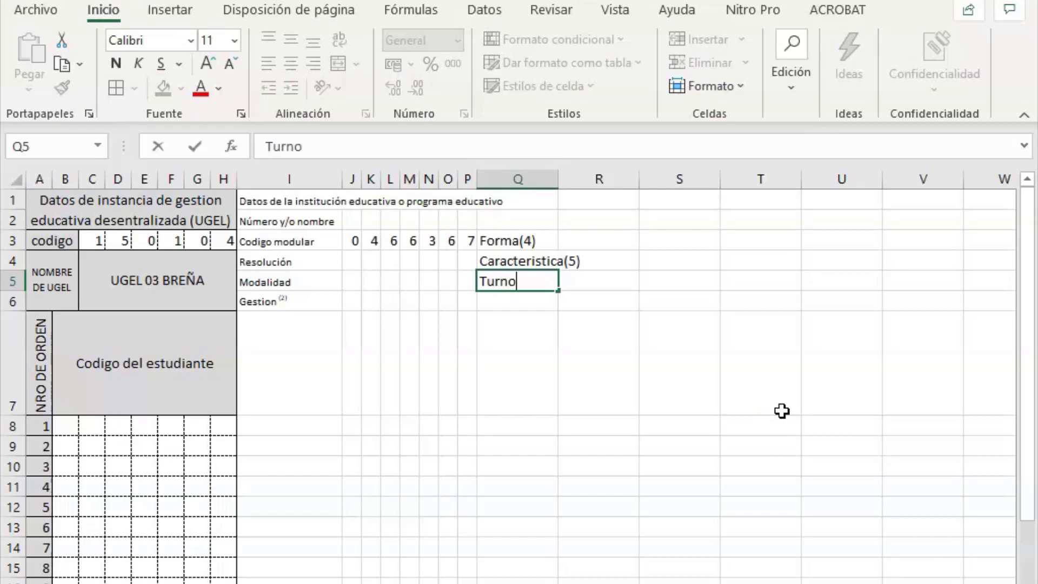
key(alt+Tab)
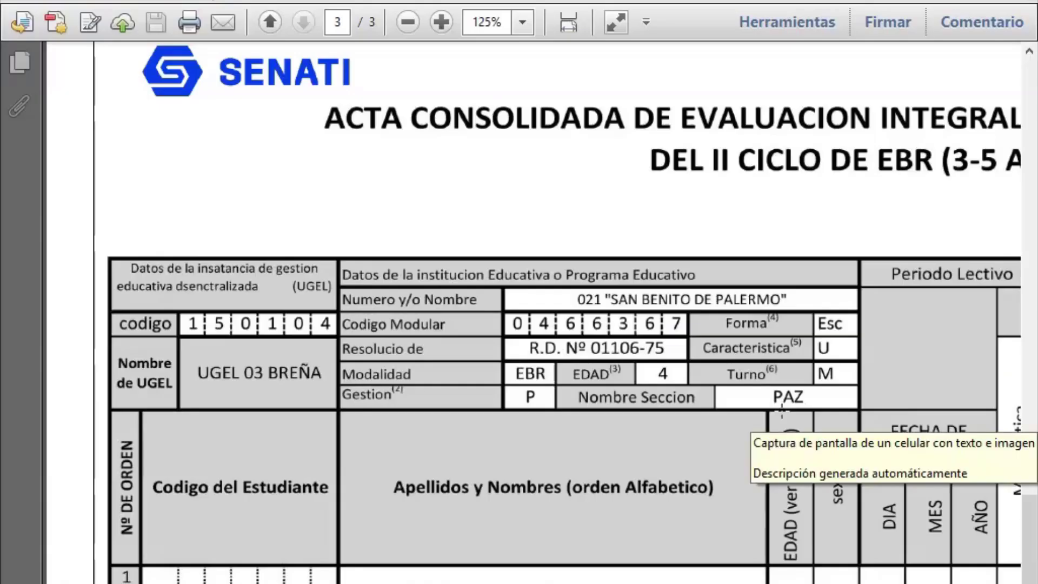
key(alt+Tab)
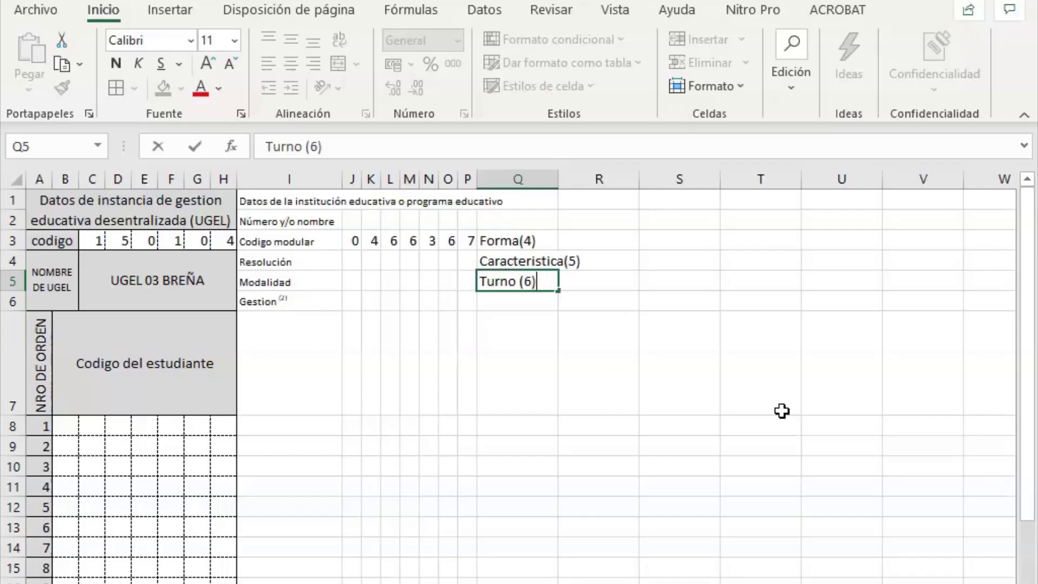
key(Return)
Review the PDF form's institution block and reduce the font size of Q3 to Q6 to 9.
key(alt+Tab)
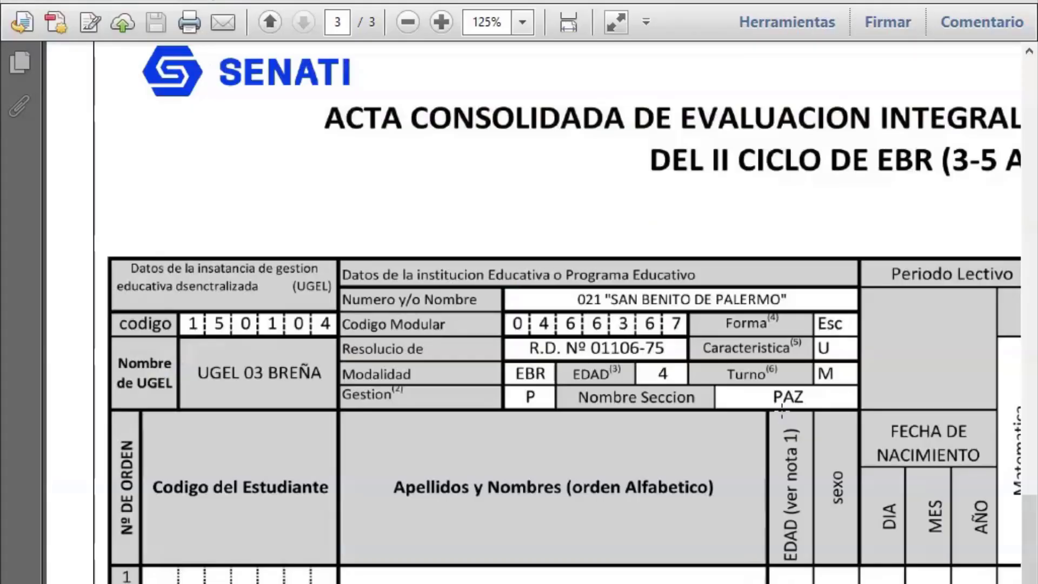
key(alt+Tab)
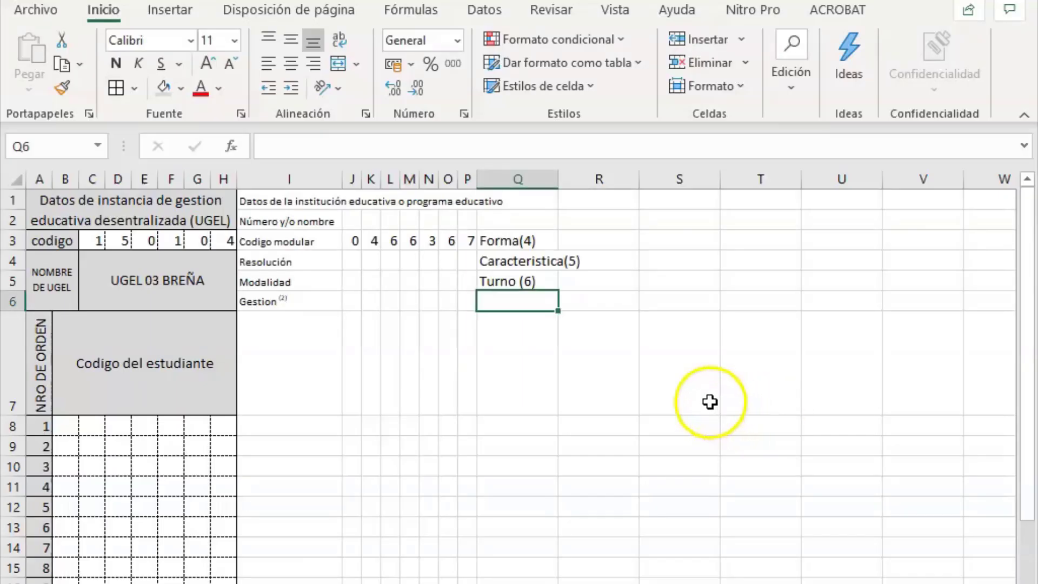
drag(495, 240, 508, 292)
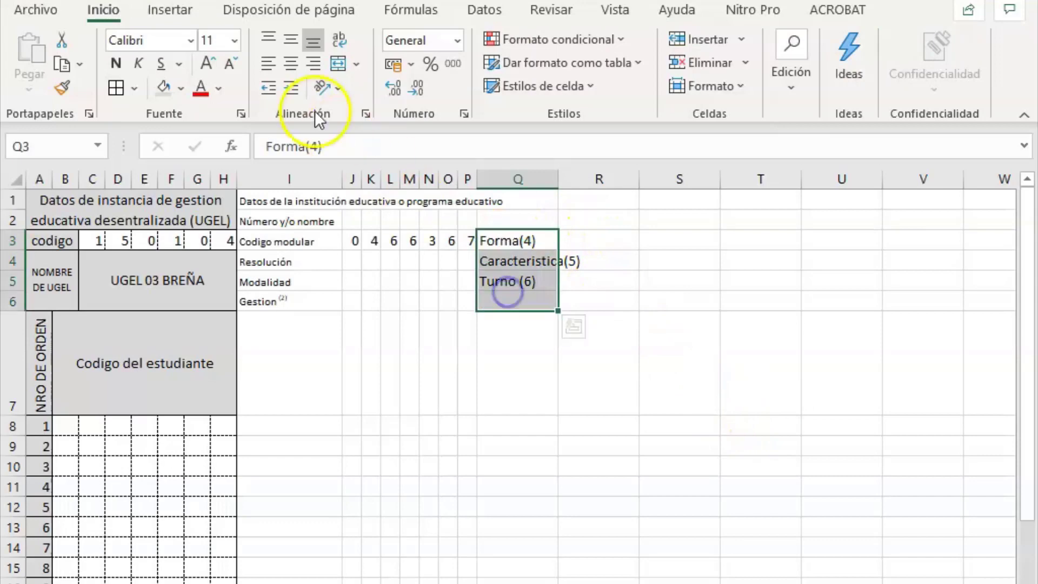
click(231, 64)
click(231, 64)
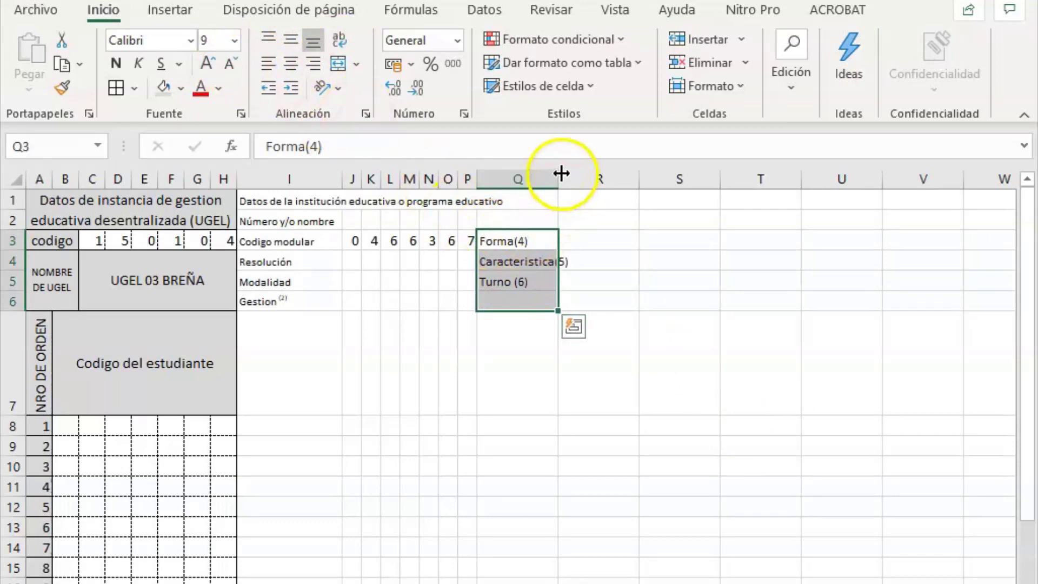
Compare with the PDF form and widen column Q to fit the Caracteristica(5) label.
key(alt+Tab)
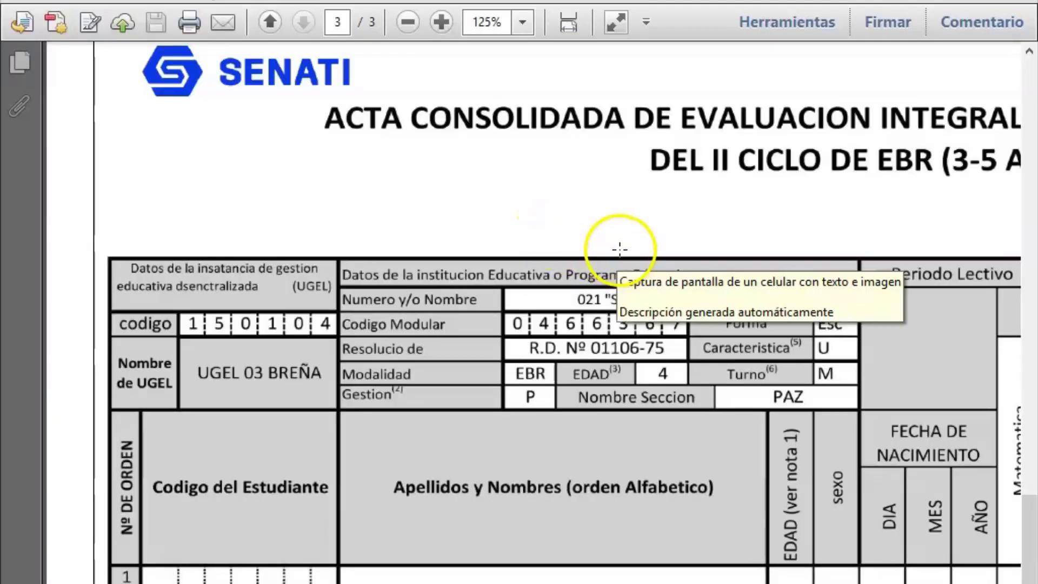
key(alt+Tab)
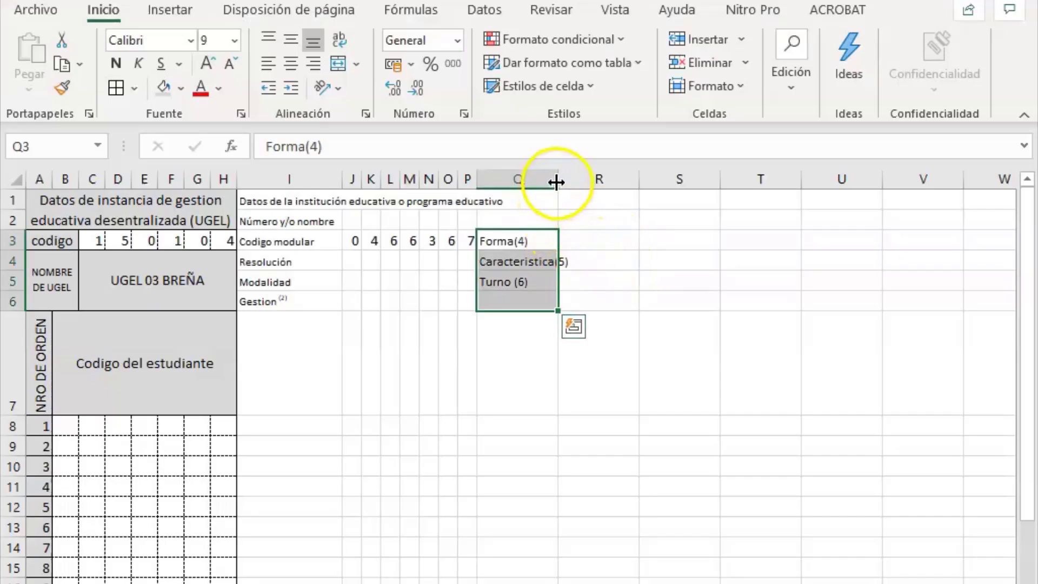
drag(558, 179, 571, 181)
Format the "(4)" in the Forma label in Q3 as subscript.
click(556, 233)
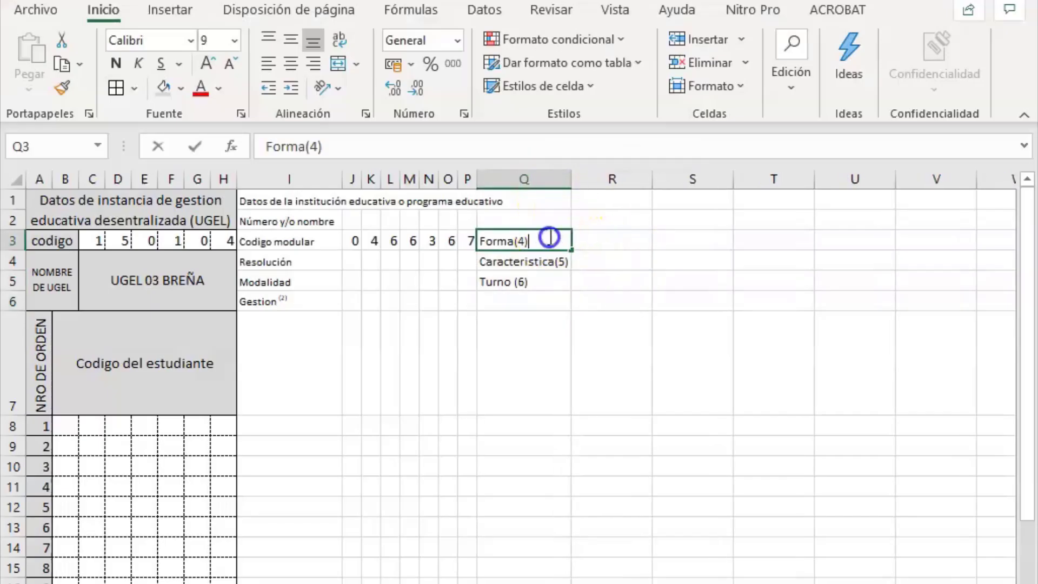
double_click(549, 237)
drag(514, 239, 528, 240)
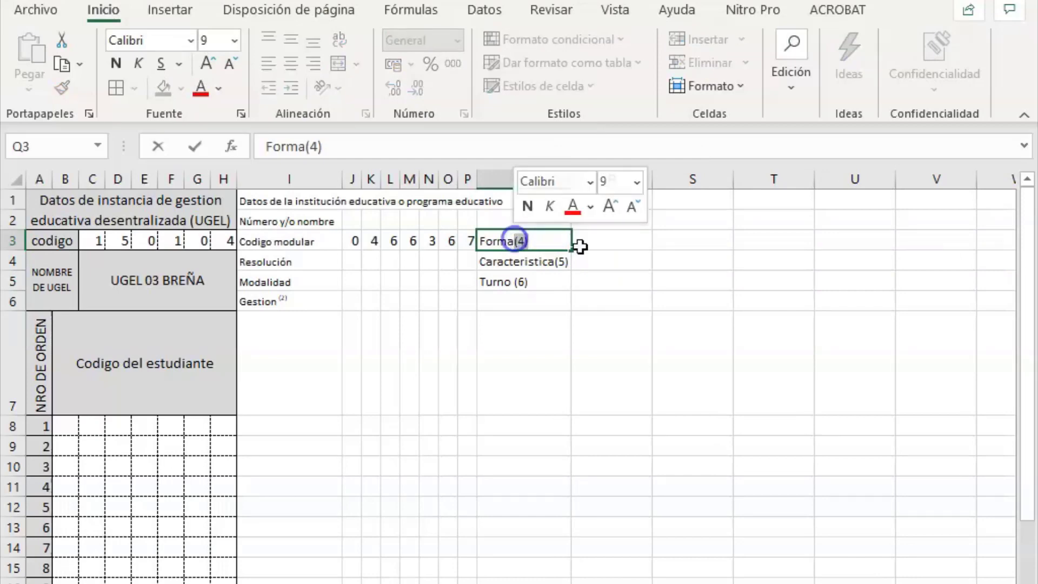
click(241, 114)
click(302, 373)
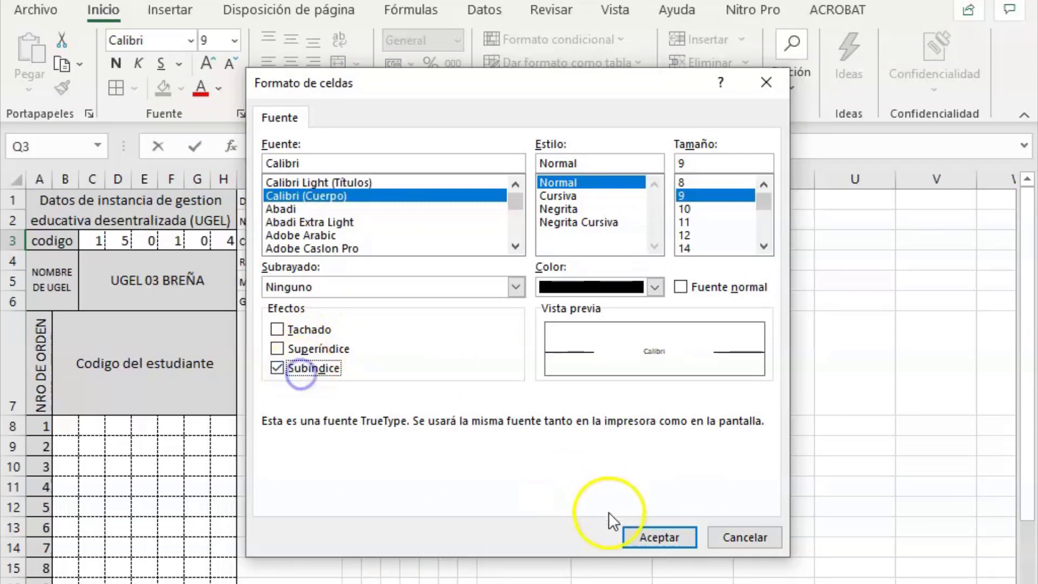
click(659, 537)
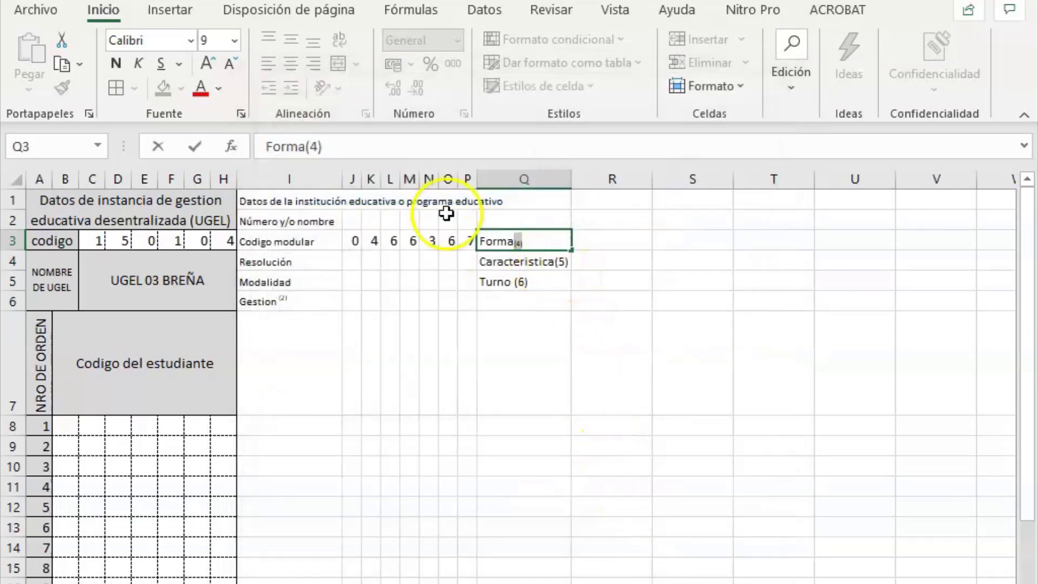
Remove the subscript effect from the "(4)" in the Forma label in Q3 and format it as superscript.
click(241, 114)
click(281, 367)
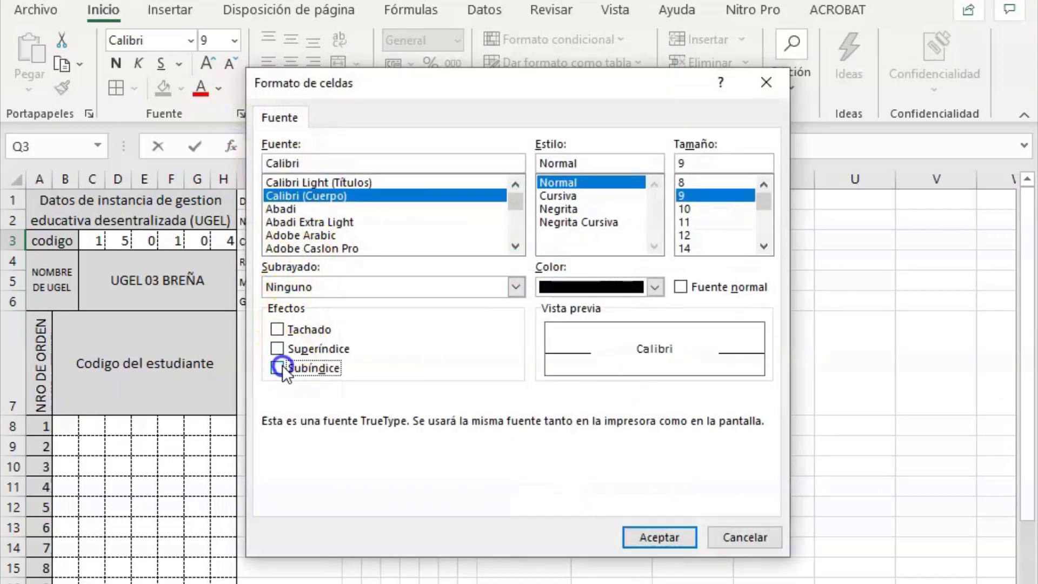
click(278, 349)
click(654, 533)
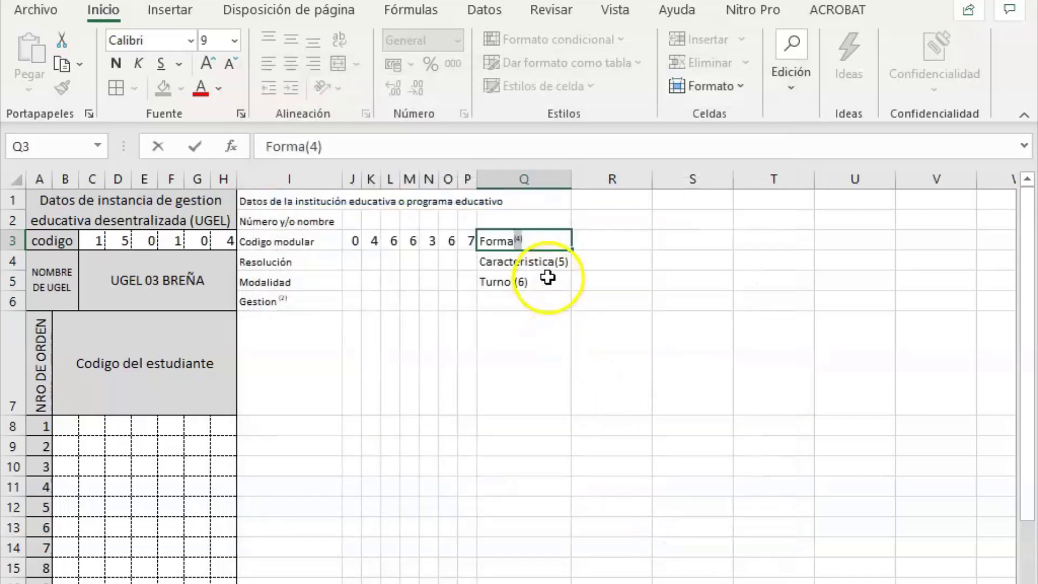
Format the "(5)" in the Caracteristica label in Q4 as superscript.
click(556, 258)
double_click(554, 262)
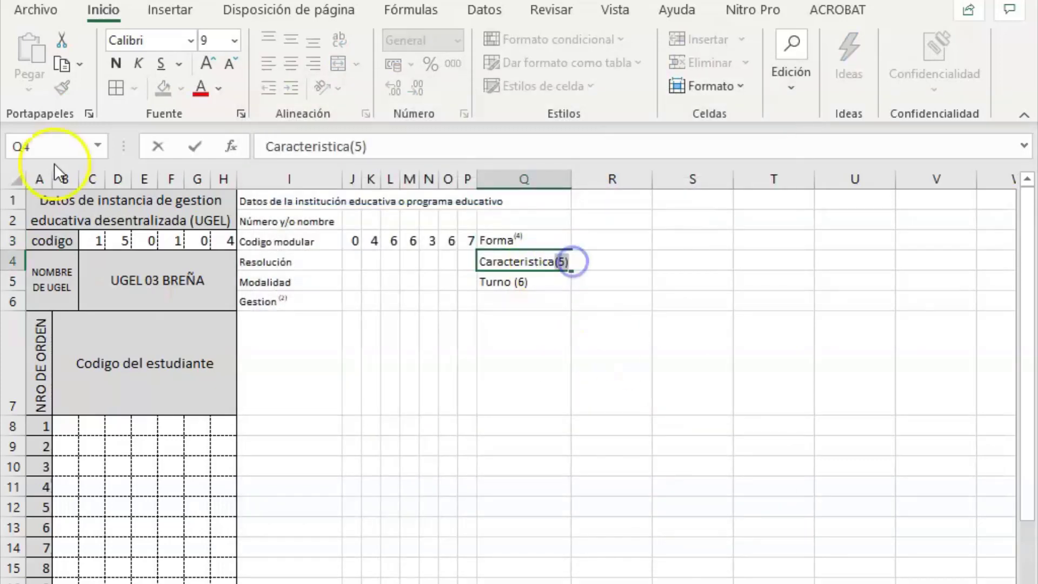
click(241, 114)
click(281, 349)
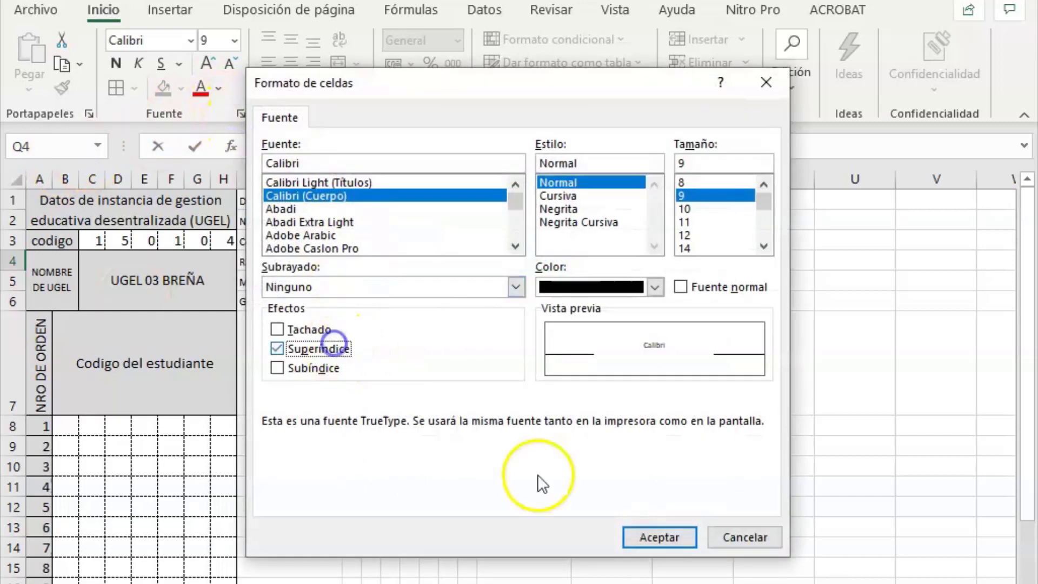
click(659, 537)
Format the "(6)" in the Turno label in Q5 as superscript.
click(528, 279)
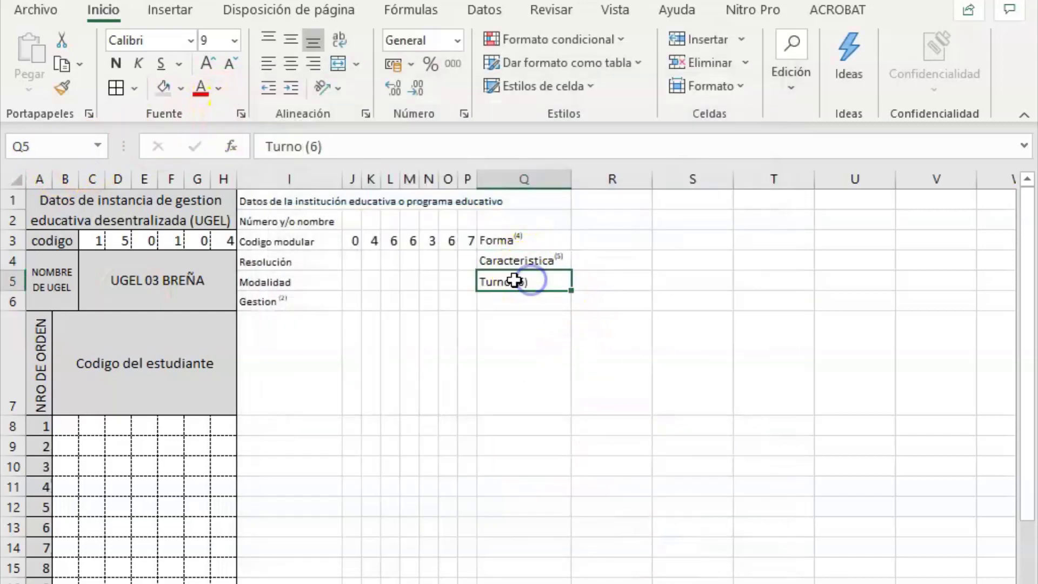
double_click(515, 281)
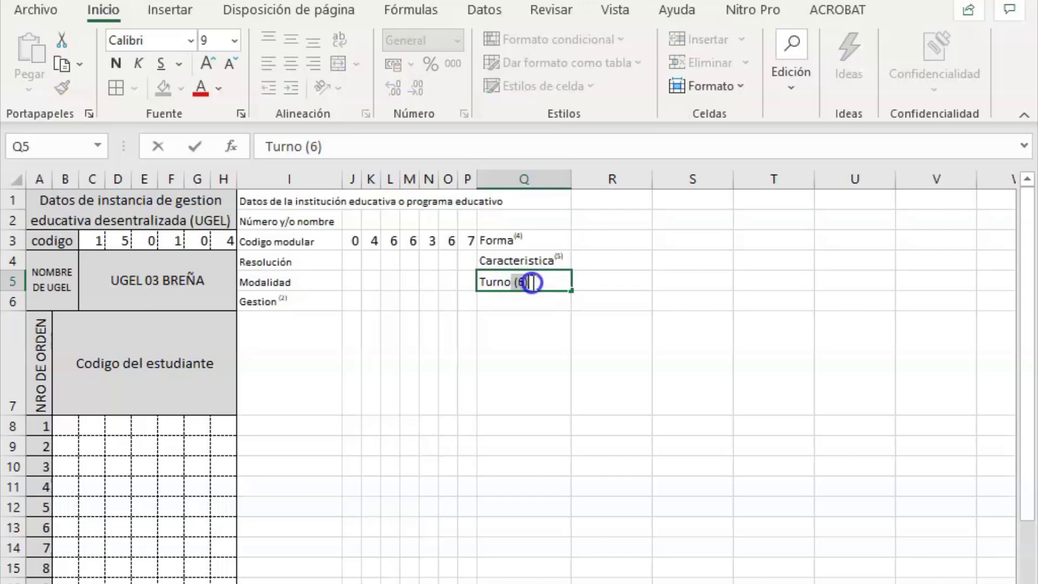
click(241, 114)
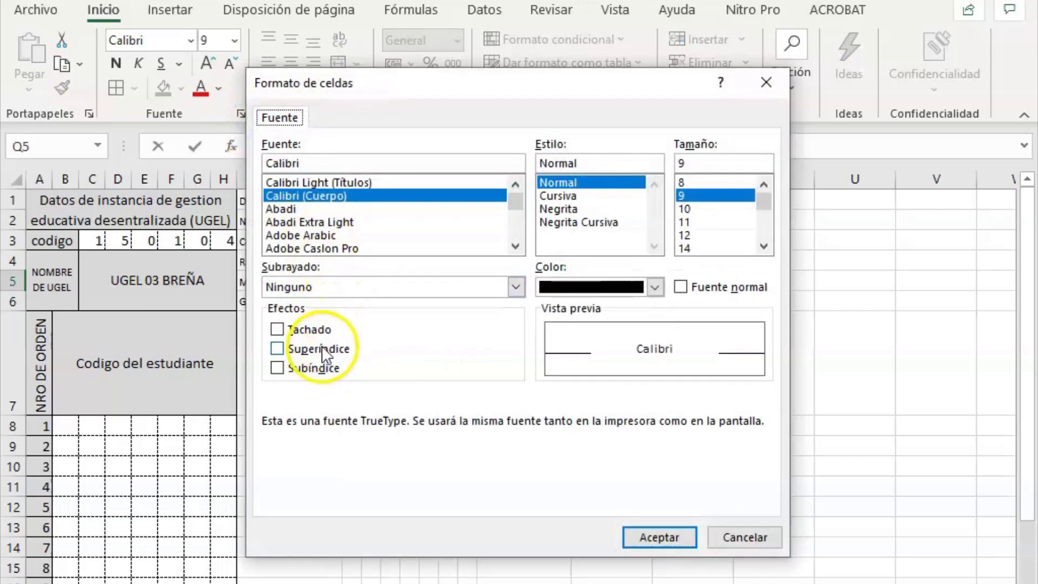
click(322, 346)
click(659, 537)
click(622, 256)
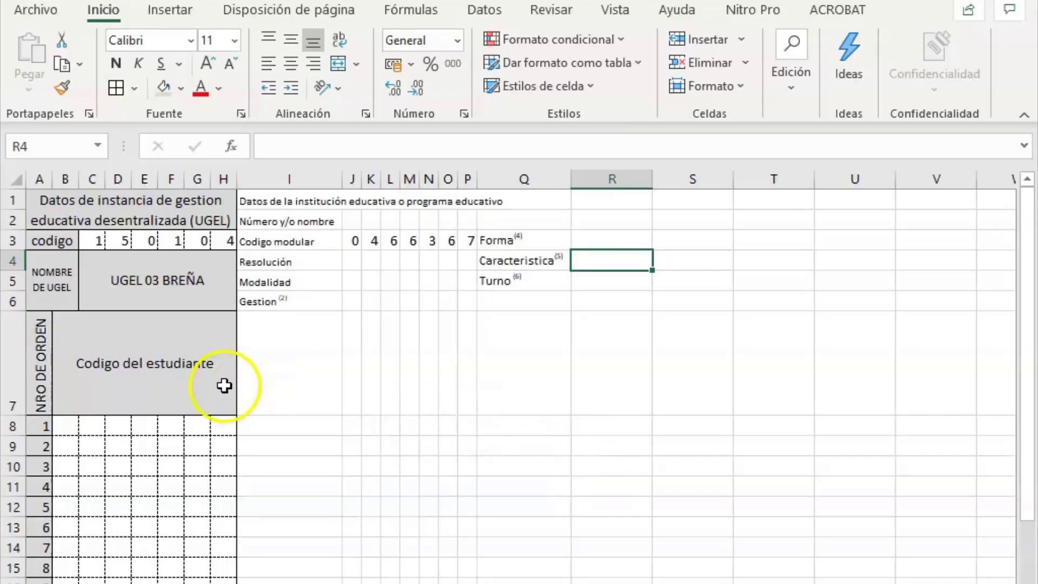
Enter the heading "Apellidos y nombres" in I7 and check the PDF form for the neighbouring column headings.
click(285, 373)
text(Apellidos y nombres)
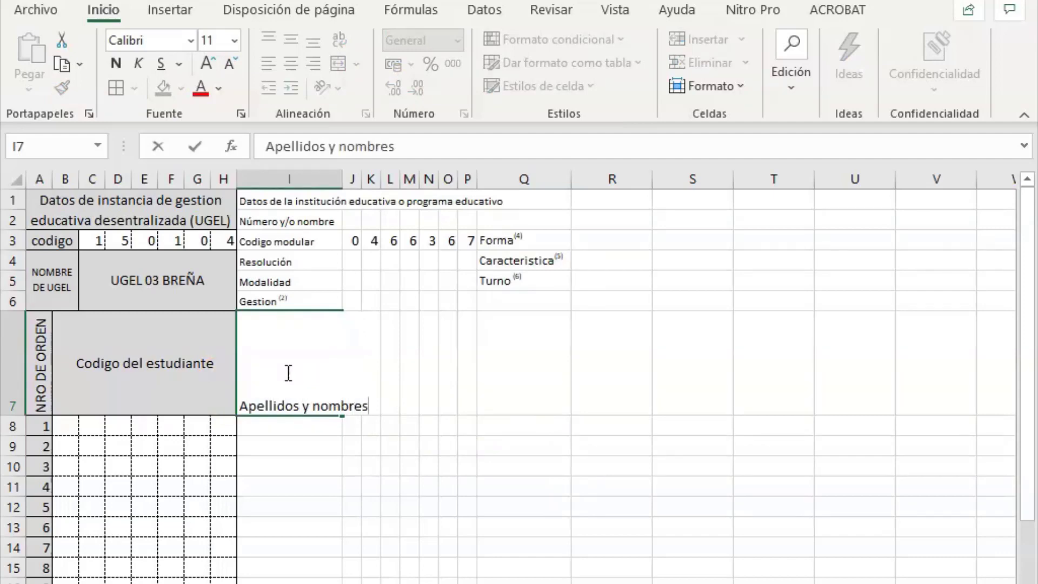
key(Return)
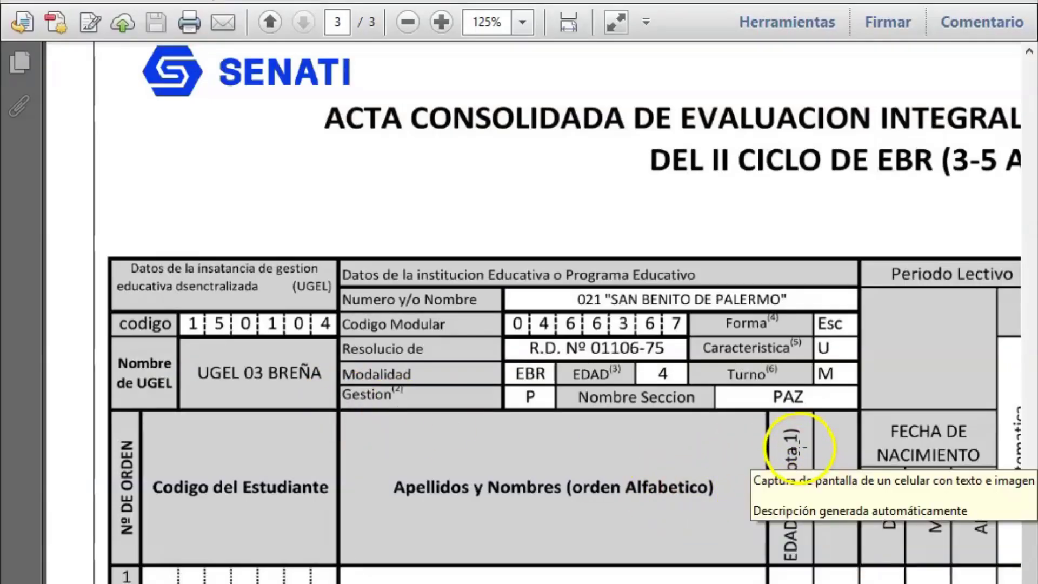
key(alt+Tab)
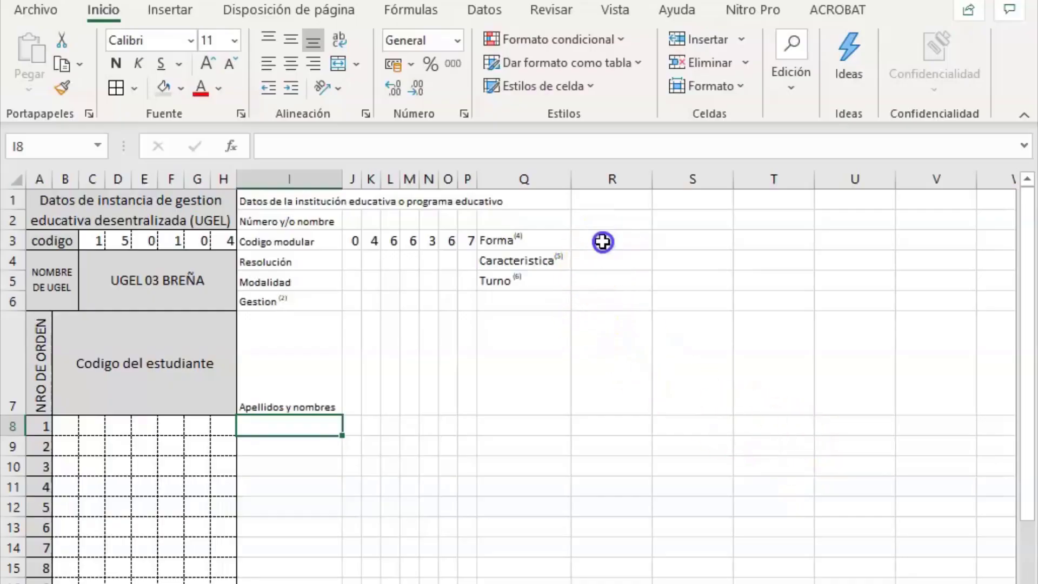
key(alt+Tab)
key(alt+Tab)
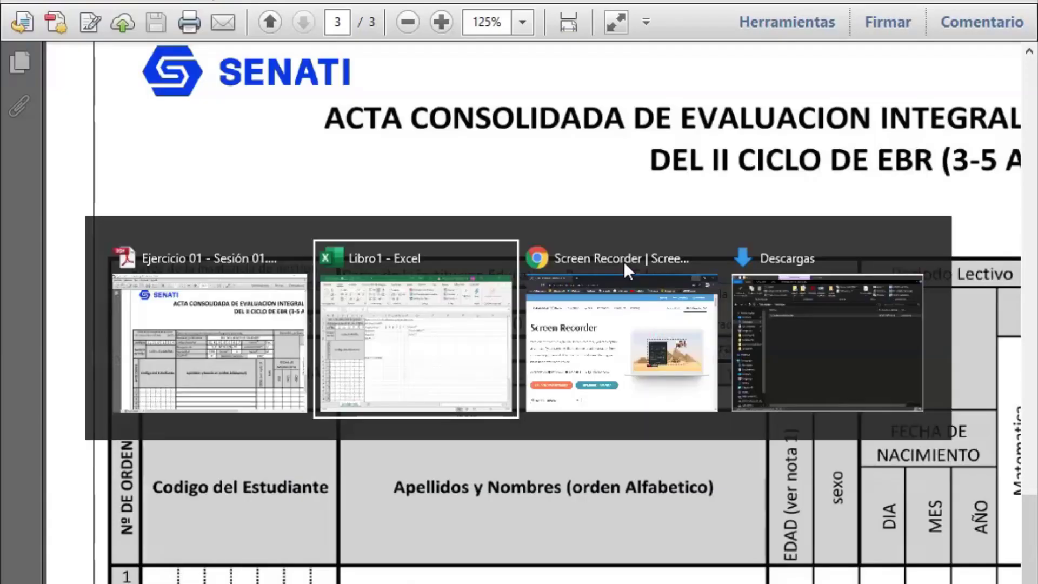
key(alt+Tab)
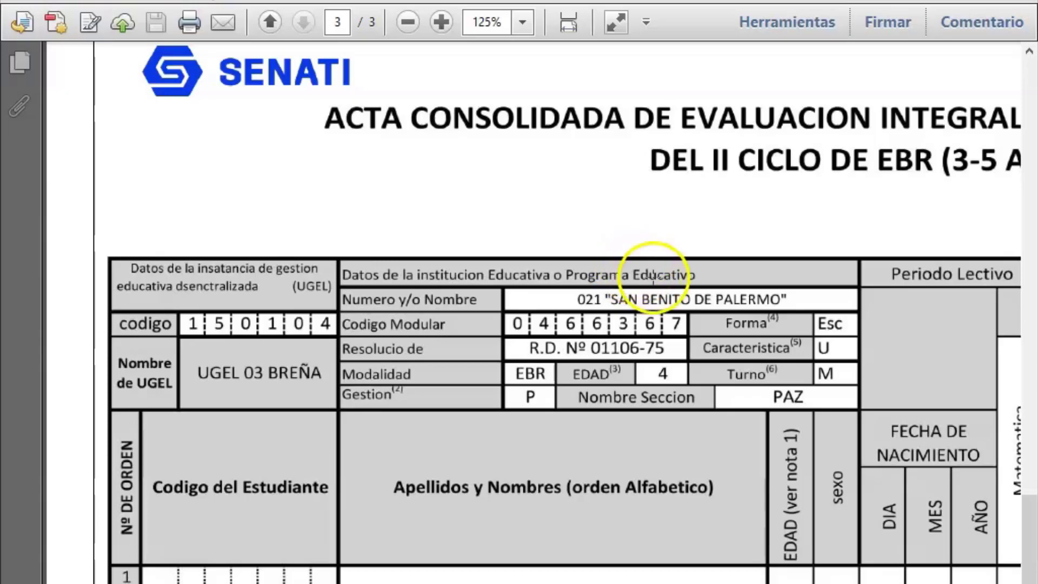
key(alt+Tab)
Enter the heading "Edad (Ver nota 1)" in R7, following the wording of the PDF form.
click(602, 365)
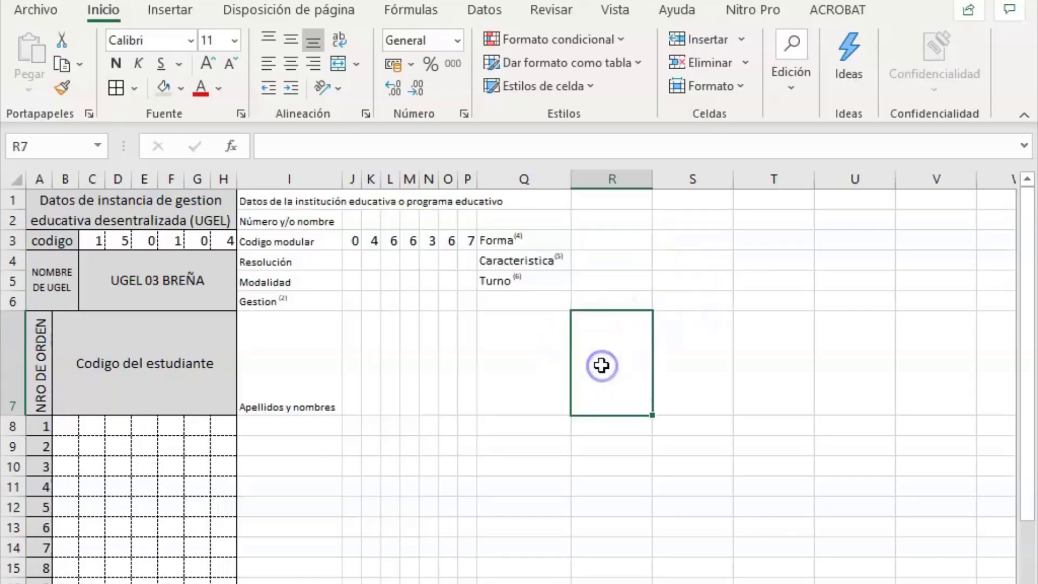
key(alt+Tab)
key(alt+Tab)
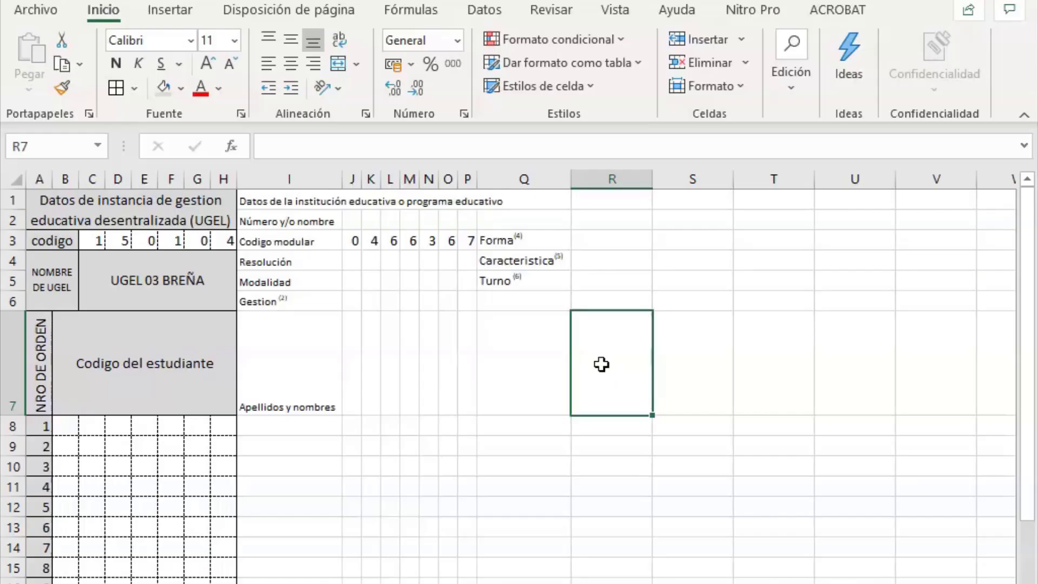
key(alt+Tab)
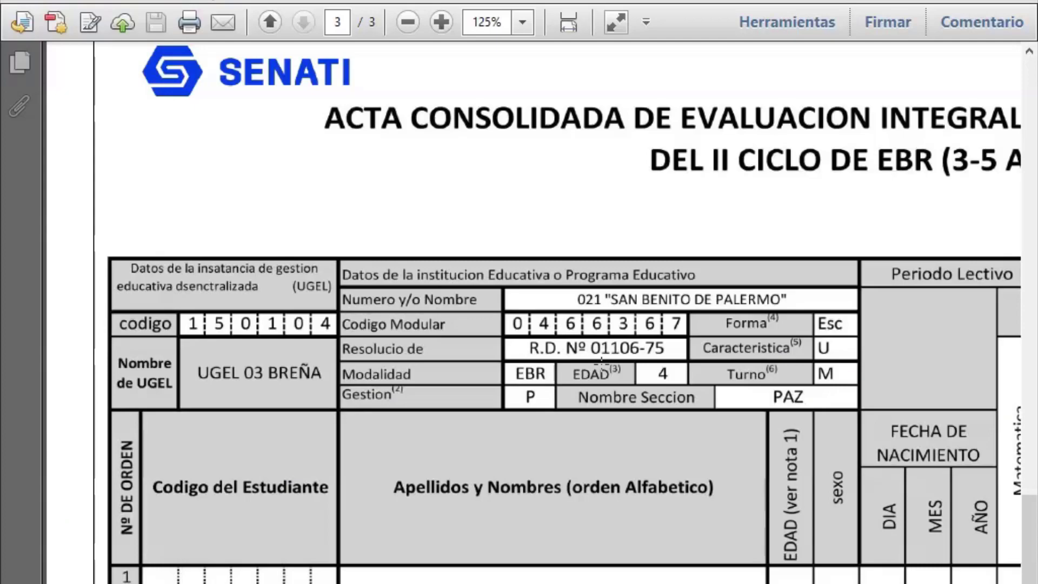
key(alt+Tab)
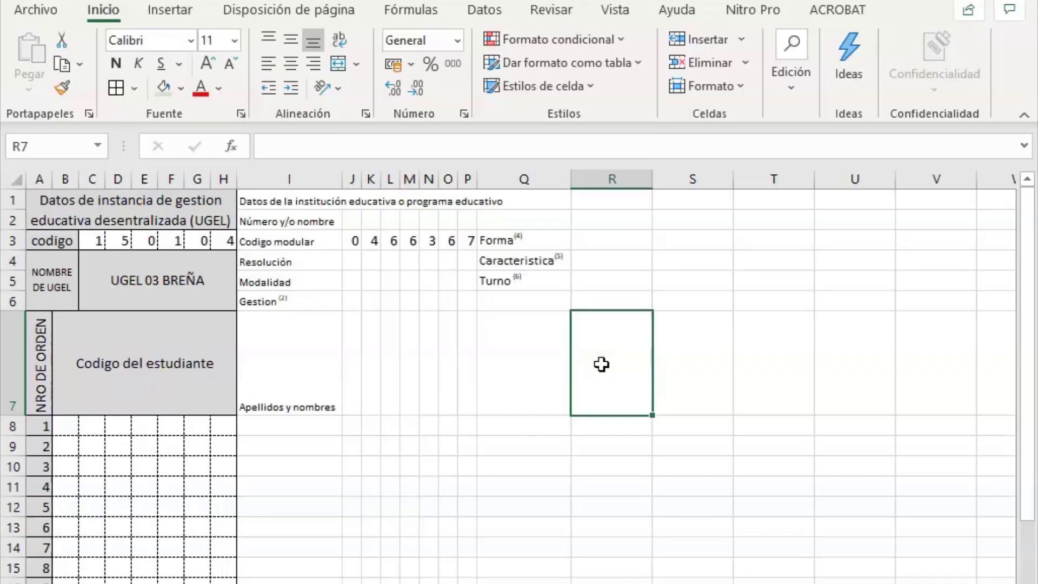
text(Edad)
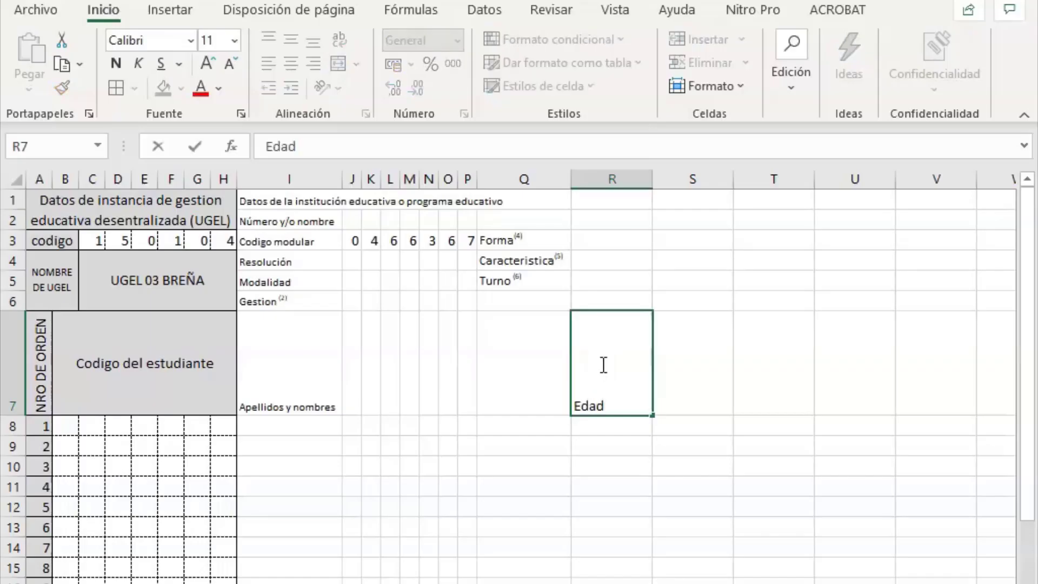
key(alt+Tab)
key(alt+Tab)
key(alt+Tab)
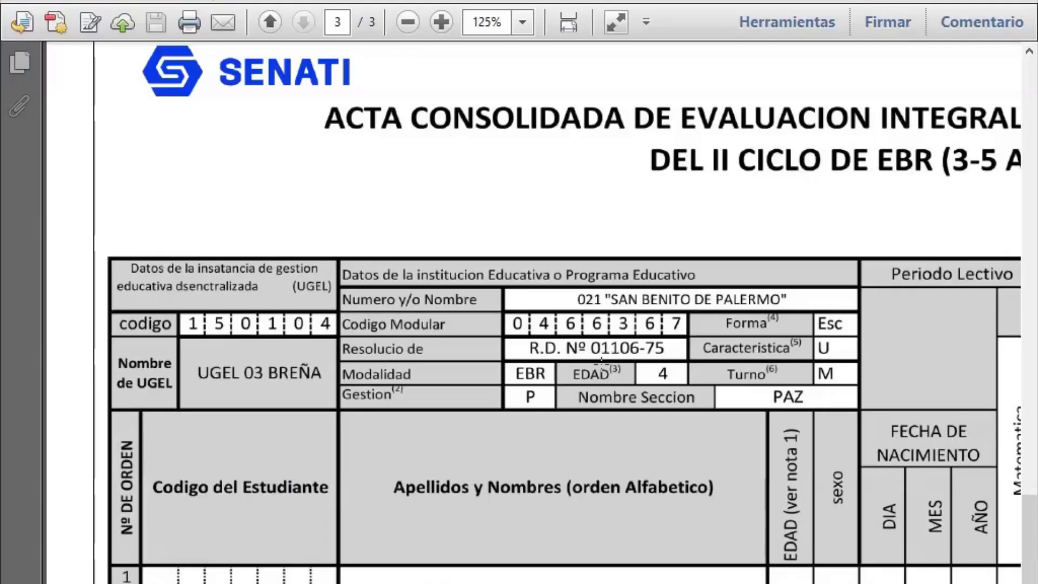
key(alt+Tab)
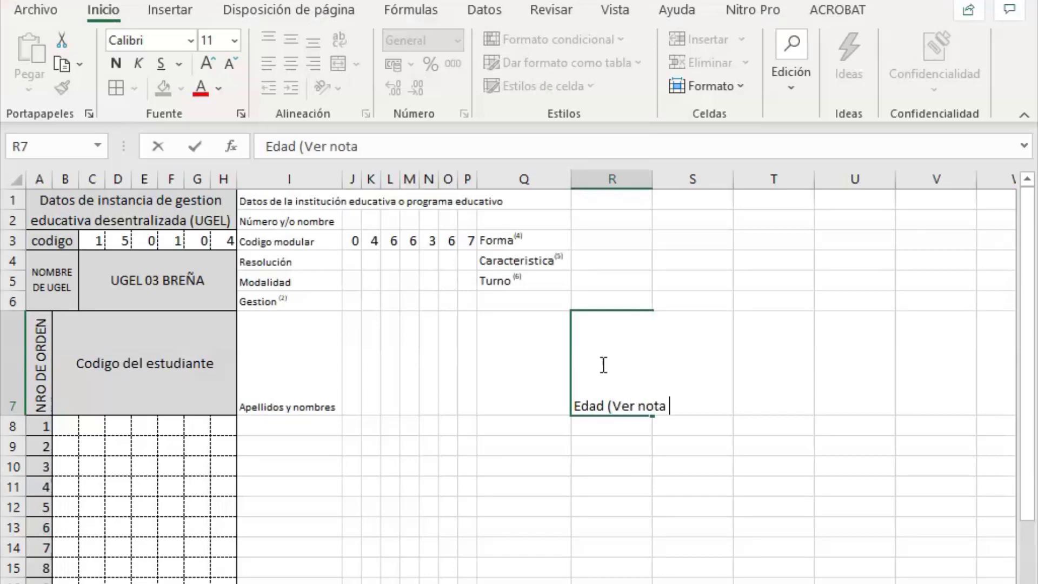
key(alt+Tab)
key(alt+Tab)
key(alt+Tab)
key(alt+Tab)
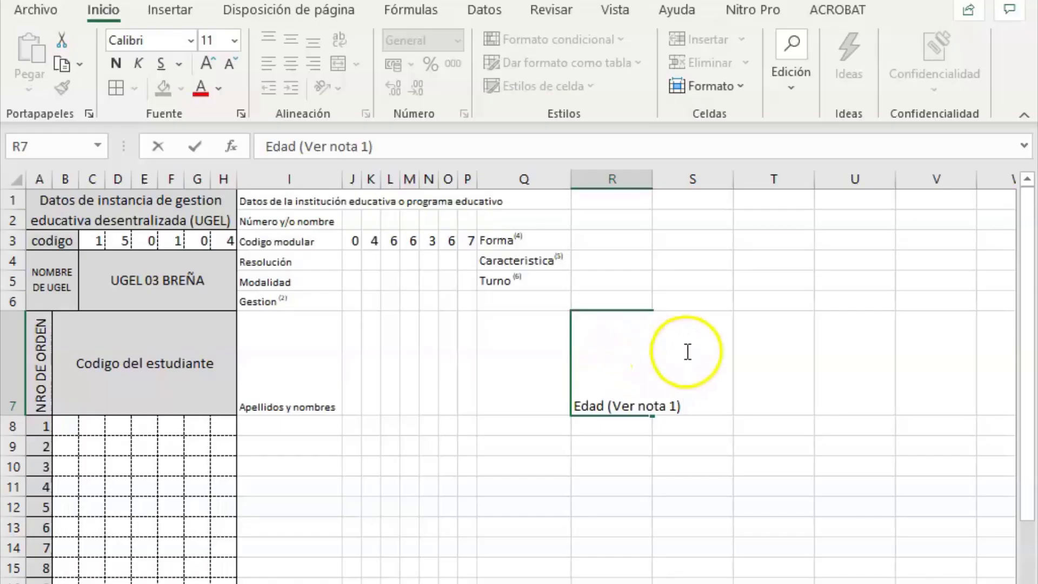
click(742, 340)
Enter the heading "Sexo" in S7 and compare the headings with the PDF form.
click(701, 363)
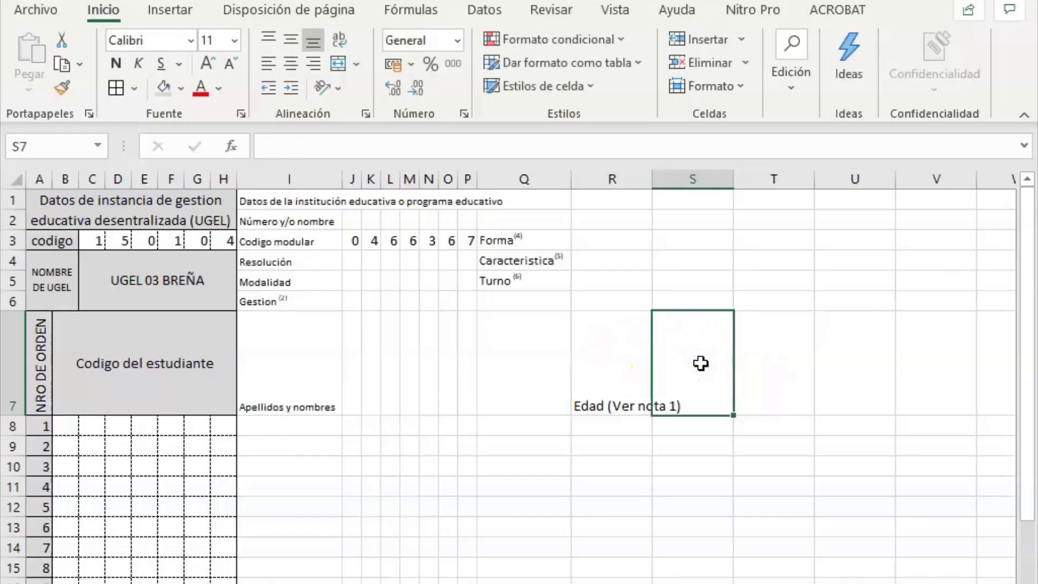
text(Sexo)
key(Return)
key(alt+Tab)
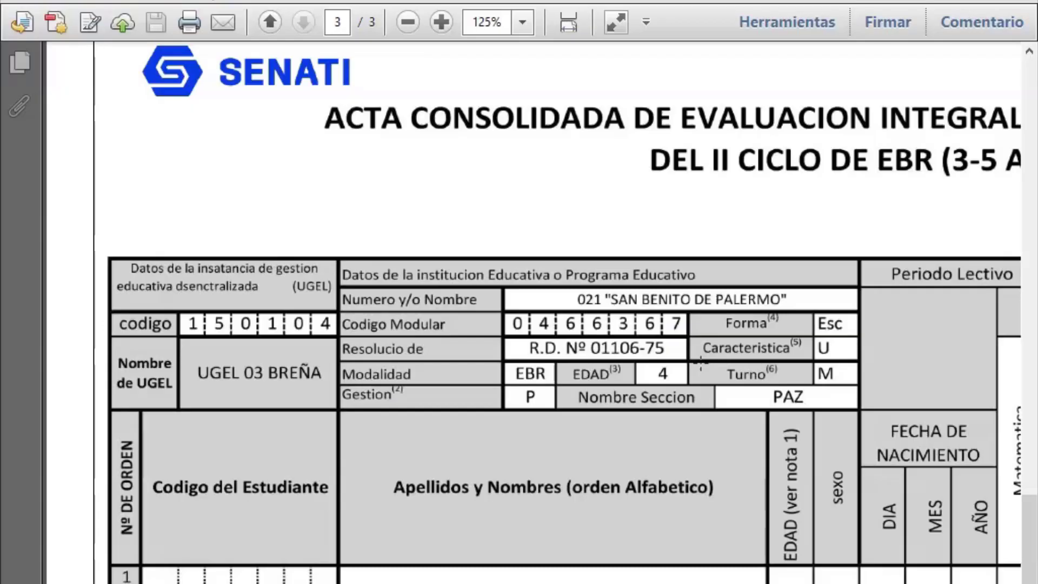
key(alt+Tab)
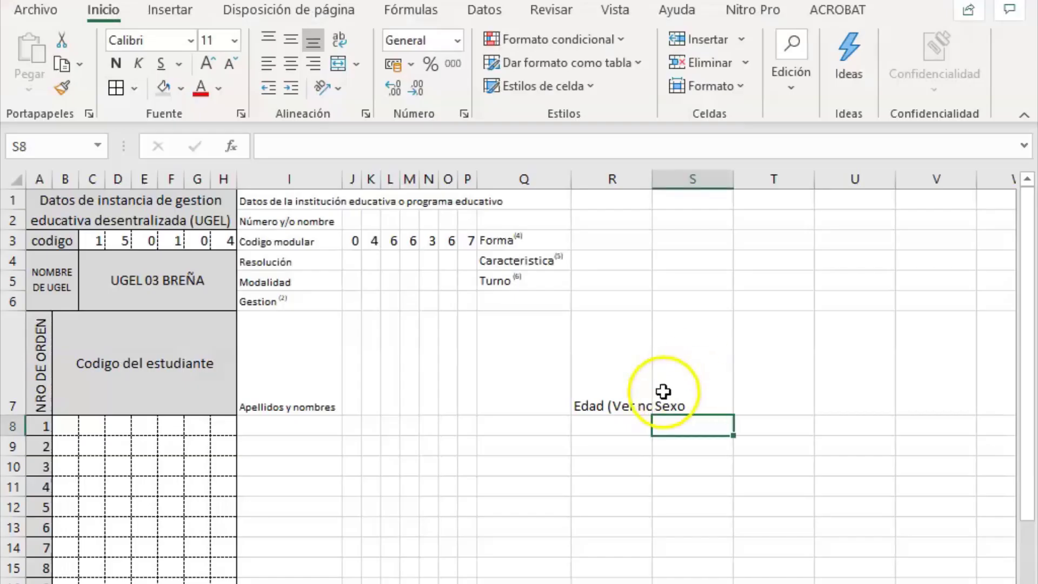
Rotate the headings in R7:S7 to read upward and make row 7 slightly taller.
click(623, 367)
drag(623, 367, 670, 364)
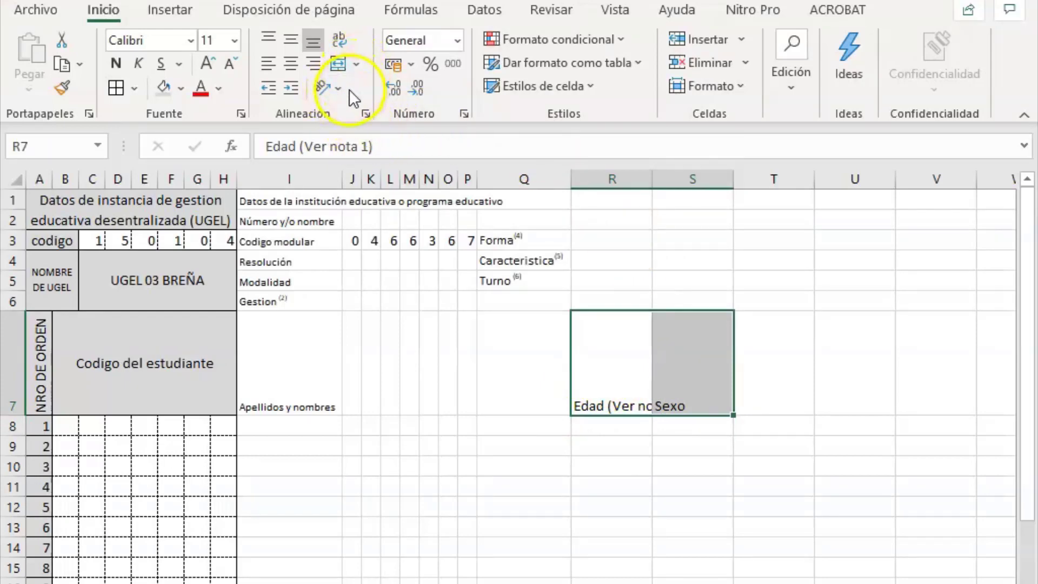
click(333, 88)
click(381, 232)
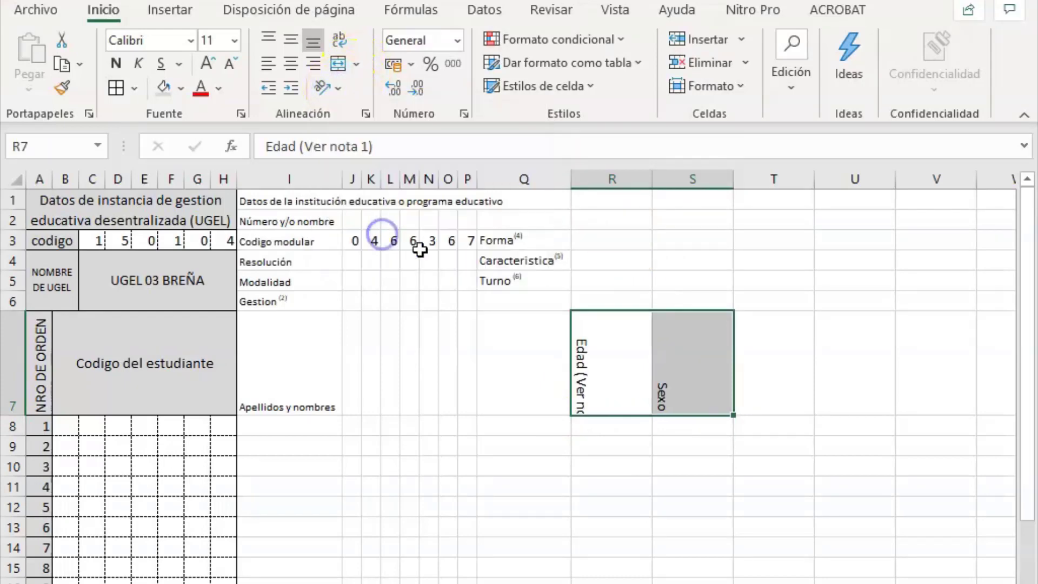
click(328, 89)
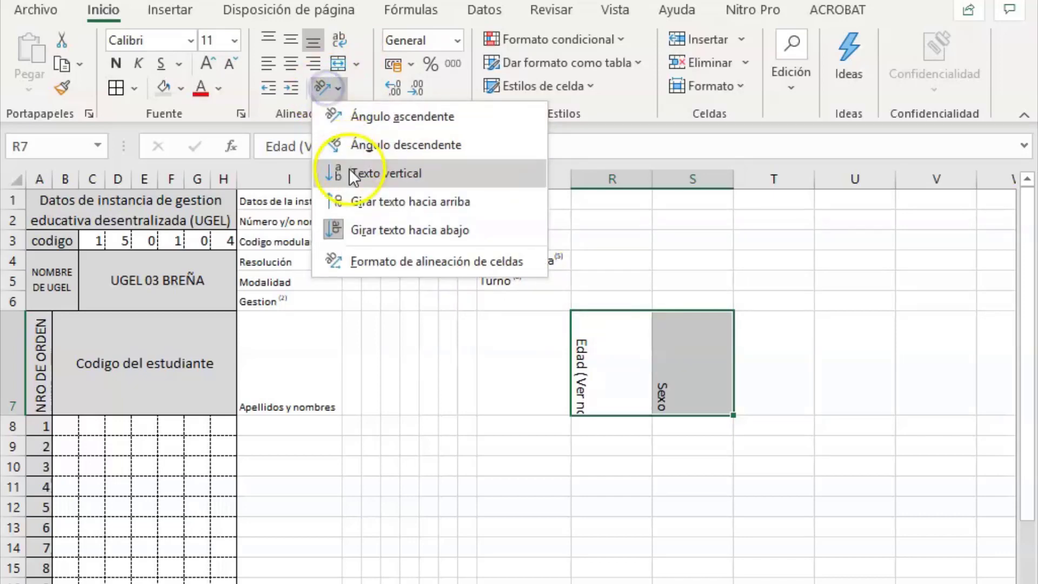
click(346, 199)
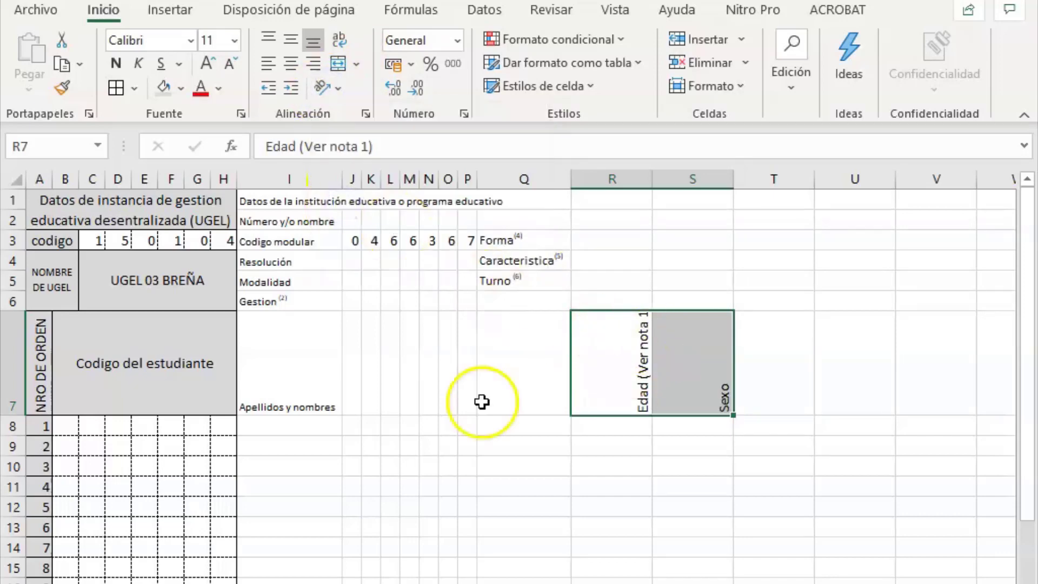
drag(10, 416, 9, 417)
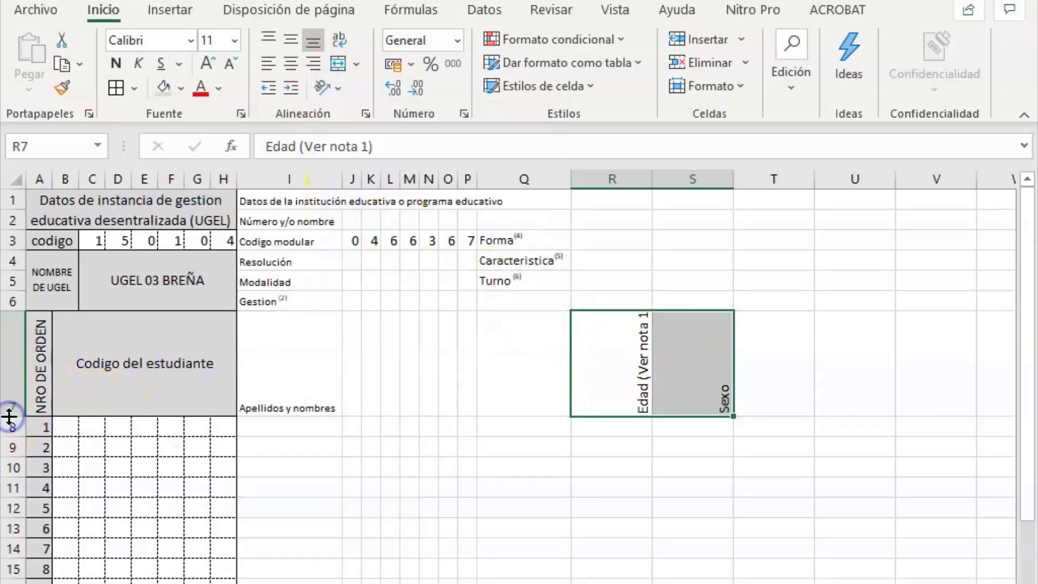
Set the width of columns R and S to 2.
click(673, 379)
drag(632, 179, 685, 184)
right_click(685, 183)
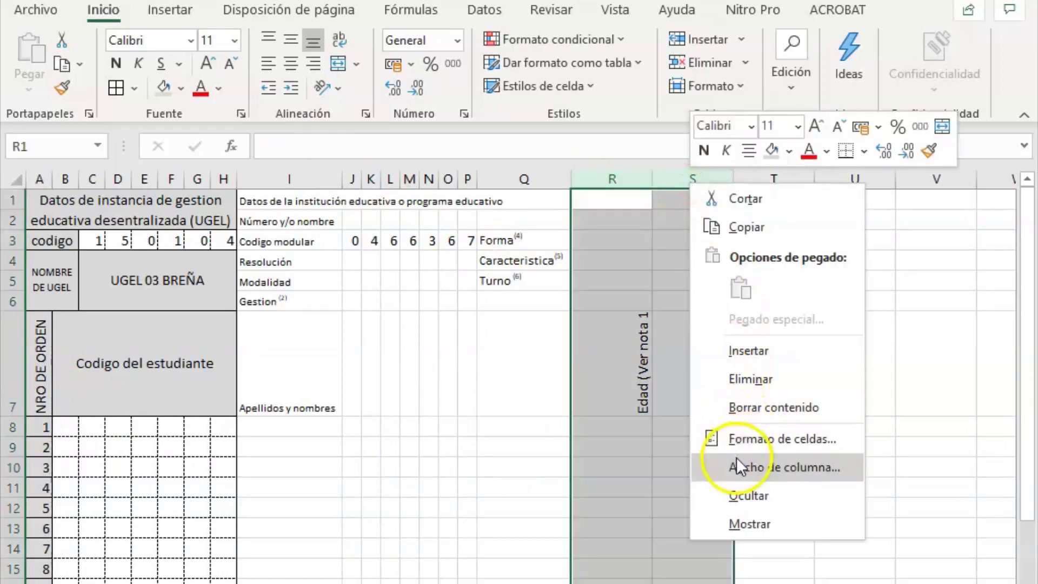
click(703, 531)
text(2)
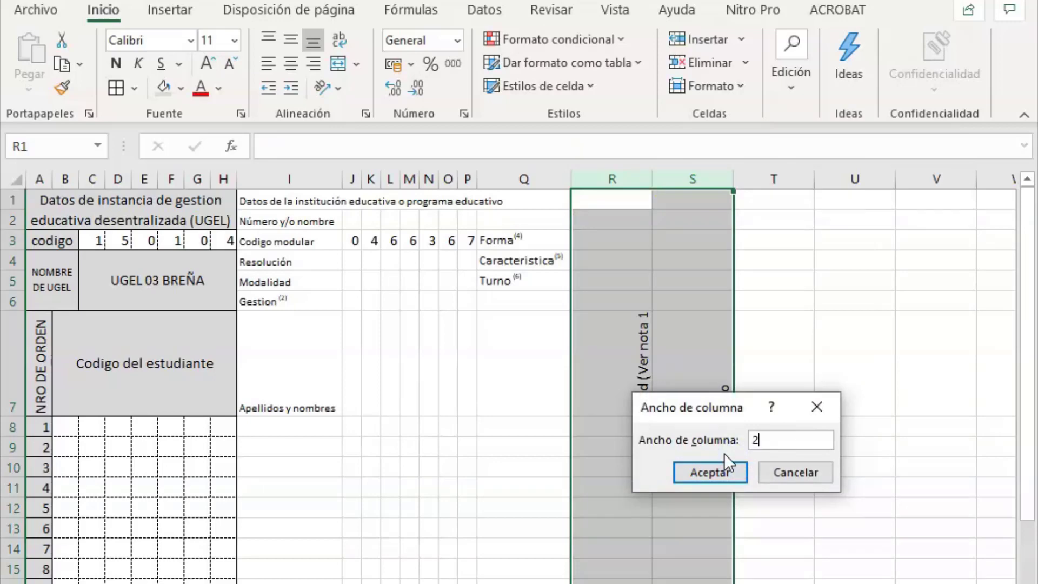
click(710, 473)
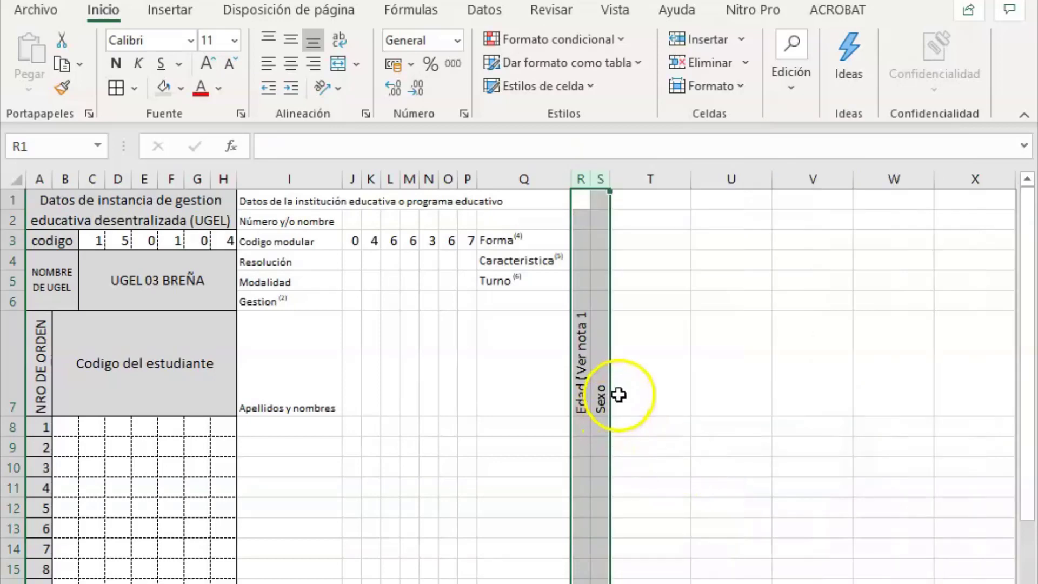
Compare the narrow columns with the PDF form and set the width of columns R and S to 3.
key(alt+Tab)
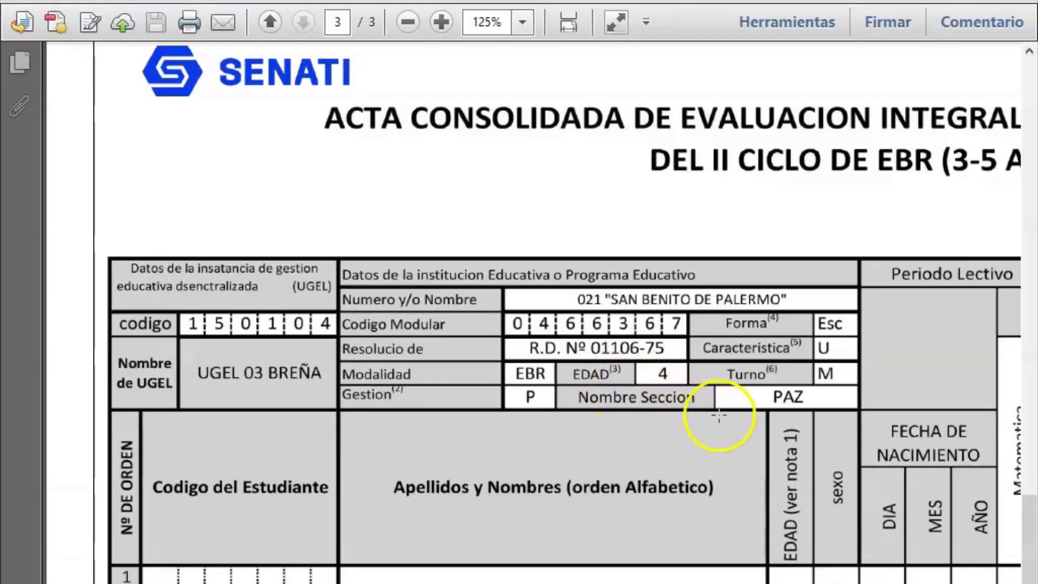
key(alt+Tab)
right_click(597, 179)
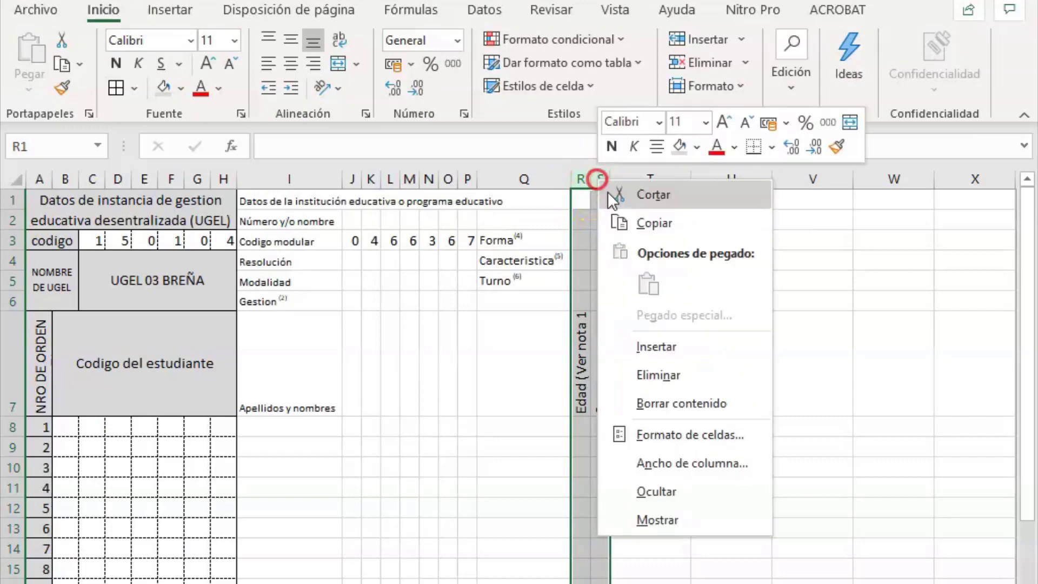
click(586, 217)
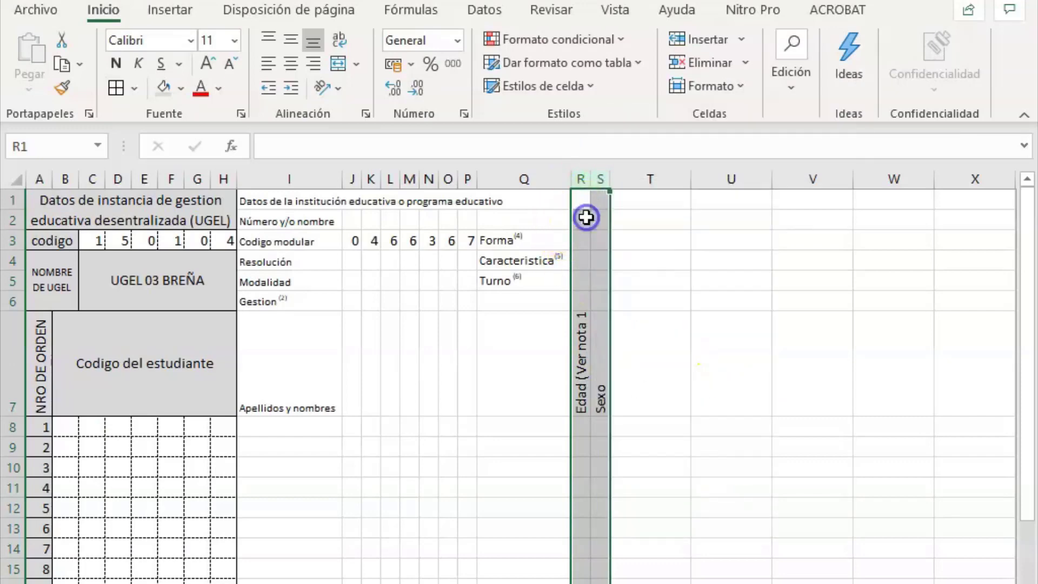
right_click(601, 181)
click(700, 466)
text(3)
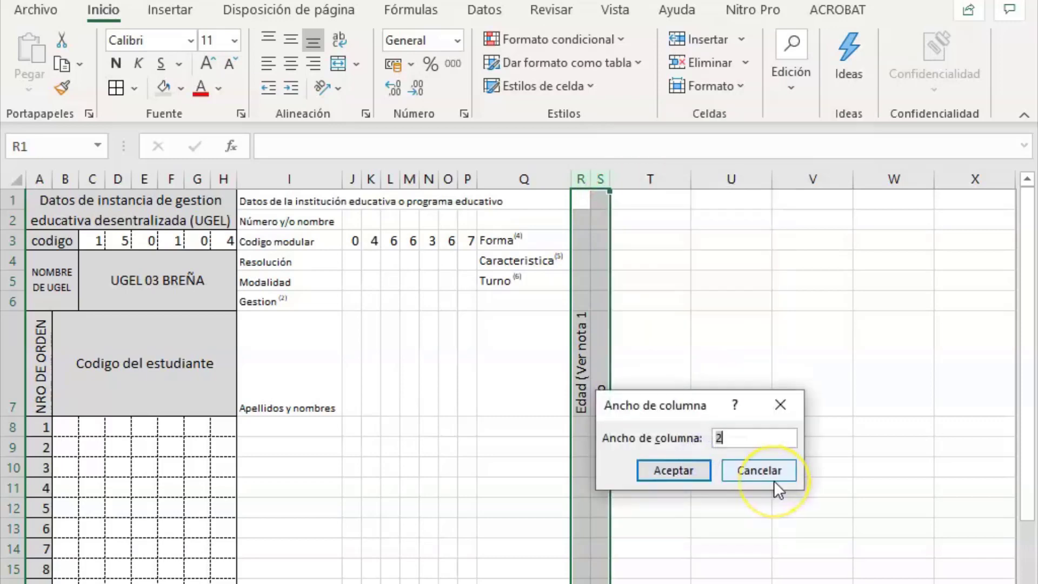
click(674, 475)
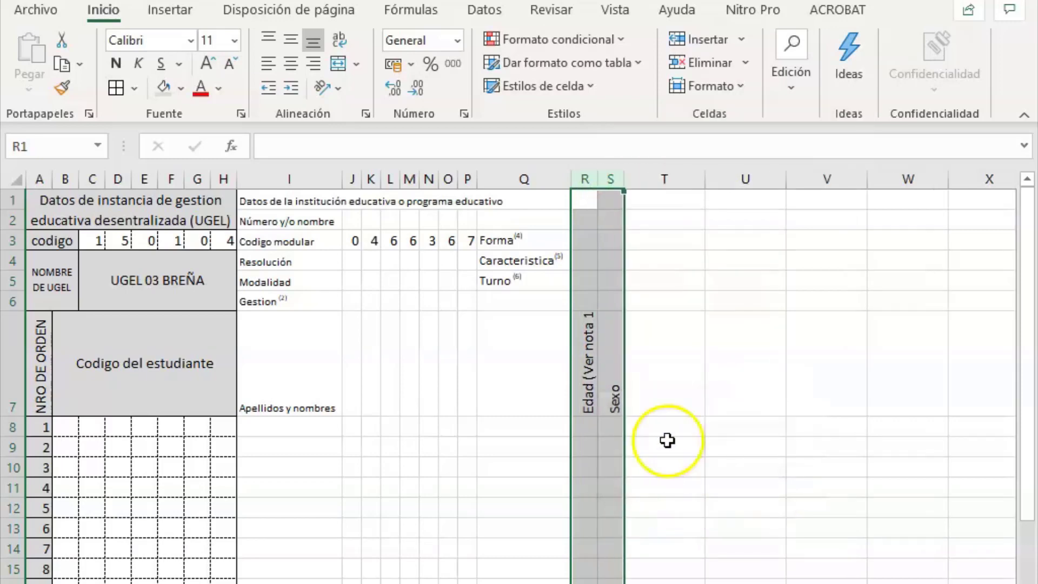
Apply all borders to the range I1:T7.
click(670, 353)
key(alt+Tab)
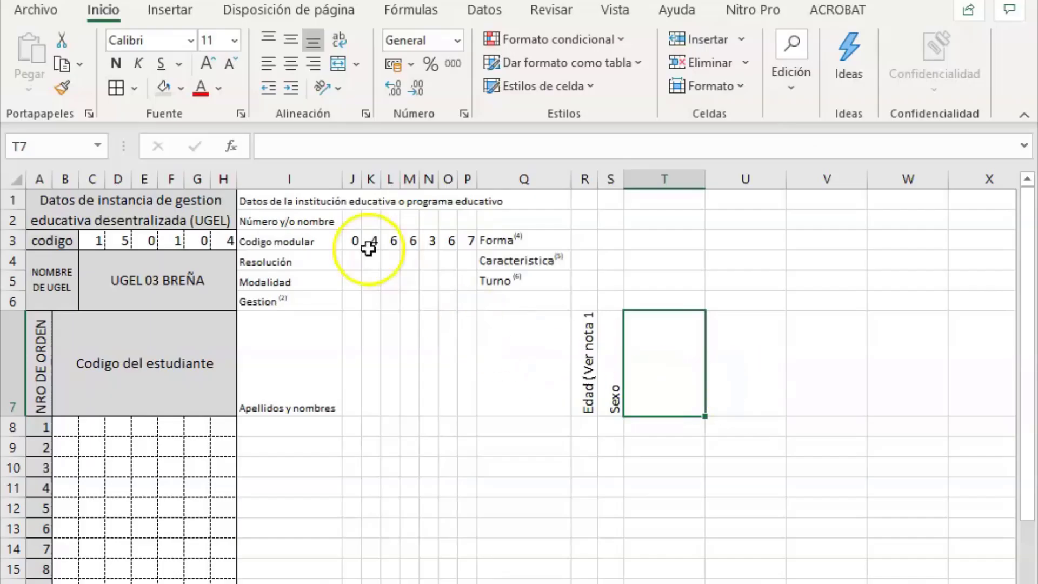
drag(260, 197, 654, 381)
click(134, 89)
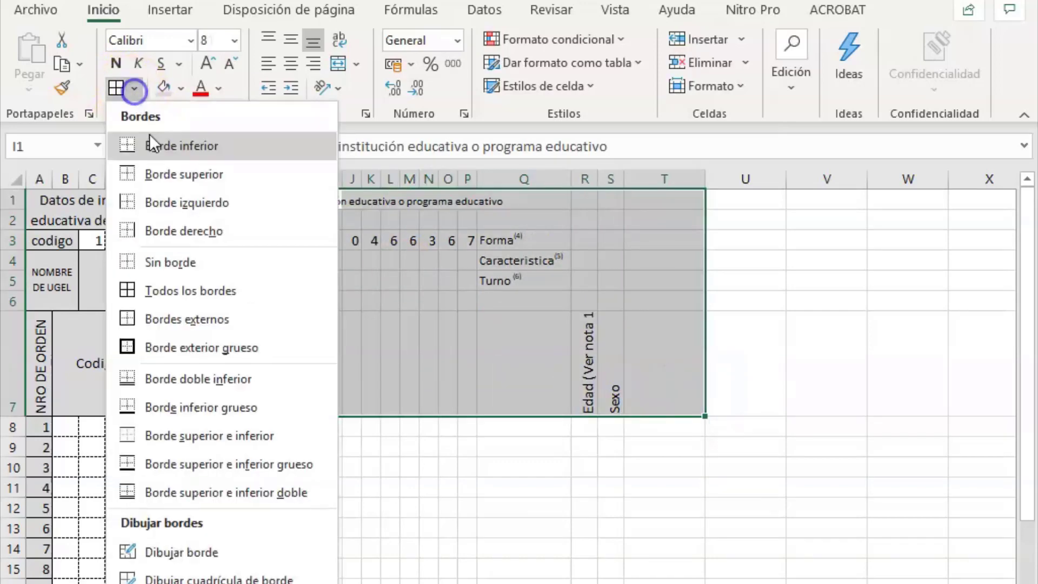
click(184, 291)
click(671, 362)
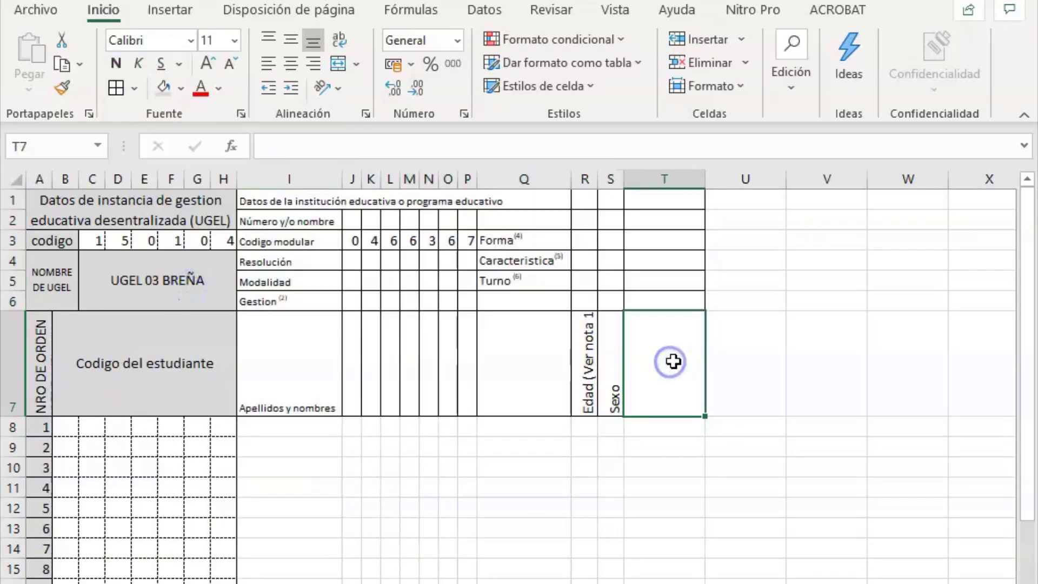
click(747, 340)
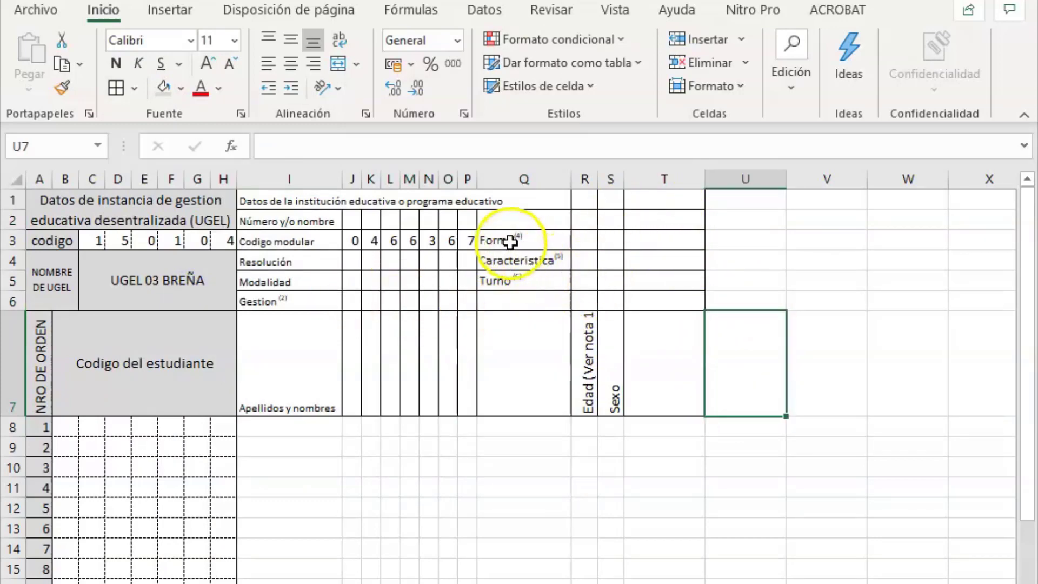
Compare the layout with the PDF form, and merge and center J2:S2 beside "Número y/o nombre".
key(alt+Tab)
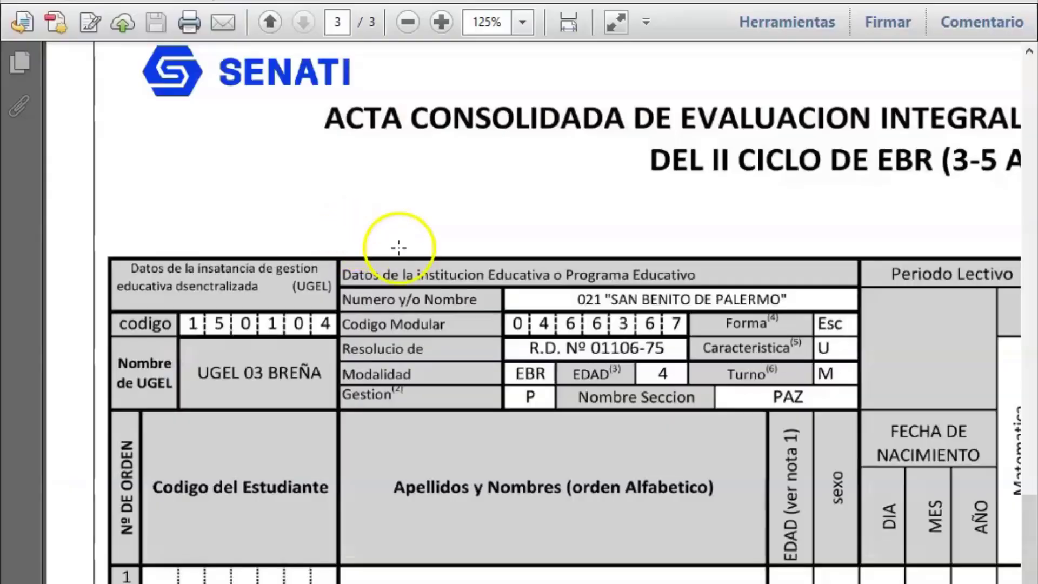
key(alt+Tab)
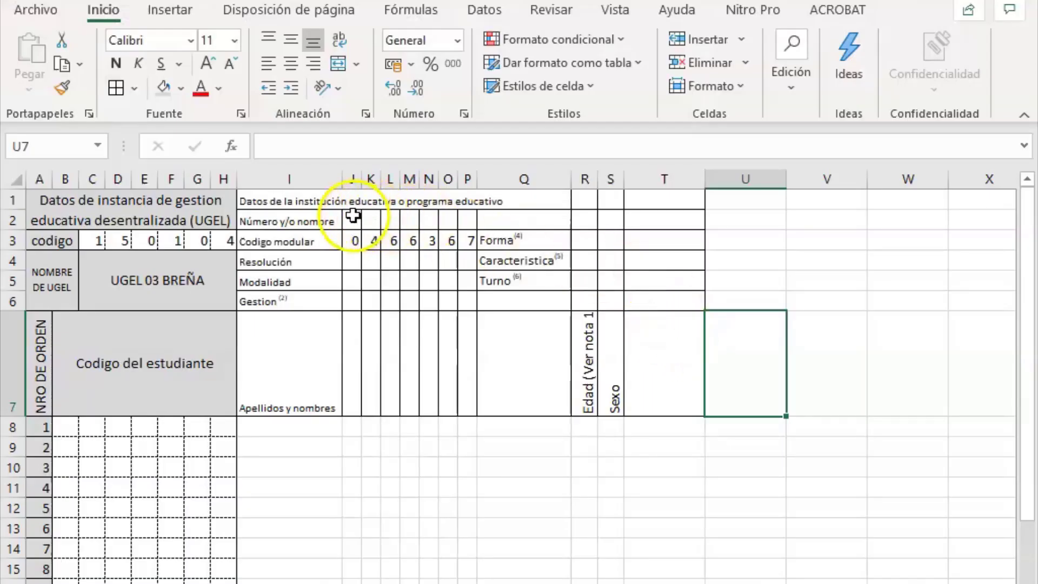
key(alt+Tab)
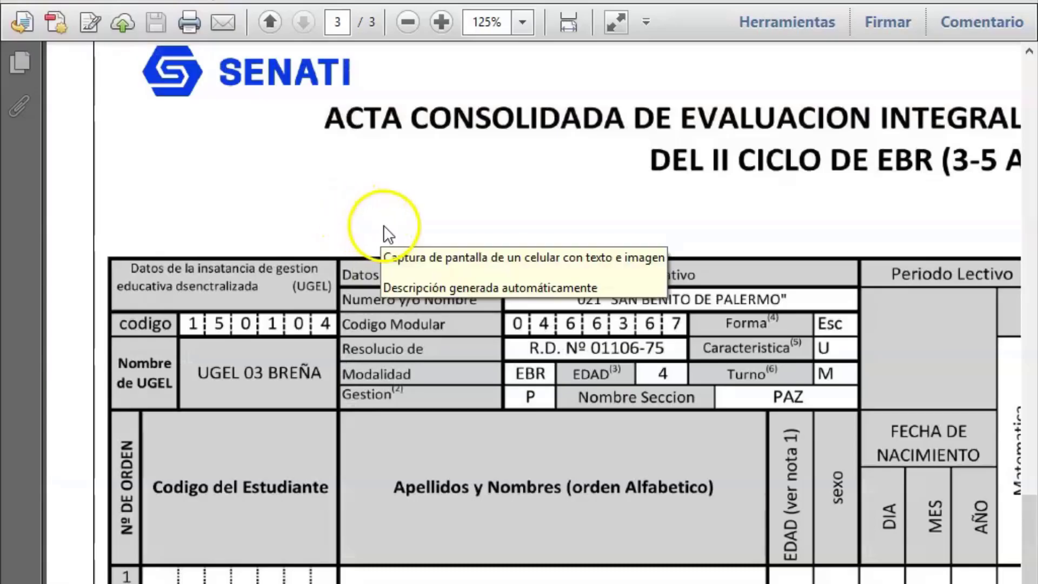
key(alt+Tab)
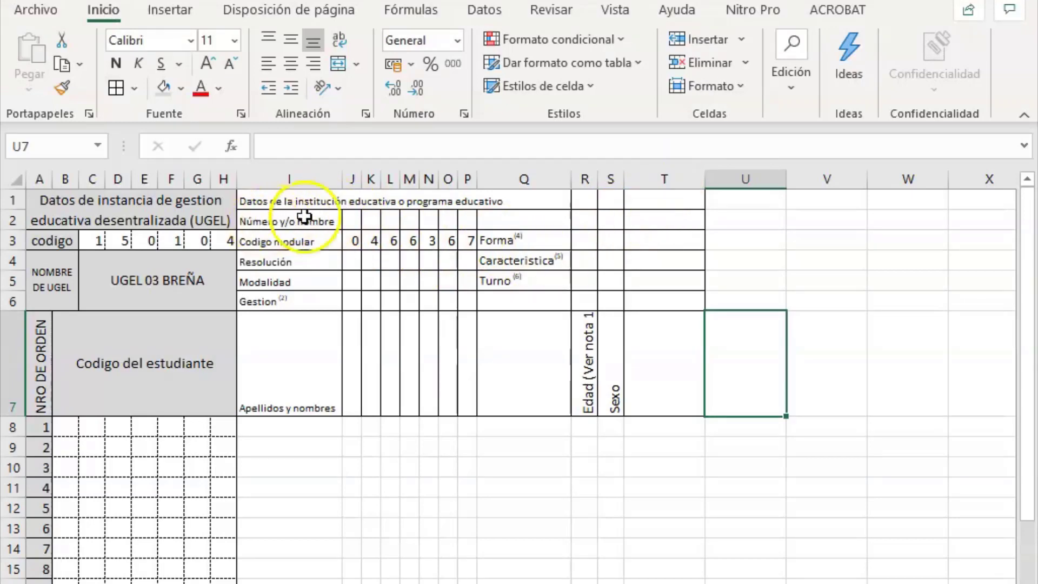
drag(361, 218, 609, 217)
click(338, 63)
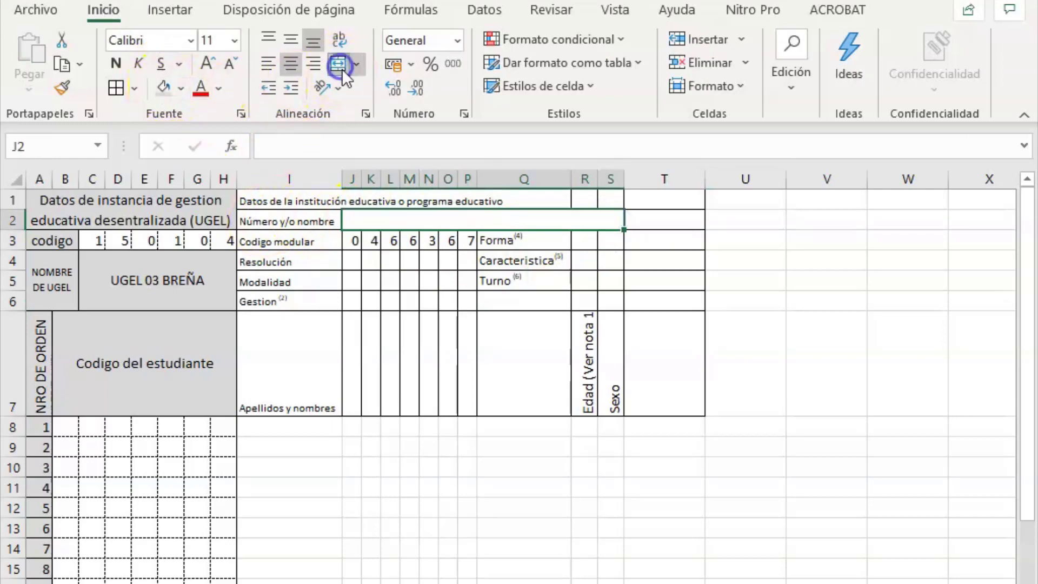
Merge and center R3:S3, R4:S4 and R5:S5 as separate value cells for Forma, Caracteristica and Turno, following the PDF form.
key(alt+Tab)
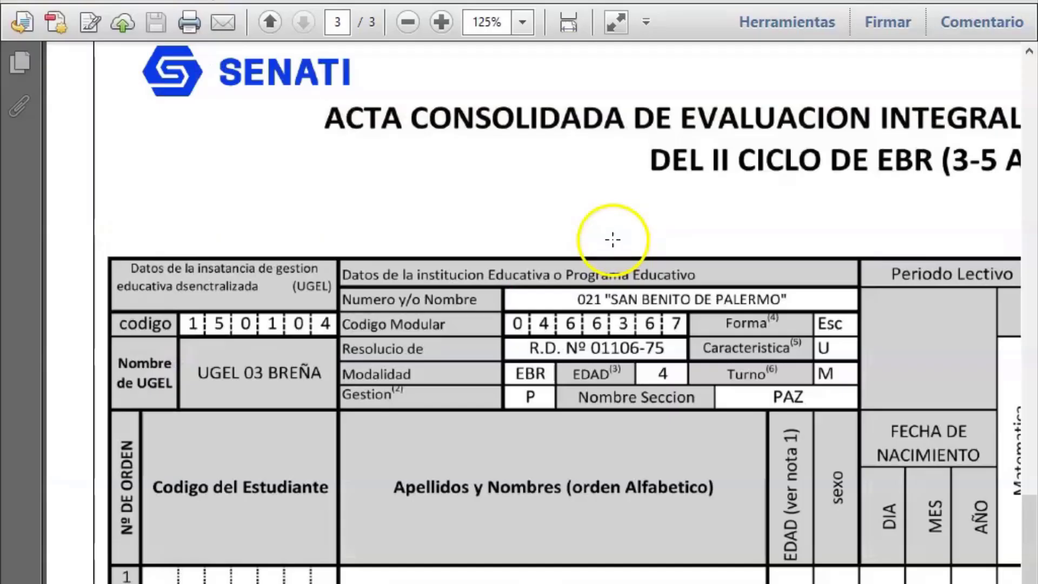
key(alt+Tab)
drag(609, 240, 566, 233)
click(338, 63)
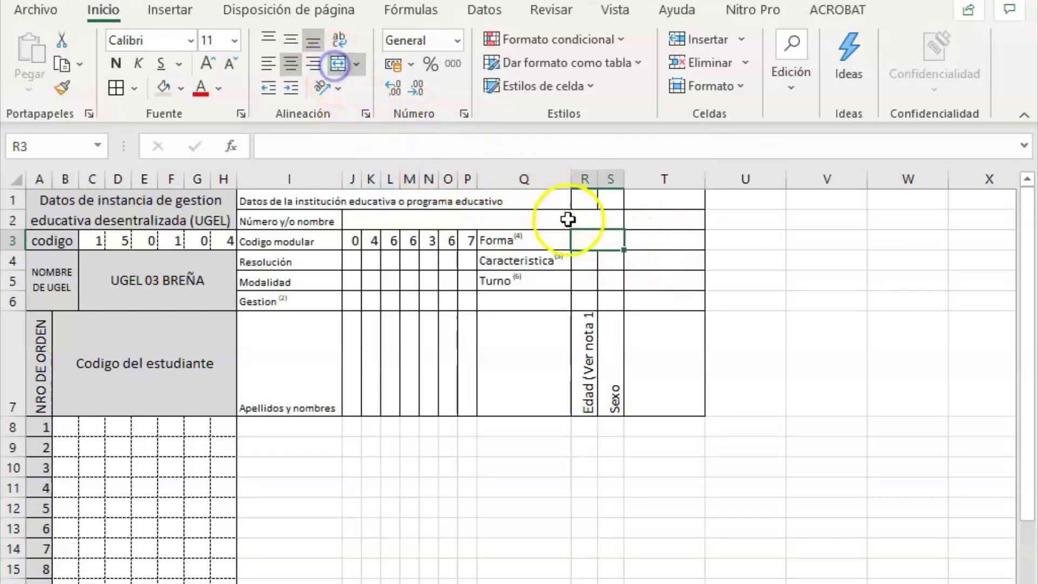
key(alt+Tab)
key(alt+Tab)
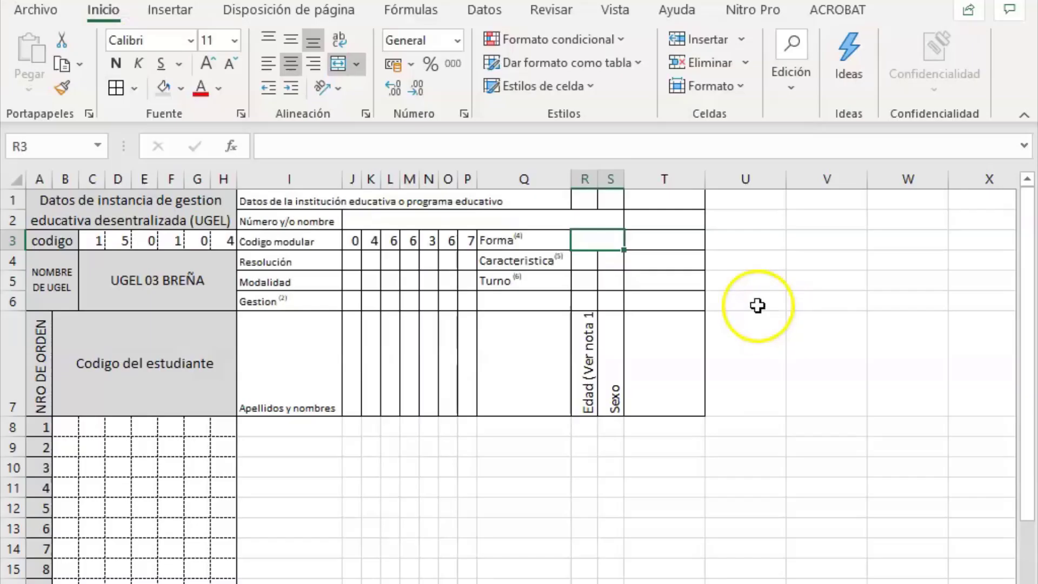
drag(622, 259, 574, 279)
click(339, 64)
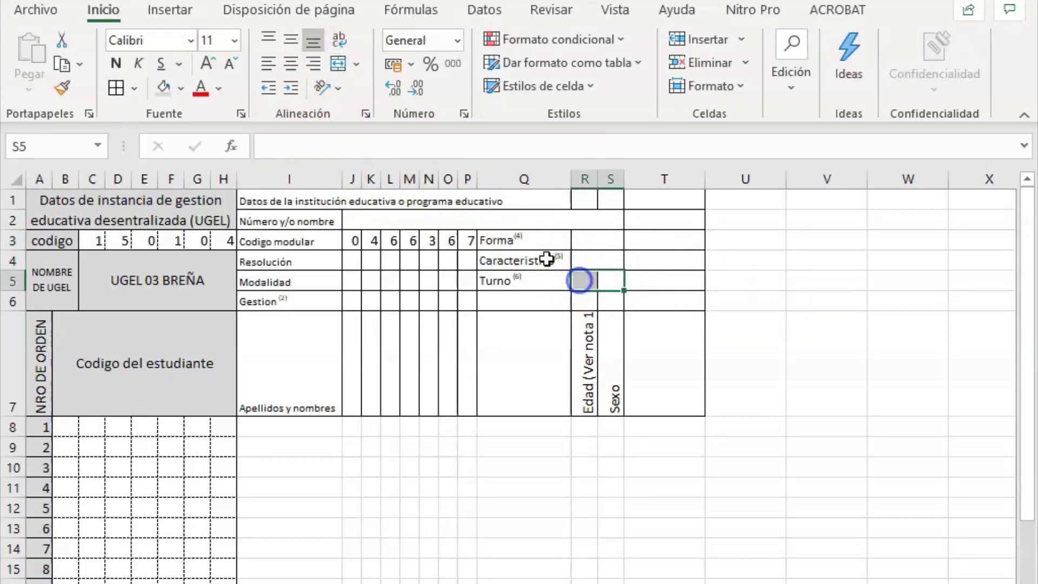
click(339, 64)
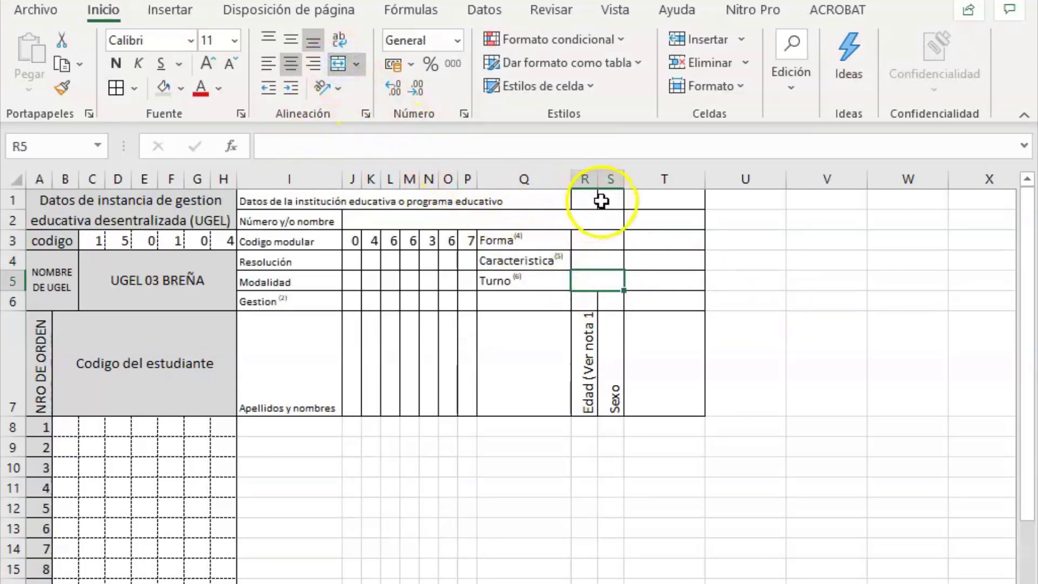
Merge and center the heading "Datos de la institución educativa o programa educativo" across I1:S1 and check it against the PDF form.
drag(605, 199, 271, 201)
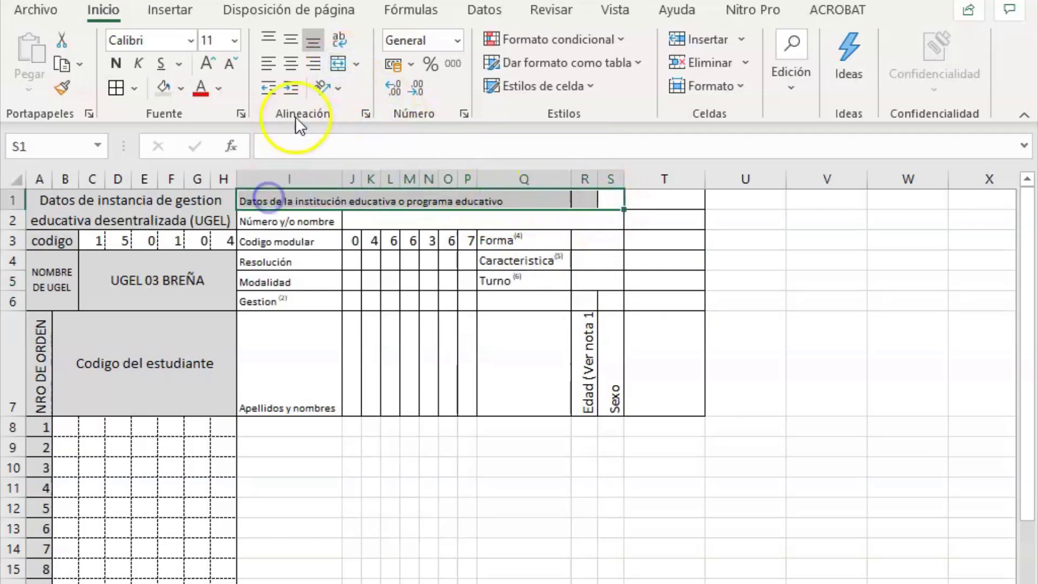
click(339, 64)
key(alt+Tab)
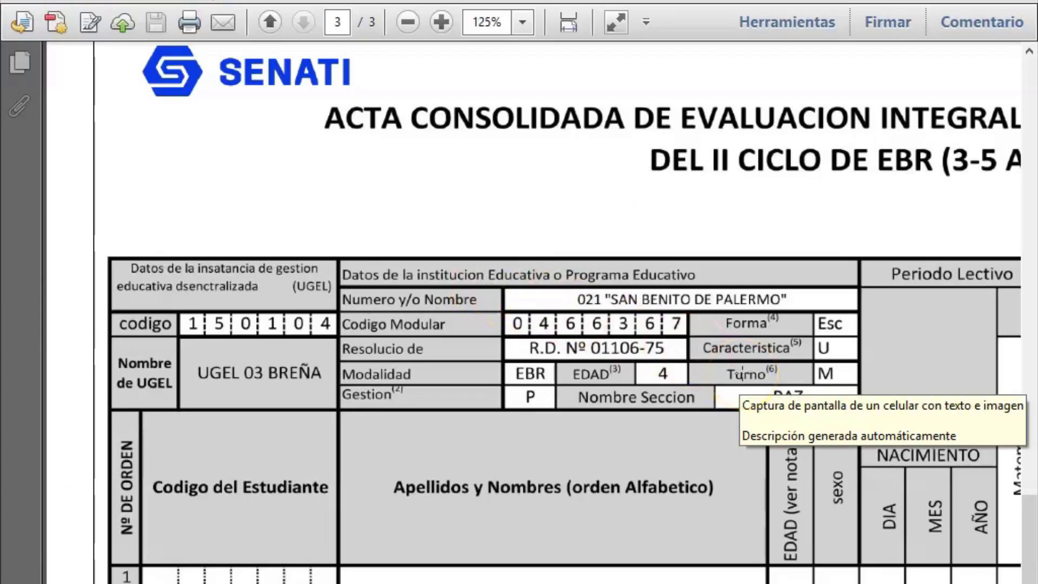
key(alt+Tab)
click(657, 281)
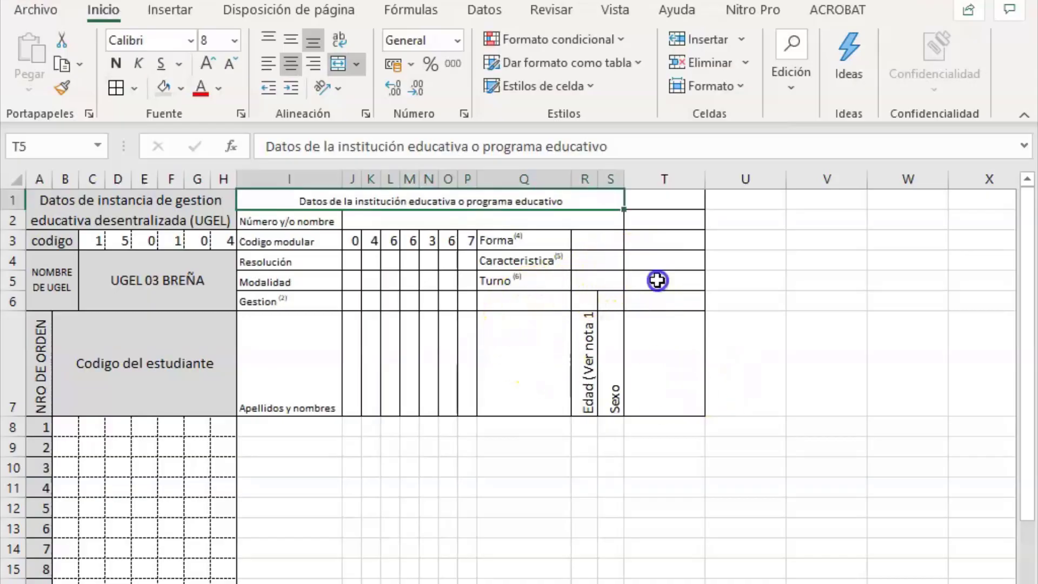
Look up the Forma value in the PDF form and enter "Esc" in the merged cell R3.
key(alt+Tab)
key(alt+Tab)
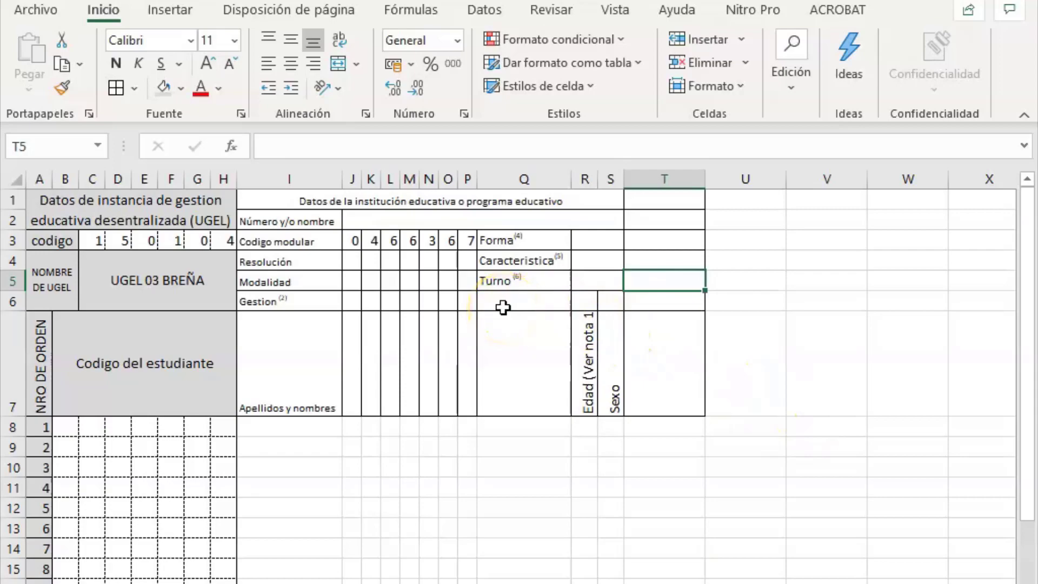
key(alt+Tab)
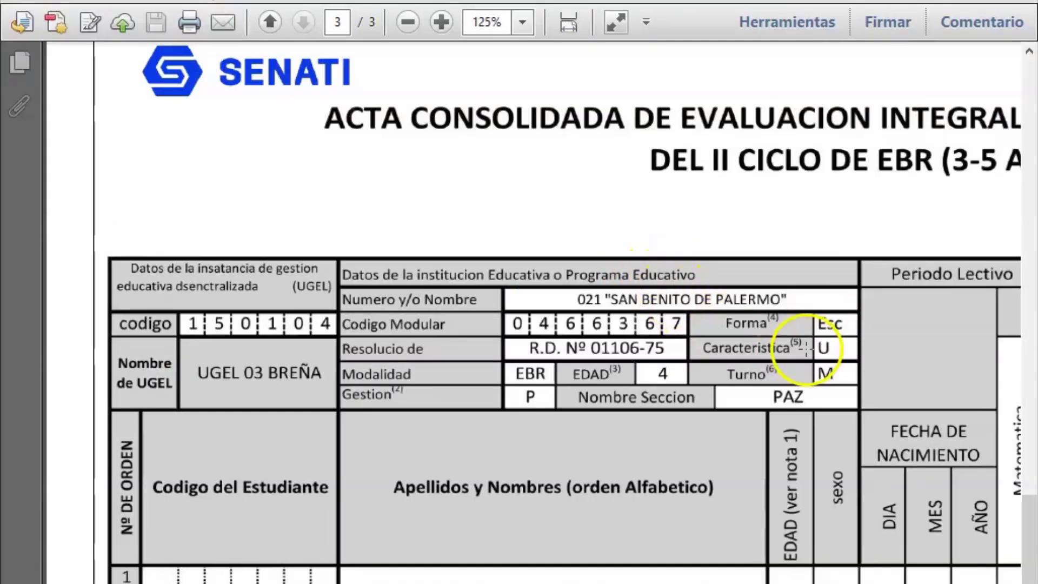
key(alt+Tab)
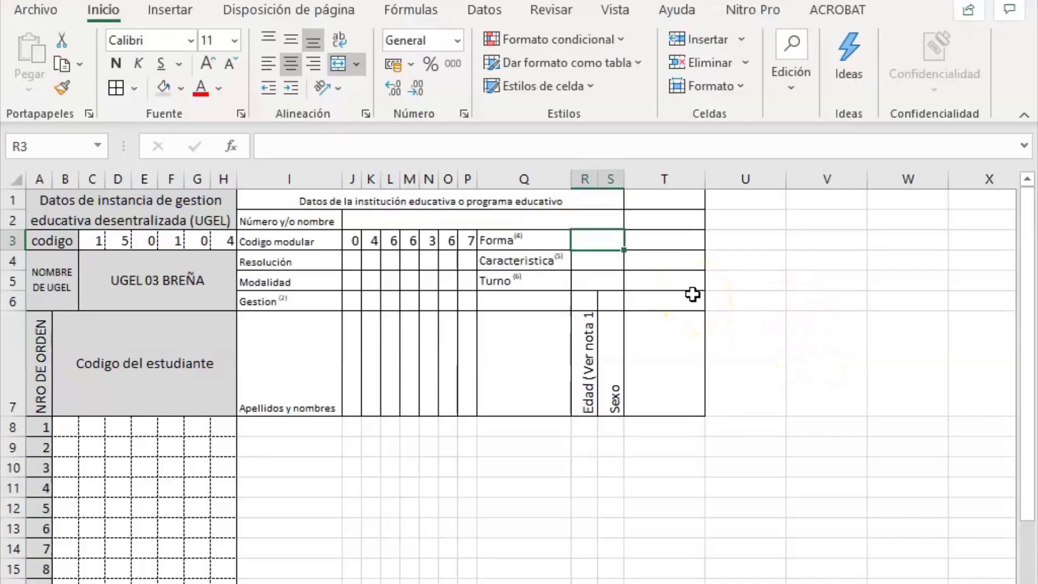
text(Edad (Ver nota 1))
text(Es)
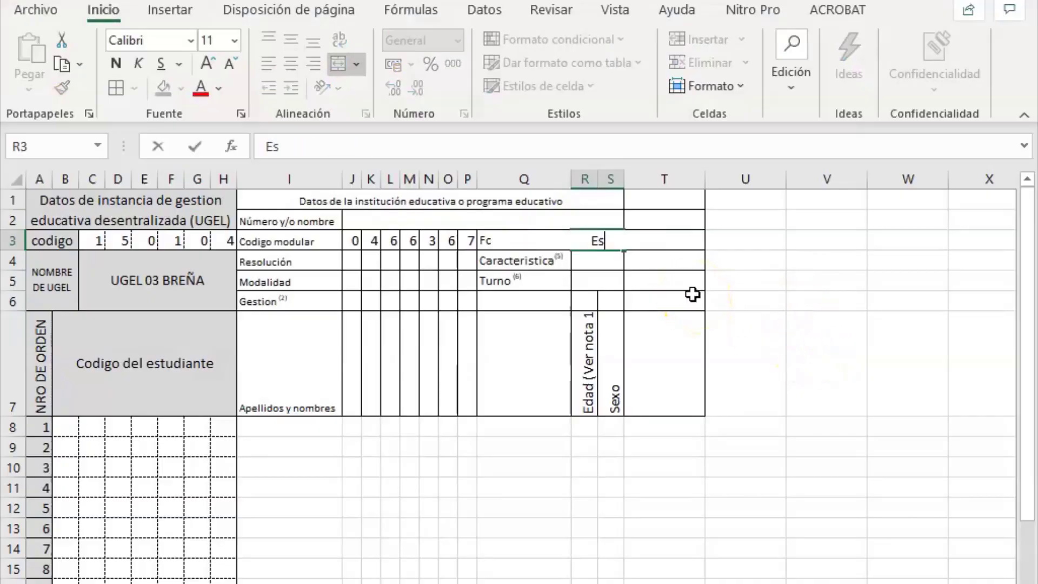
key(Return)
Following the PDF form, enter "U" for Caracteristica in R4 and "M" for Turno in R5.
key(alt+Tab)
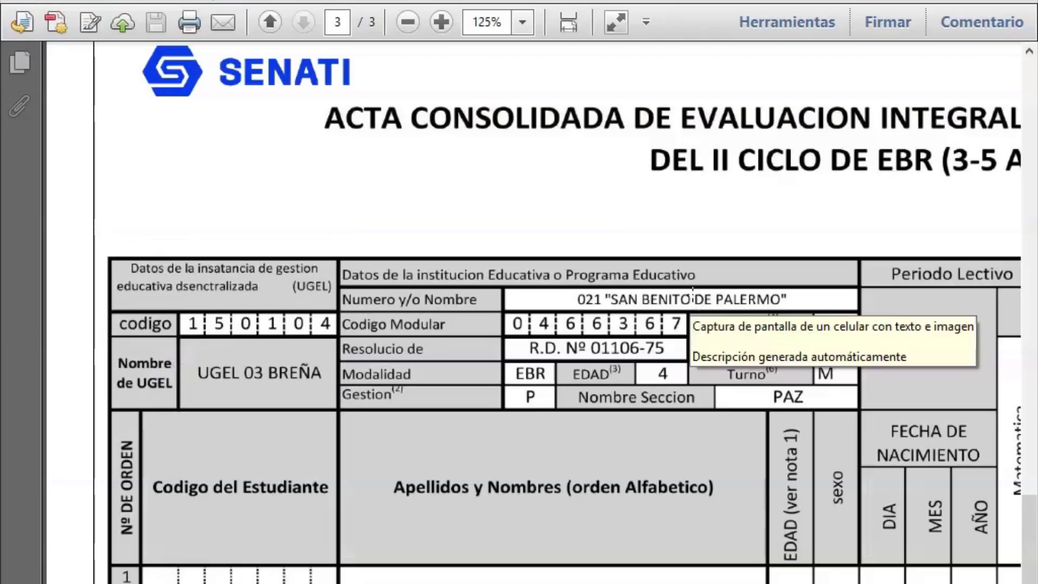
key(alt+Tab)
key(alt+Tab)
key(alt+Tab)
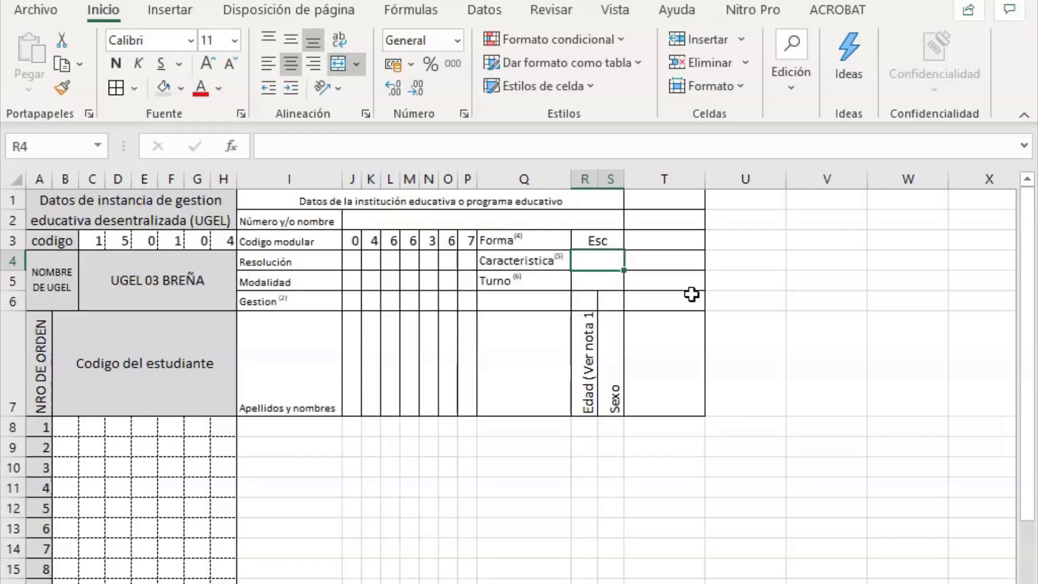
text(U)
key(Return)
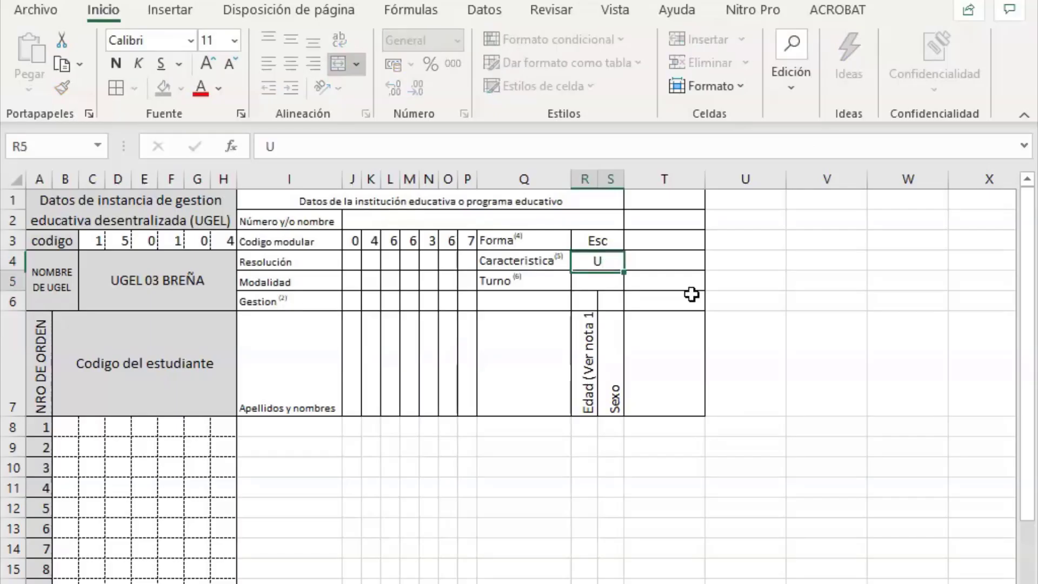
text(M)
key(Return)
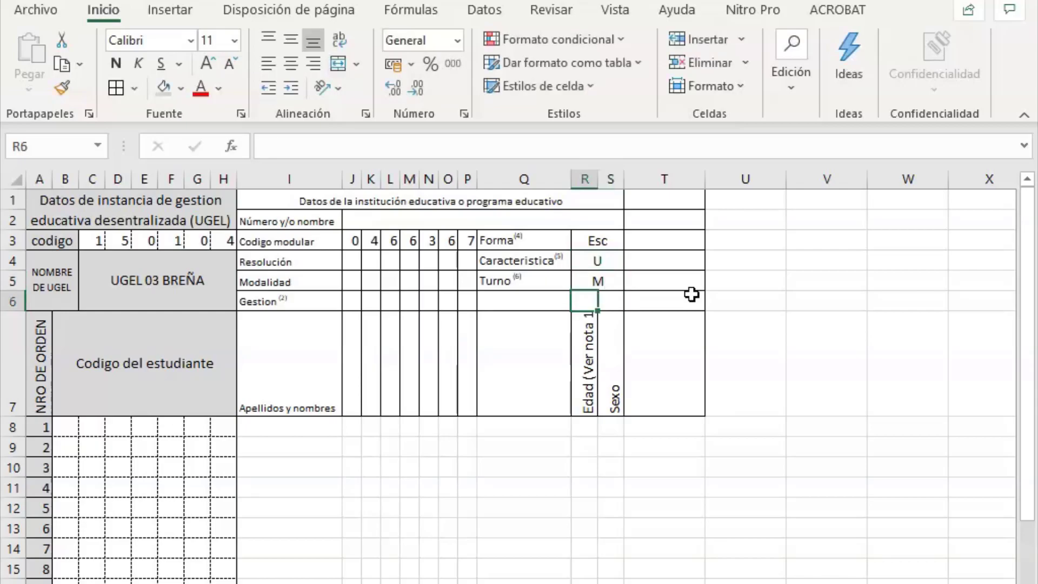
Compare the Resolución row with the PDF form, and merge and center J4:P4.
key(alt+Tab)
key(alt+Tab)
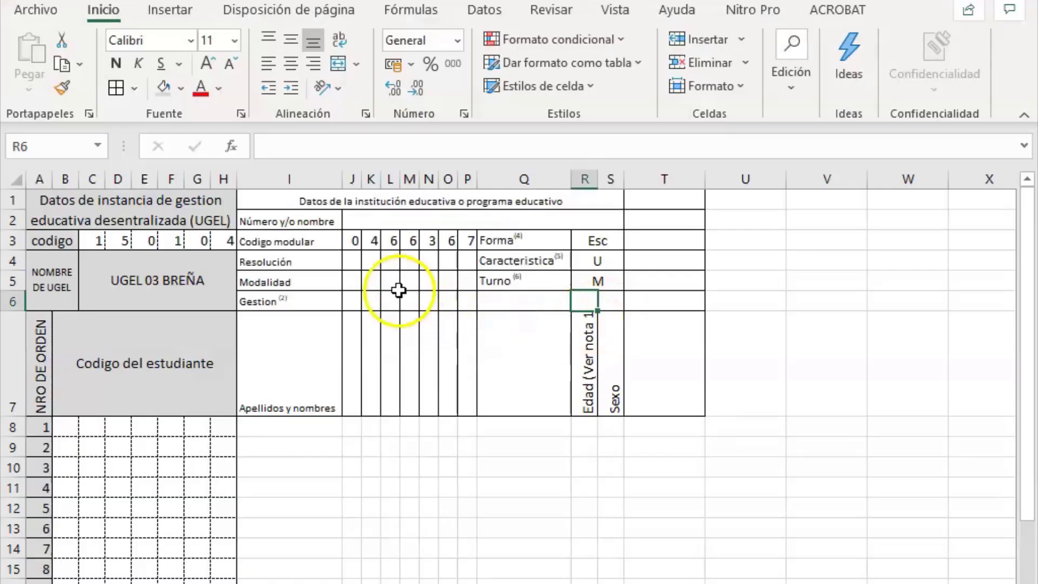
click(352, 261)
key(alt+Tab)
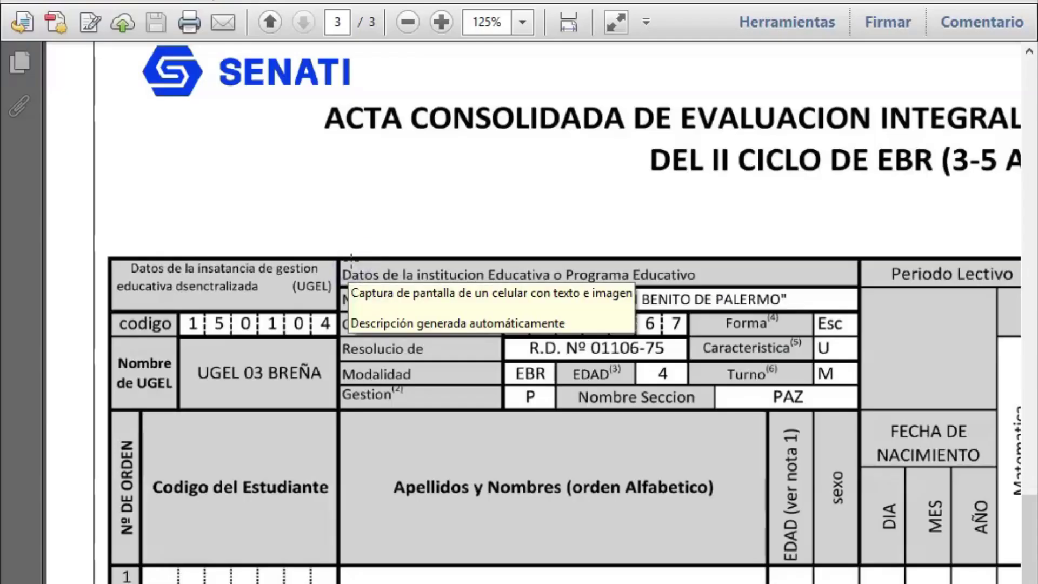
key(alt+Tab)
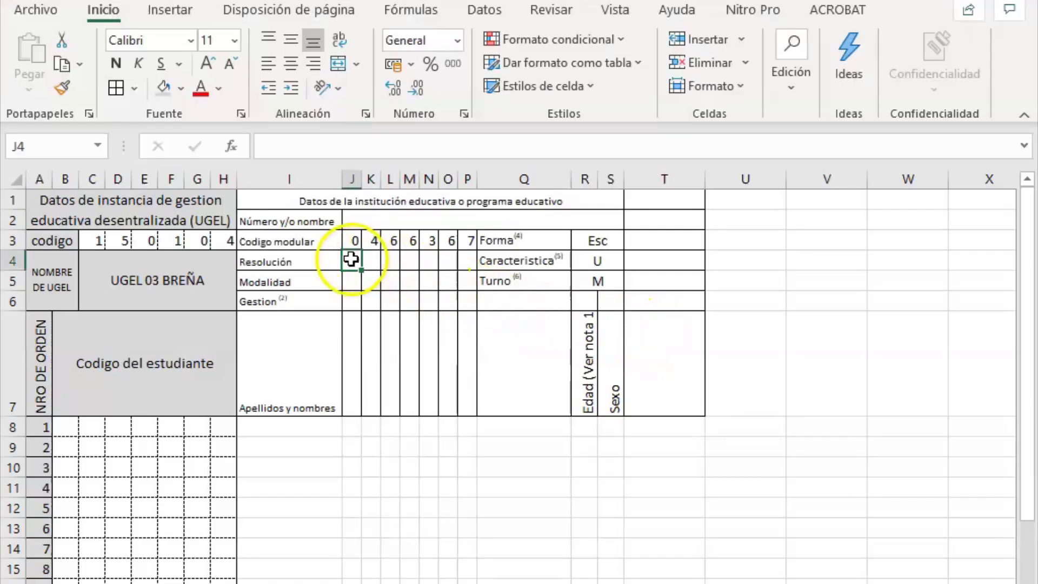
drag(352, 261, 466, 270)
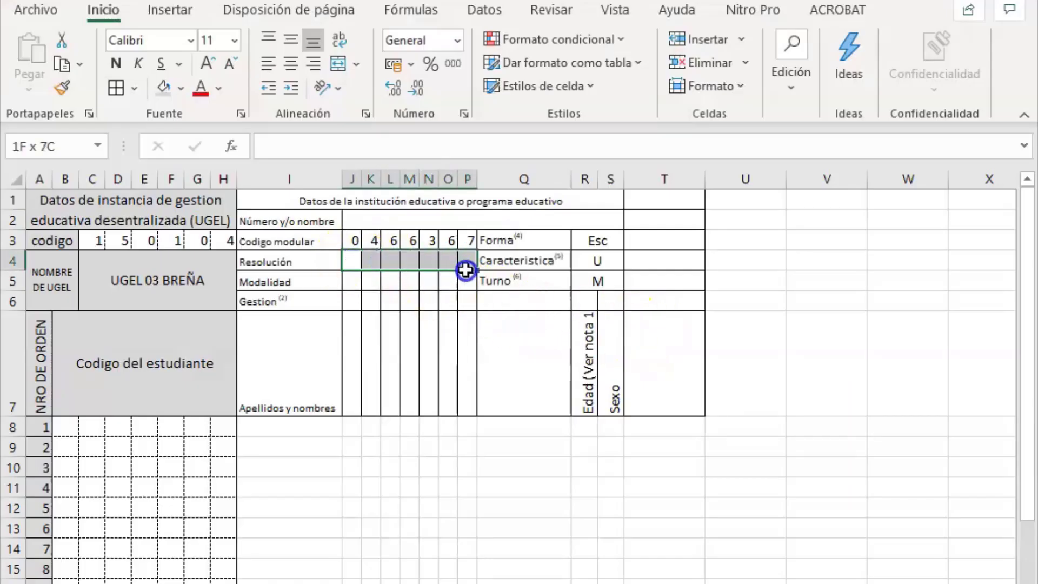
click(338, 65)
Look up the Resolución value in the PDF form and begin the entry in merged cell J4 with "R.D Nº".
key(alt+Tab)
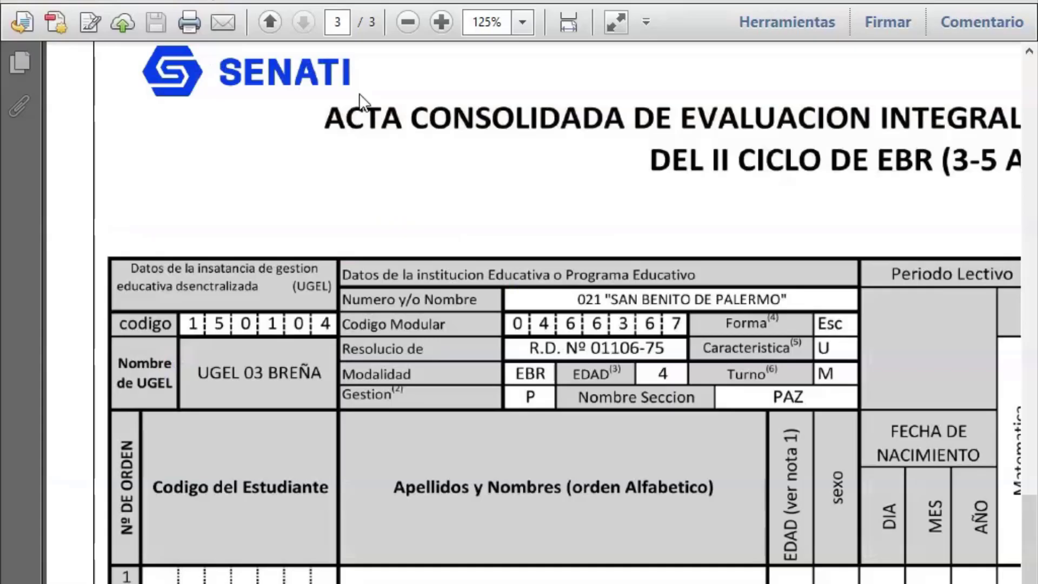
key(alt+Tab)
text(r.d)
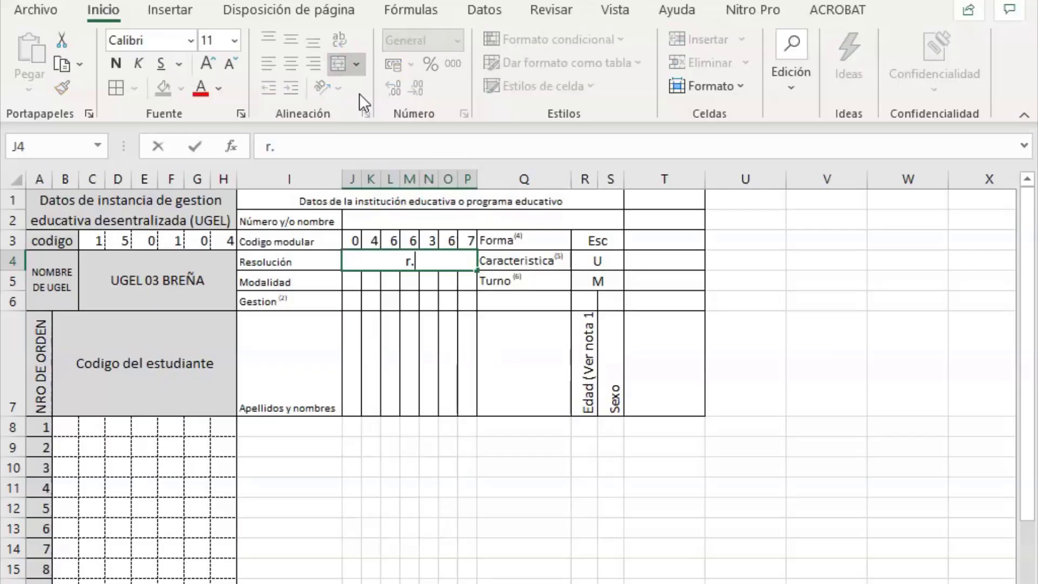
key(BackSpace)
key(BackSpace)
key(BackSpace)
text(R.D)
key(alt+Tab)
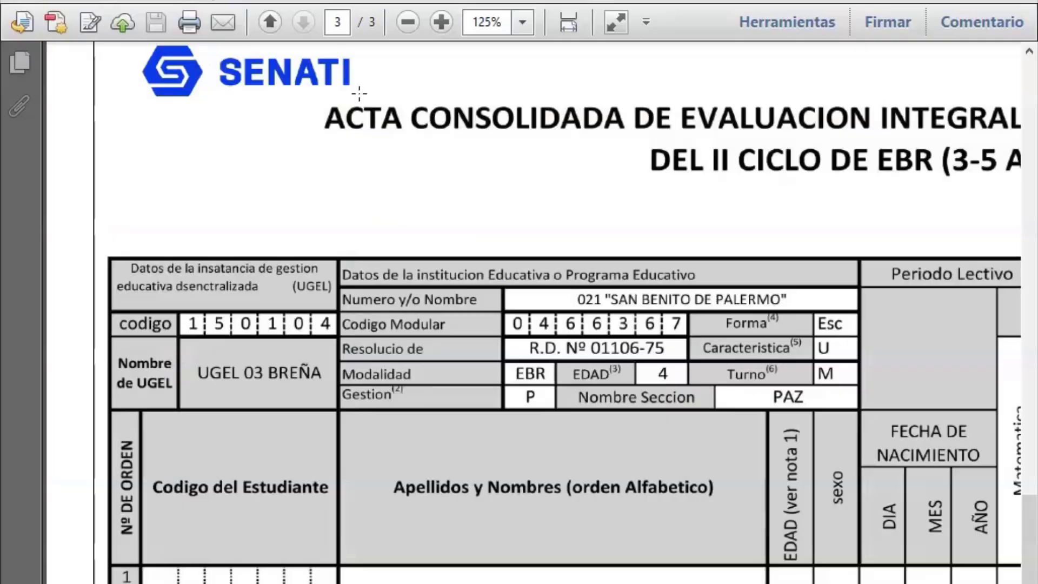
key(alt+Tab)
text(Nº)
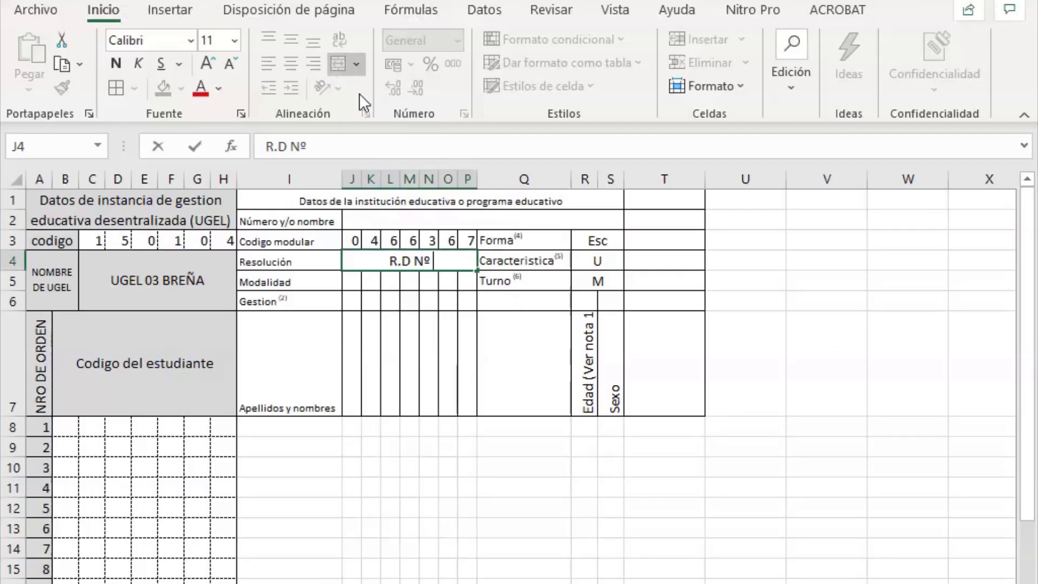
Complete the Resolución entry in J4 with the number "01106-75", following the PDF form.
key(alt+Tab)
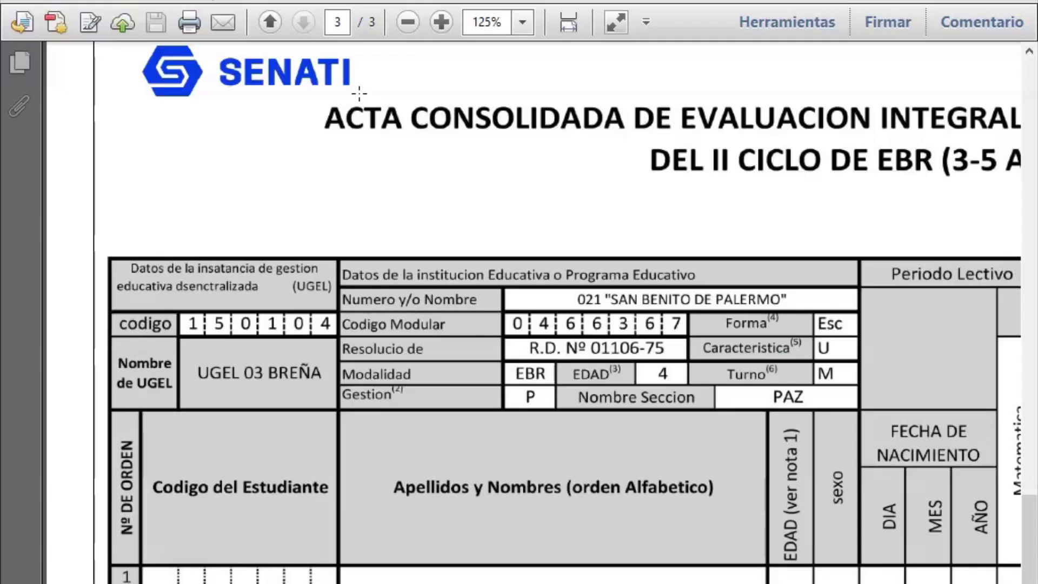
key(alt+Tab)
key(alt+Tab)
key(alt+Tab)
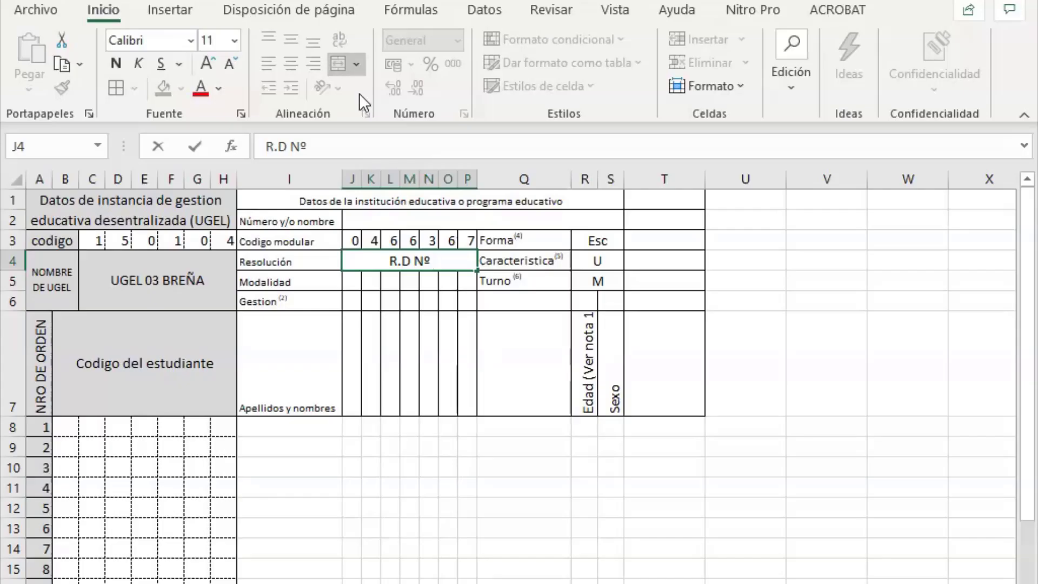
text(01)
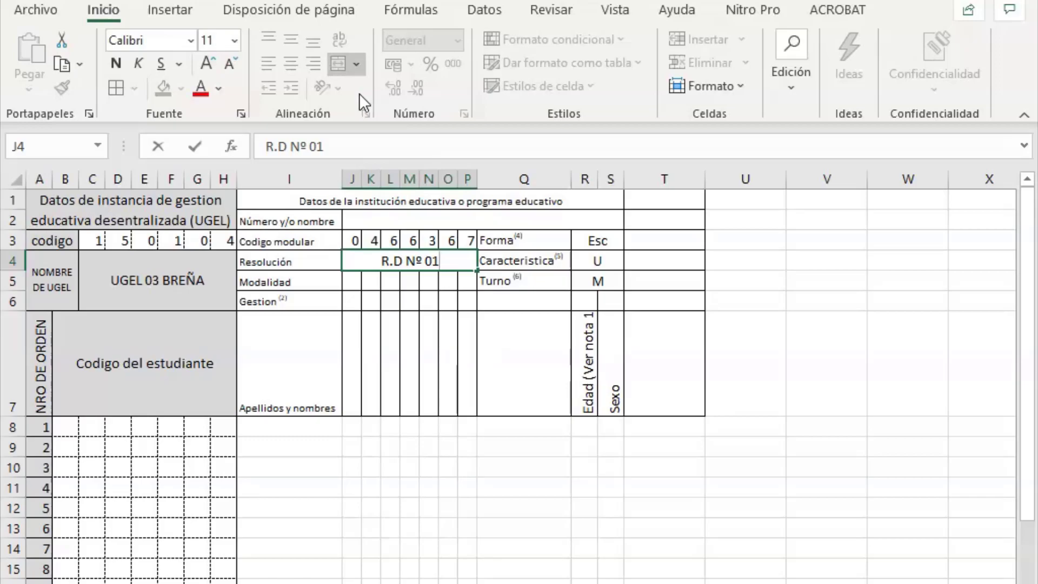
key(alt+Tab)
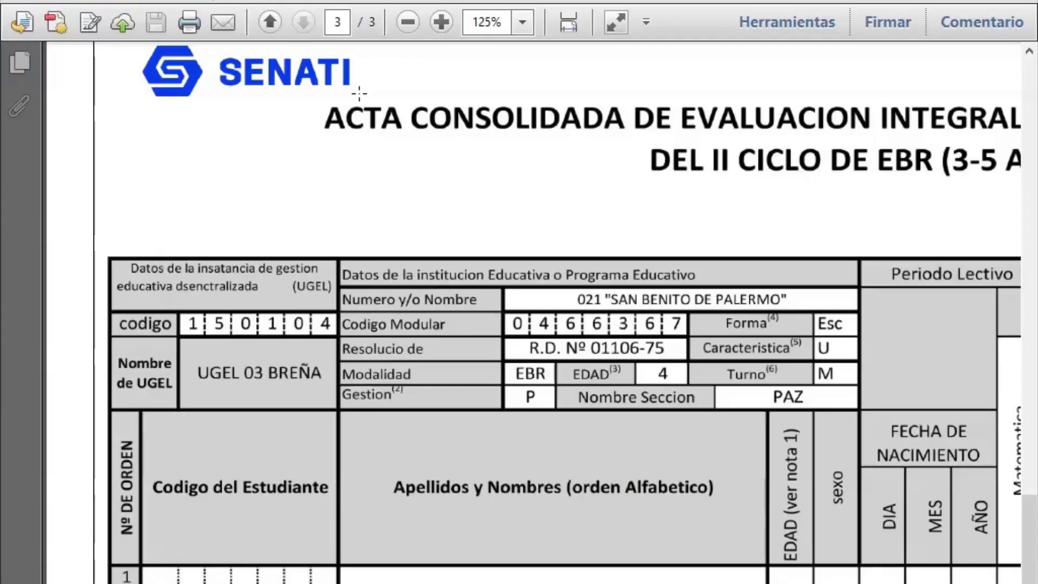
key(alt+Tab)
text(106-)
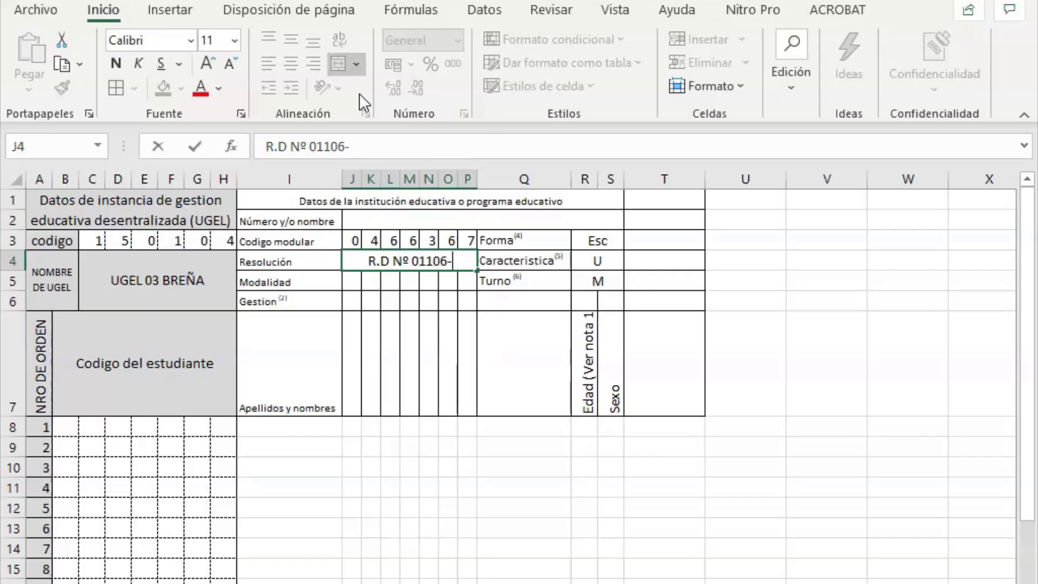
key(alt+Tab)
key(alt+Tab)
text(75)
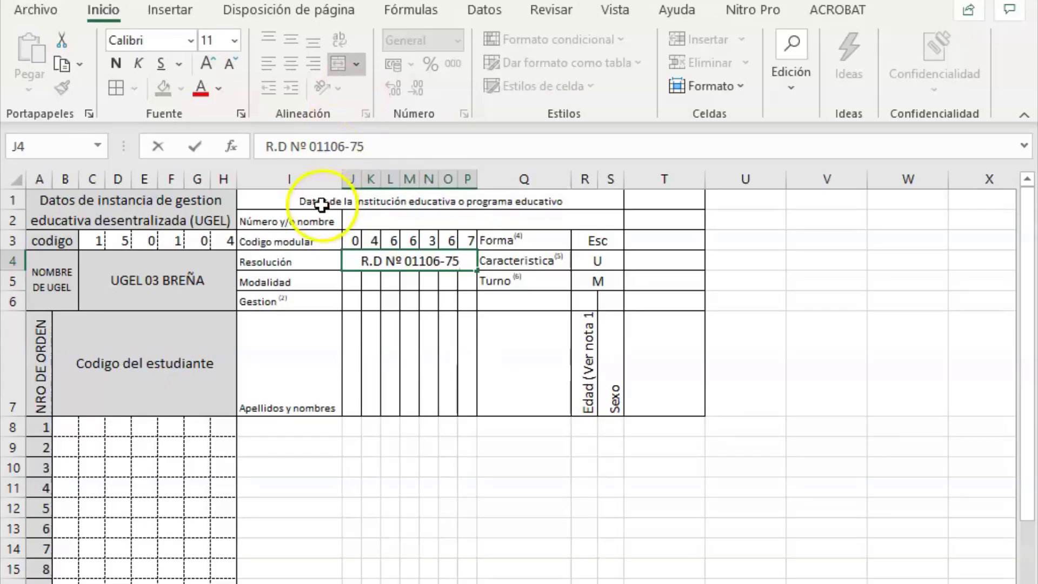
click(425, 332)
Following the Modalidad row of the PDF form, merge and center J5:K5, L5:N5 and O5:P5 separately.
key(alt+Tab)
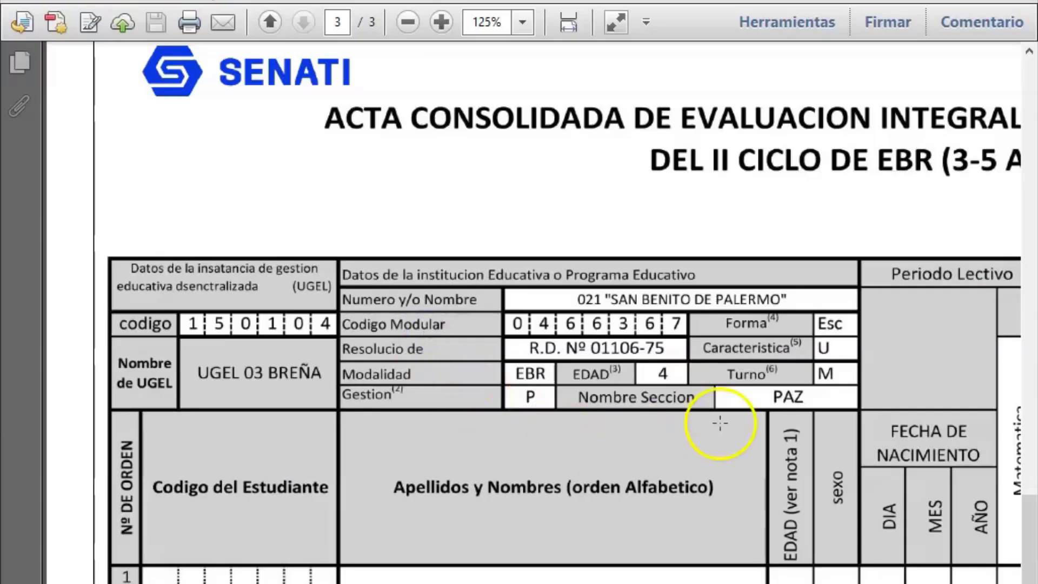
key(alt+Tab)
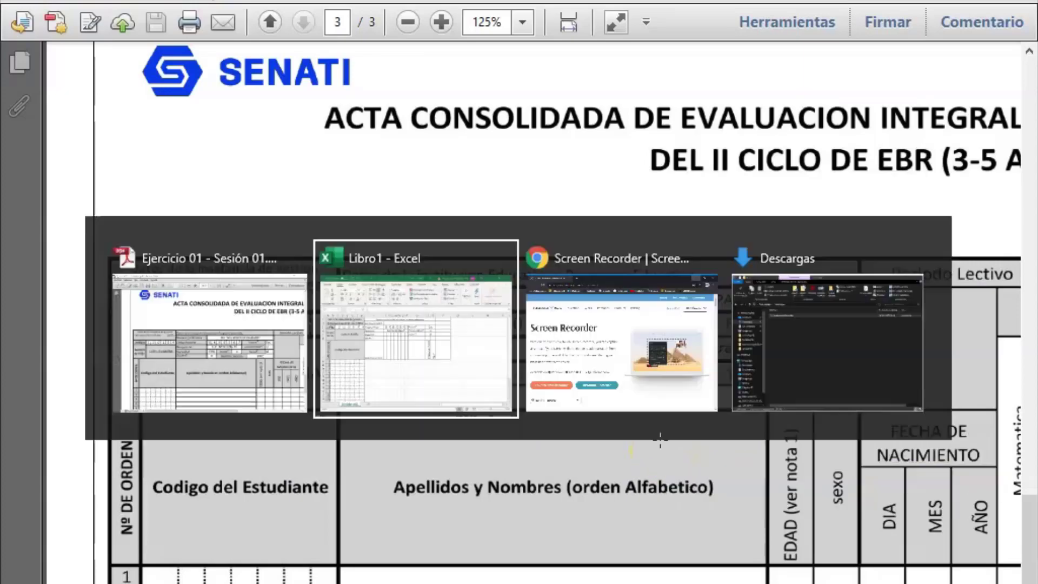
click(354, 281)
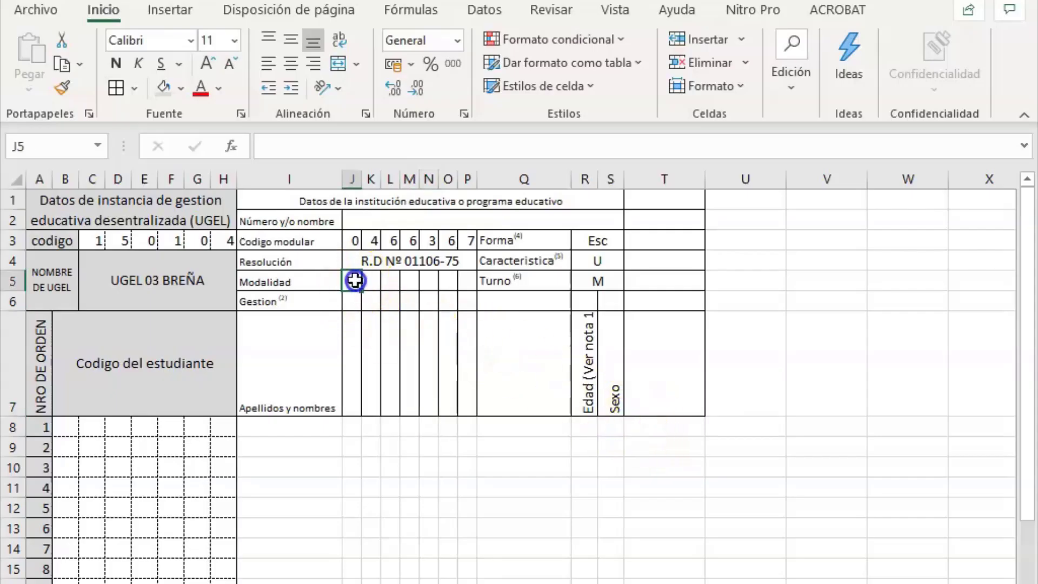
key(alt+Tab)
key(alt+Tab)
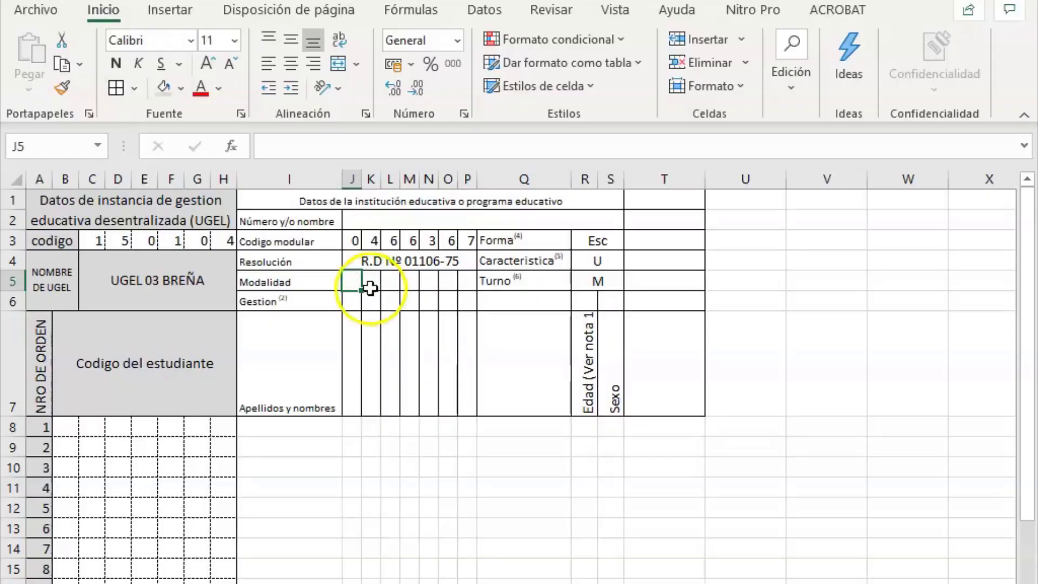
drag(355, 281, 369, 282)
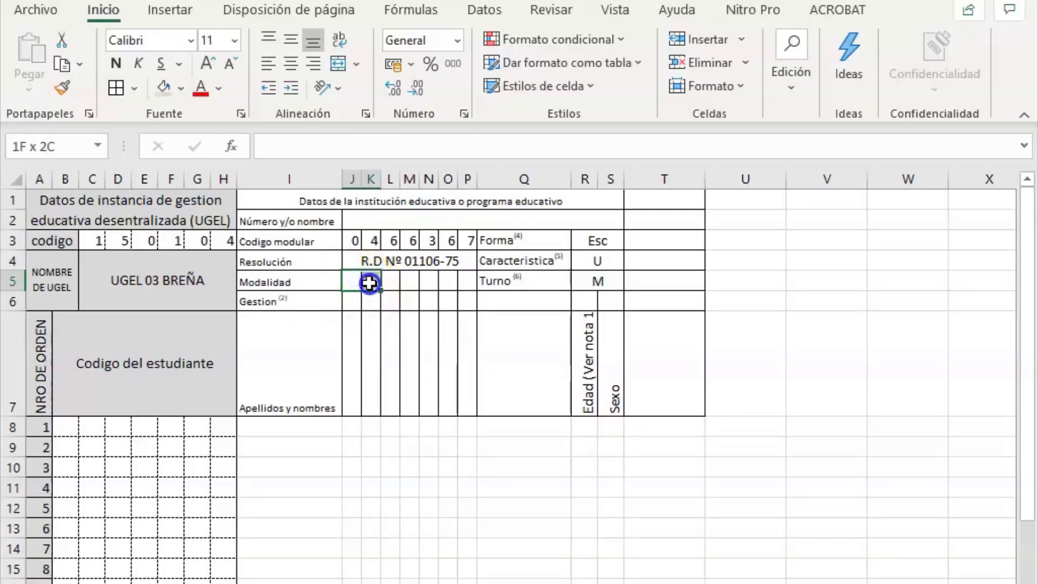
key(alt+Tab)
key(alt+Tab)
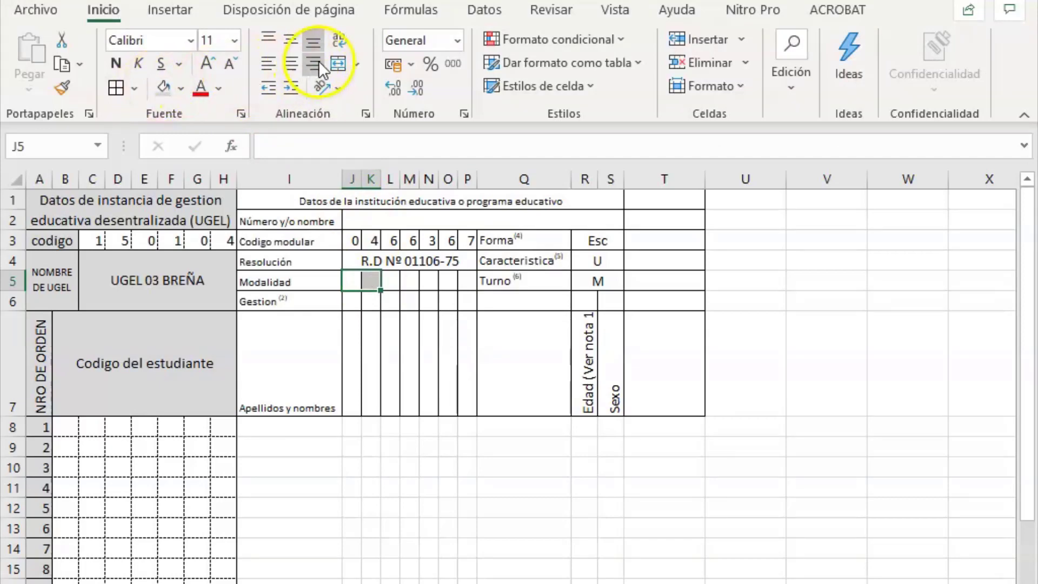
click(336, 63)
drag(391, 281, 467, 279)
click(338, 64)
click(338, 63)
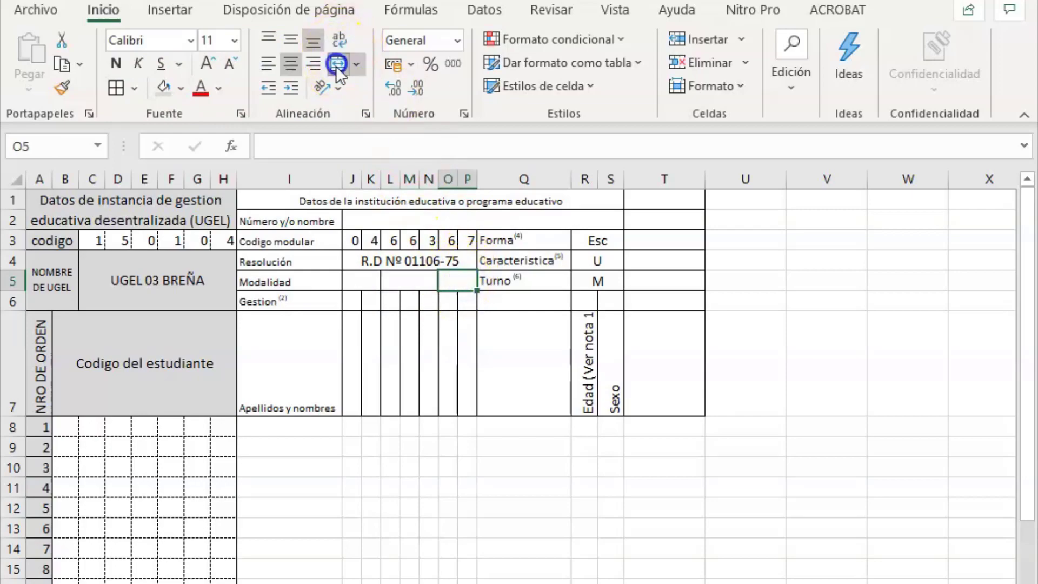
Look up the Modalidad value in the PDF form and enter "EBR" in merged cell J5.
click(376, 281)
key(alt+Tab)
key(alt+Tab)
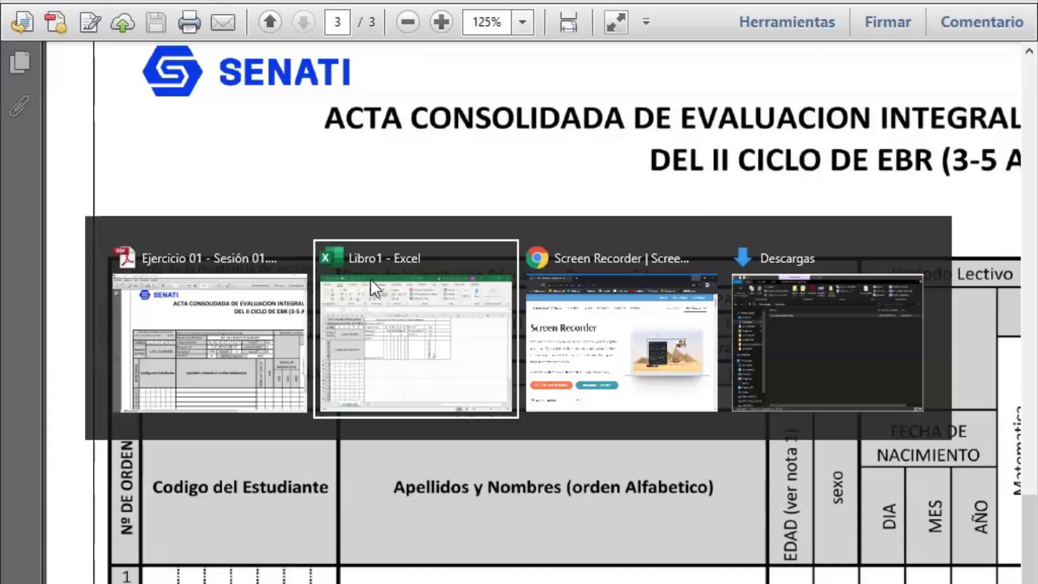
text(EB)
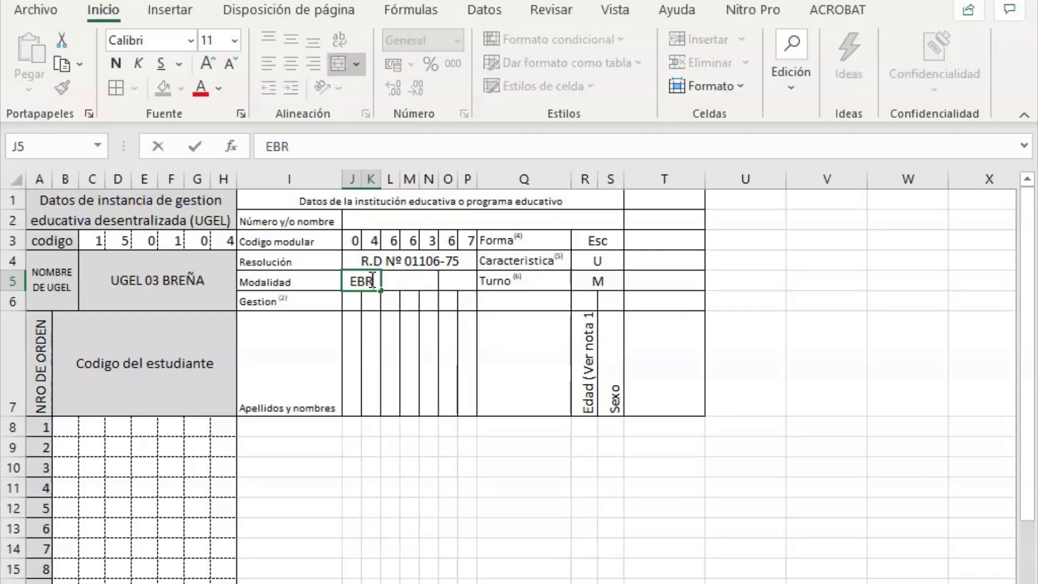
text(R)
key(Tab)
Following the PDF form, enter the label "EDAD(3)" in merged cell L5 with "(3)" formatted as superscript.
key(alt+Tab)
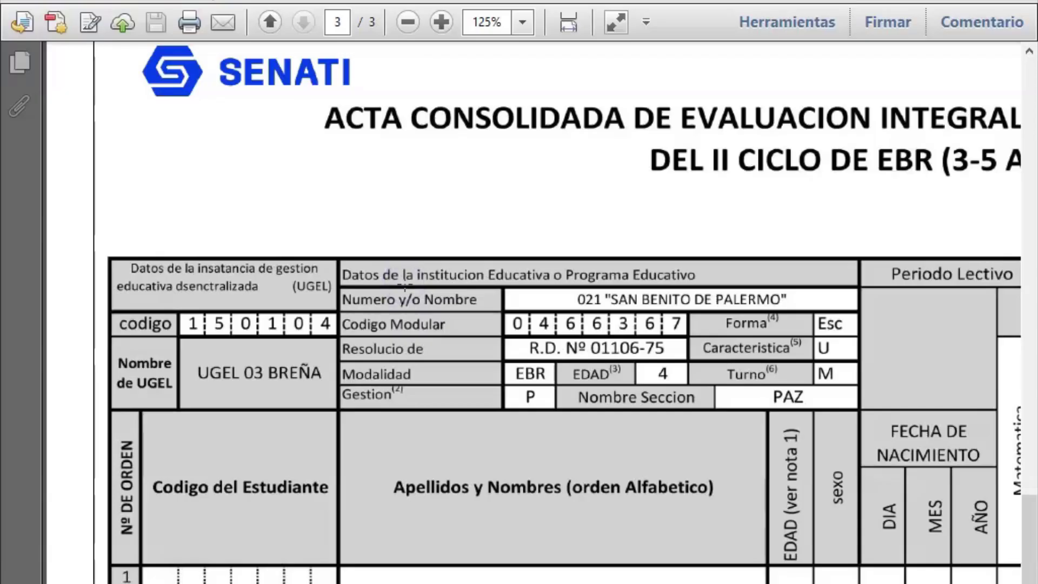
key(alt+Tab)
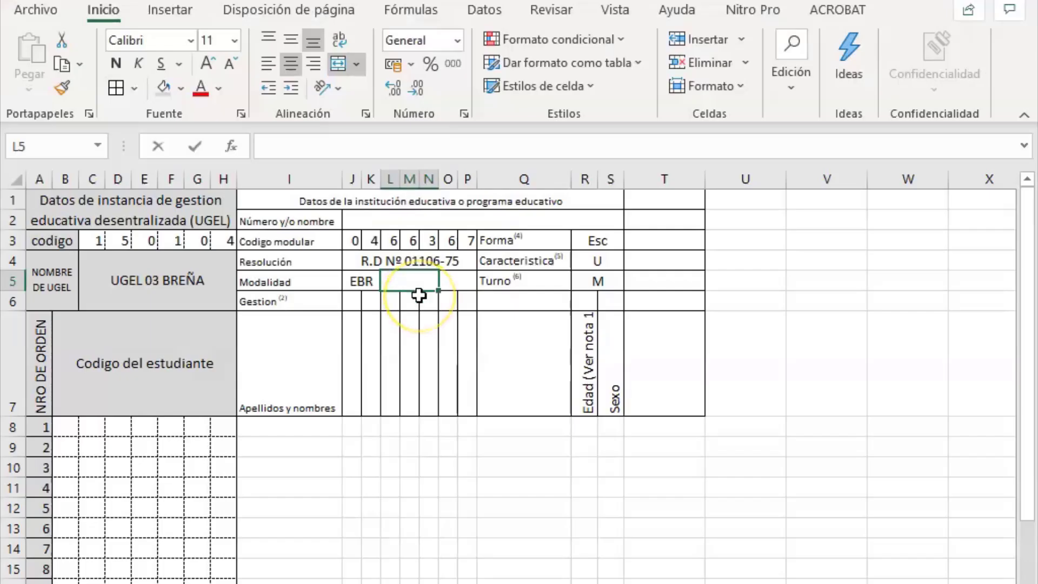
text(EDAD(3)
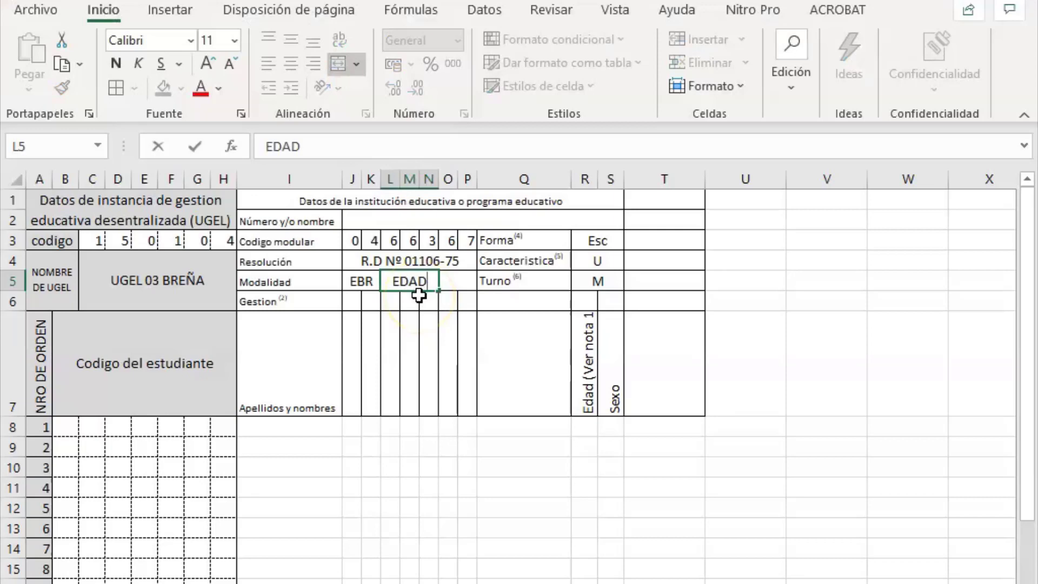
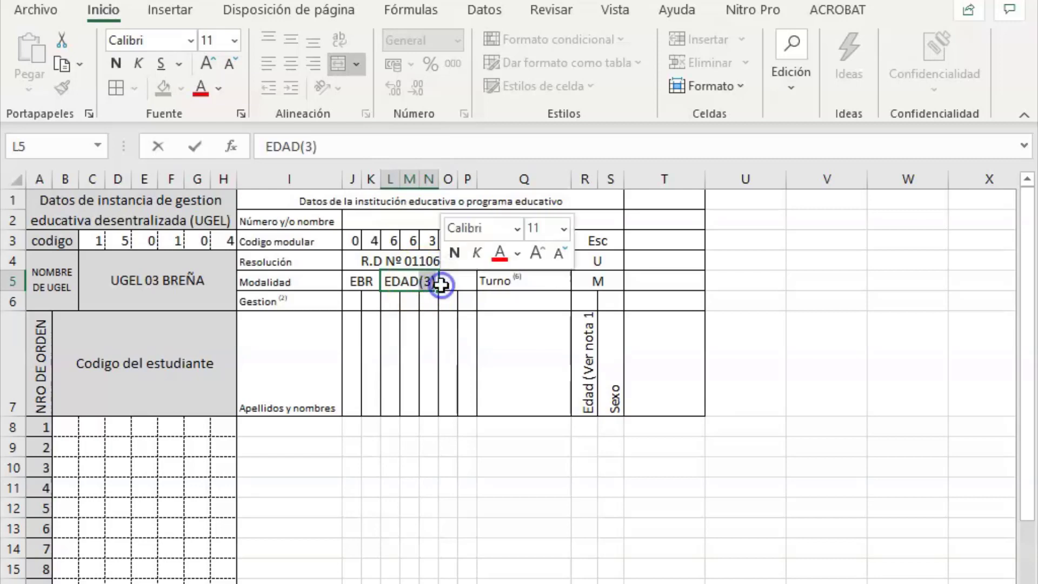
click(242, 114)
click(324, 348)
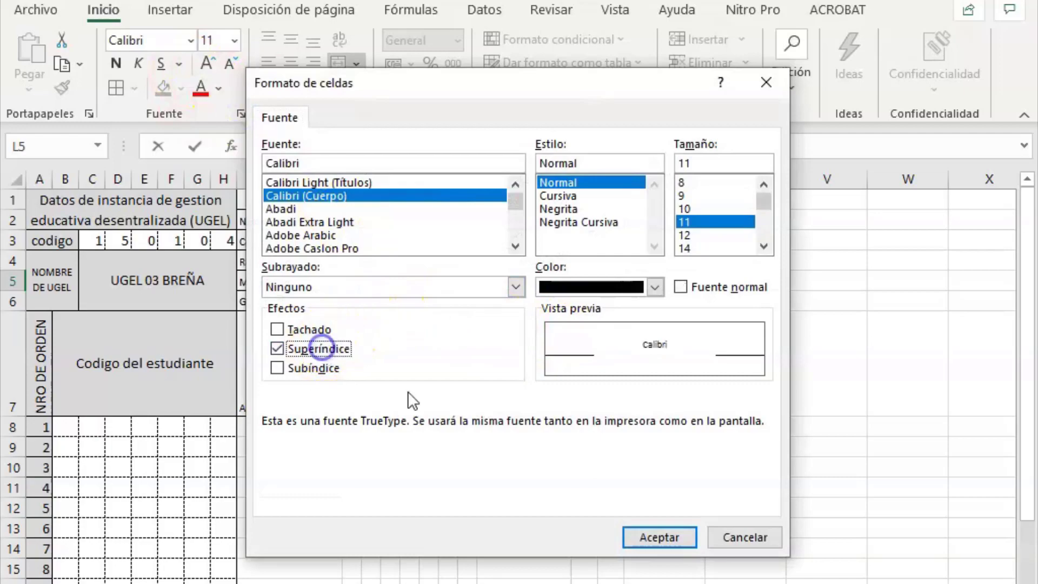
click(644, 538)
click(383, 300)
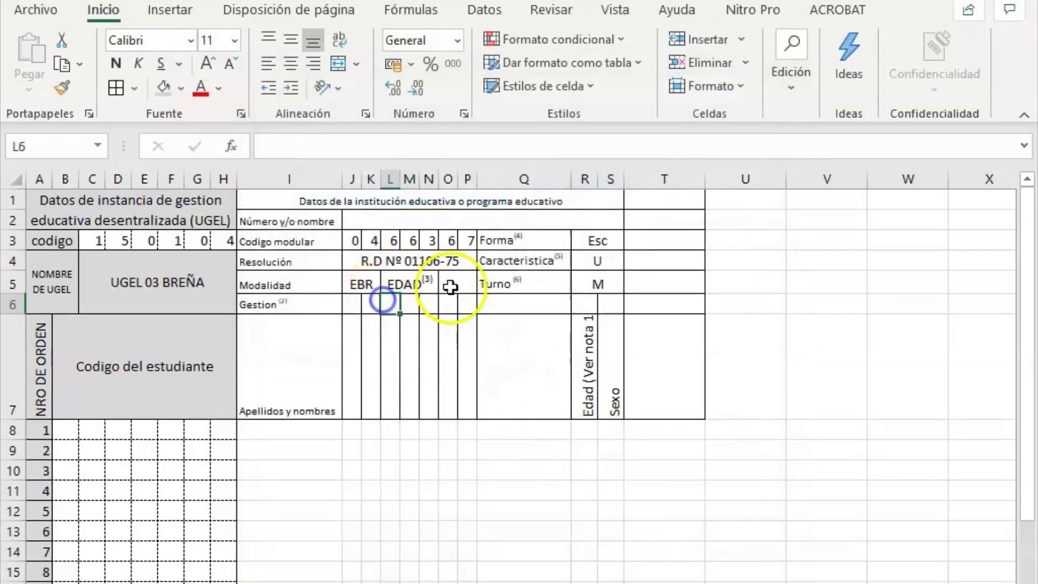
Check the EDAD value in the PDF form and enter 4 in merged cell O5.
click(464, 283)
key(alt+Tab)
key(alt+Tab)
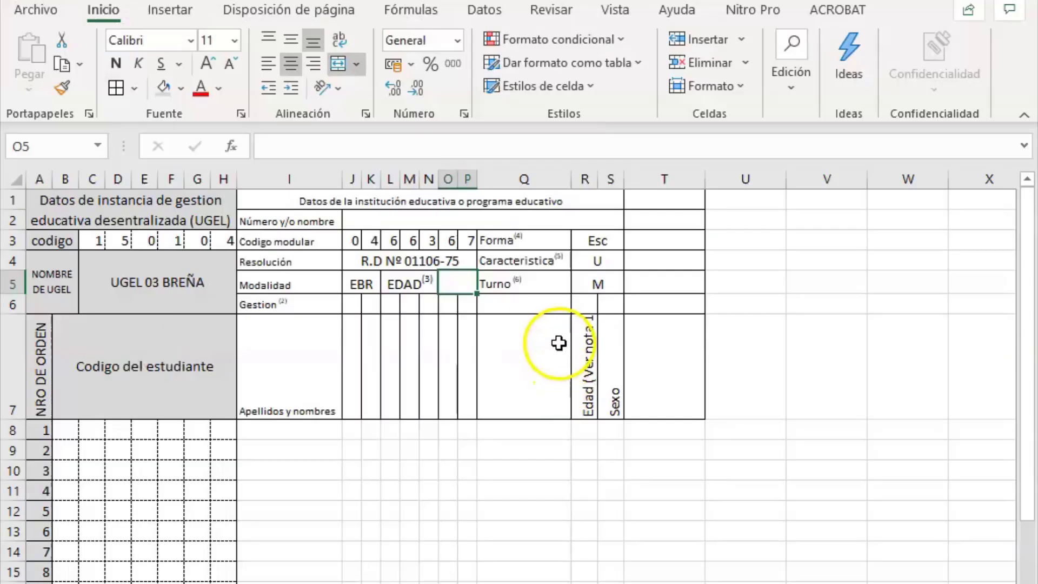
text(4)
click(494, 345)
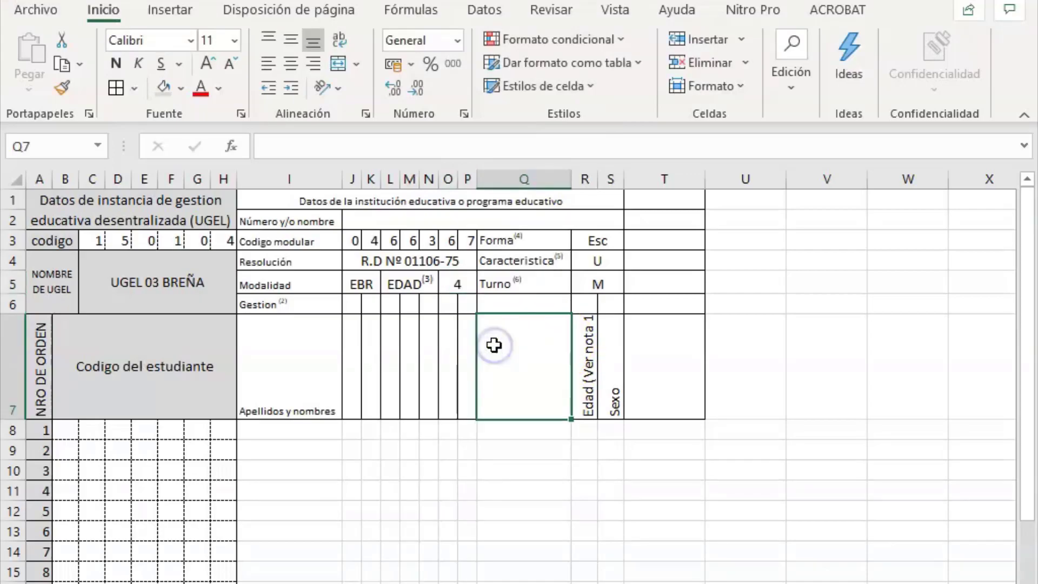
Following the PDF form, merge and center J6:K6 and enter "P" as the Gestion value.
key(alt+Tab)
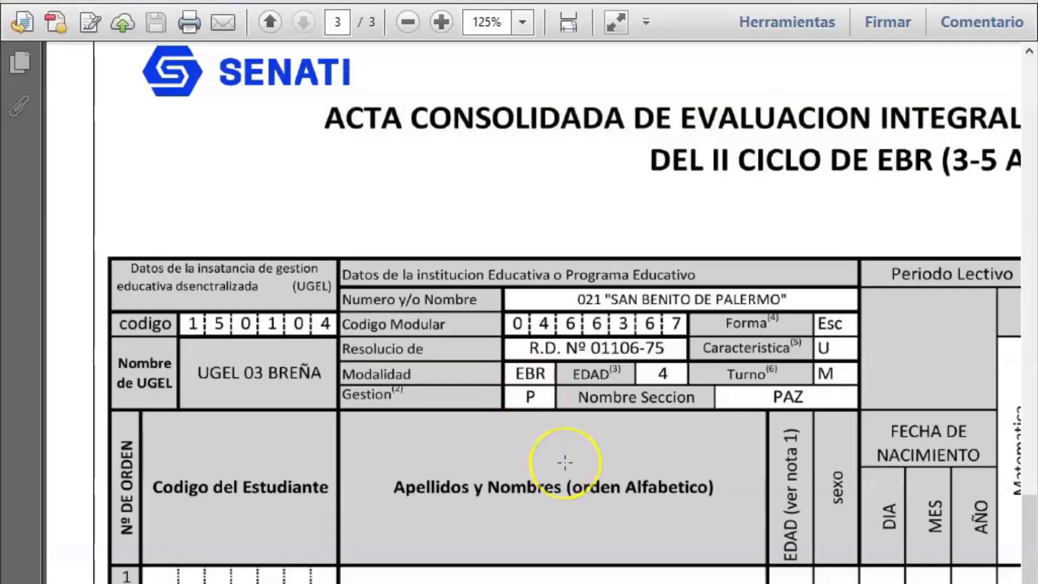
key(alt+Tab)
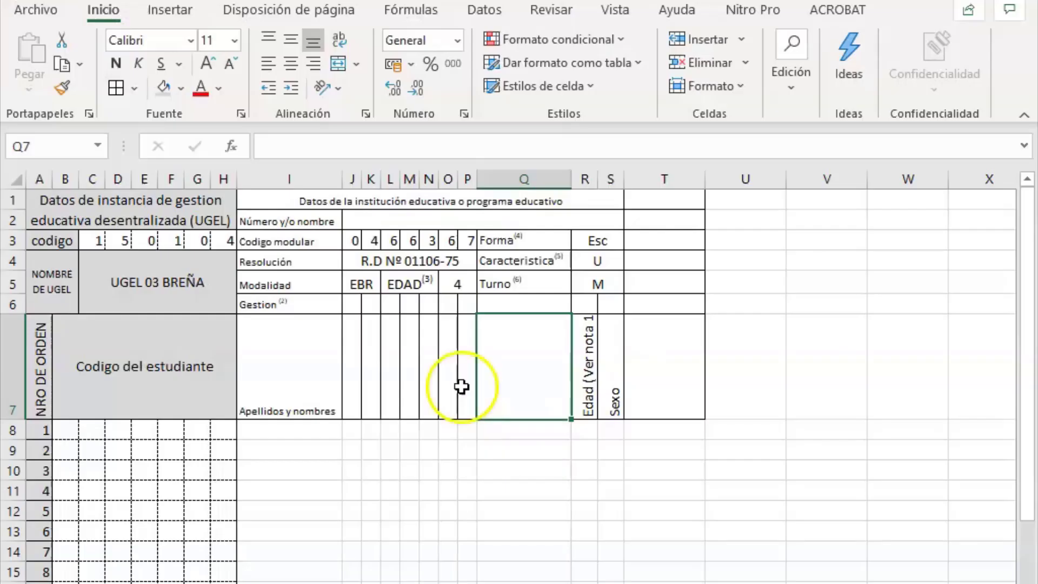
click(360, 307)
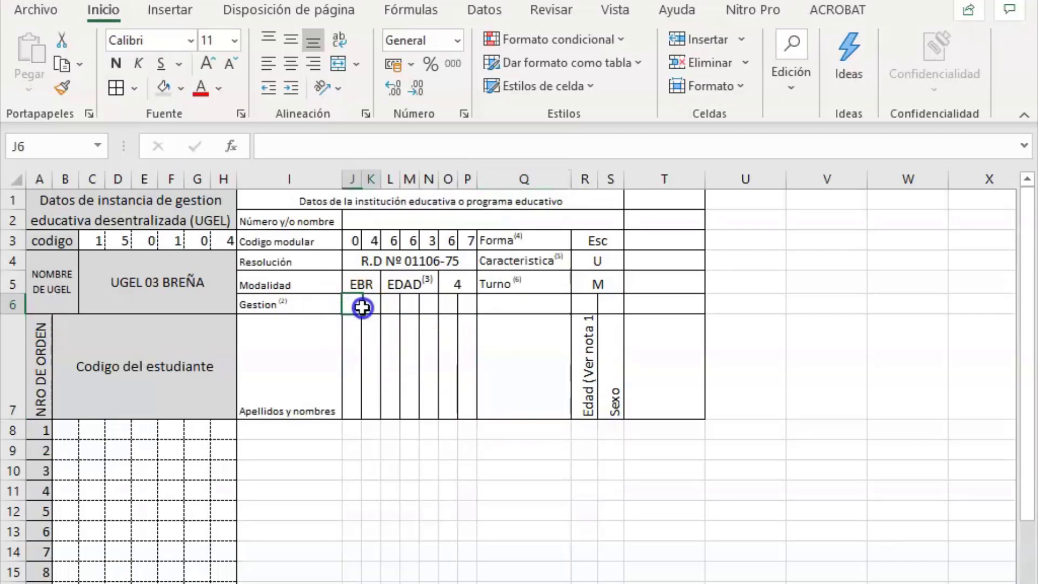
click(338, 63)
text(P)
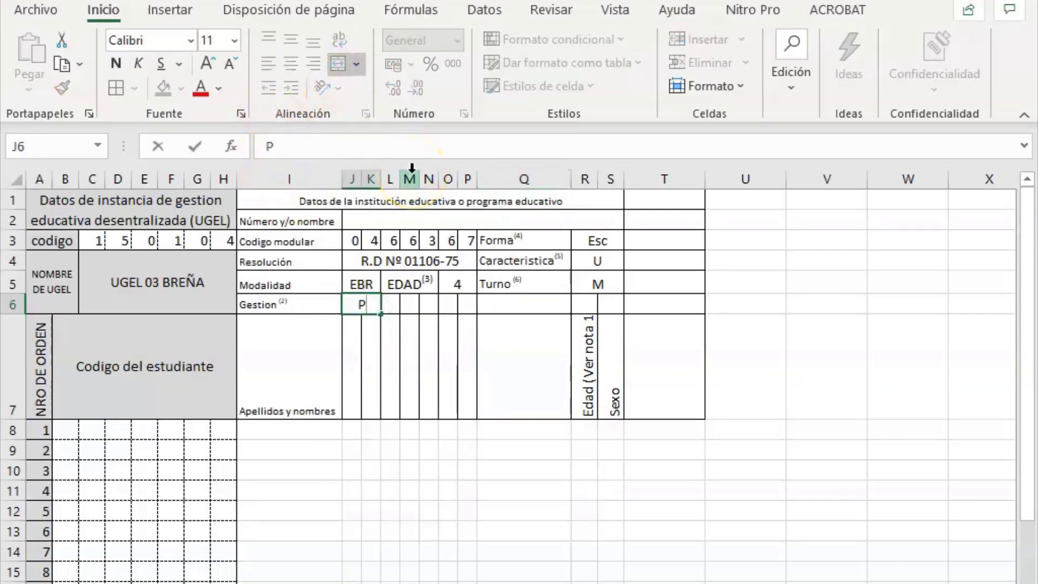
click(457, 342)
Check the Nombre Seccion row's layout in the PDF form and insert a new column before column Q.
key(alt+Tab)
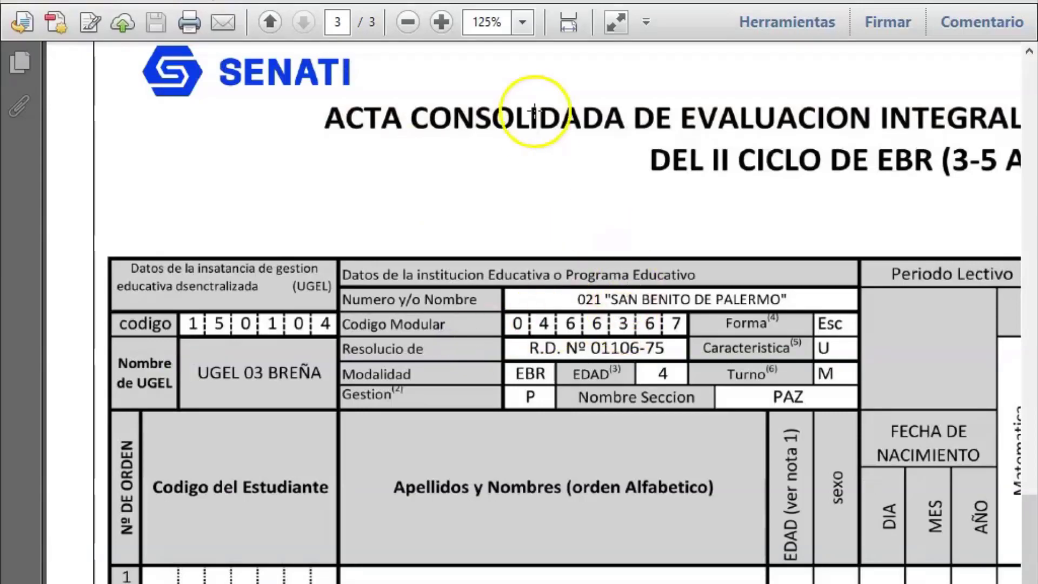
key(alt+Tab)
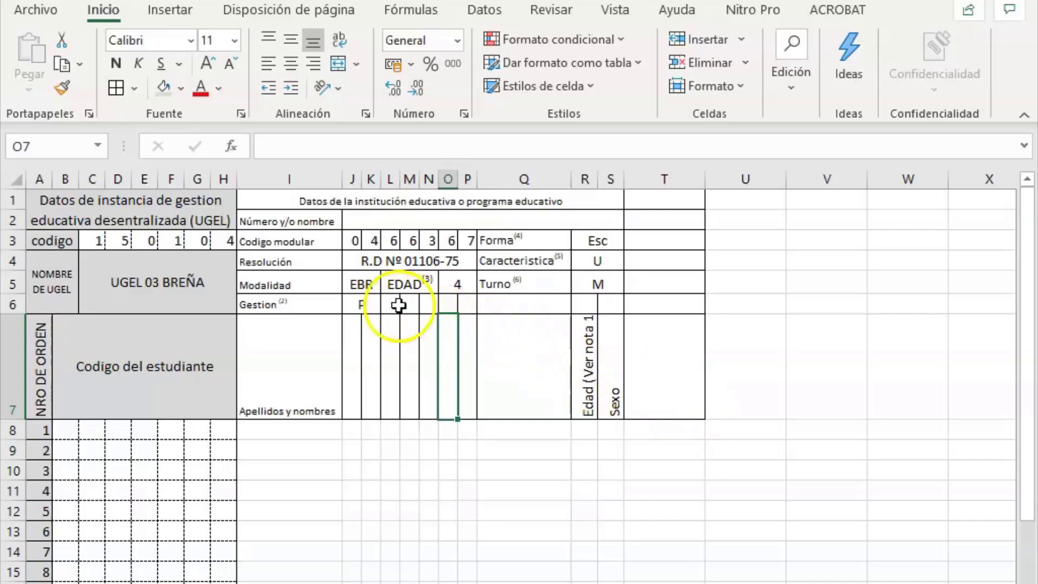
drag(387, 303, 463, 301)
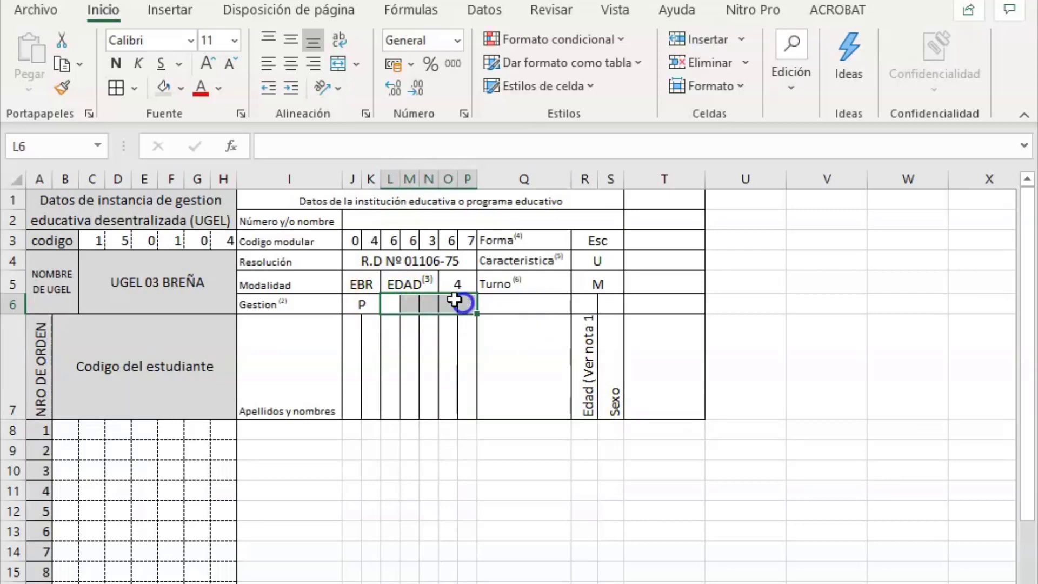
click(507, 180)
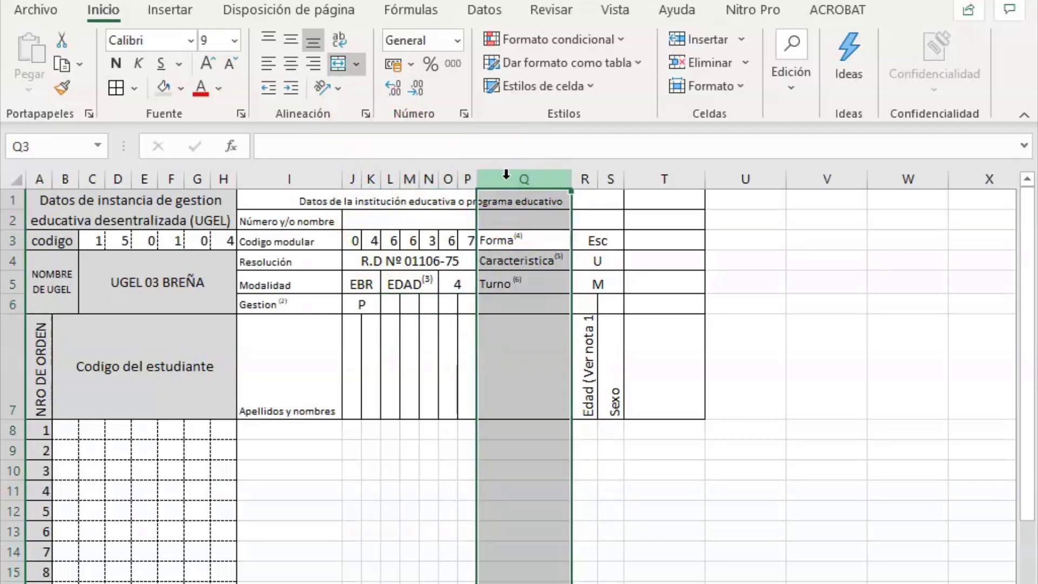
right_click(507, 176)
click(604, 349)
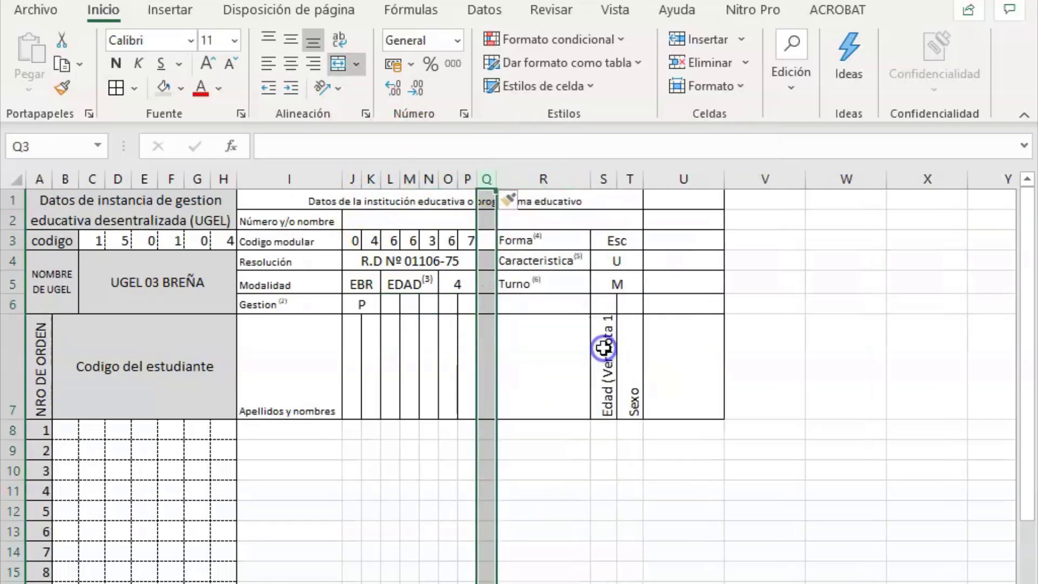
click(540, 331)
Merge each of the Forma, Caracteristica and Turno labels across columns Q:R in rows 3 to 5 and left-align them.
click(520, 240)
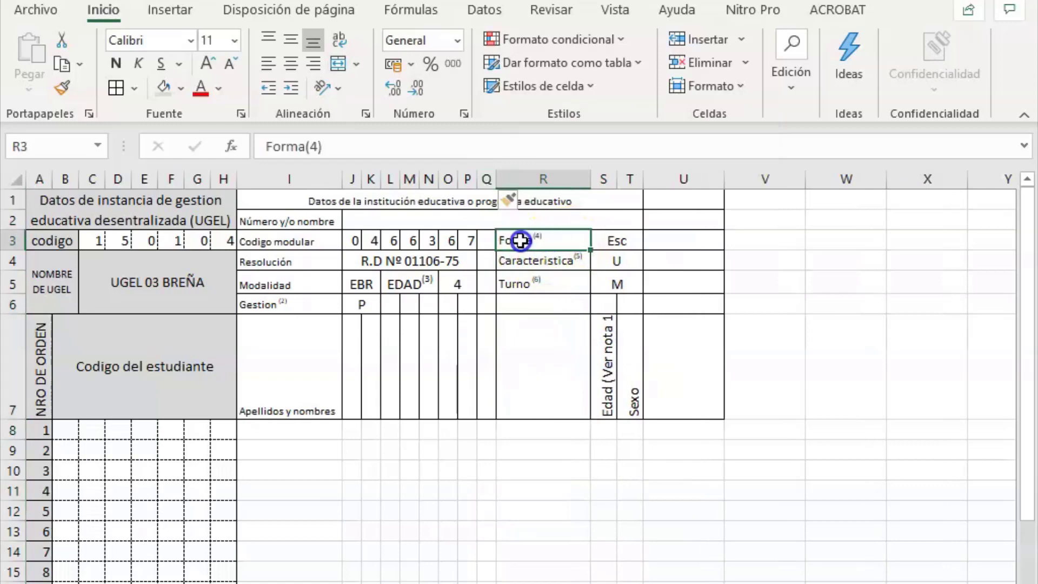
drag(521, 240, 490, 261)
click(338, 64)
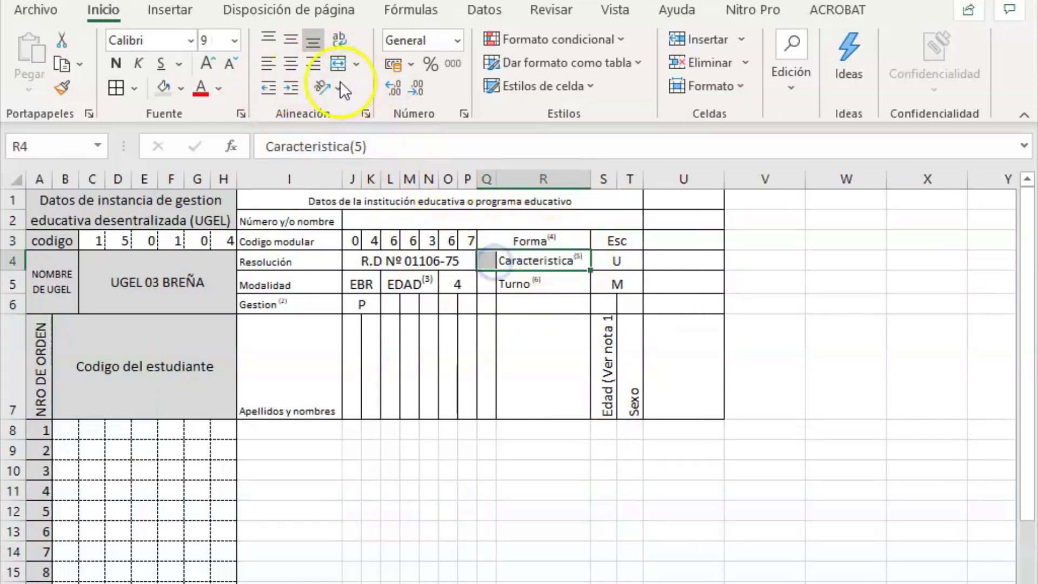
click(338, 63)
drag(549, 284, 487, 285)
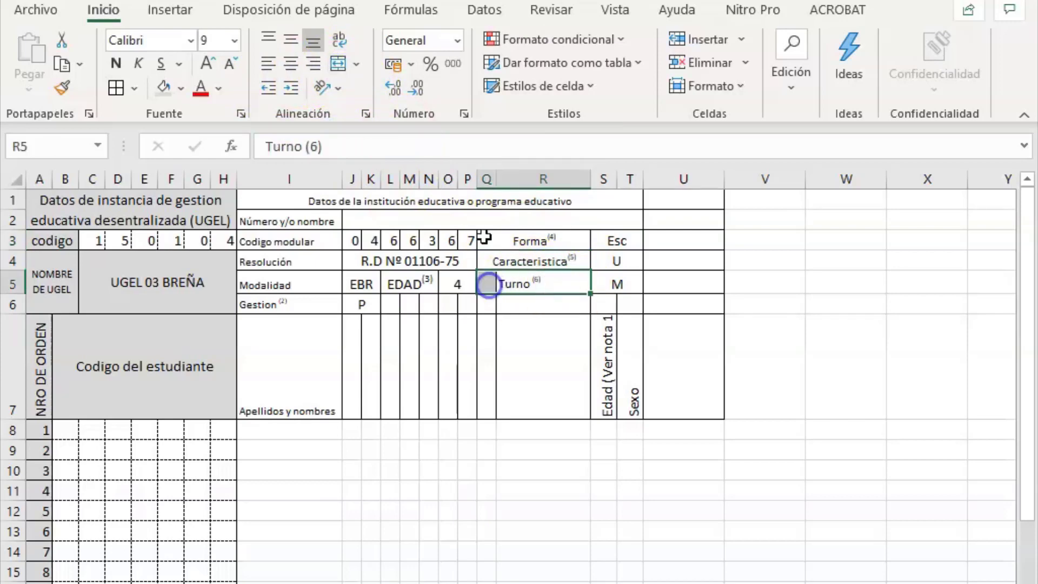
click(338, 63)
drag(508, 238, 523, 272)
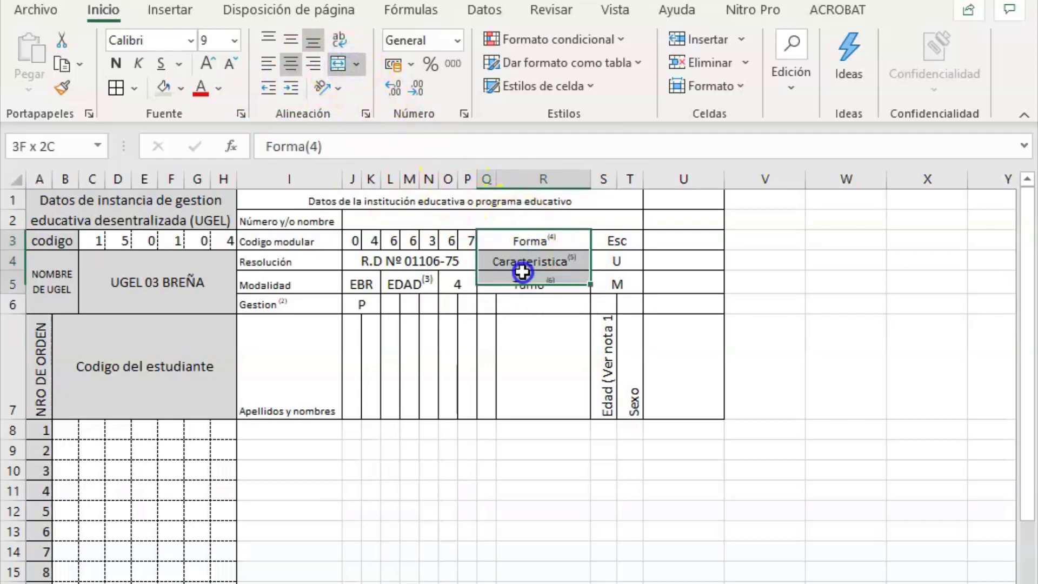
click(267, 64)
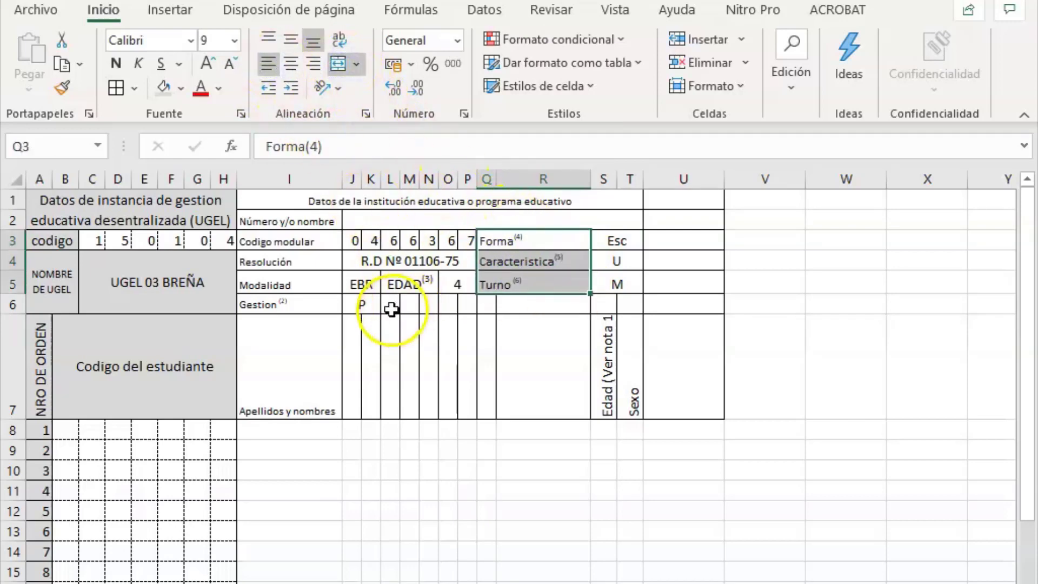
Following the Nombre Seccion field in the PDF form, merge and center cells L6:Q6.
key(alt+Tab)
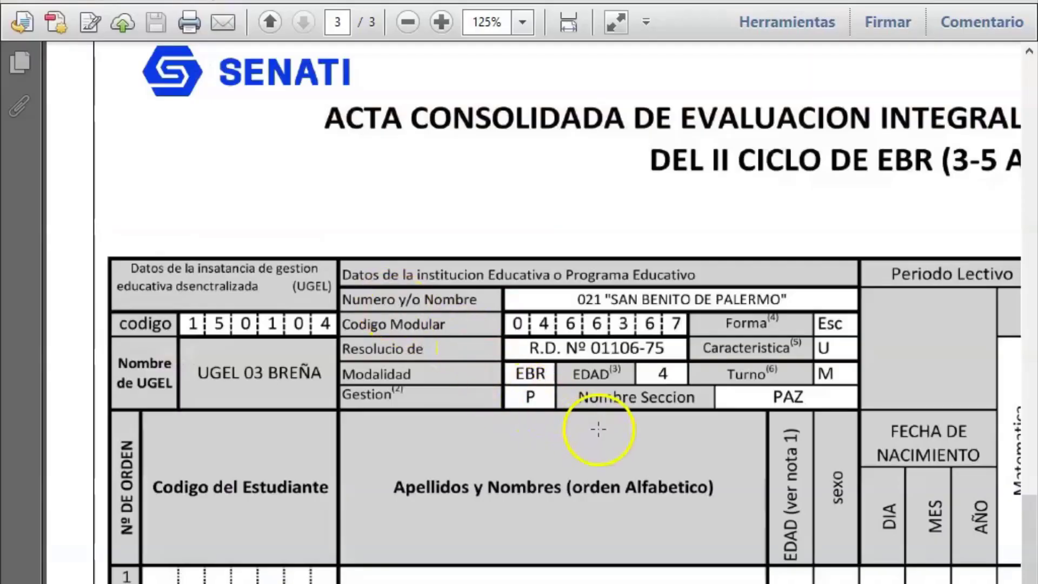
key(alt+Tab)
key(alt+Tab)
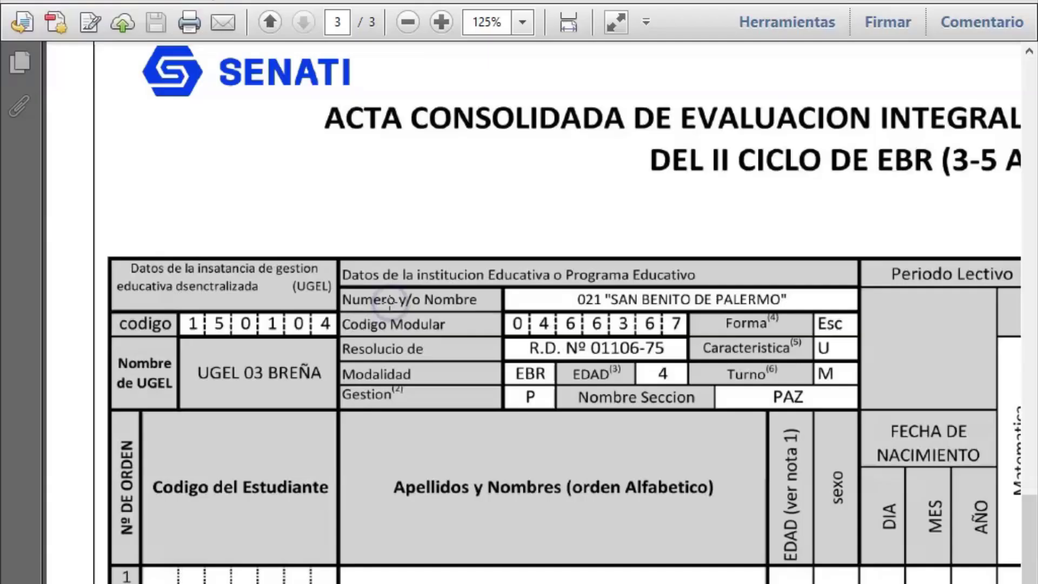
key(alt+Tab)
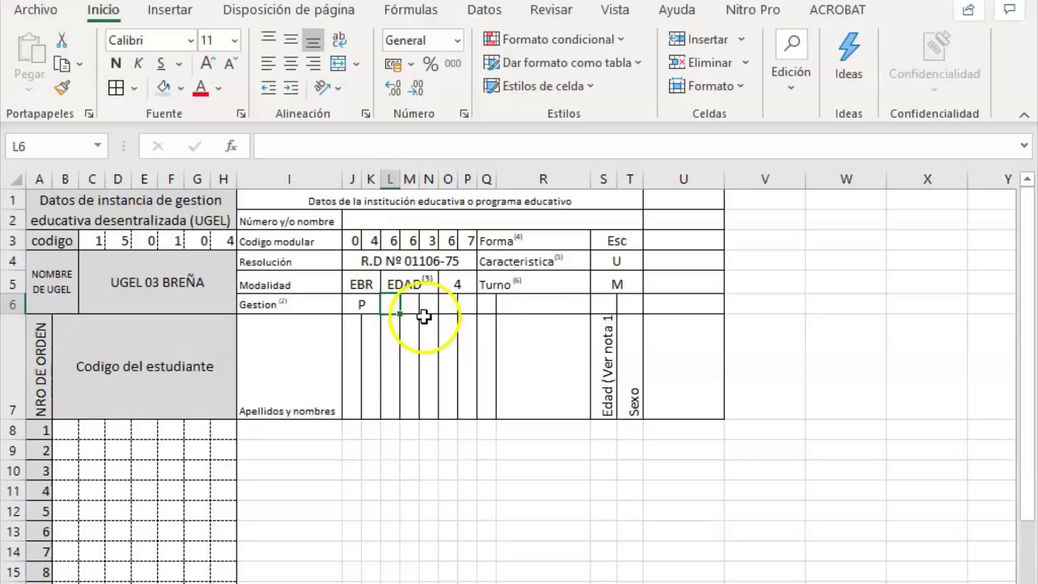
drag(390, 305, 486, 307)
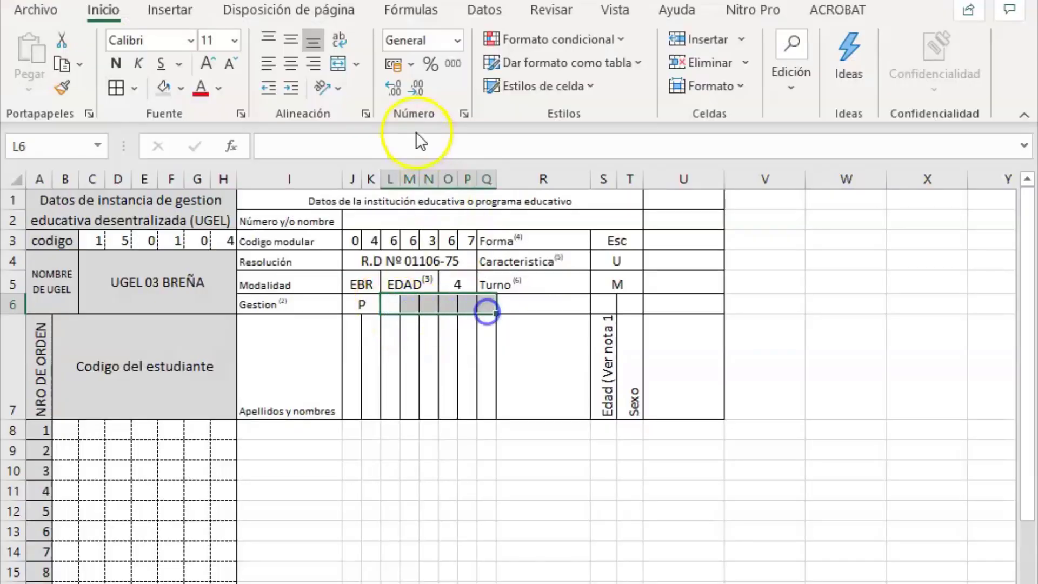
click(337, 63)
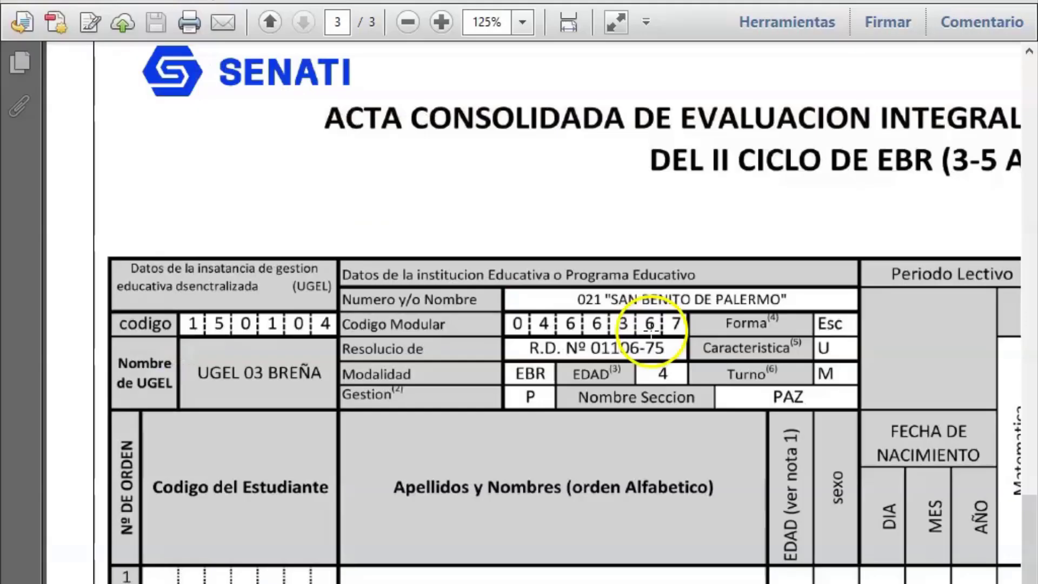
key(alt+Tab)
key(alt+Tab)
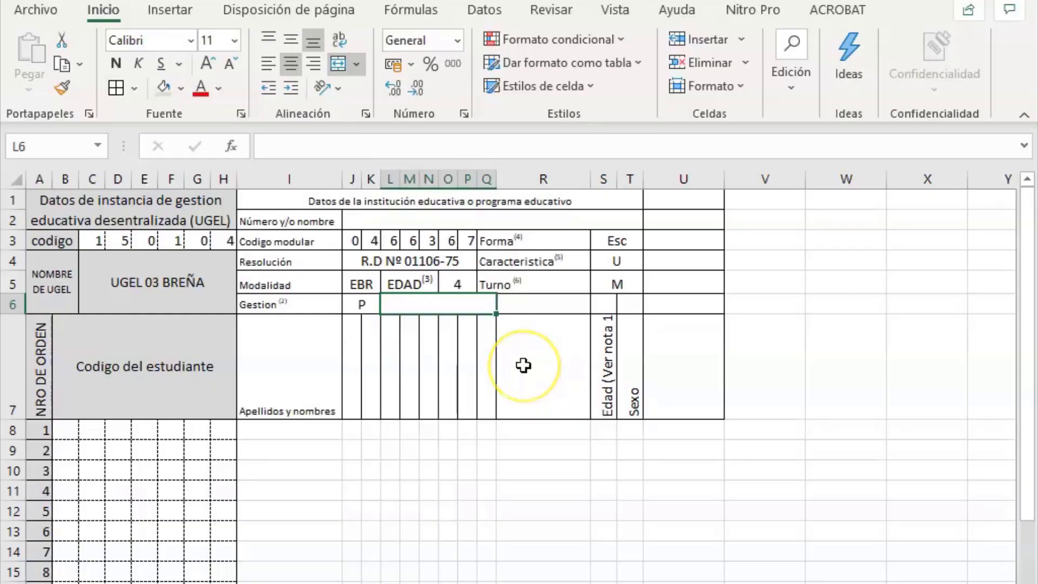
Enter the label "Nombre de sección" in merged cell L6 and reduce its font size to 9.
text(n)
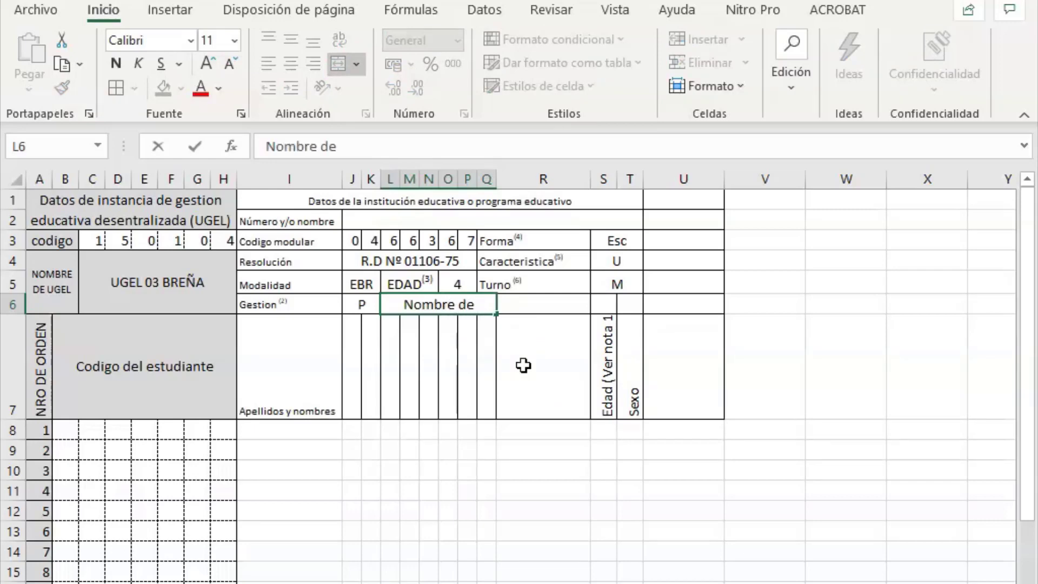
text(ombre de sección)
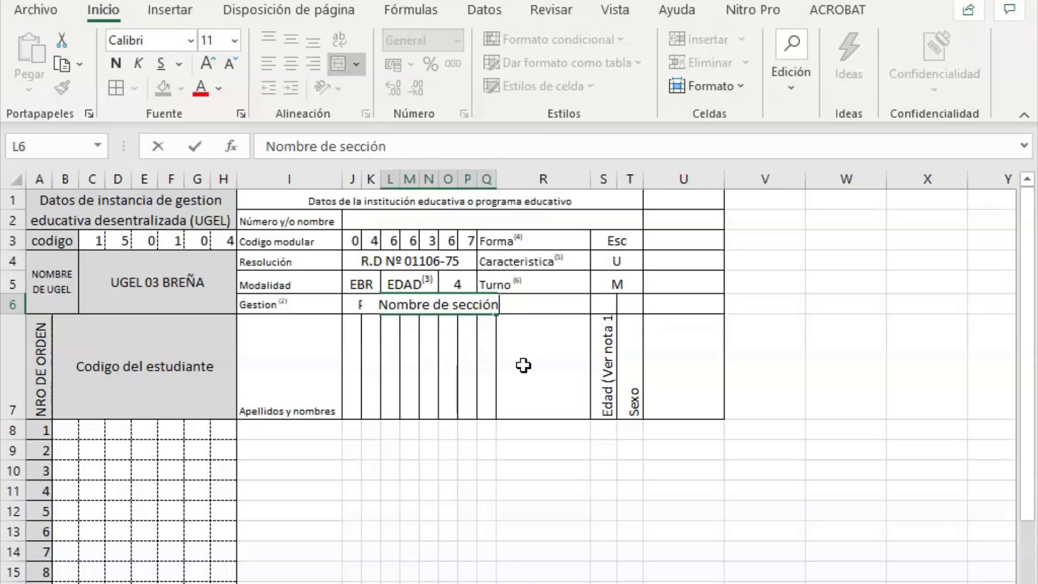
click(493, 372)
click(420, 310)
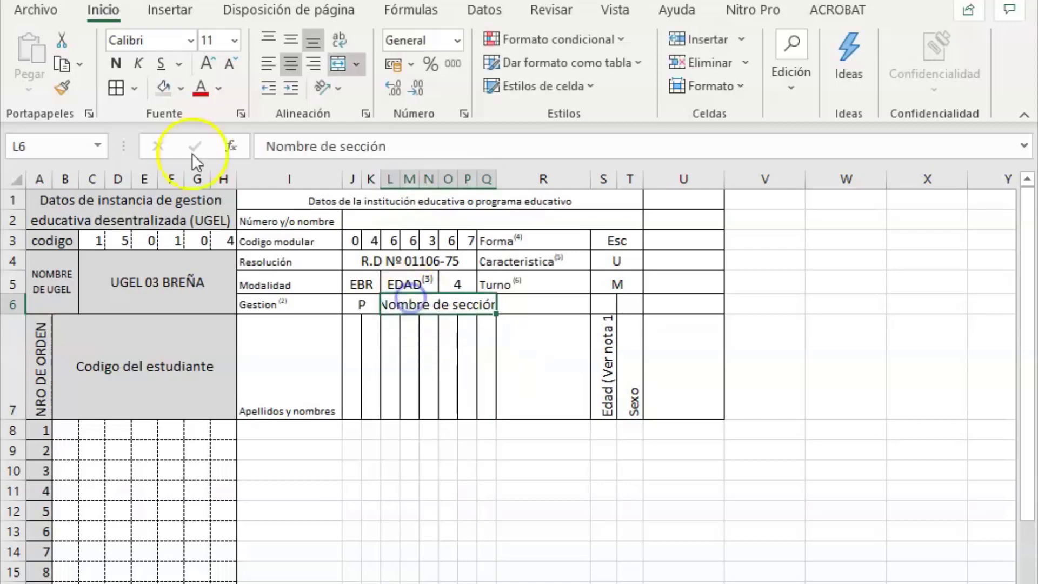
click(241, 70)
click(240, 70)
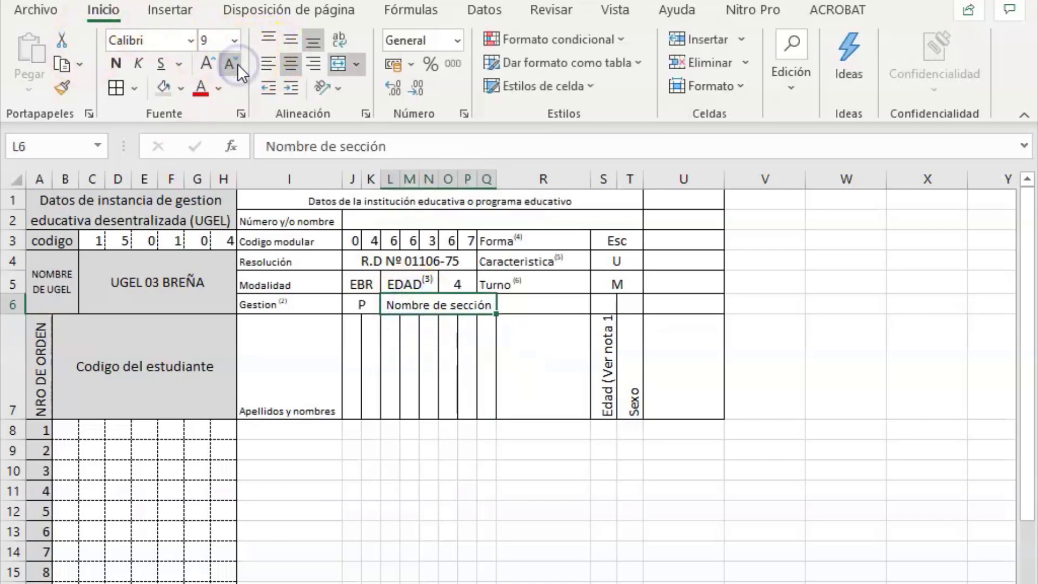
Enter "PAZ" as the section name in R6 and center it horizontally and vertically.
click(536, 306)
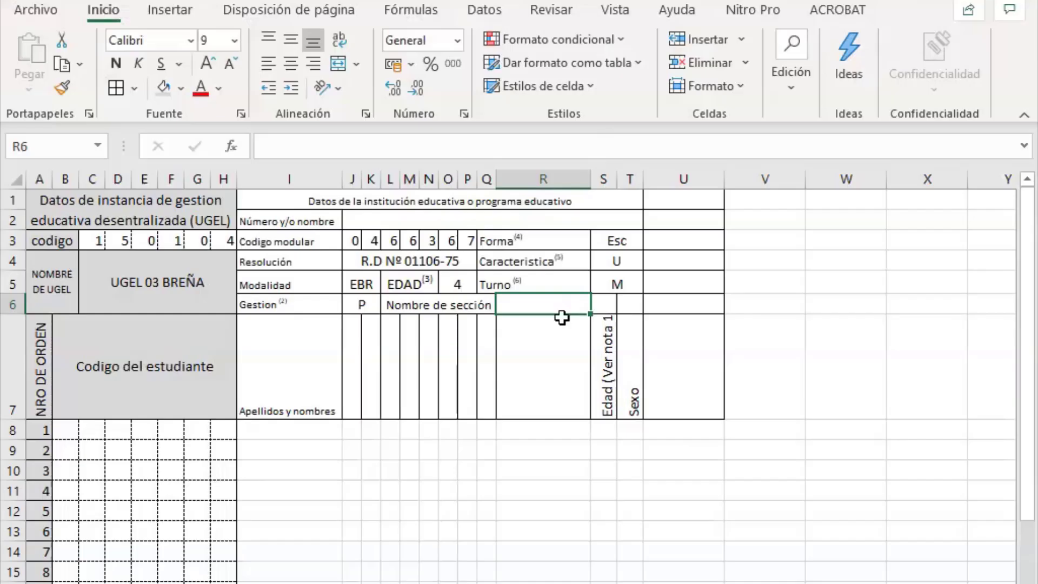
text(pa)
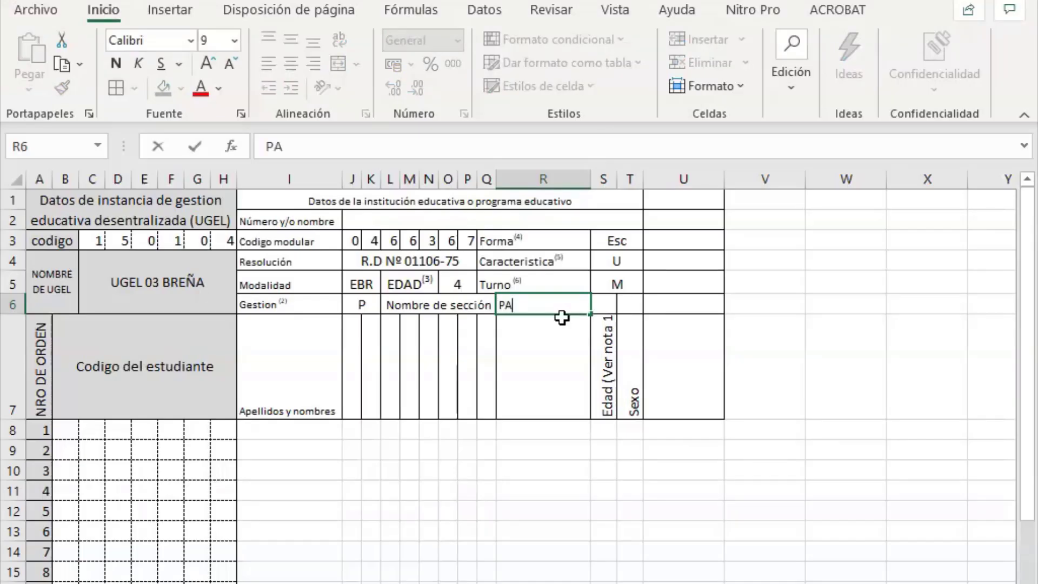
text(Z)
key(Return)
click(536, 309)
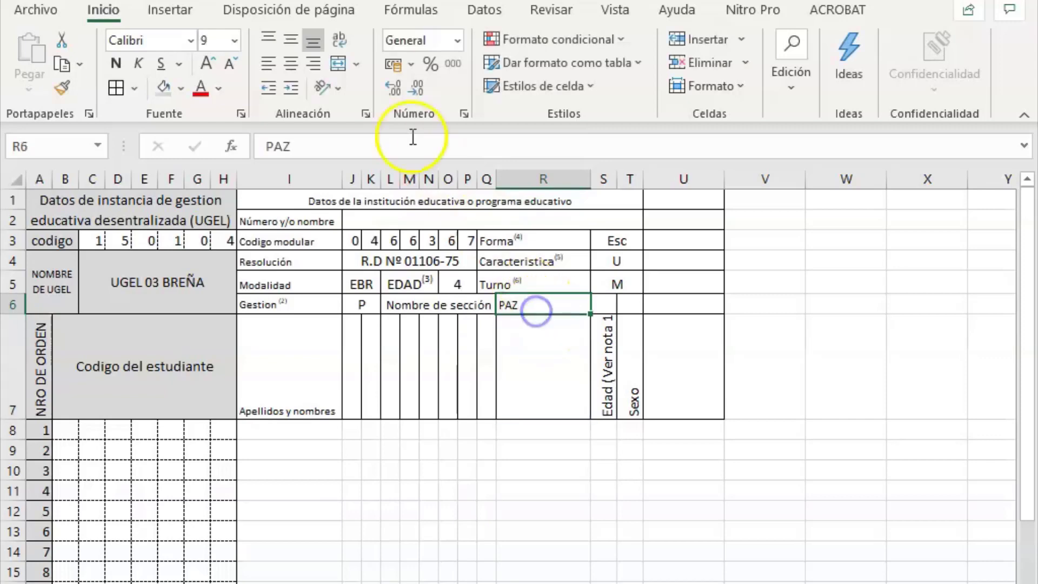
click(291, 64)
click(291, 40)
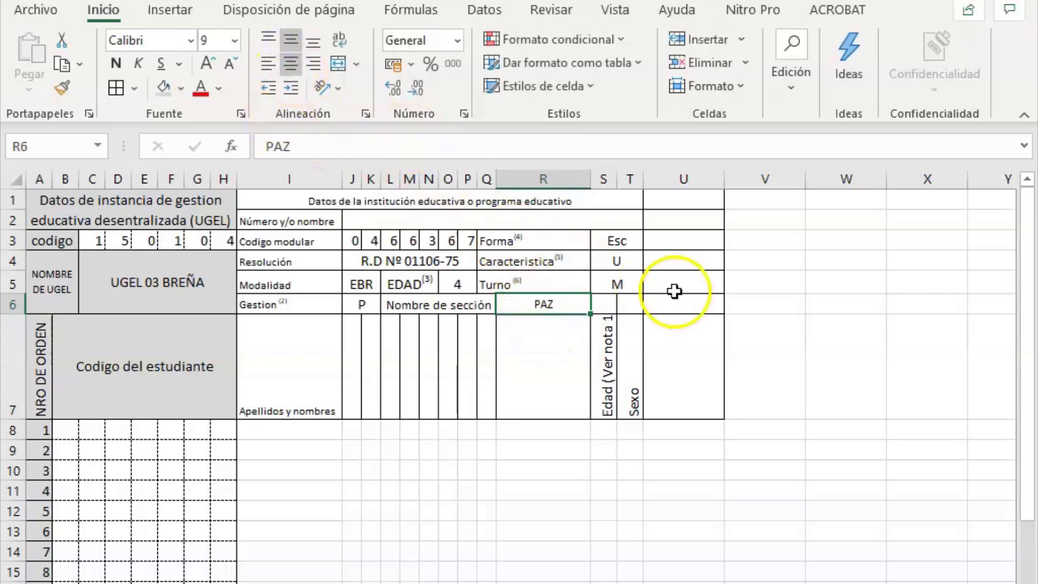
Following the PDF form, shade the institution data heading in I1 and the labels in I2:I6 grey.
key(alt+Tab)
key(alt+Tab)
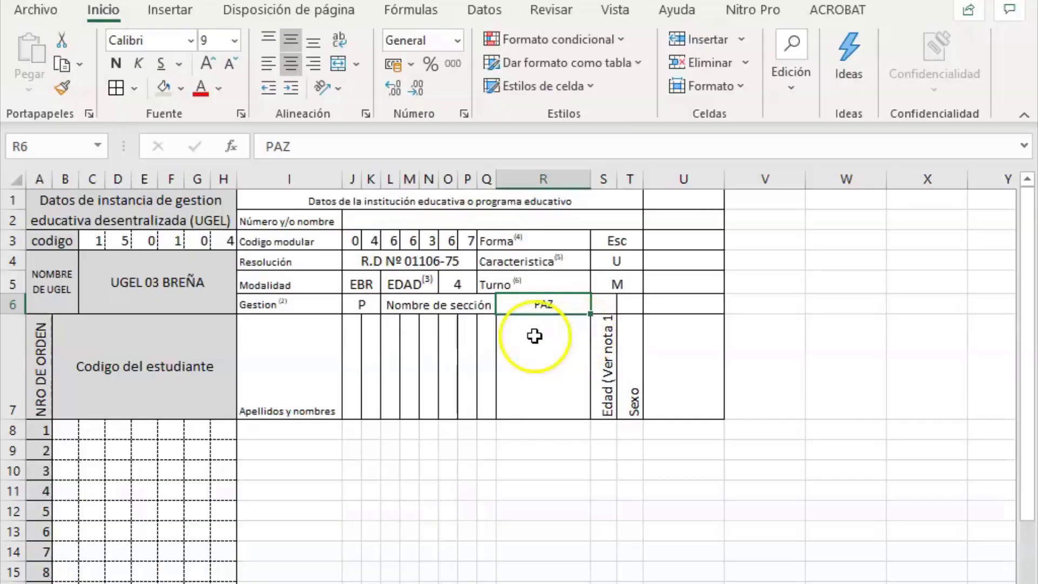
click(319, 202)
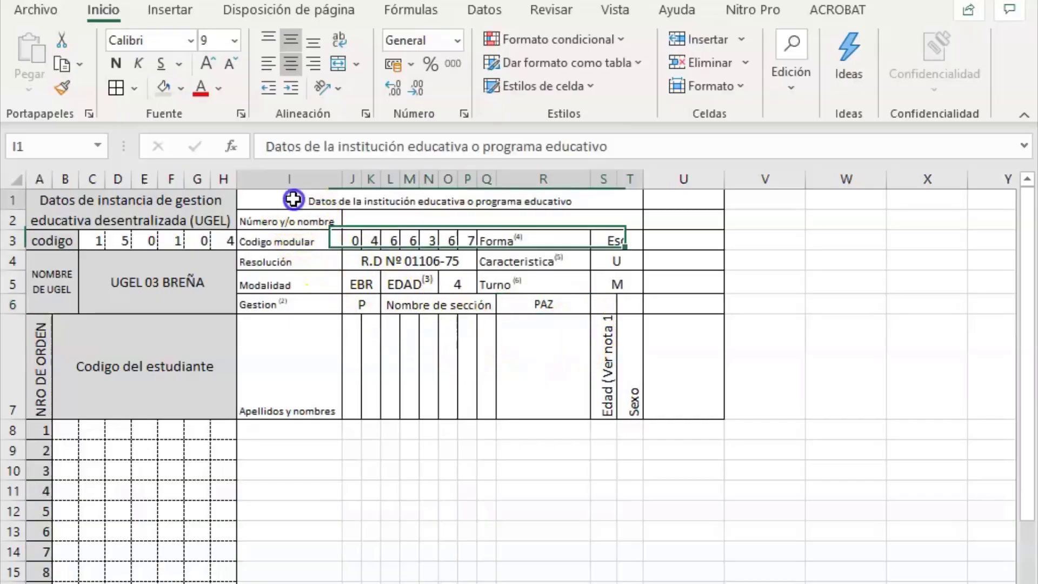
click(163, 87)
drag(304, 221, 297, 304)
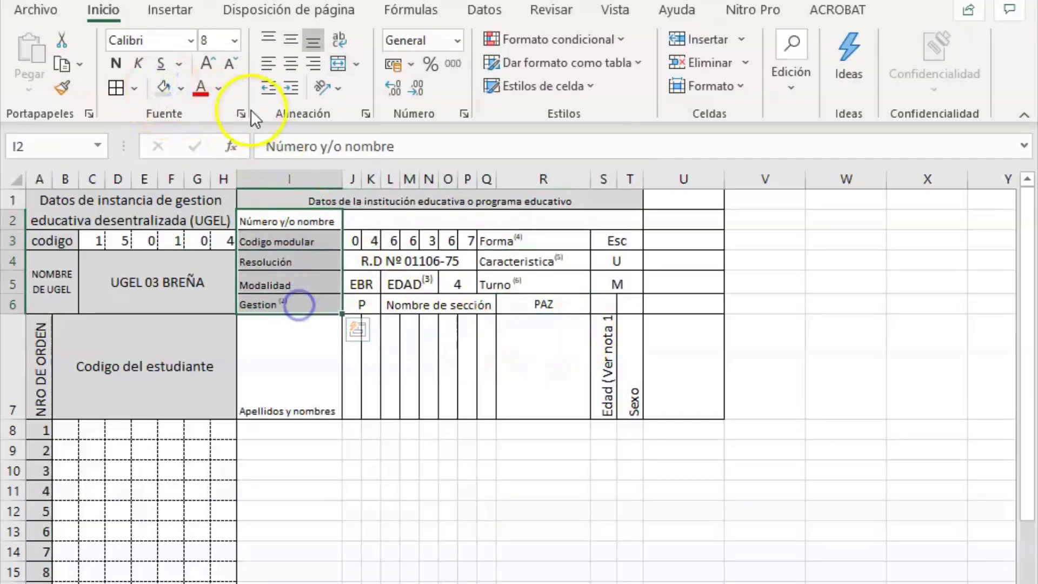
click(163, 87)
Check the shading in the PDF form and fill the "Nombre de sección" and "EDAD(3)" label cells with grey.
key(alt+Tab)
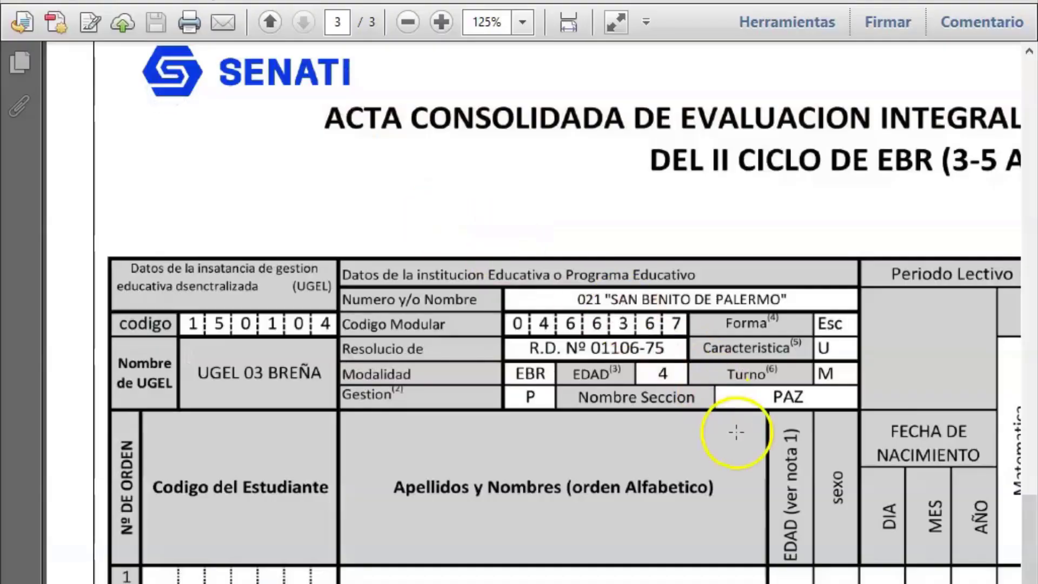
key(alt+Tab)
click(424, 305)
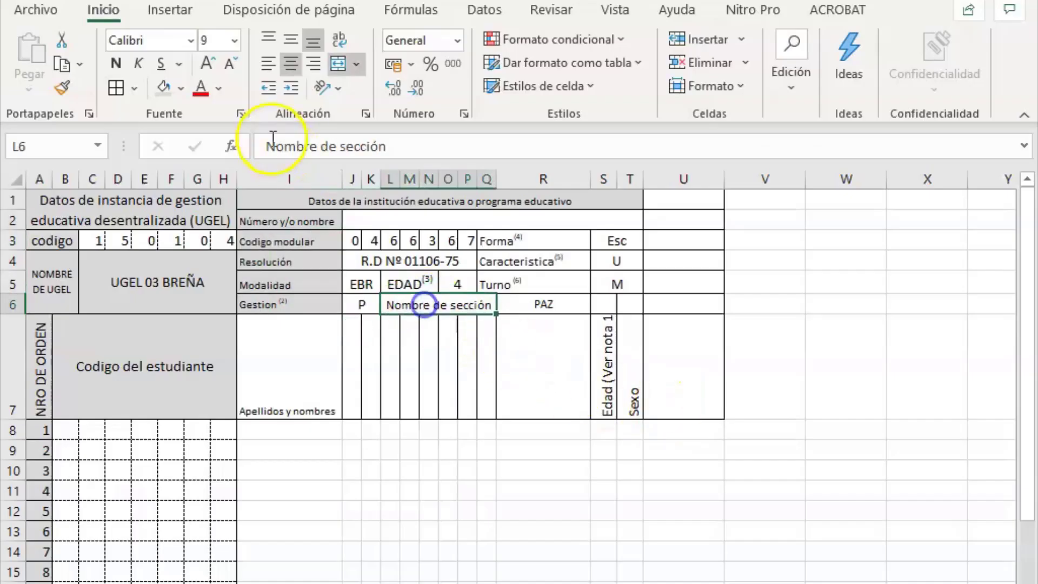
click(163, 87)
click(406, 284)
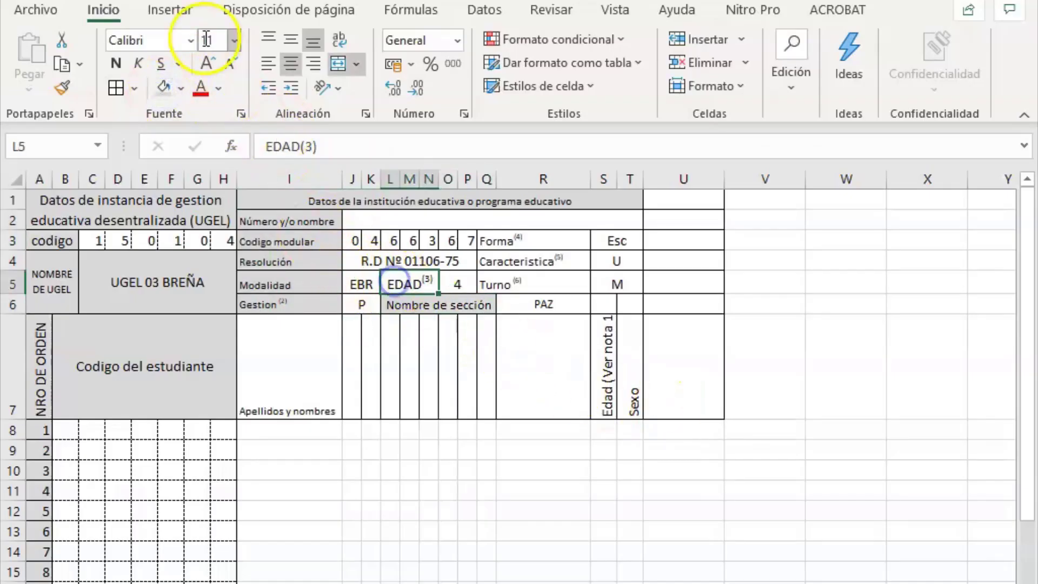
click(175, 87)
Following the PDF form, fill the Forma, Caracteristica and Turno label cells in Q3:R5 with grey.
key(alt+Tab)
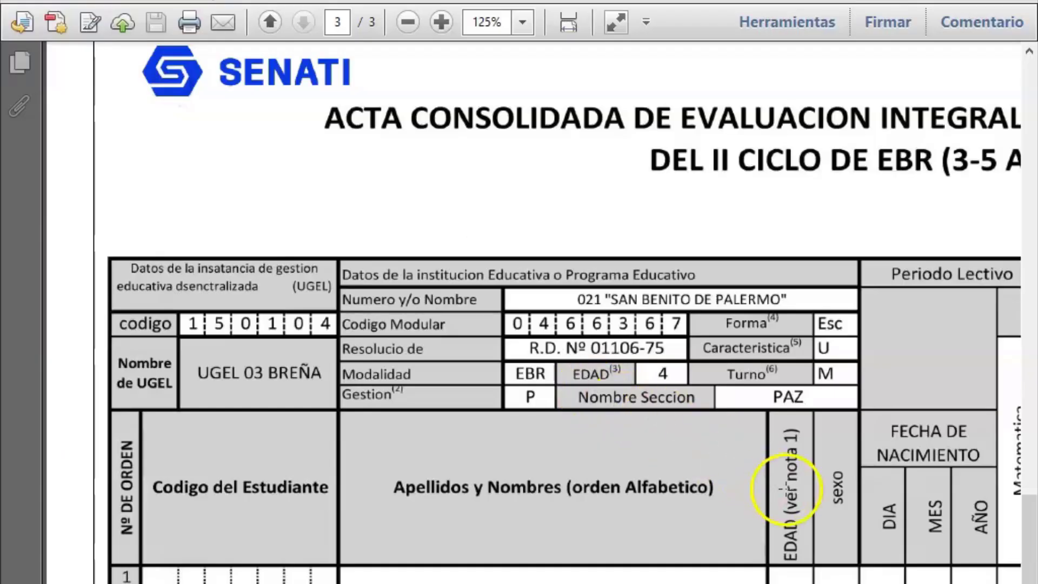
key(alt+Tab)
drag(520, 241, 524, 276)
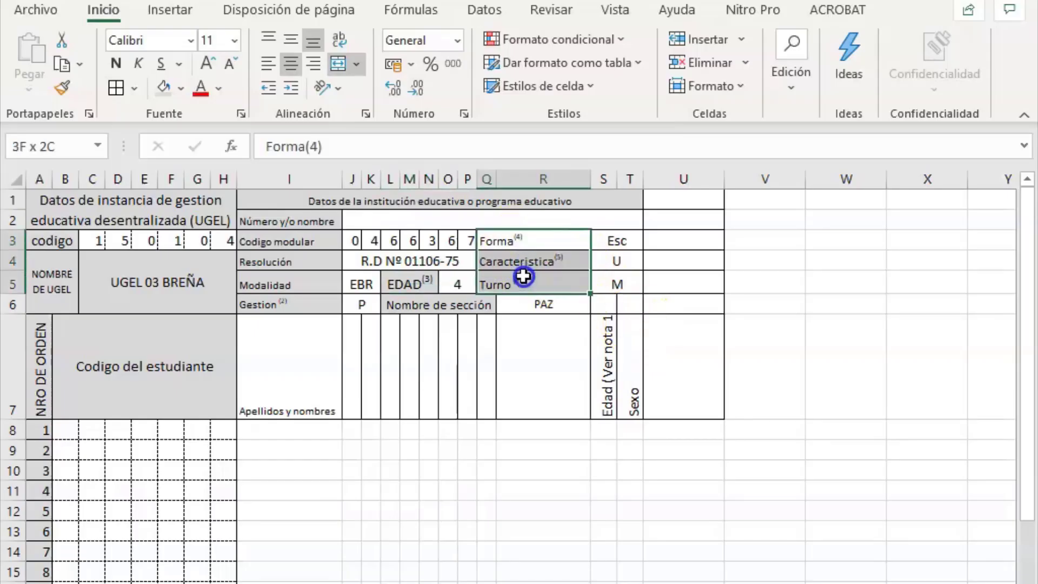
click(163, 86)
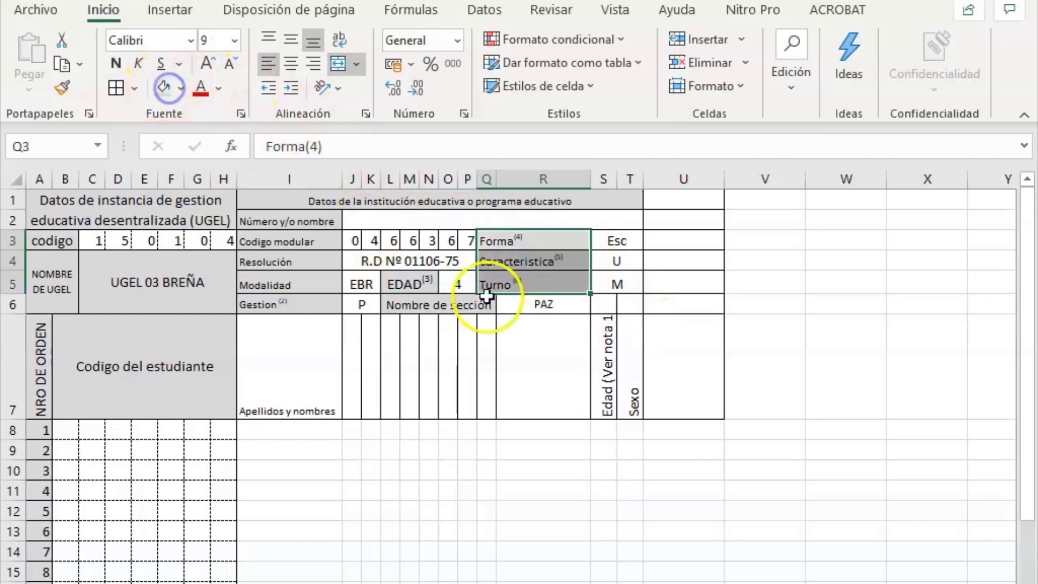
Examine the PDF form's Periodo Lectivo, Areas Curriculares and Ubicación Goegrafica sections.
click(405, 223)
key(alt+Tab)
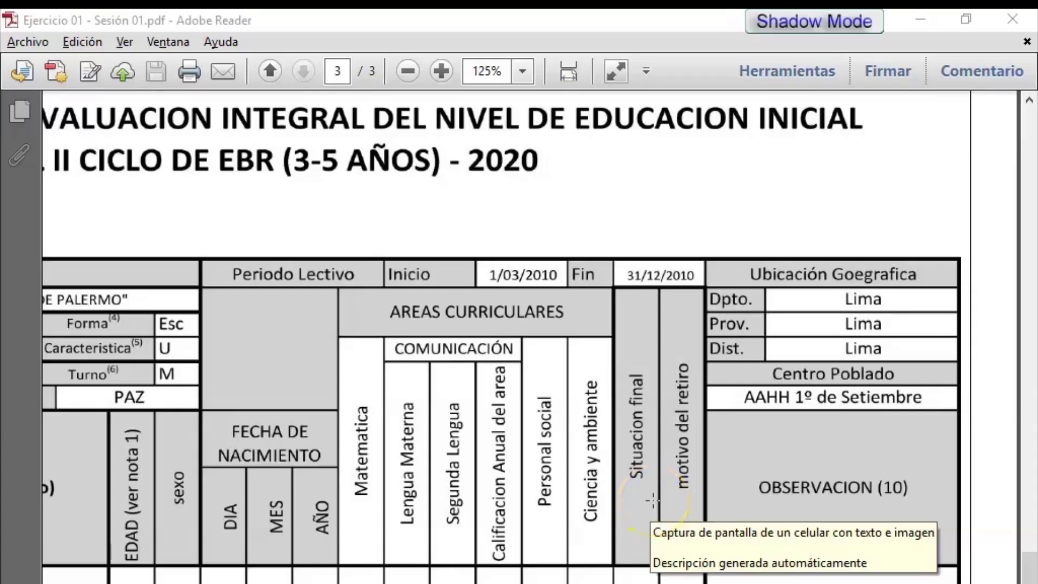
key(alt+Tab)
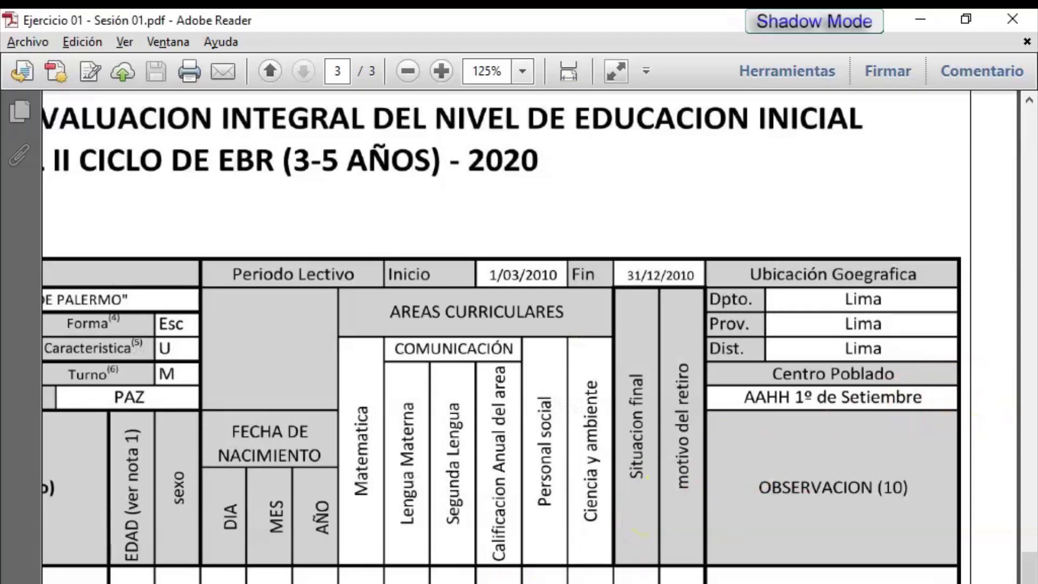
Following the PDF form's Ubicación Goegrafica section, enter the heading OBSERVACIÓN in cell AF8.
key(alt+Tab)
click(640, 326)
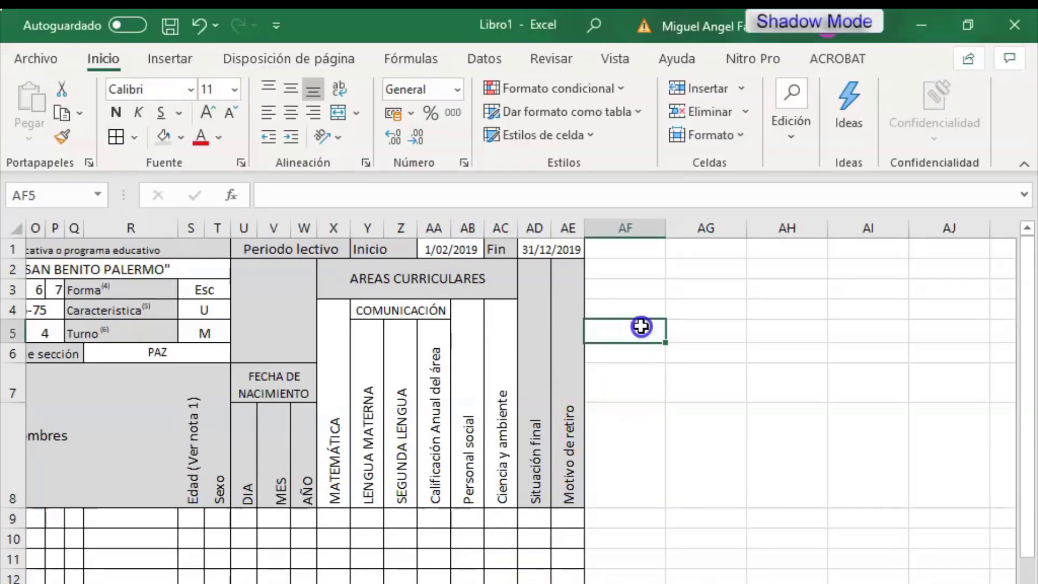
key(alt+Tab)
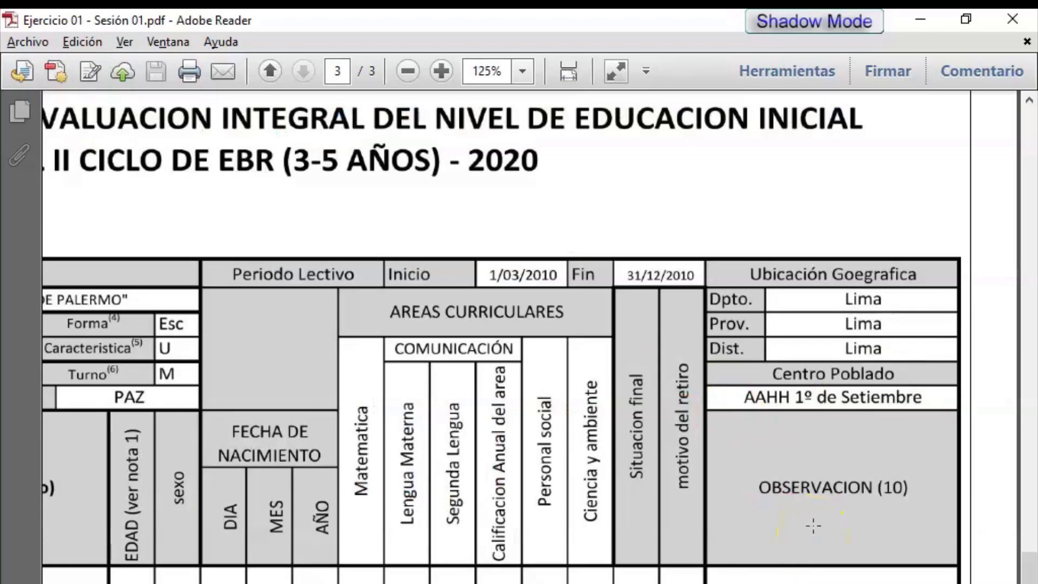
key(alt+Tab)
click(657, 416)
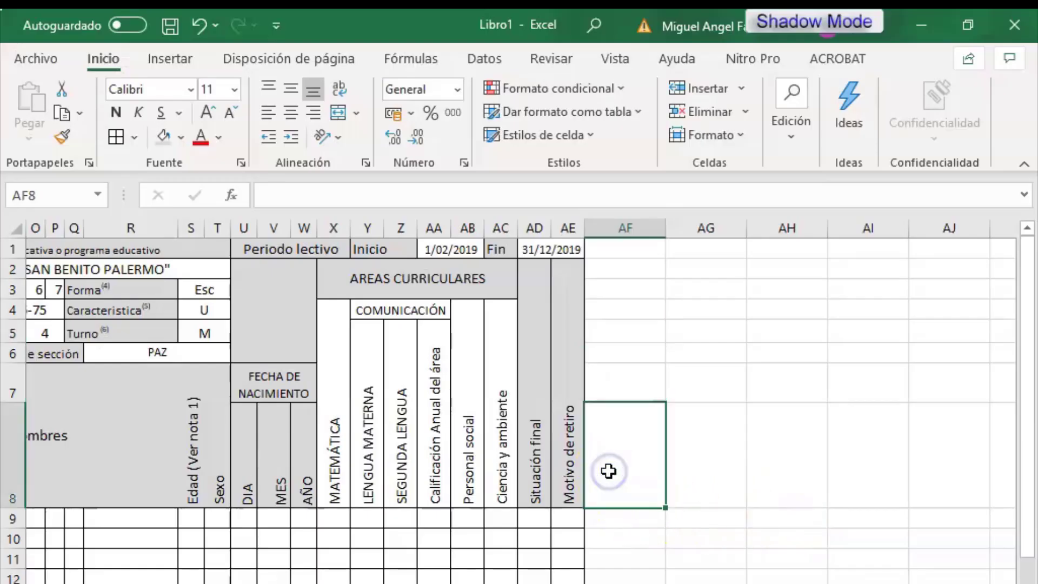
text(OBSERVACIÓN)
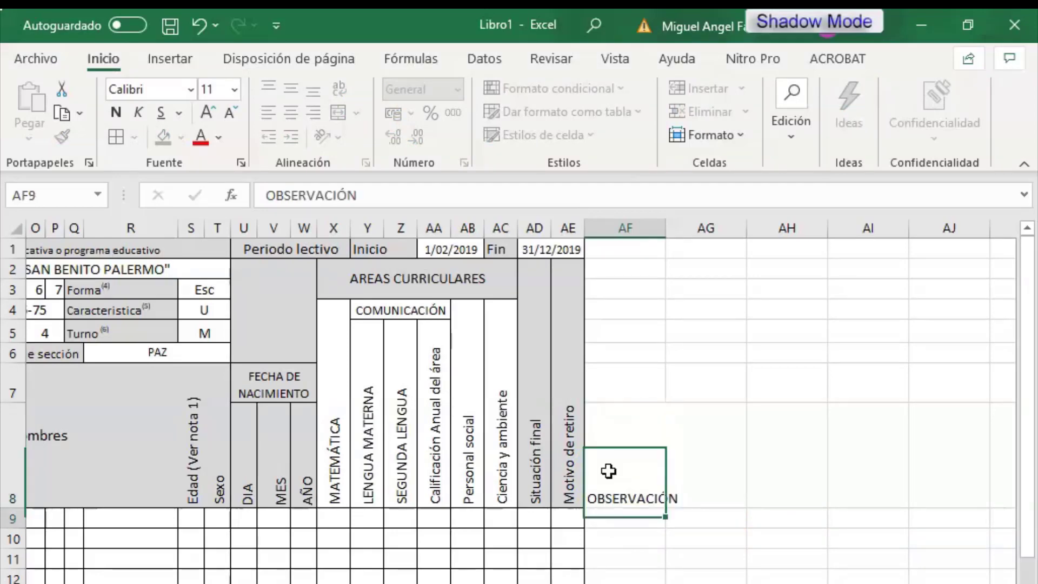
Copy the populated centre's value from the PDF form, entering "AAHH 1º de Setiembre" in cell AF7.
key(alt+Tab)
key(alt+Tab)
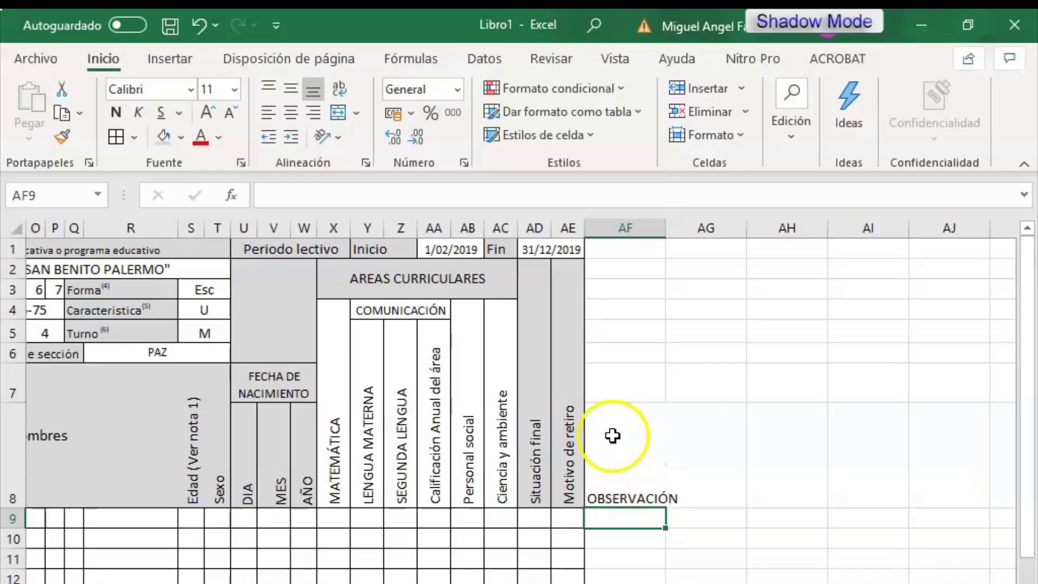
click(615, 377)
text(AAHH)
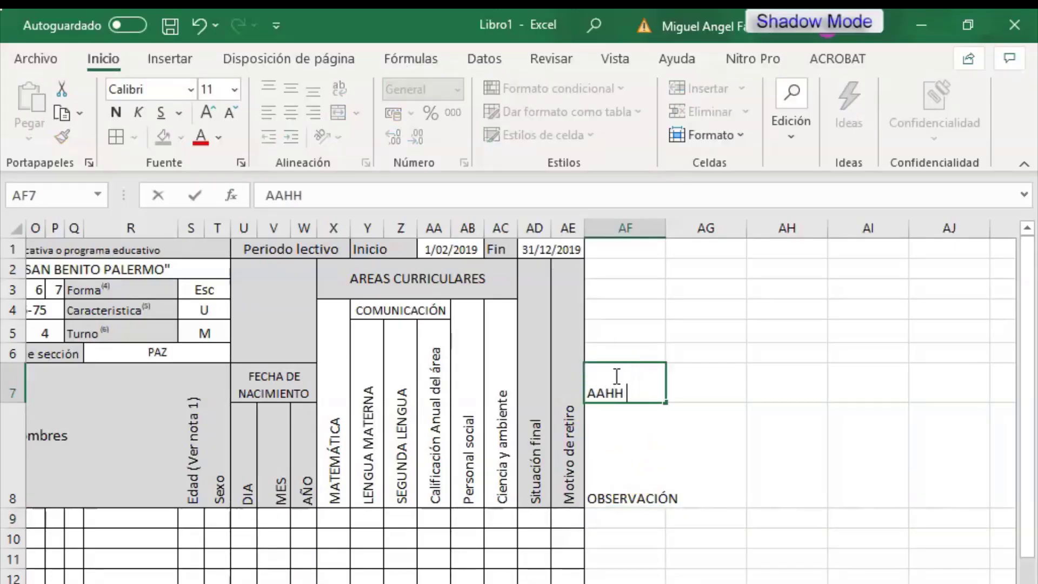
key(alt+Tab)
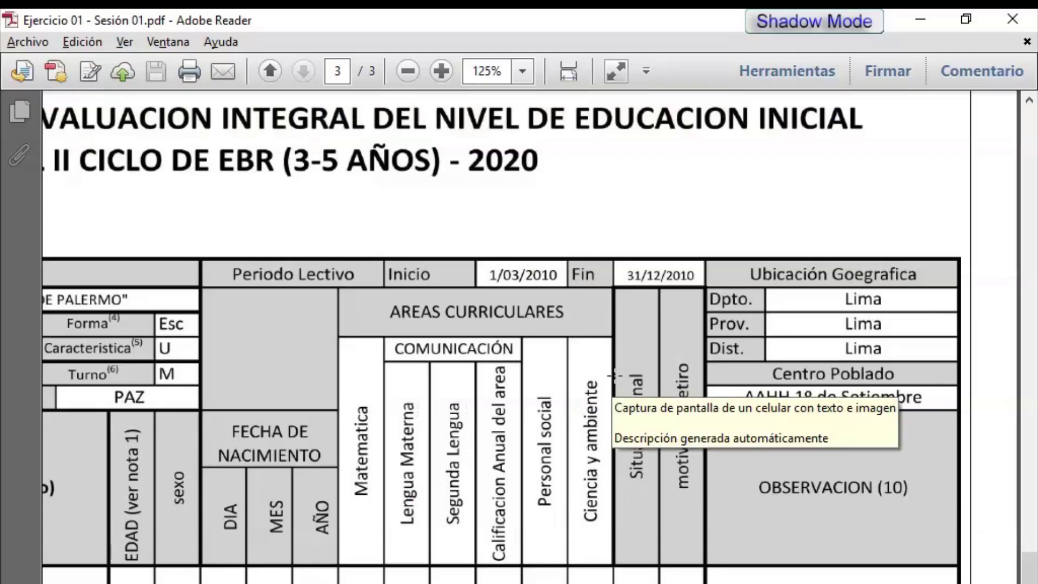
key(alt+Tab)
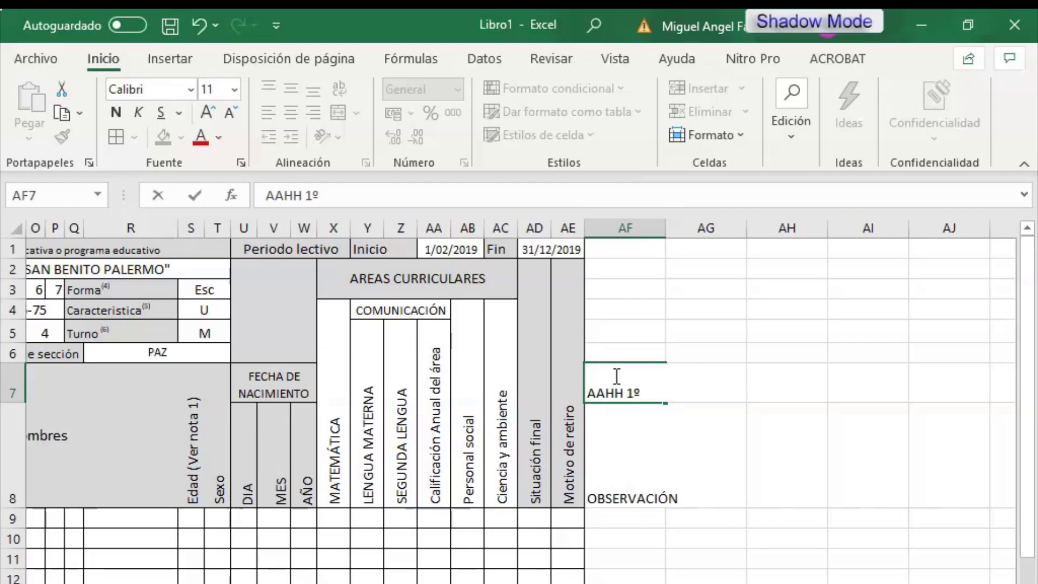
key(alt+Tab)
key(alt+Tab)
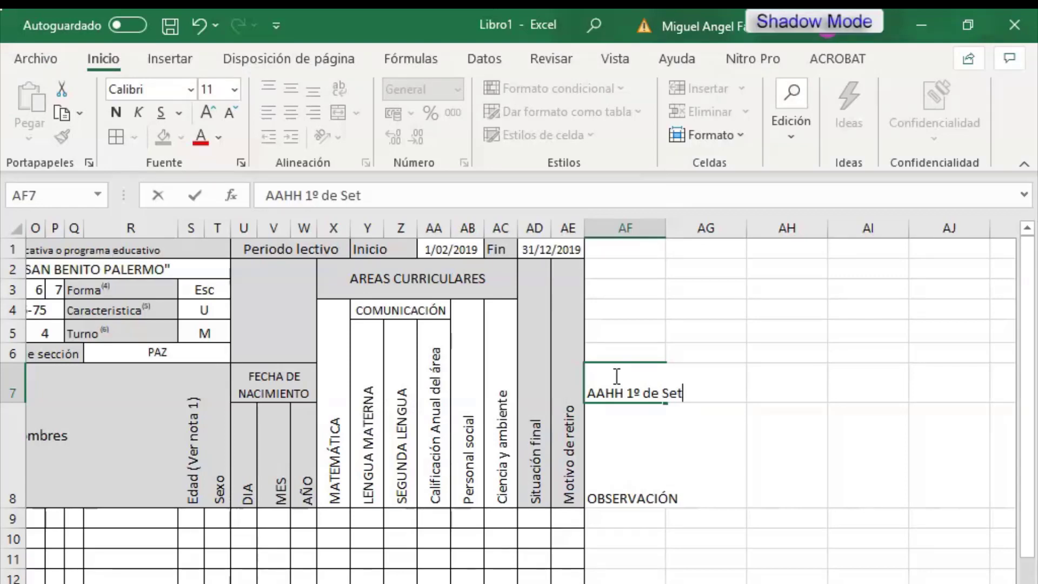
key(Return)
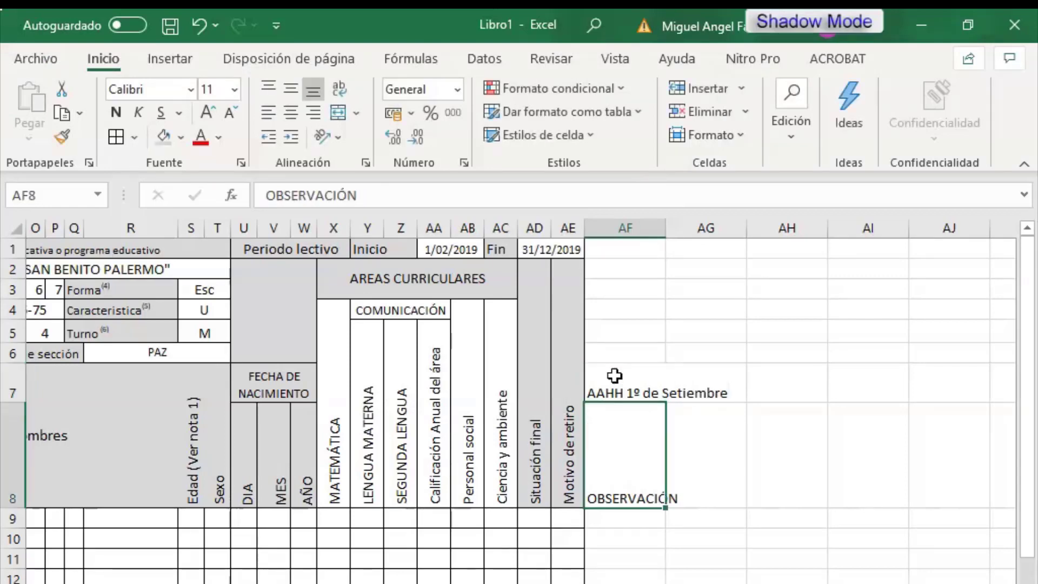
Following the PDF form, enter the location labels "Distrito" in AF6 and "Prov." in AF5.
key(alt+Tab)
key(alt+Tab)
click(632, 351)
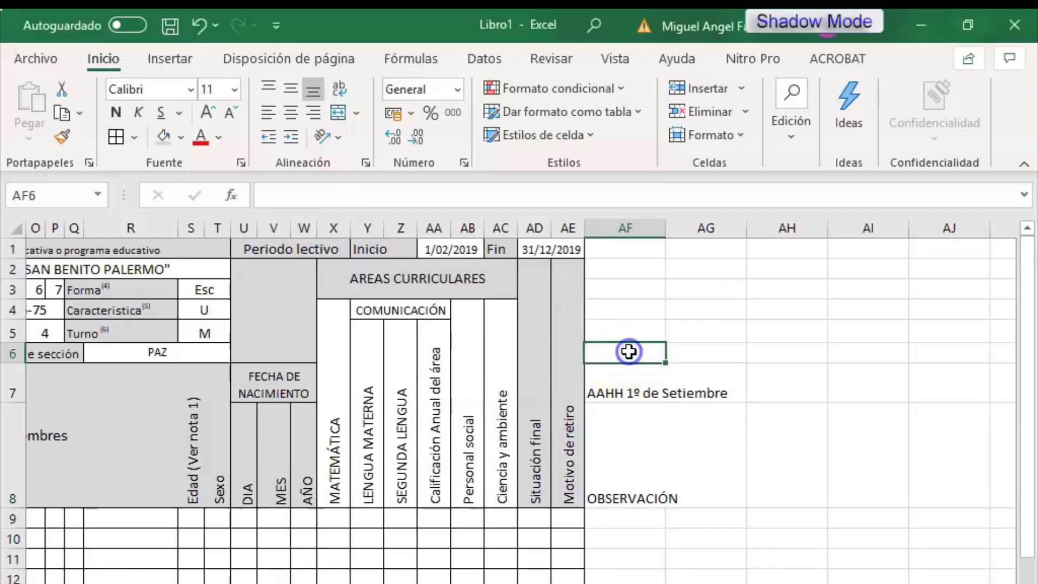
text(Distrito)
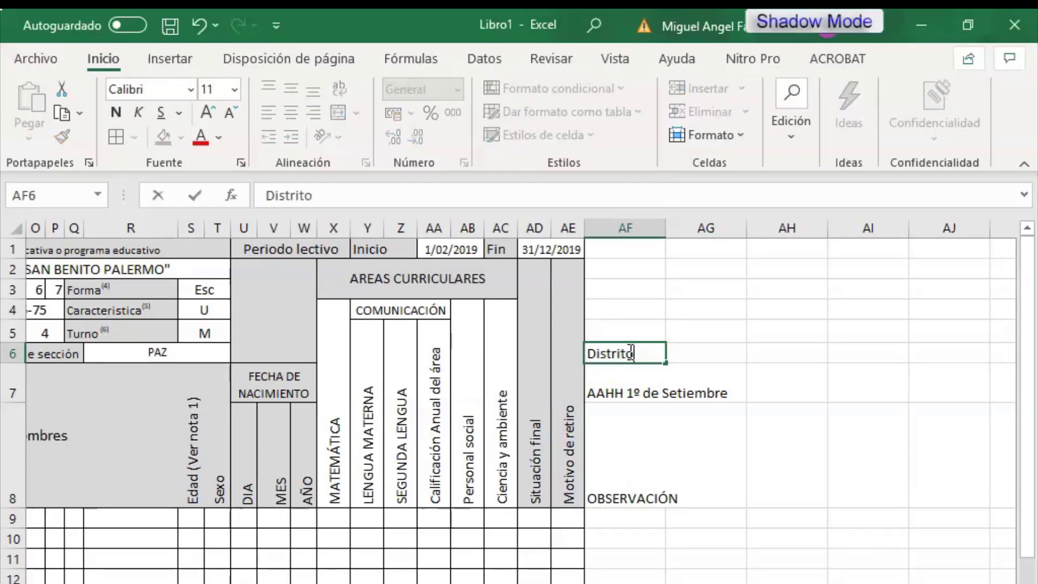
key(Up)
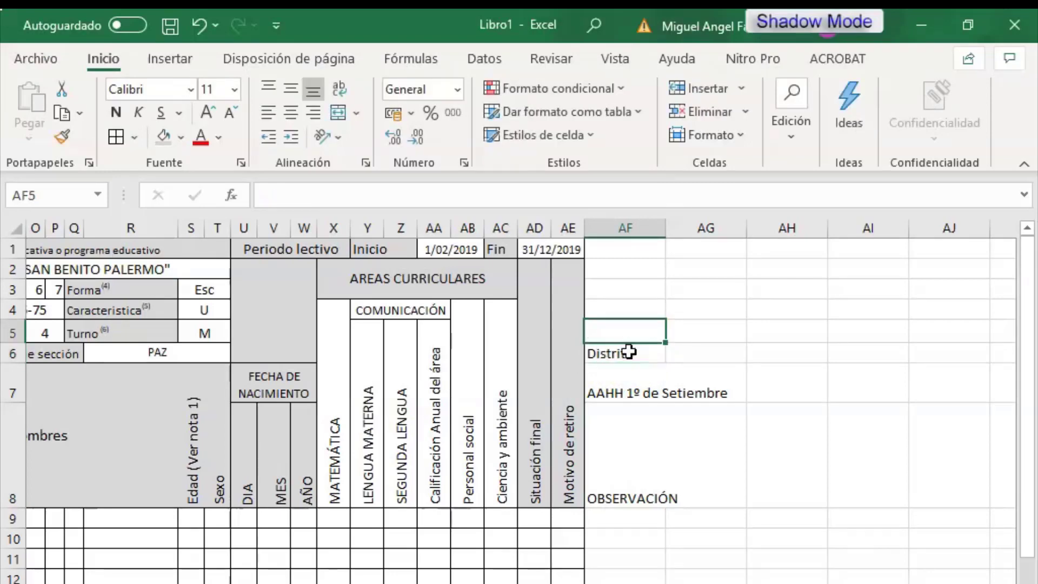
key(alt+Tab)
key(alt+Tab)
text(Pr)
key(Return)
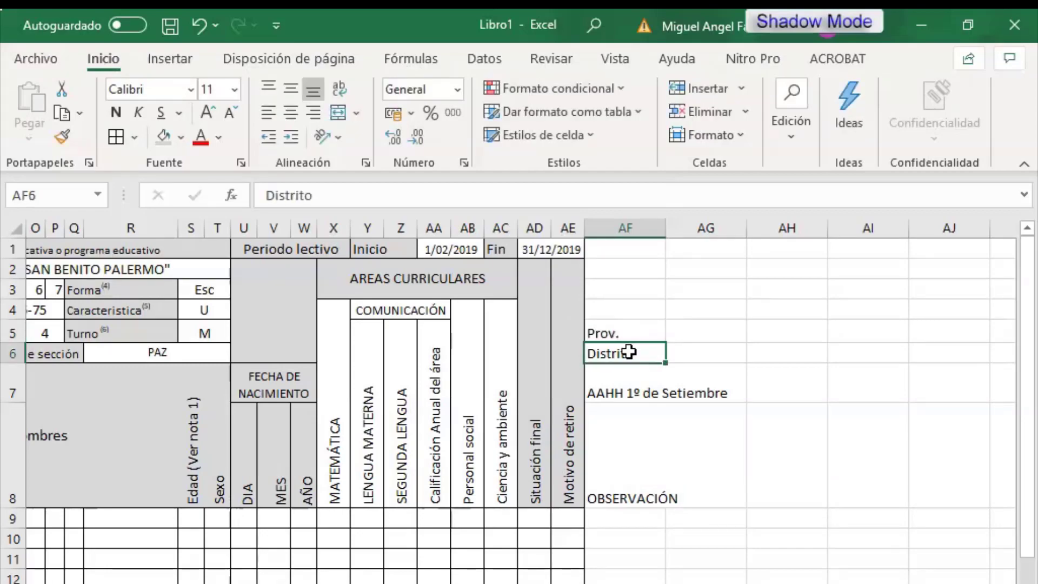
Compare with the PDF form and move the Prov. and Distrito labels up one row to AF4:AF5.
key(alt+Tab)
key(alt+Tab)
key(Up)
key(Up)
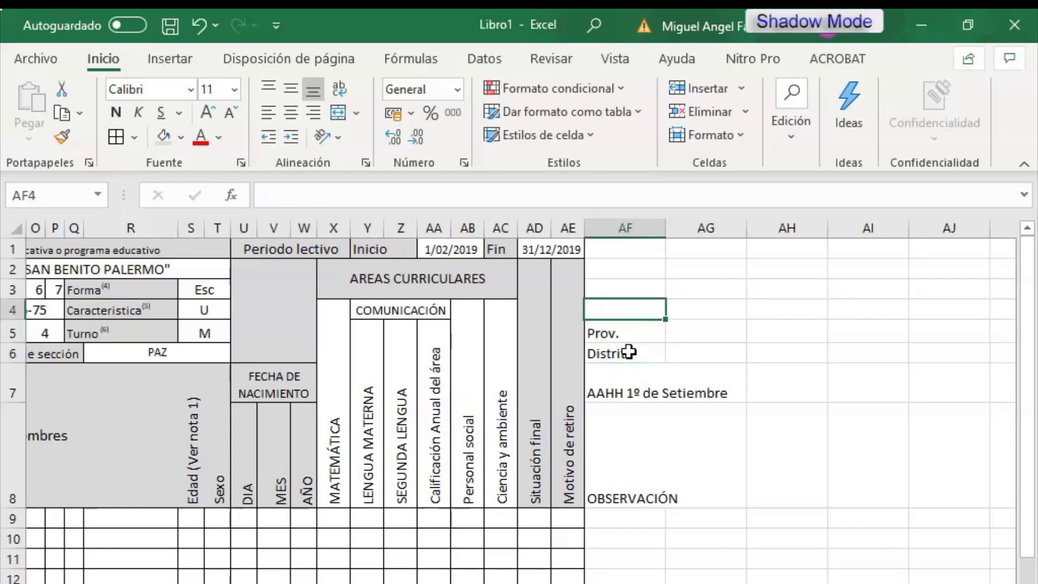
key(alt+Tab)
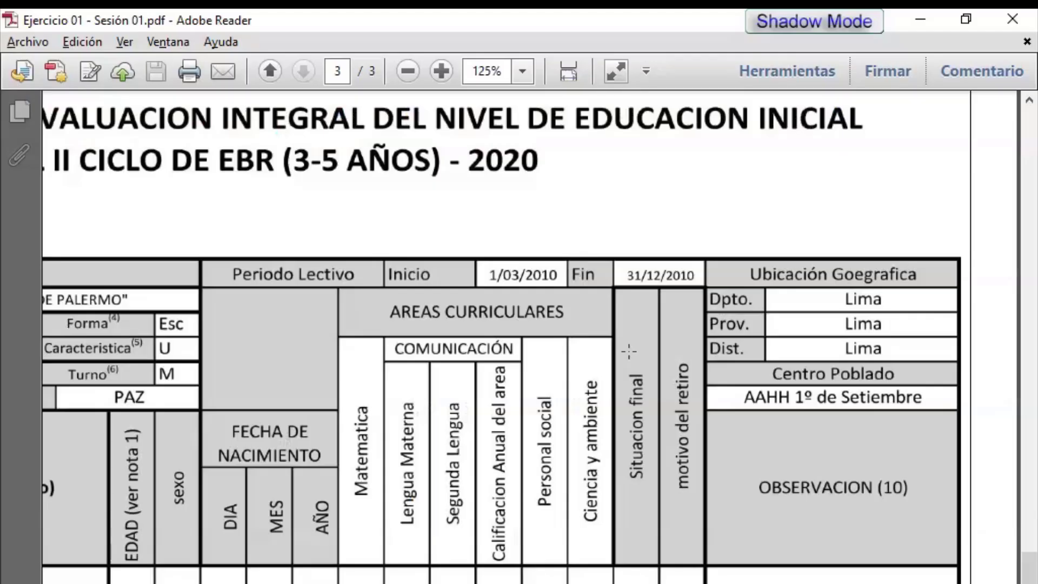
key(alt+Tab)
drag(619, 352, 627, 315)
Enter the label "centro poblado" in AF6, between Distrito and the AAHH value, as in the PDF form.
click(649, 353)
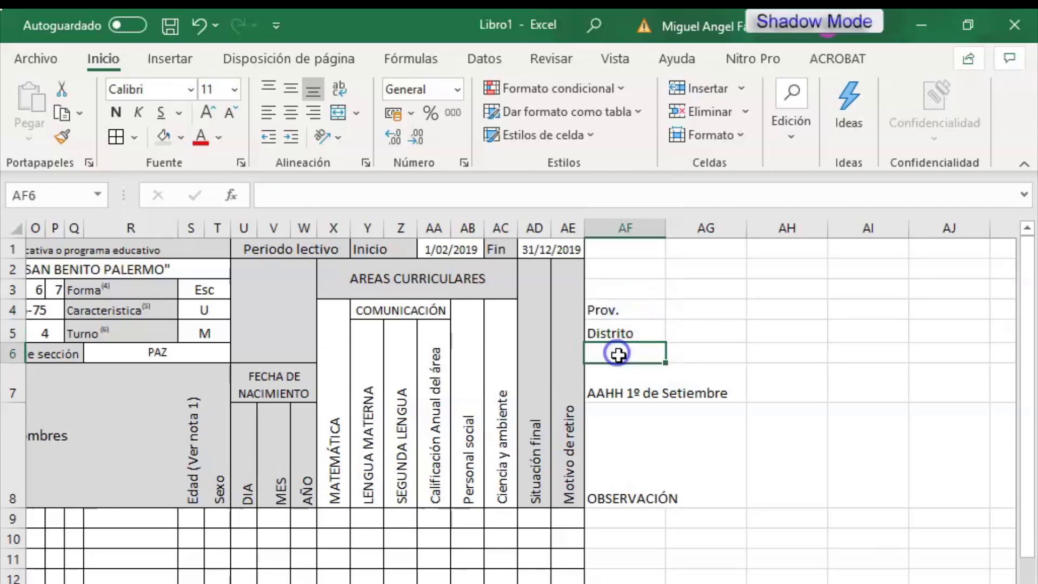
key(alt+Tab)
key(alt+Tab)
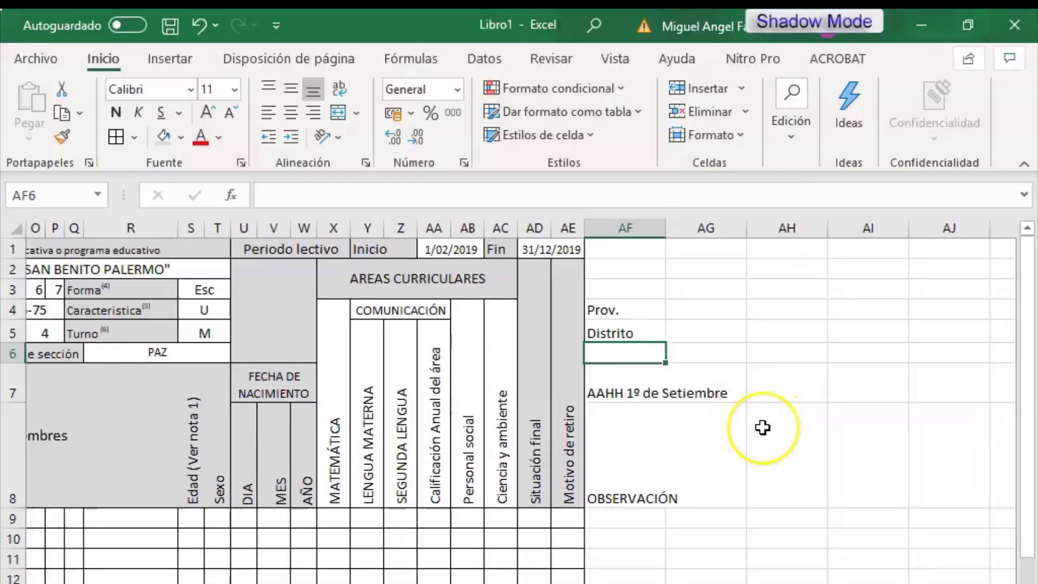
text(centro poblado)
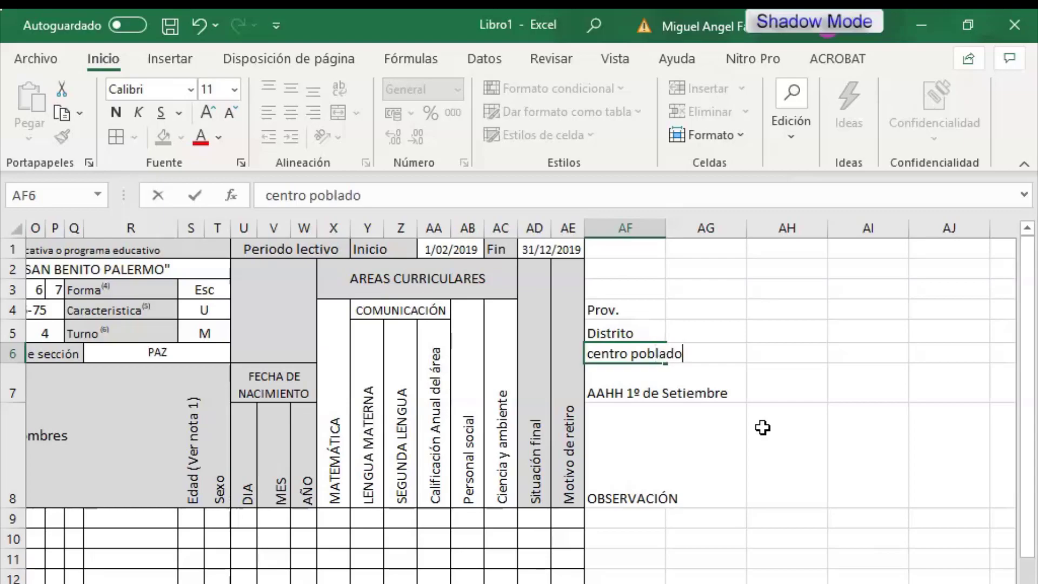
key(Return)
Move the block of location labels in AF4:AG8 up two rows to AF2:AG6.
key(alt+Tab)
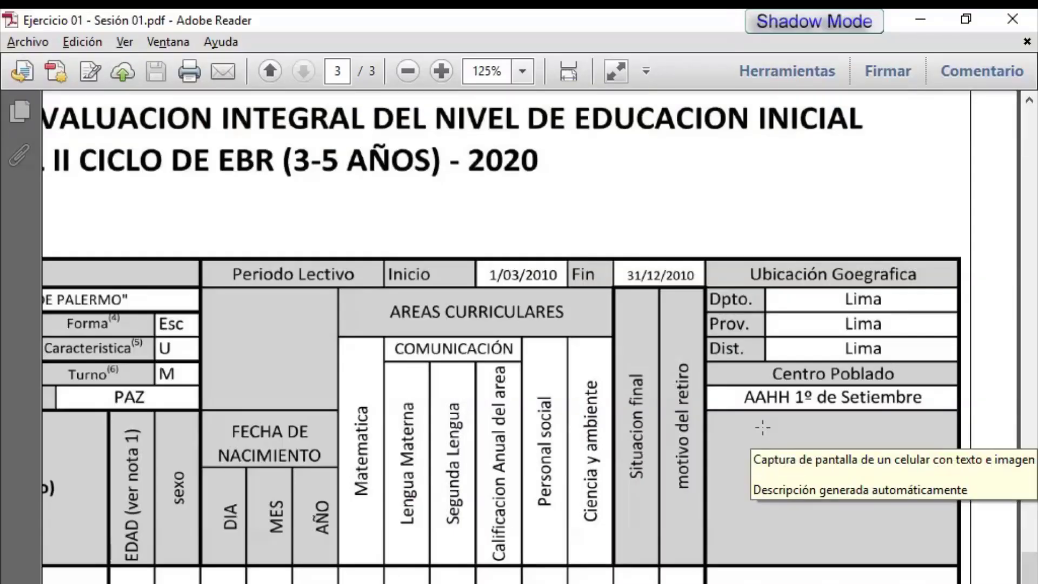
key(alt+Tab)
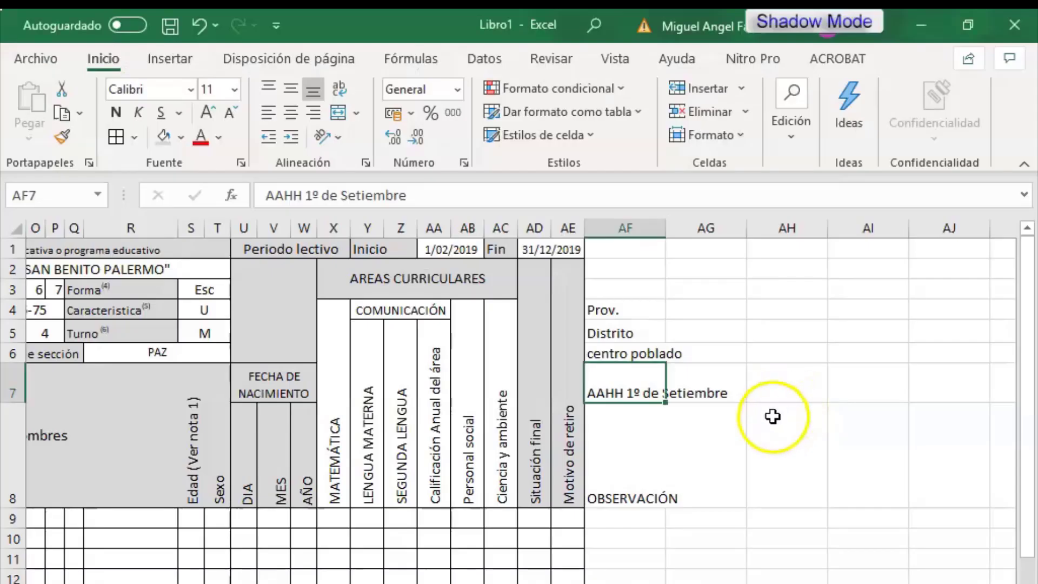
click(692, 444)
drag(702, 472, 628, 314)
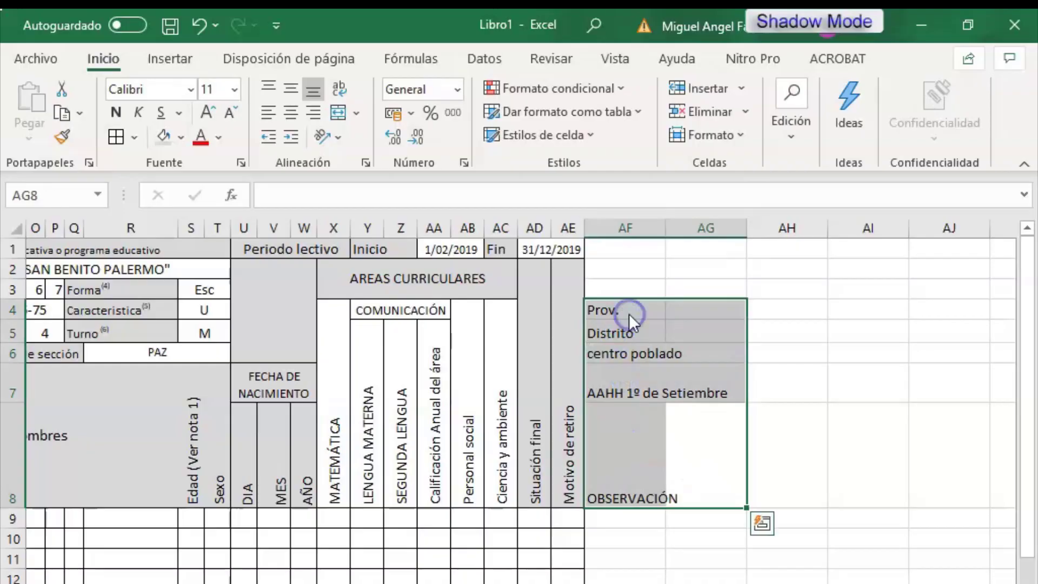
key(alt+Tab)
key(alt+Tab)
drag(697, 297, 699, 280)
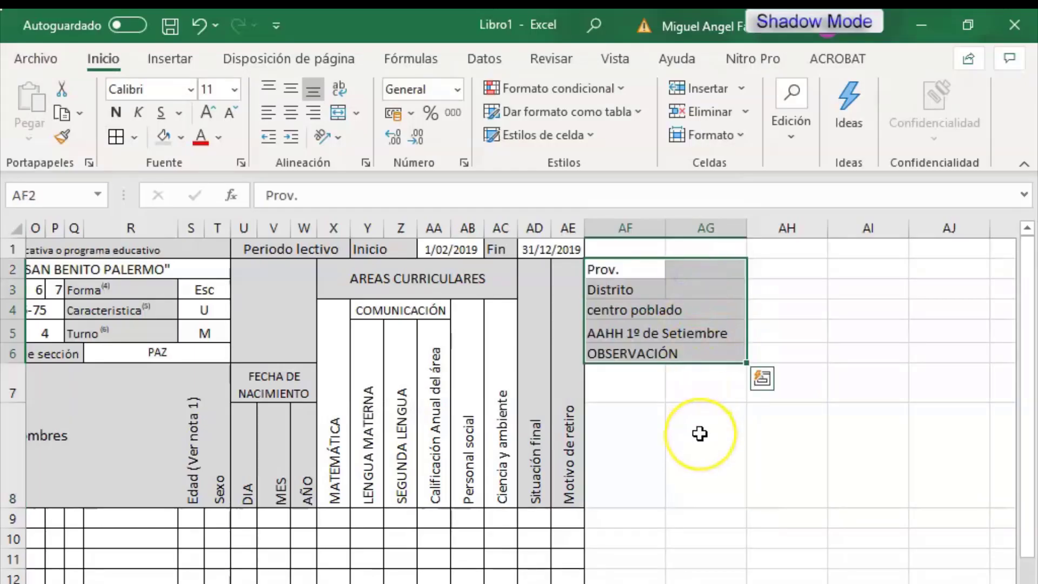
click(700, 434)
Check the label column in the PDF form and widen column AF so that "centro poblado" fits.
key(alt+Tab)
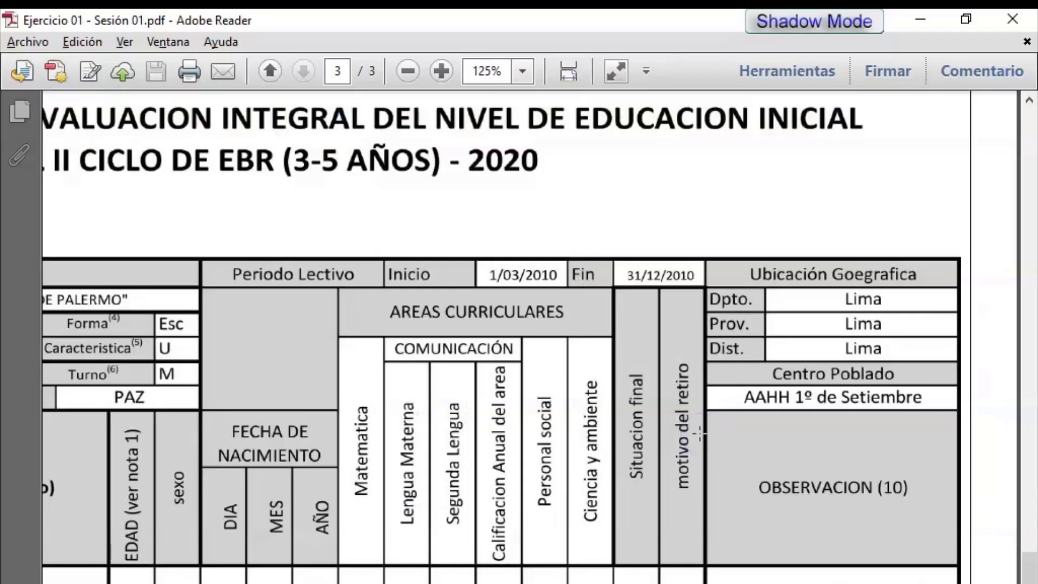
key(alt+Tab)
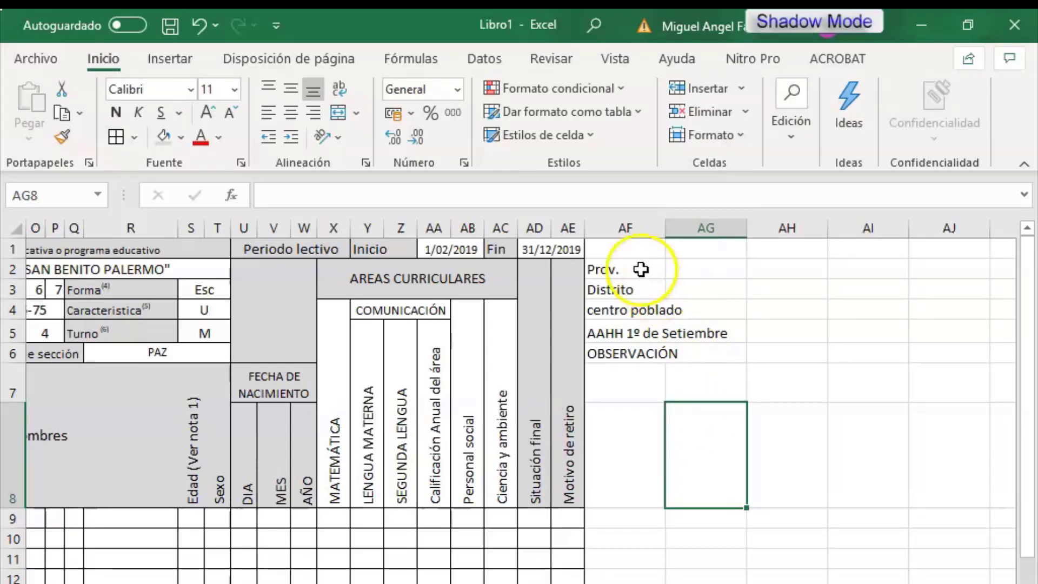
key(alt+Tab)
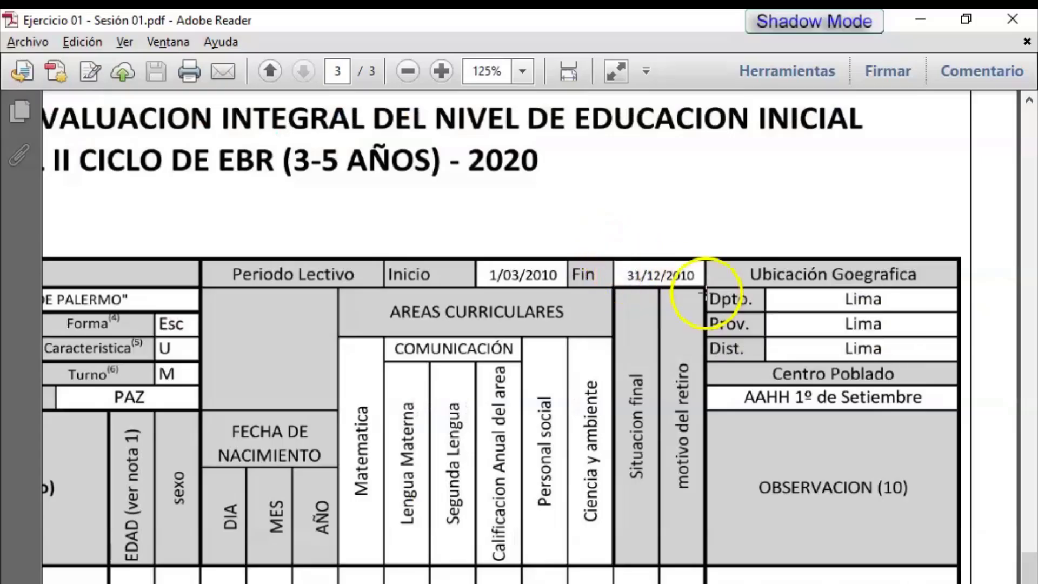
key(alt+Tab)
drag(665, 230, 692, 232)
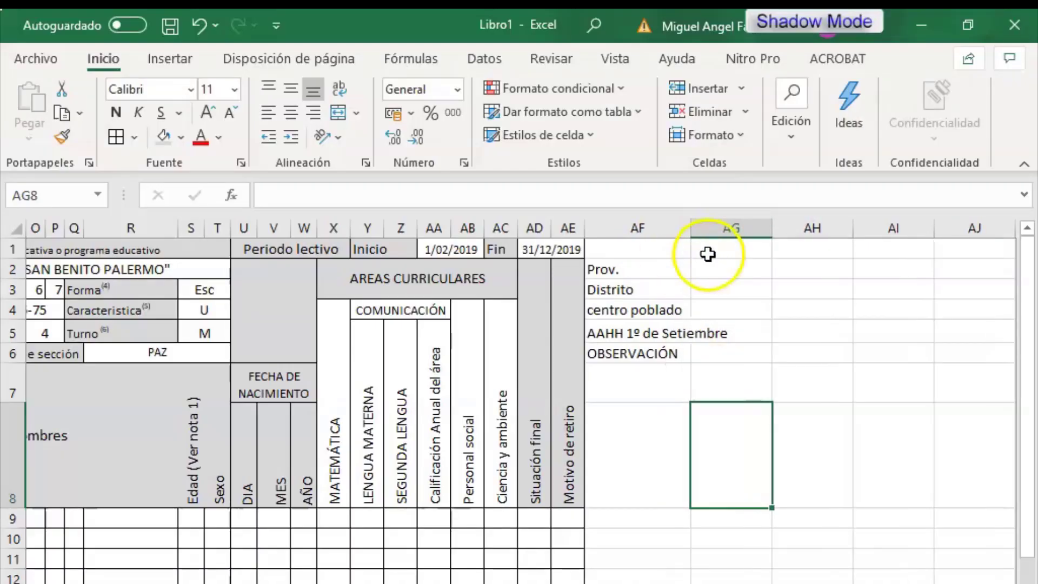
Following the PDF form, enter Lima in each of the cells AG2, AG3 and AG4.
key(alt+Tab)
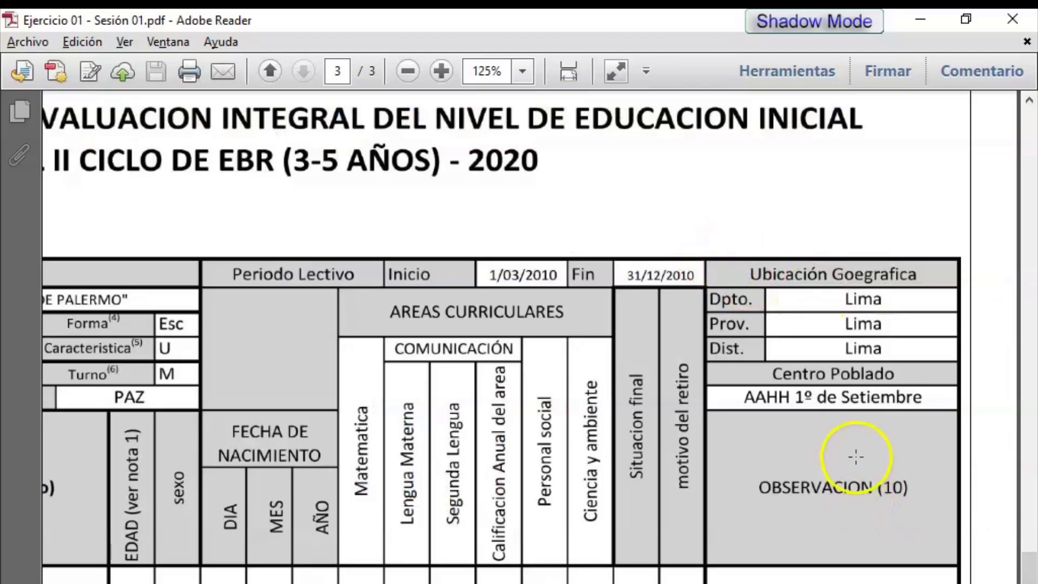
key(alt+Tab)
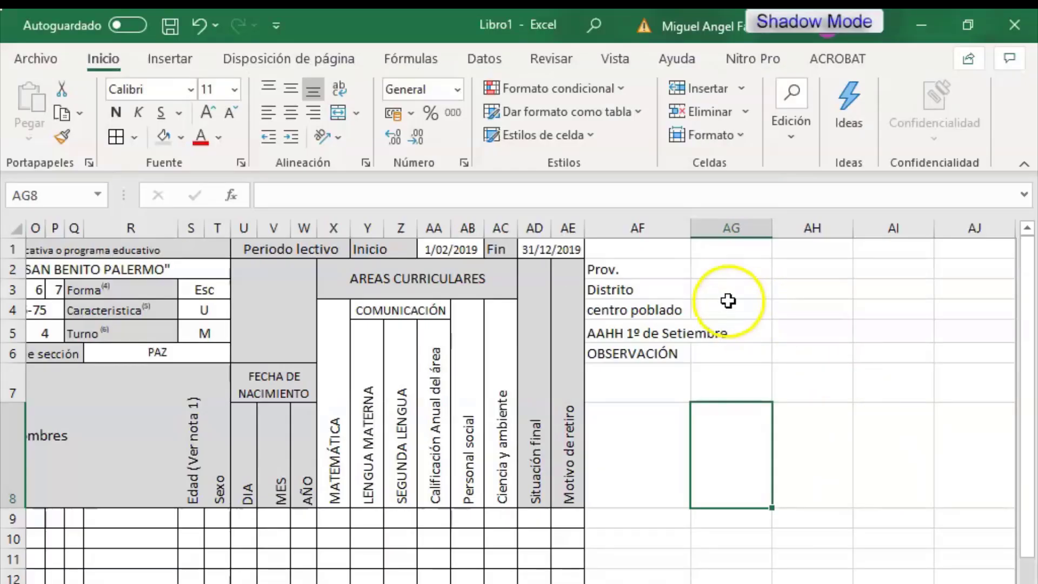
click(725, 272)
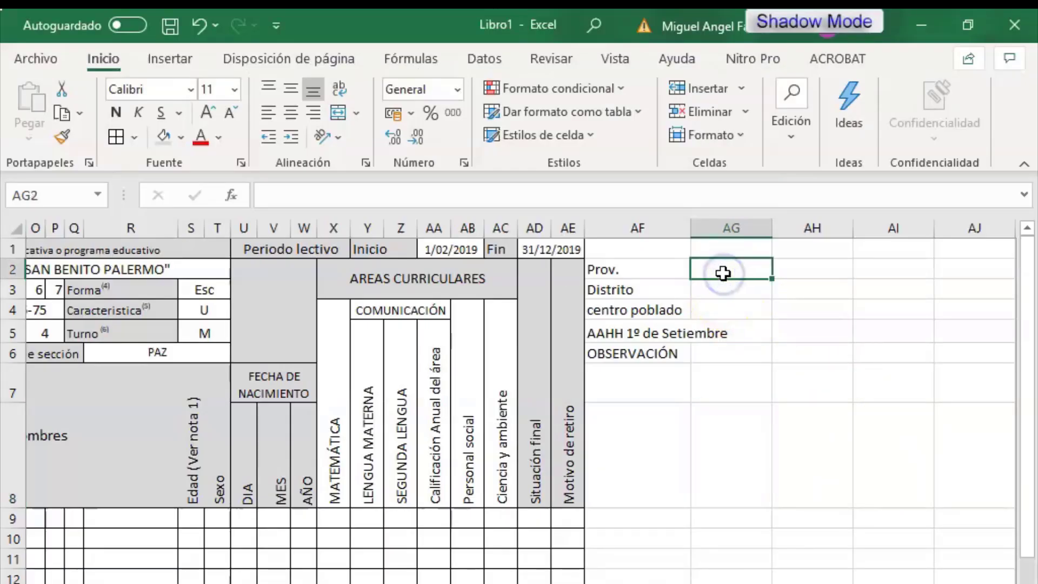
text(Lima)
key(Return)
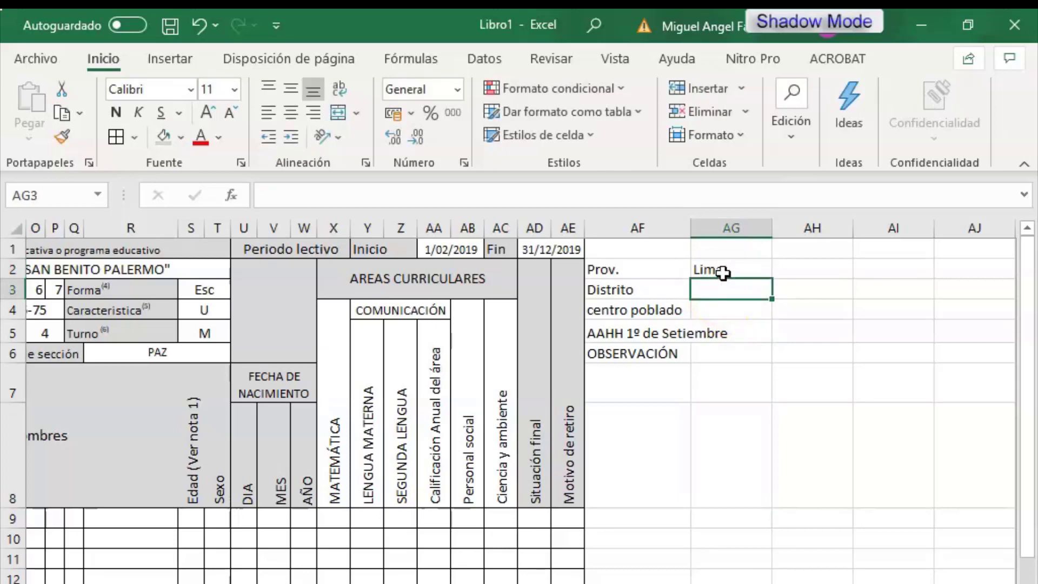
text(L)
text(L)
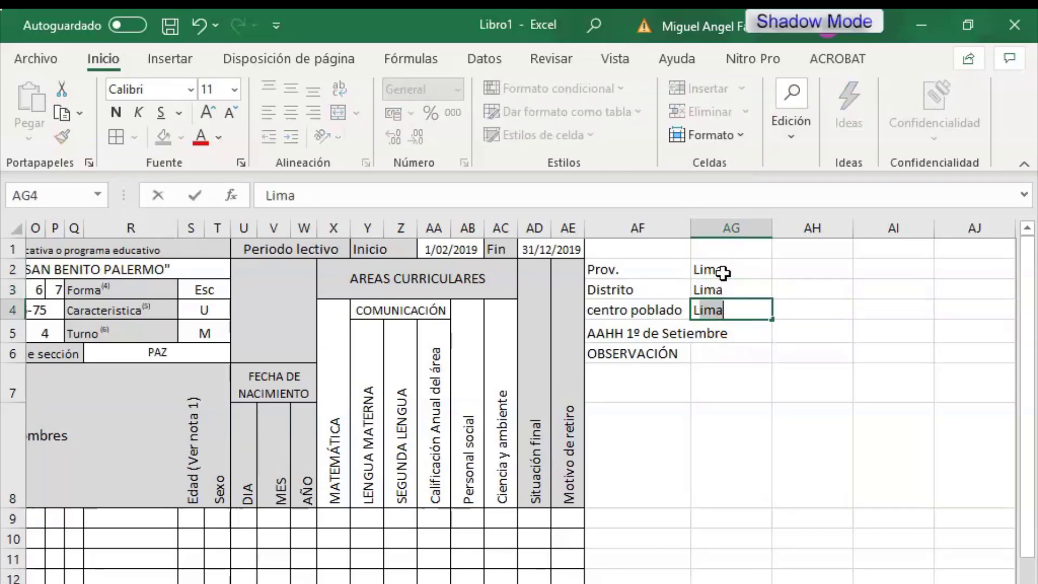
key(Return)
Following the PDF form, apply all borders to columns AF and AG from row 1 down through the table's rows.
key(alt+Tab)
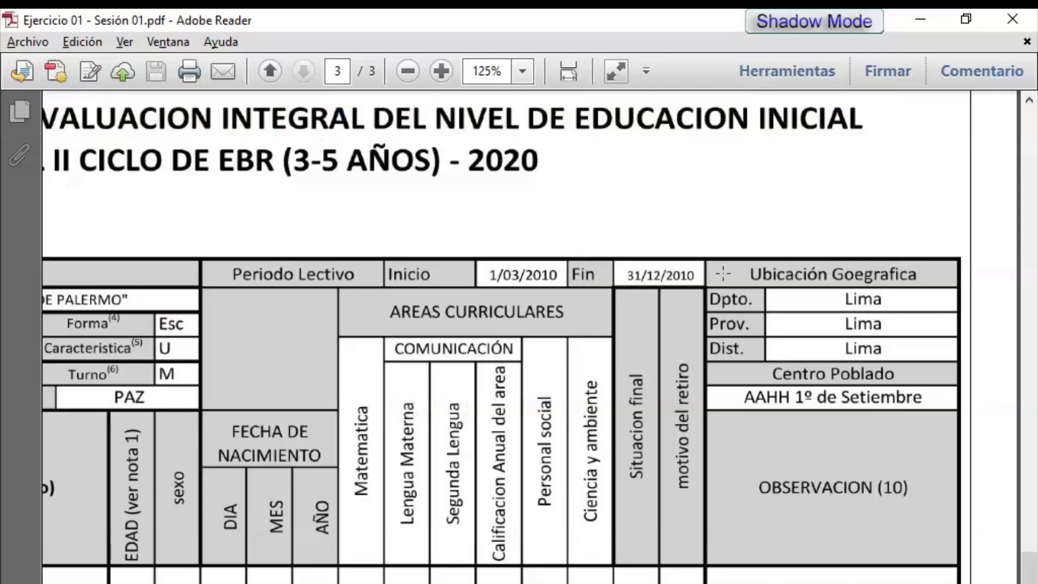
key(alt+Tab)
click(634, 245)
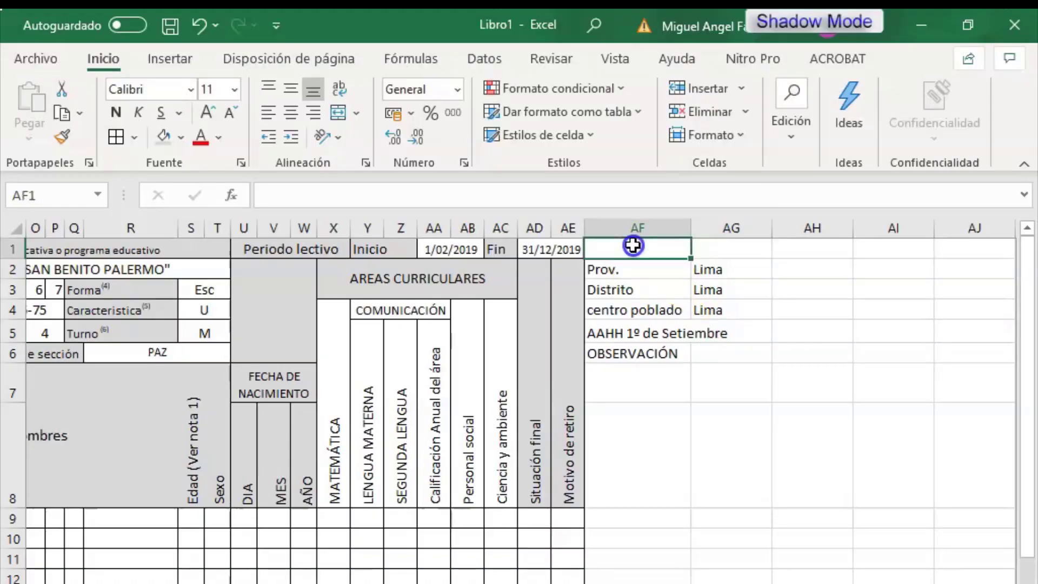
drag(689, 243, 741, 583)
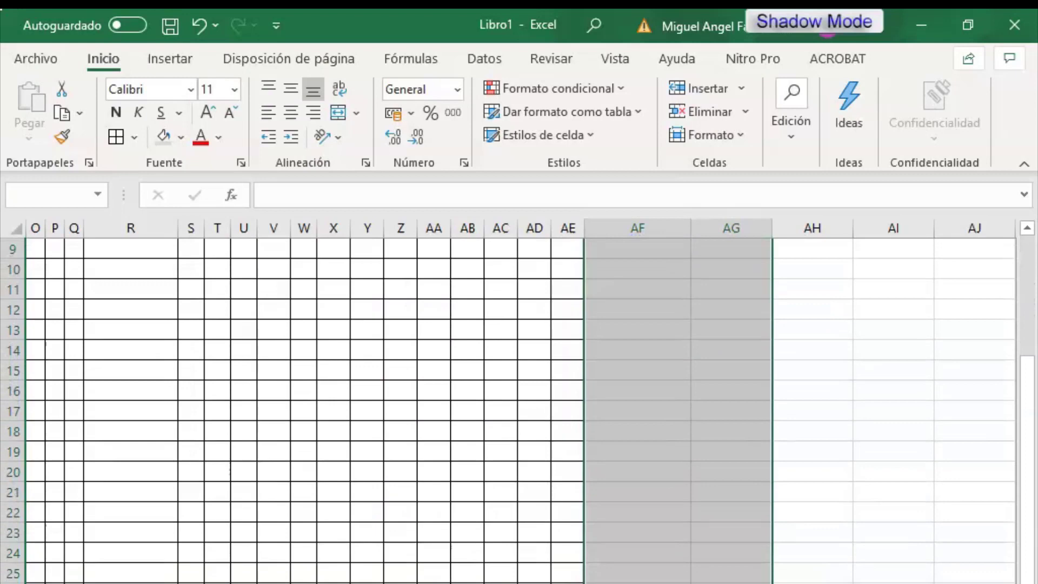
scroll(682, 580, up, 3)
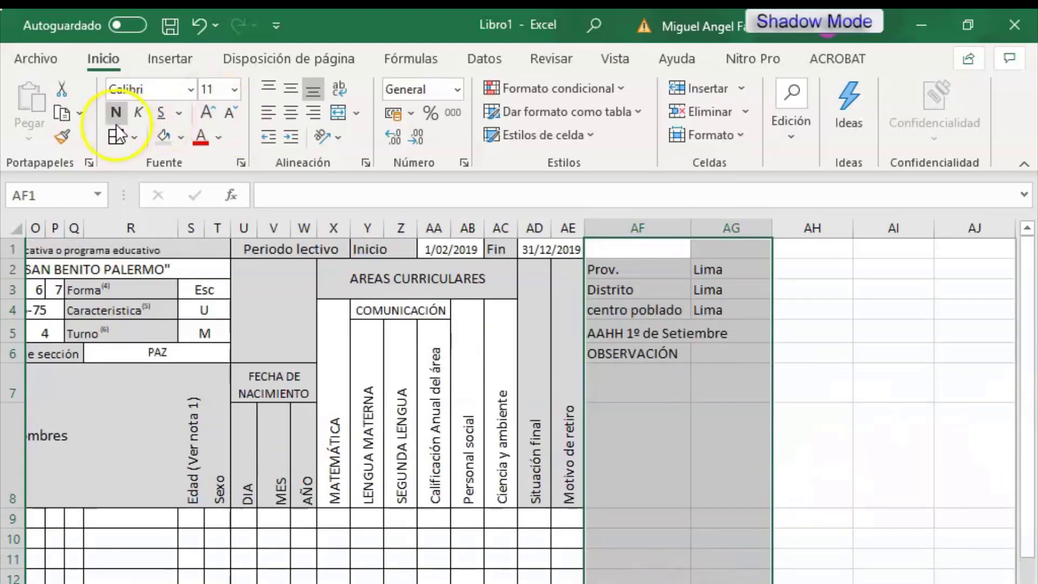
click(125, 137)
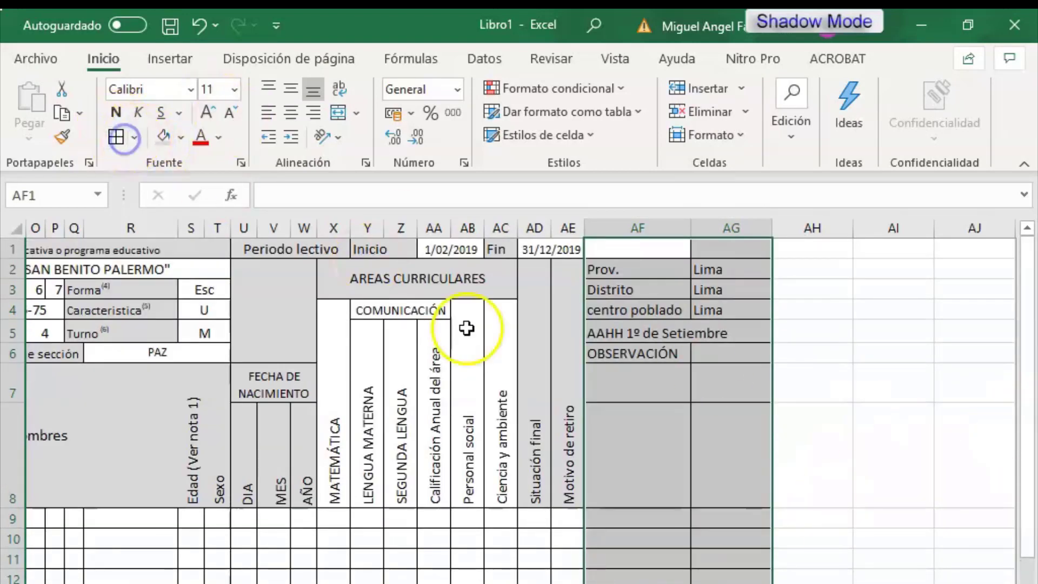
Merge AF6:AG8 into one OBSERVACIÓN cell and centre its text horizontally and vertically.
click(728, 471)
drag(730, 460, 621, 358)
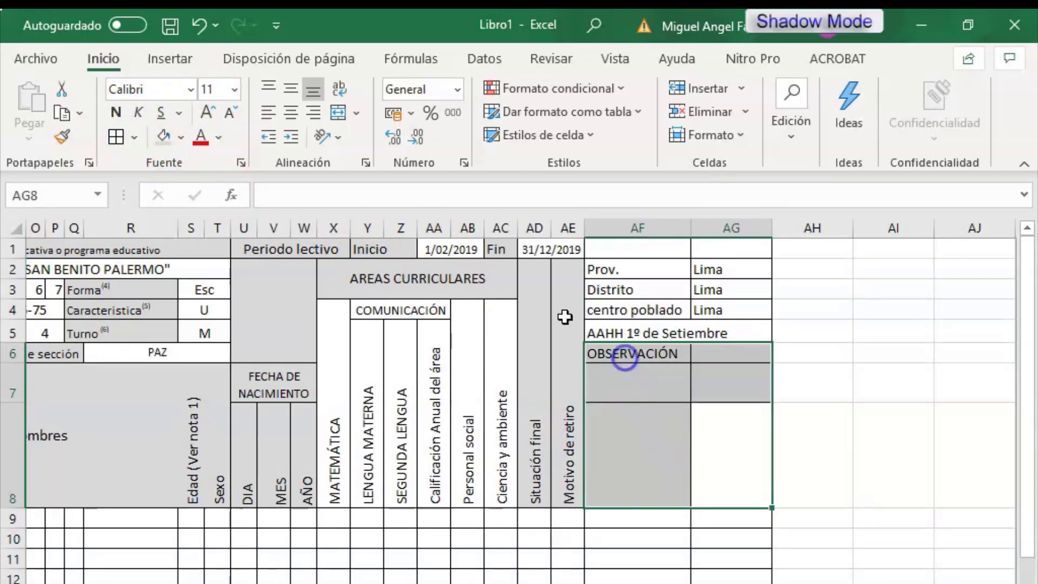
click(339, 115)
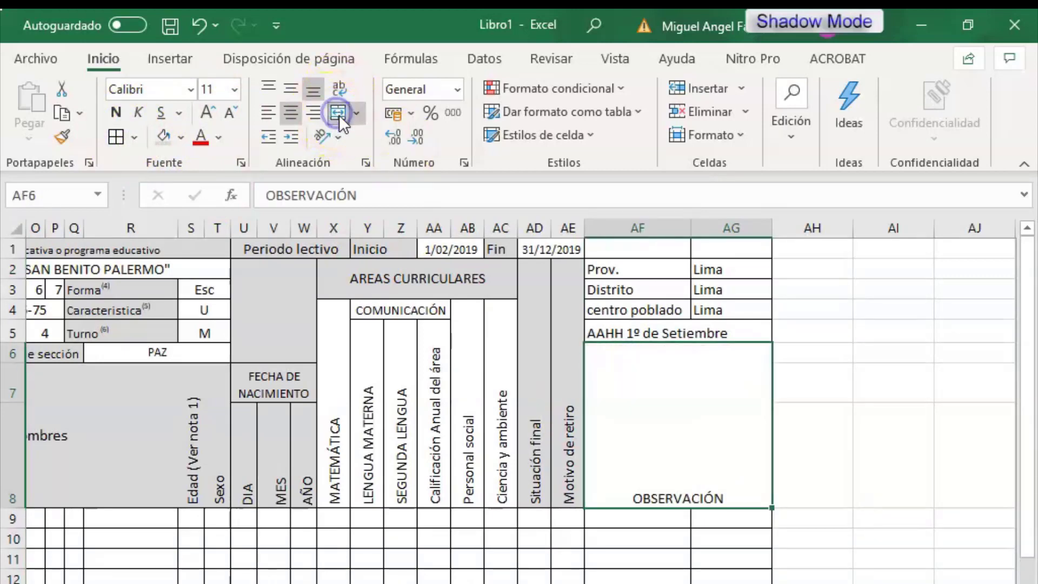
click(291, 112)
click(290, 88)
click(291, 112)
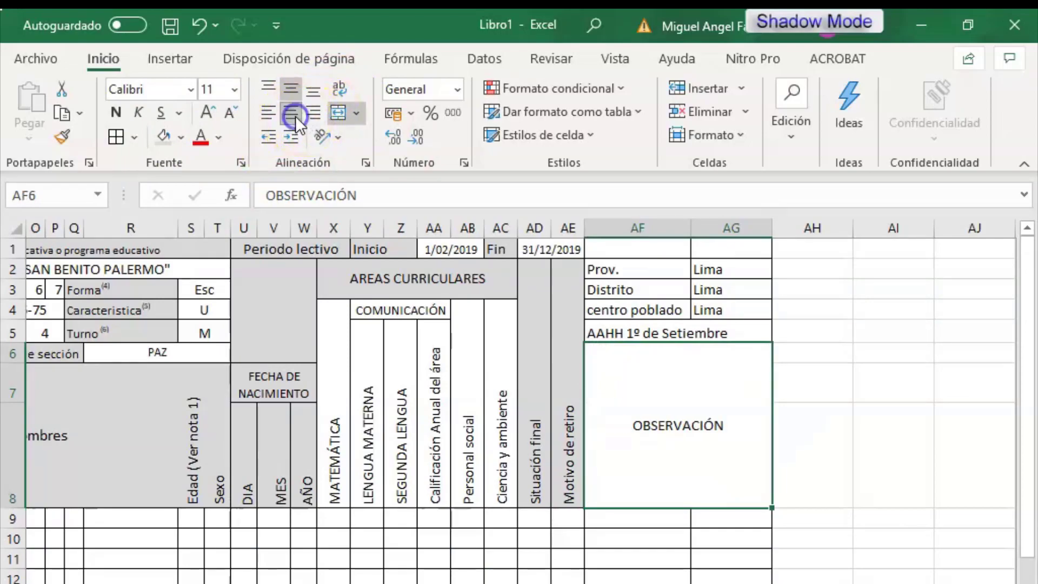
Merge and centre AF5:AG5 for the AAHH 1º de Setiembre value, as in the PDF form.
key(alt+Tab)
key(alt+Tab)
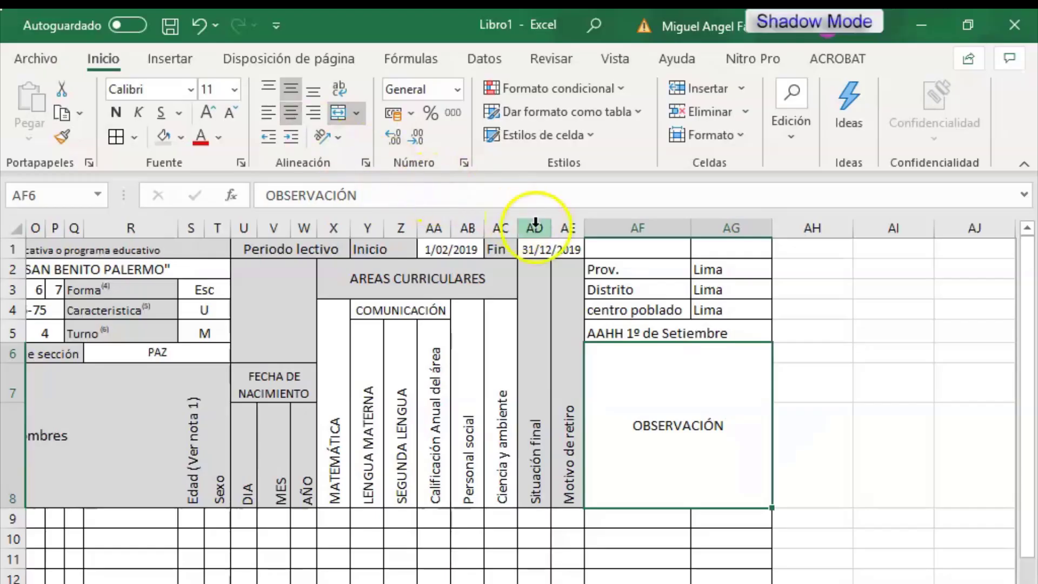
click(725, 338)
drag(725, 338, 602, 339)
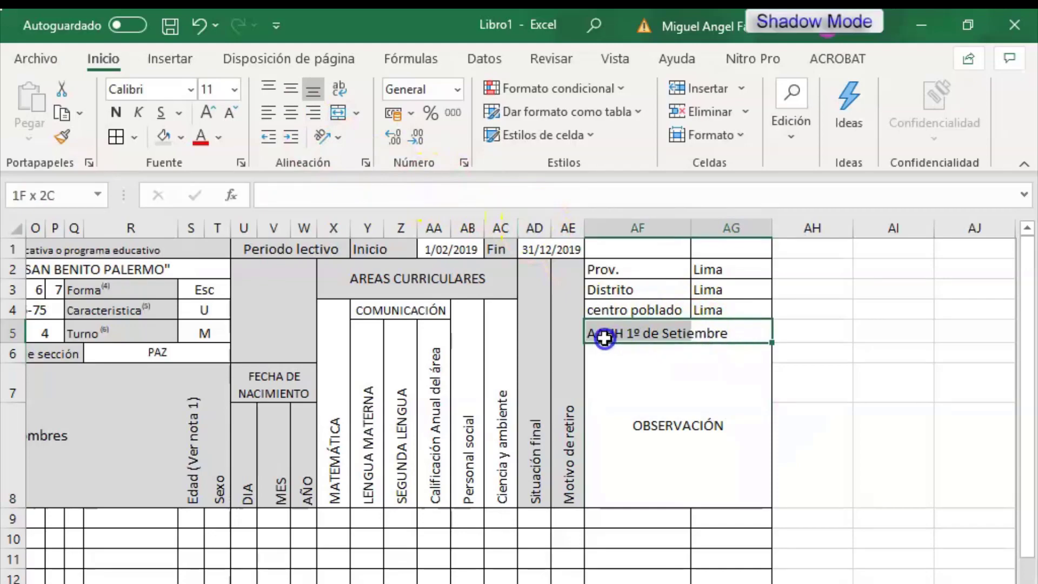
click(338, 115)
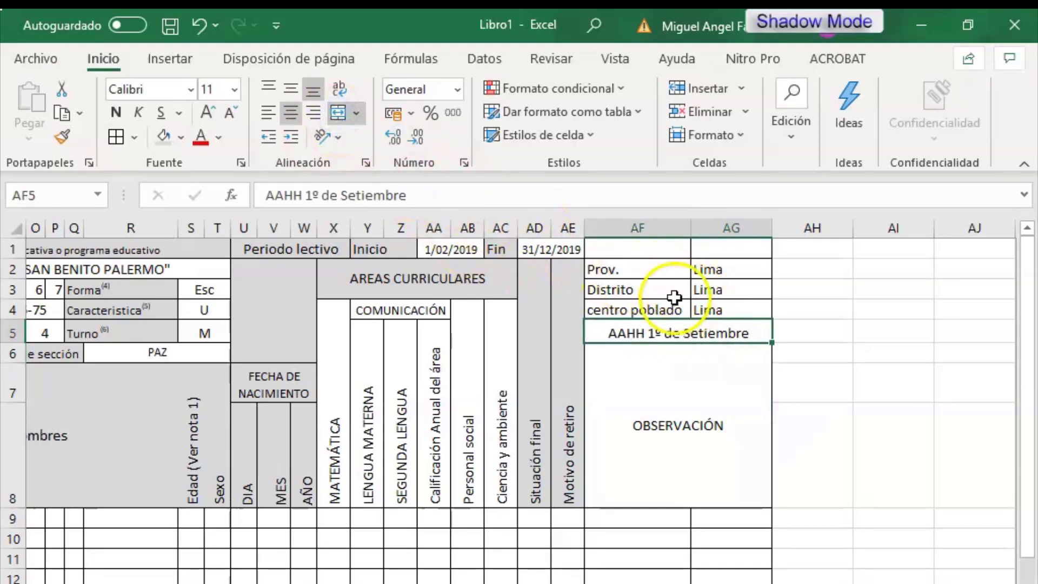
Shade the merged OBSERVACIÓN cell grey to match the PDF form.
key(alt+Tab)
key(alt+Tab)
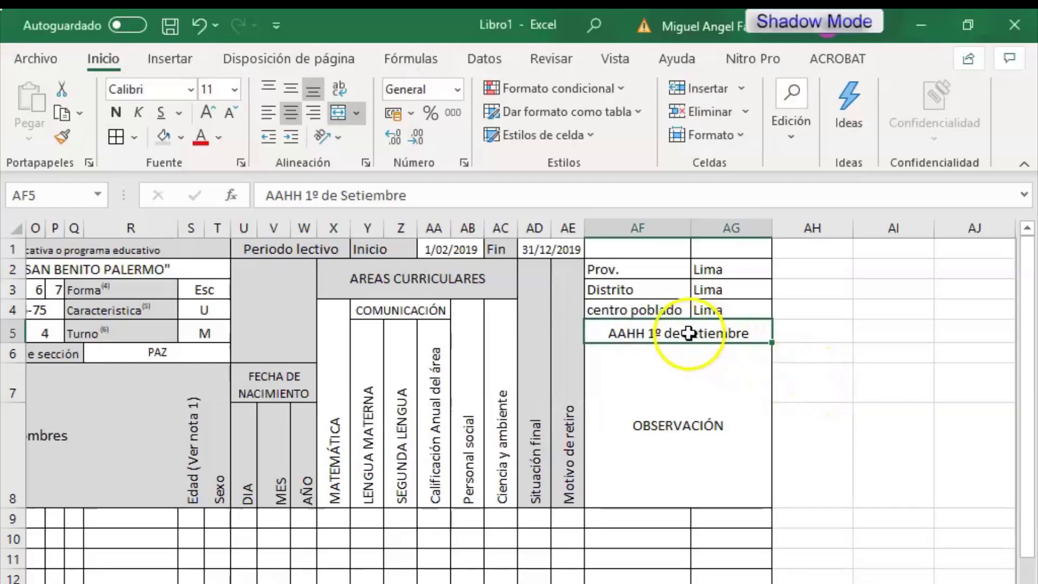
click(673, 395)
key(alt+Tab)
key(alt+Tab)
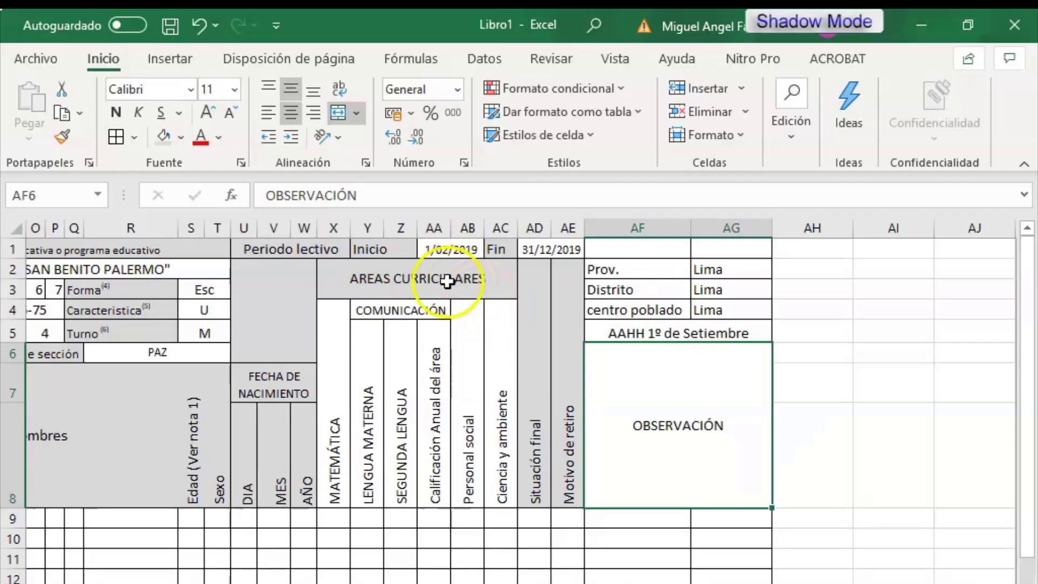
click(164, 137)
Fill the location labels in AF2:AF4 with the same grey.
click(641, 310)
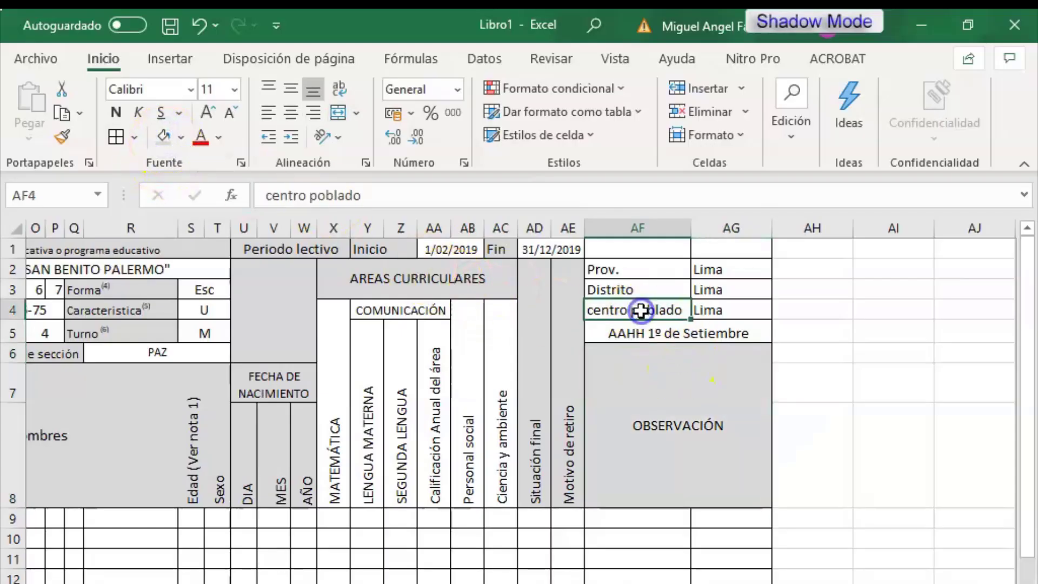
drag(635, 270, 634, 304)
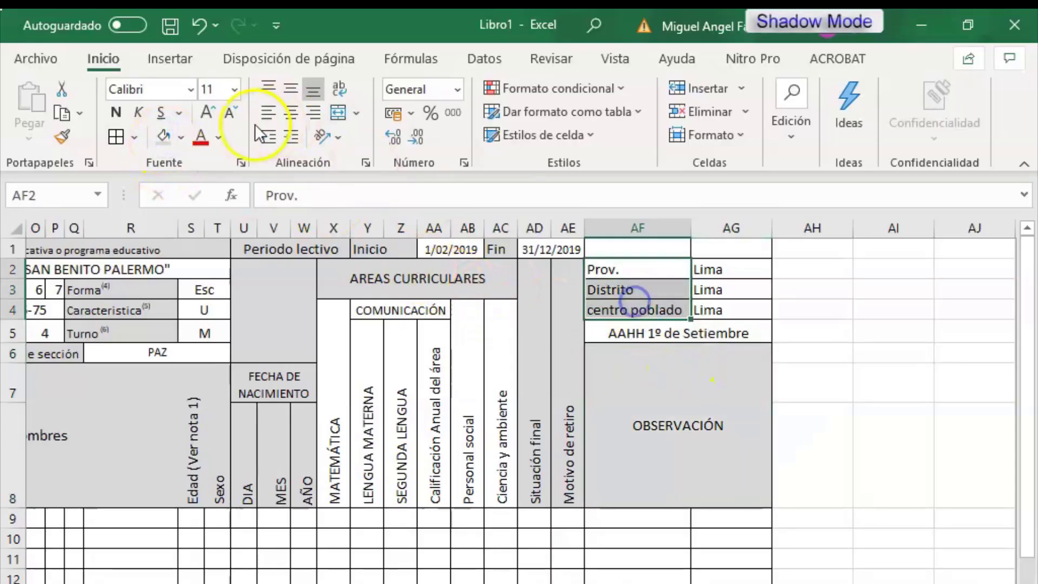
click(164, 136)
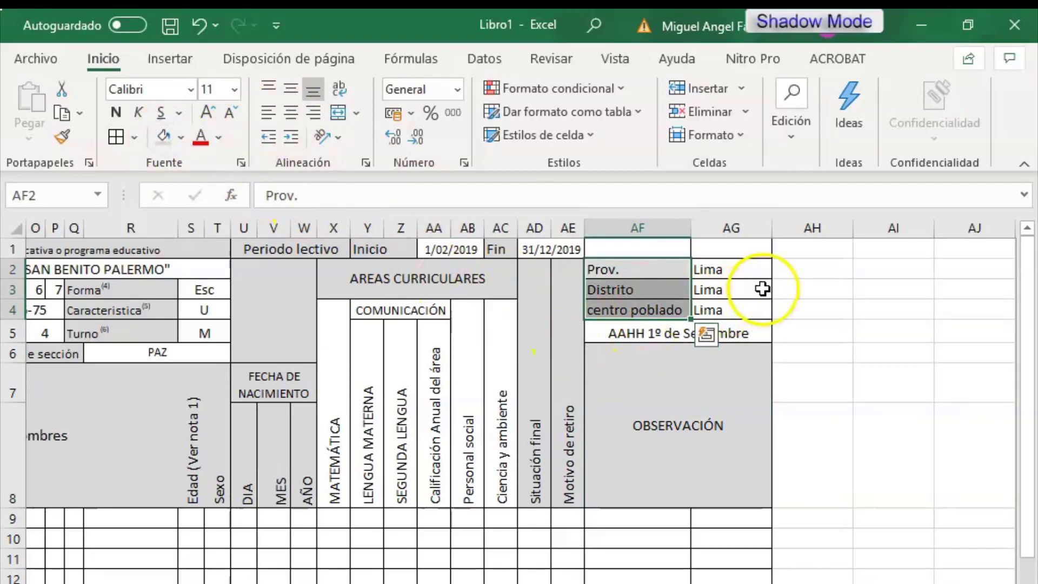
Merge and centre AF1:AG1 above the location labels, following the PDF form.
key(alt+Tab)
key(alt+Tab)
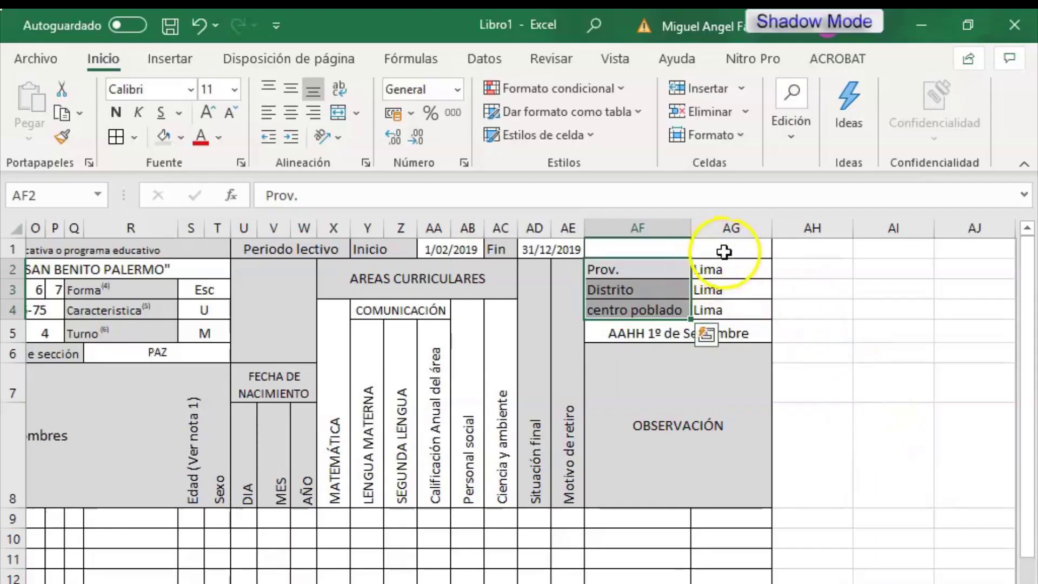
drag(726, 250, 657, 248)
click(341, 112)
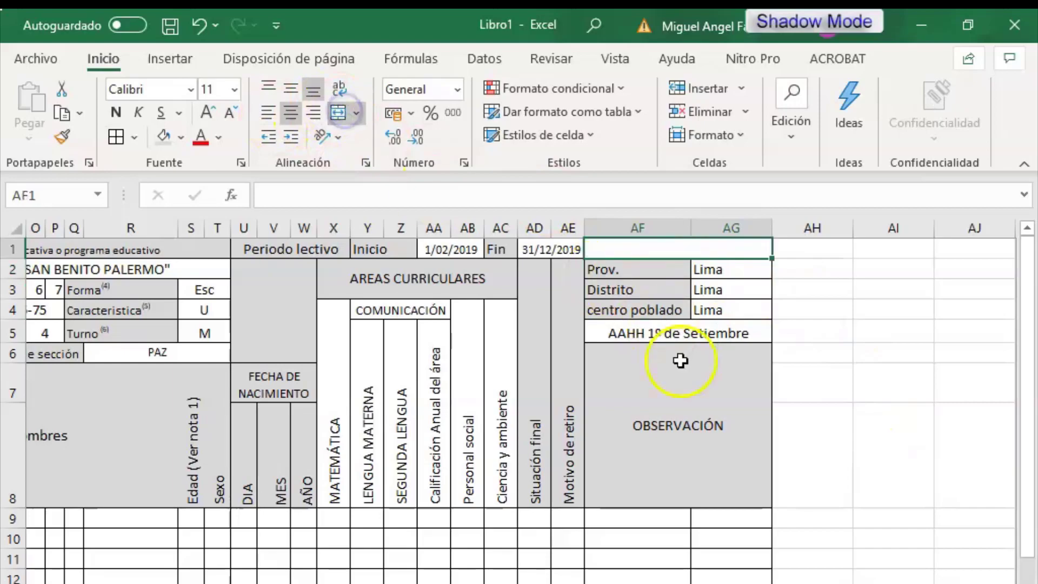
Enter the heading "Ubicación Geográfica" in the merged cell AF1, based on the PDF form.
key(alt+Tab)
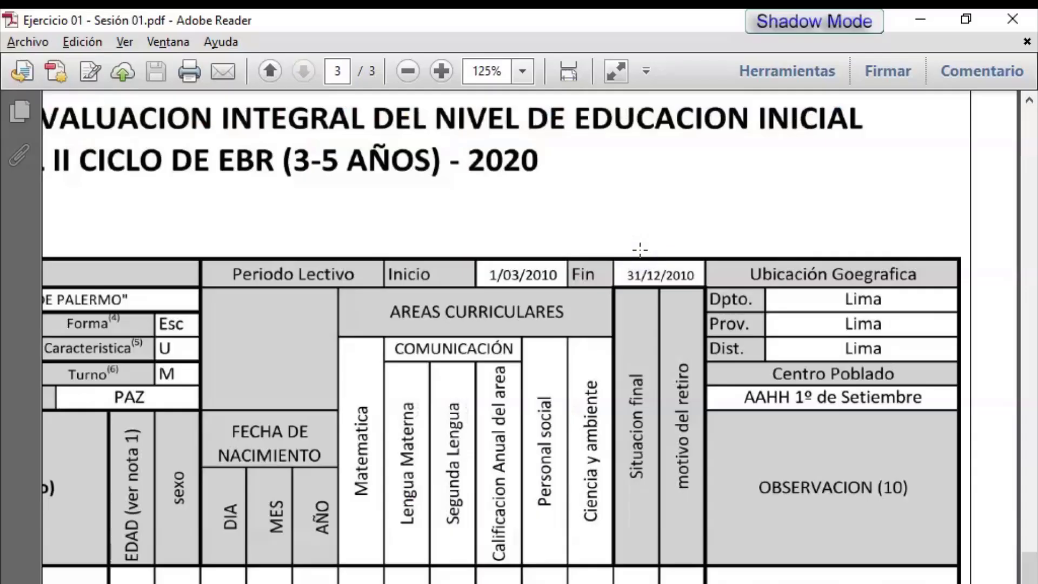
key(alt+Tab)
text(U)
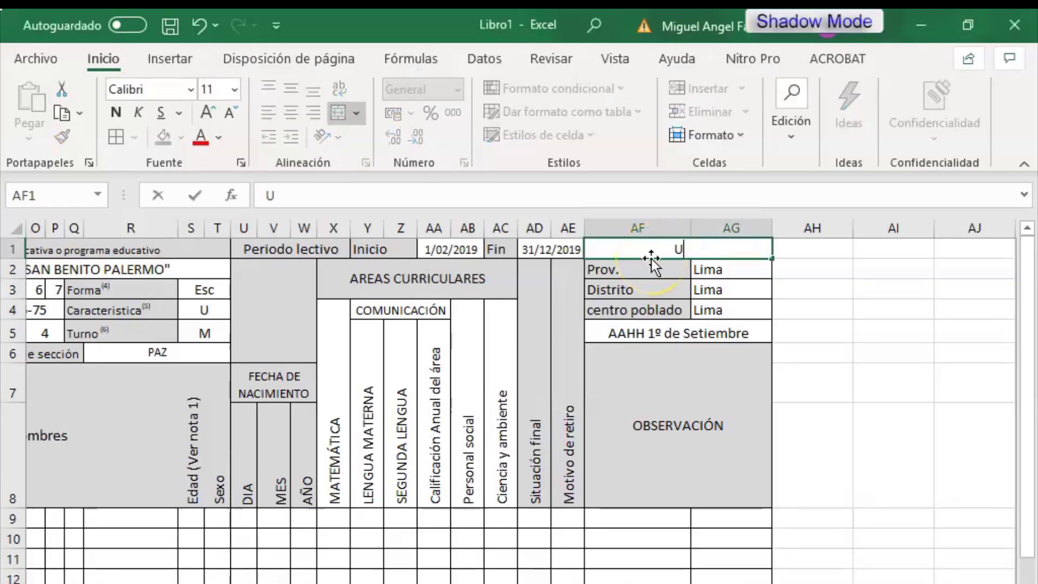
text(bicació)
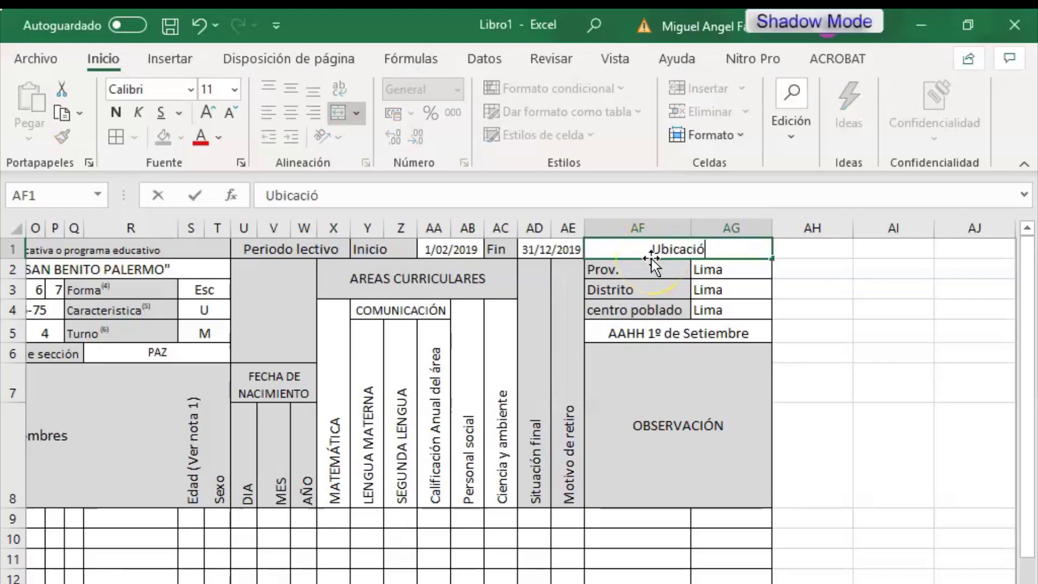
text(n)
key(alt+Tab)
key(alt+Tab)
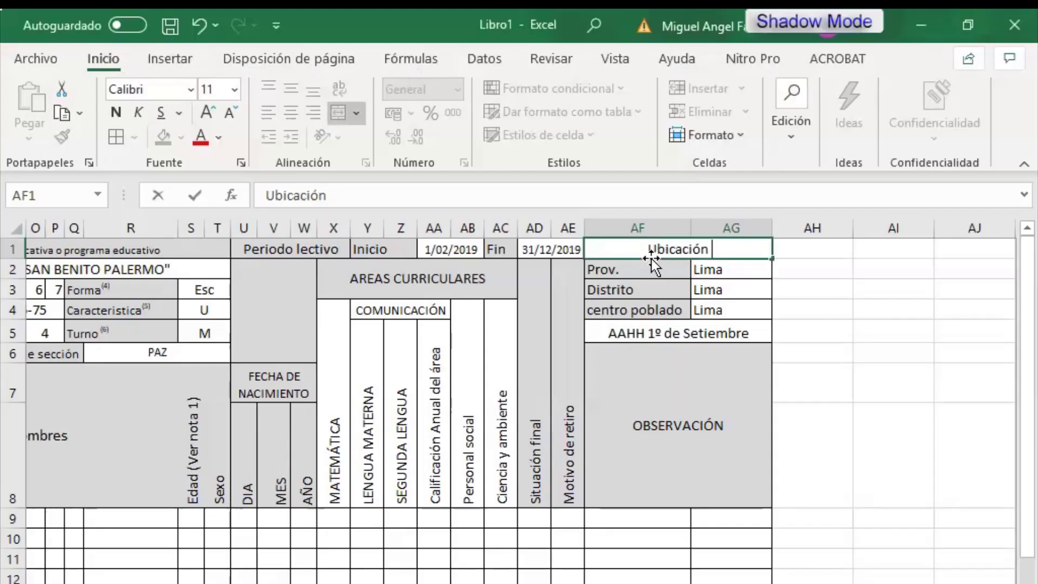
text(Geogr)
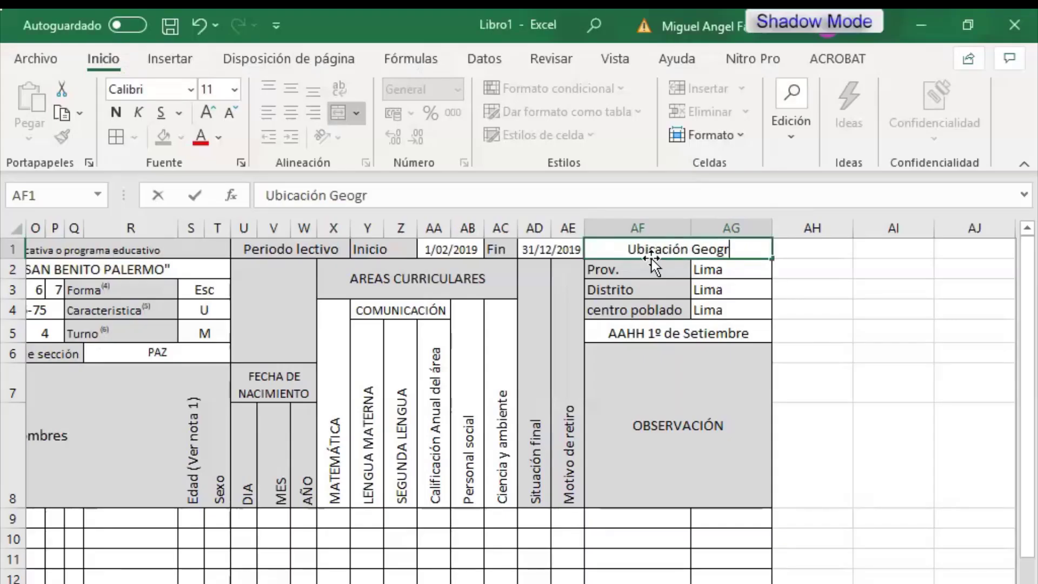
text(áfica)
key(Return)
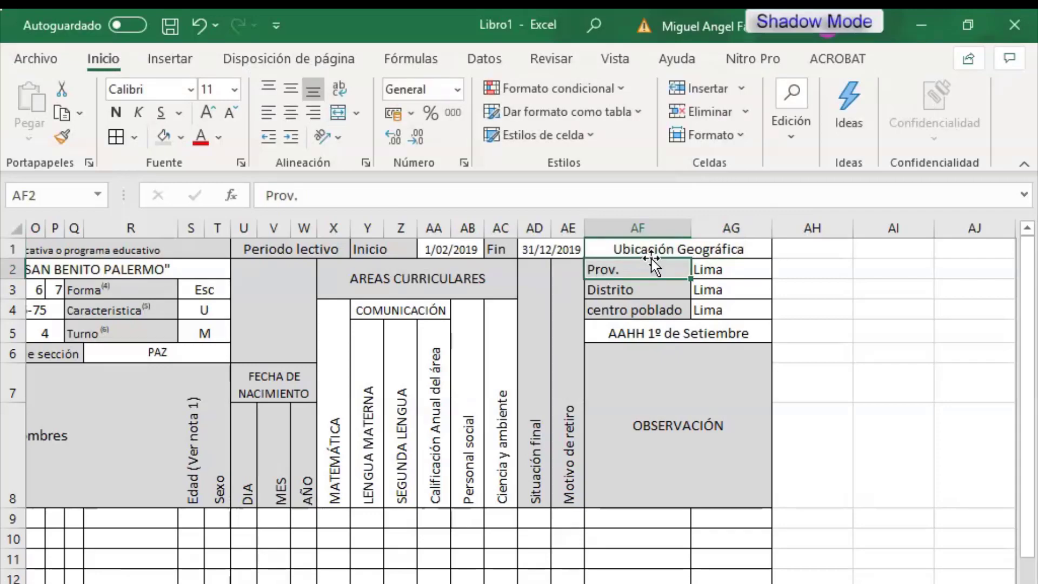
Check the heading in the PDF form and shade the Ubicación Geográfica cell grey.
key(alt+Tab)
key(alt+Tab)
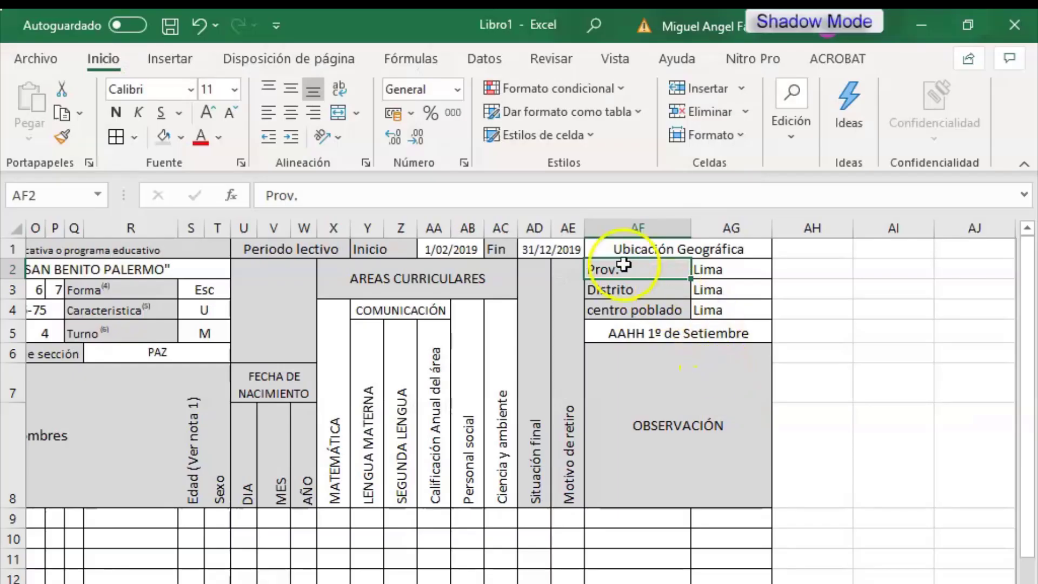
click(636, 248)
click(163, 136)
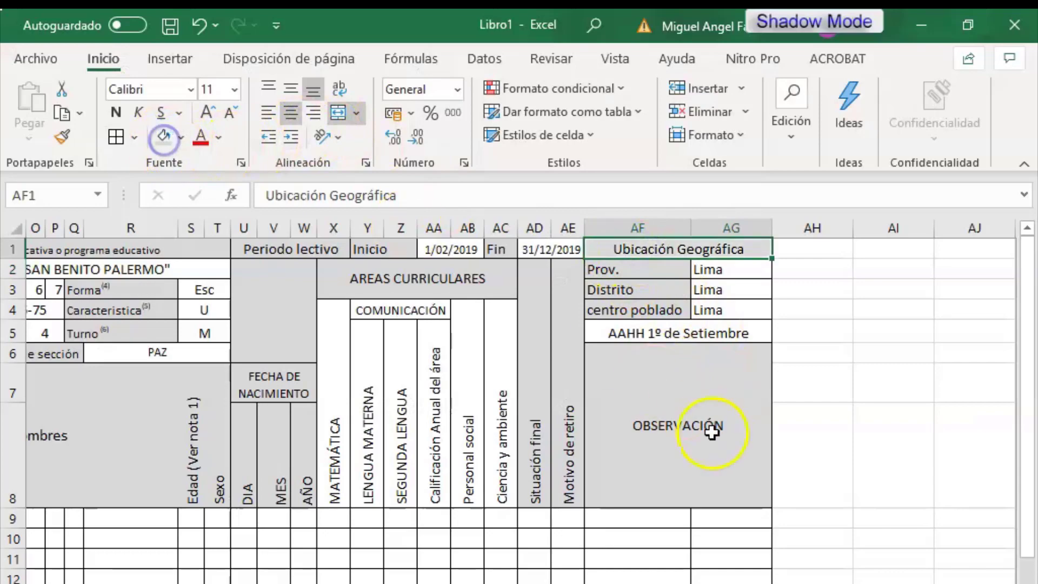
Compare the sheet with the PDF form and review the whole table from column A to AG.
click(712, 431)
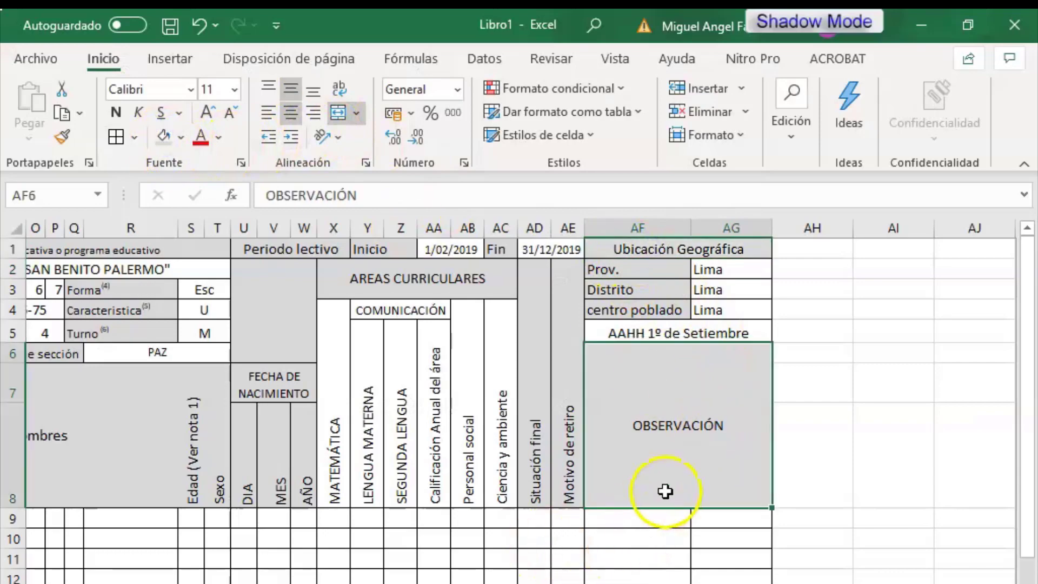
key(alt+Tab)
key(alt+Tab)
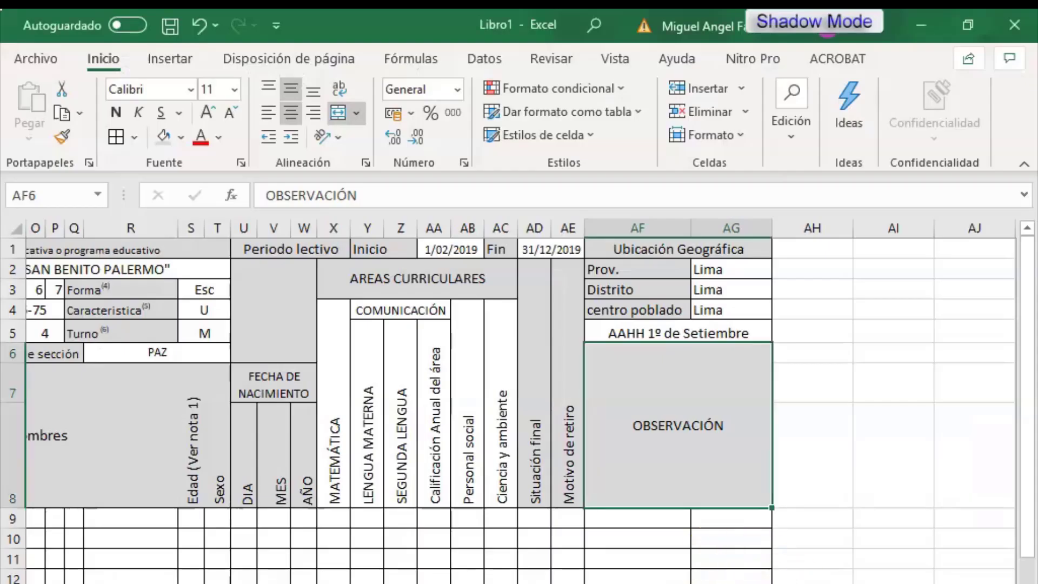
scroll(344, 530, left, 5)
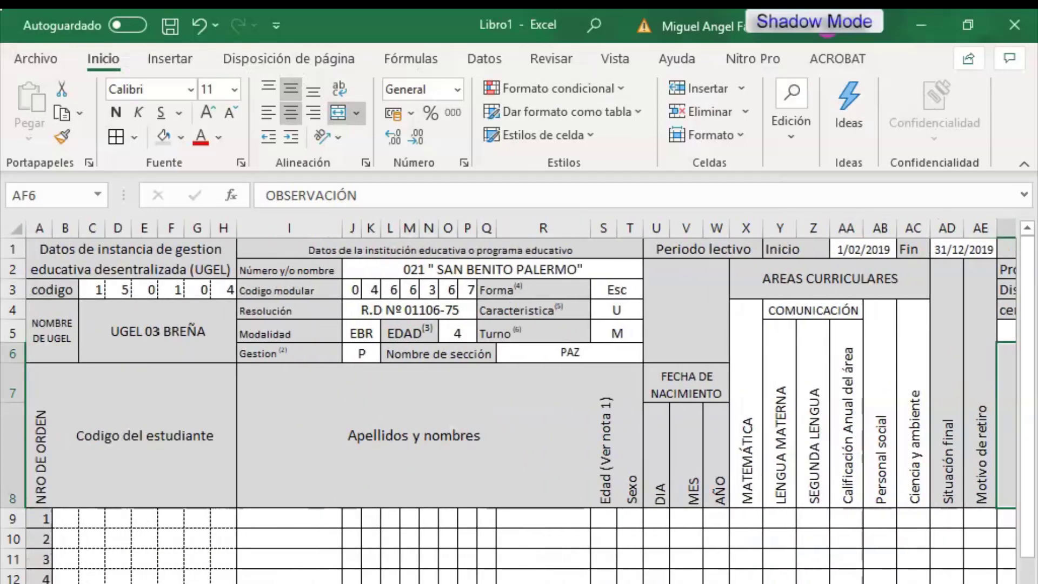
scroll(385, 541, down, 5)
scroll(394, 540, up, 5)
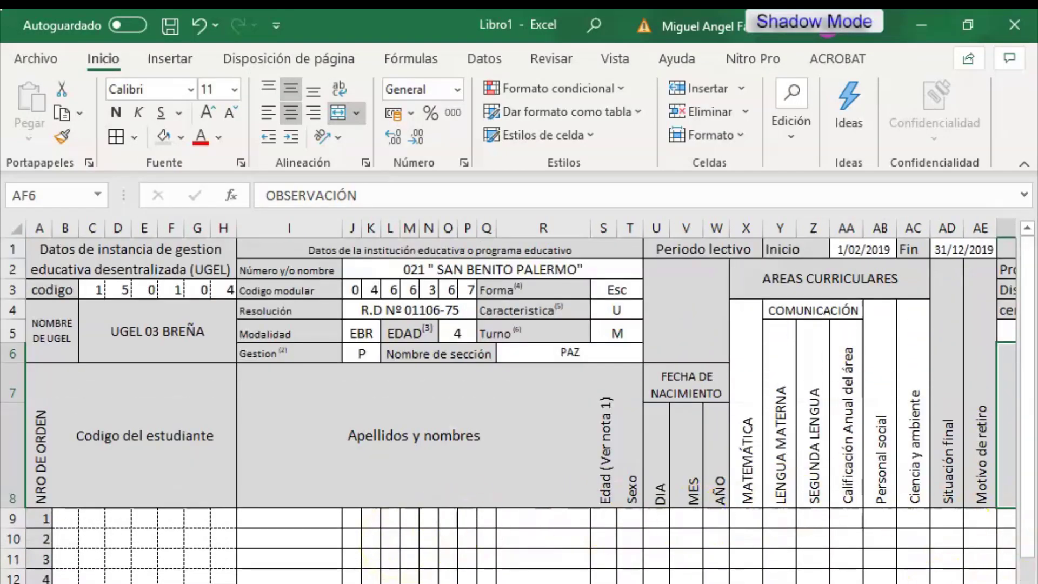
scroll(519, 400, right, 3)
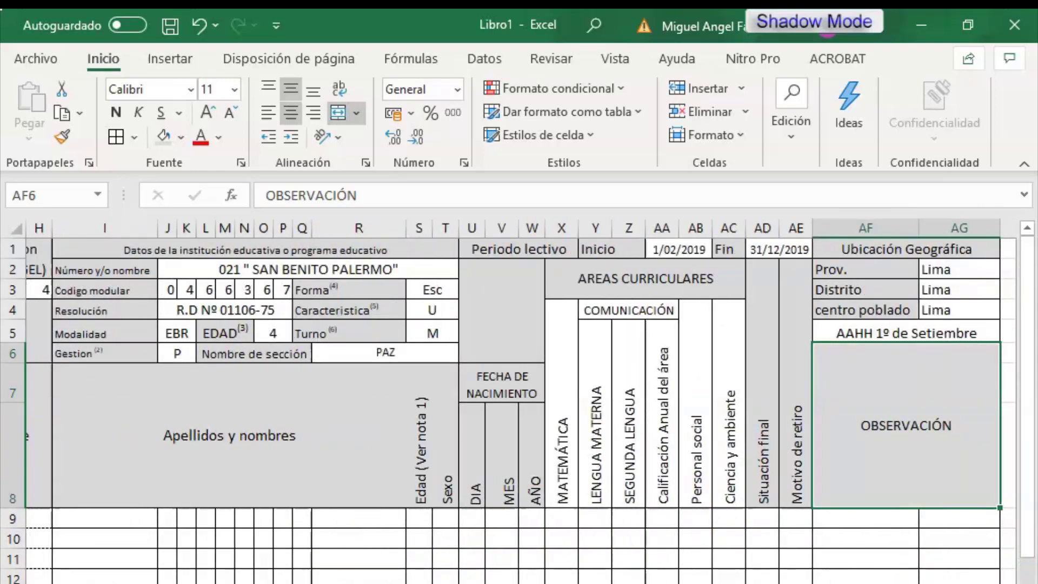
scroll(519, 401, left, 3)
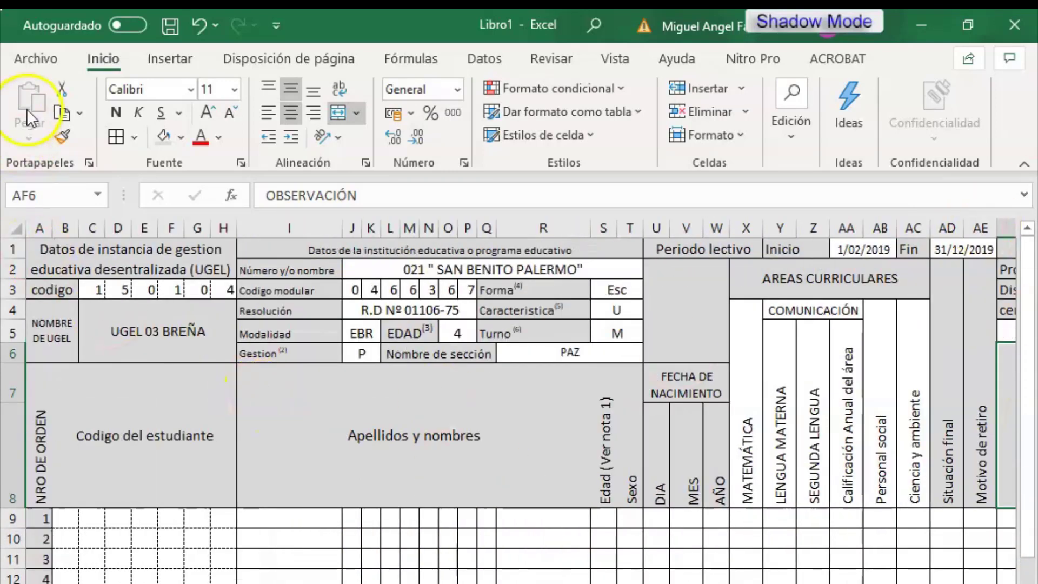
Save the workbook as "Actvidad 02 - Unidad 06" in the Documentos folder, as an Excel workbook.
click(34, 59)
click(54, 325)
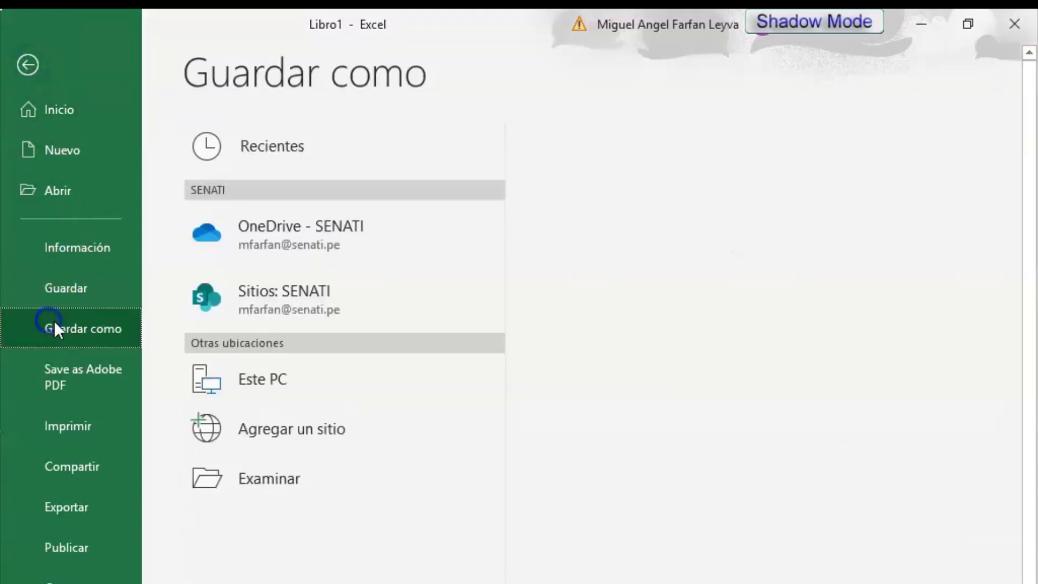
click(241, 475)
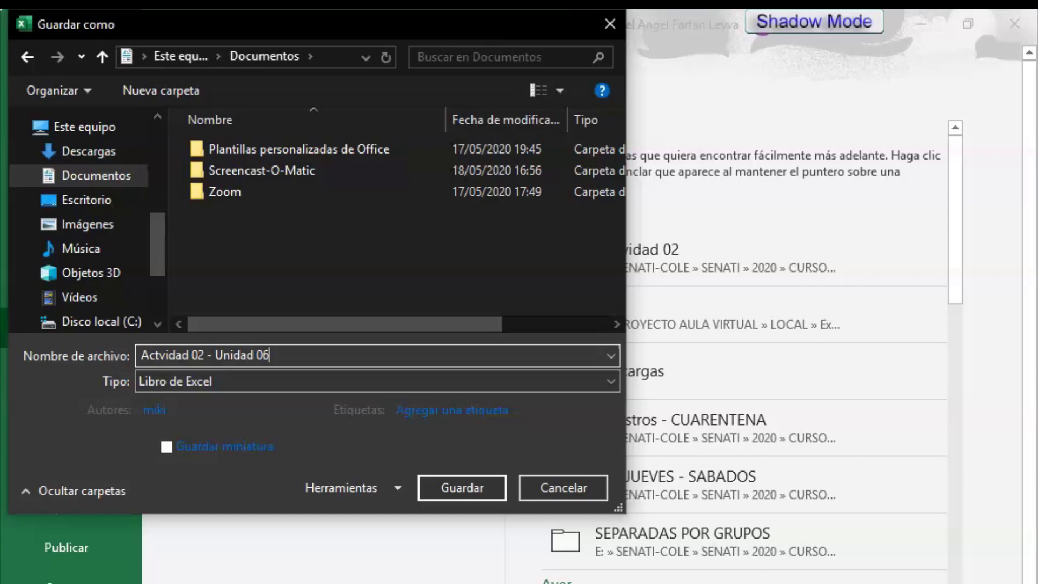
click(456, 490)
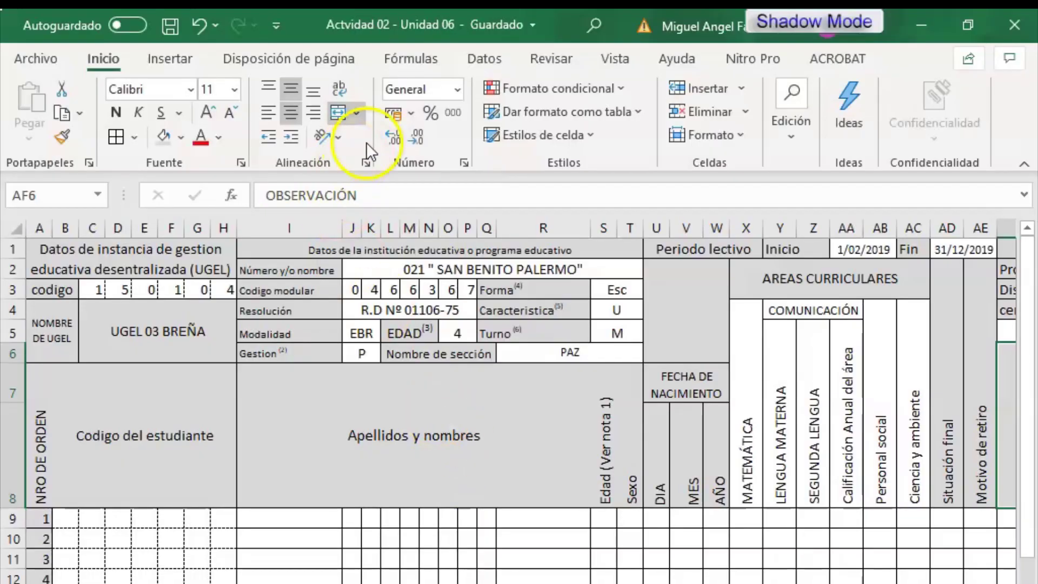
click(321, 562)
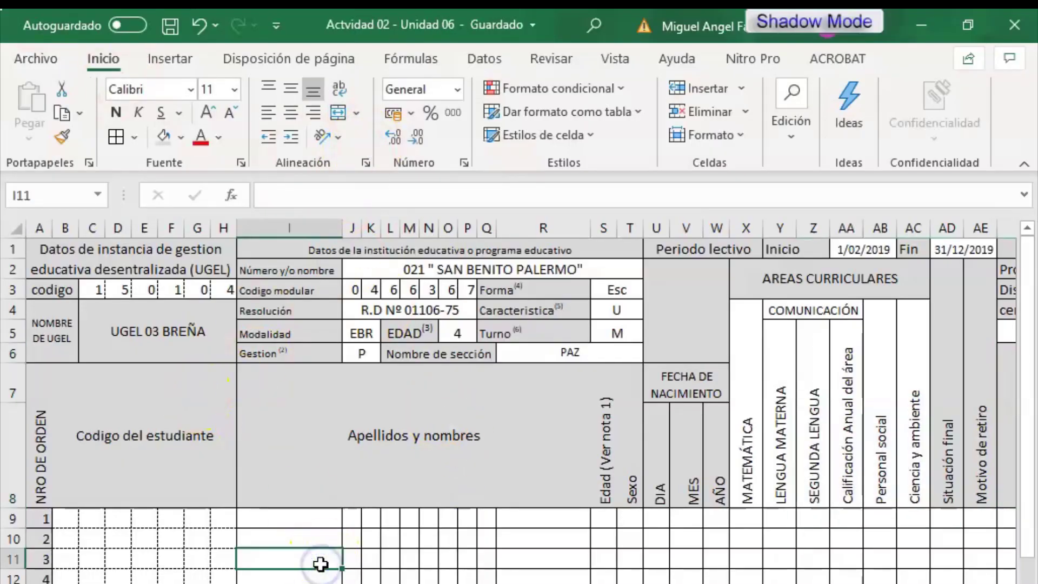